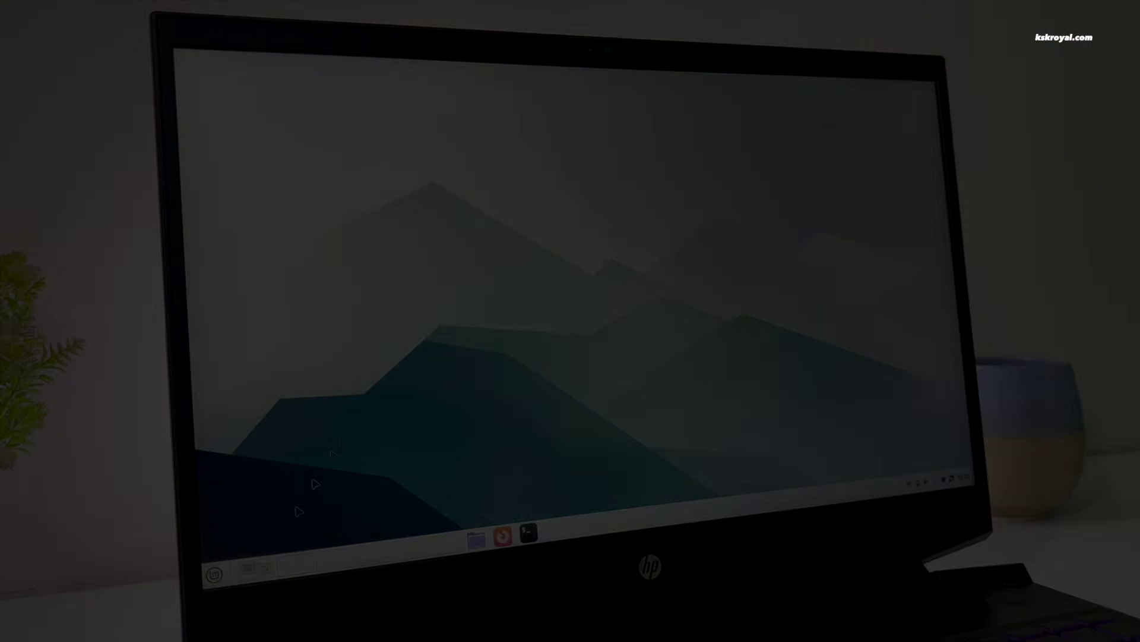
# Launch Google Chrome from the application menu, then close it
pyautogui.press('super')
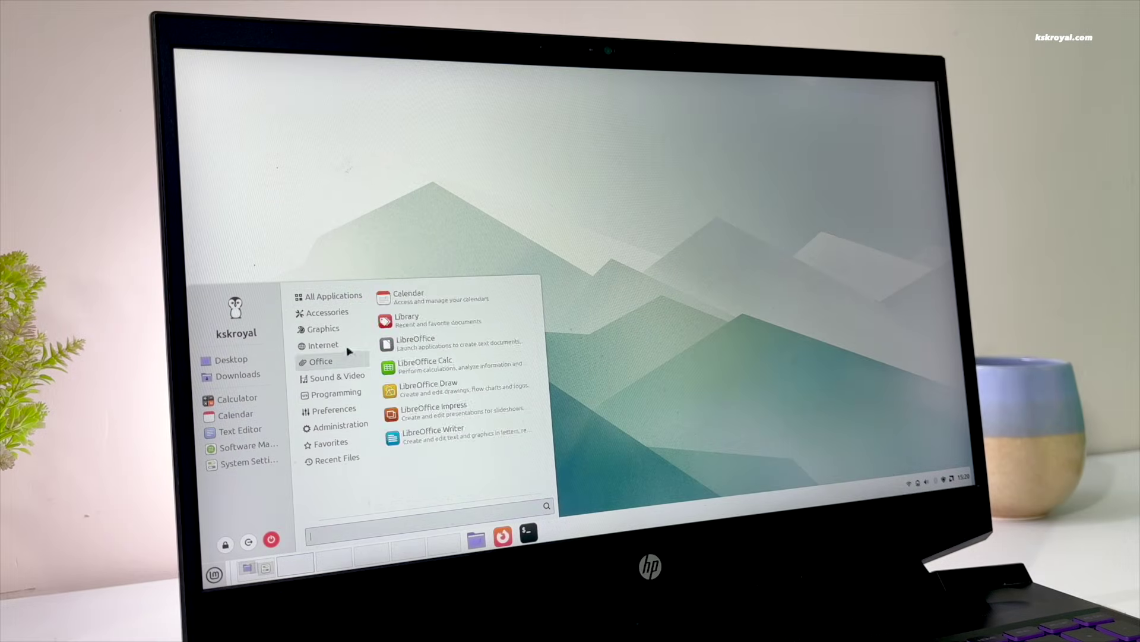
pyautogui.moveTo(349, 347)
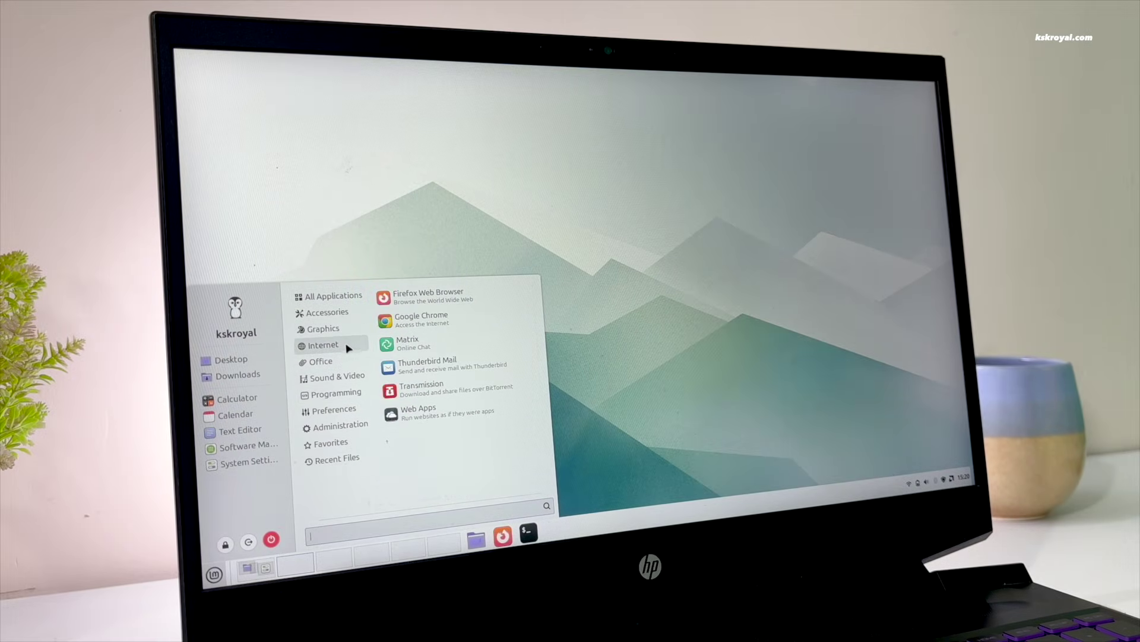
pyautogui.click(401, 327)
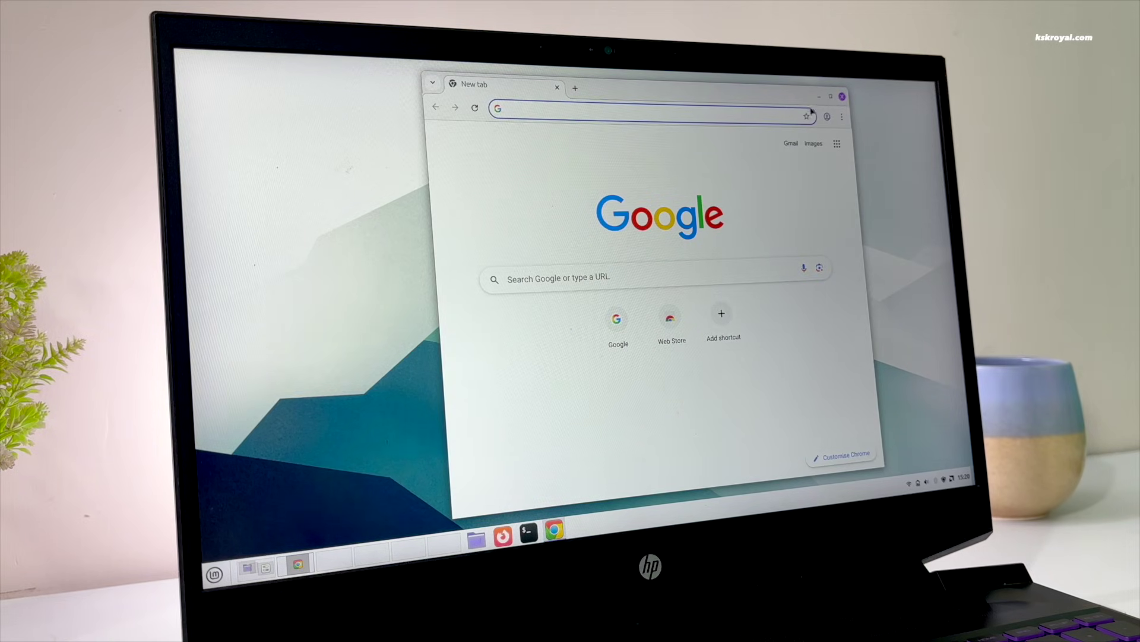
pyautogui.click(842, 97)
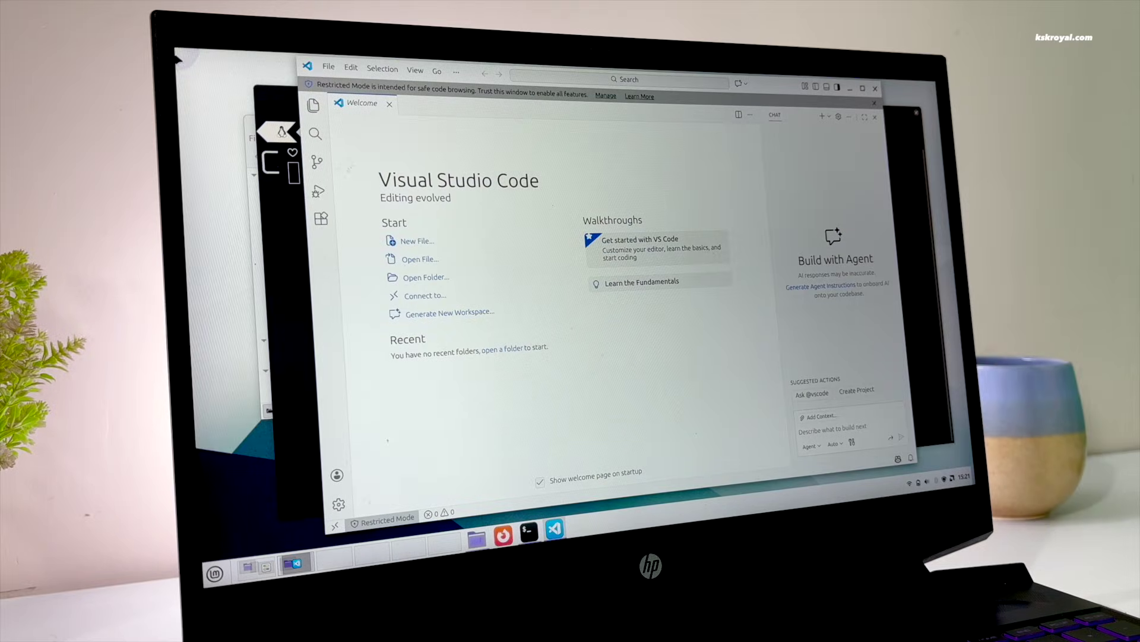
# Trigger the hot-corner overview, then switch Themes to Dark and back to Light
pyautogui.moveTo(177, 57)
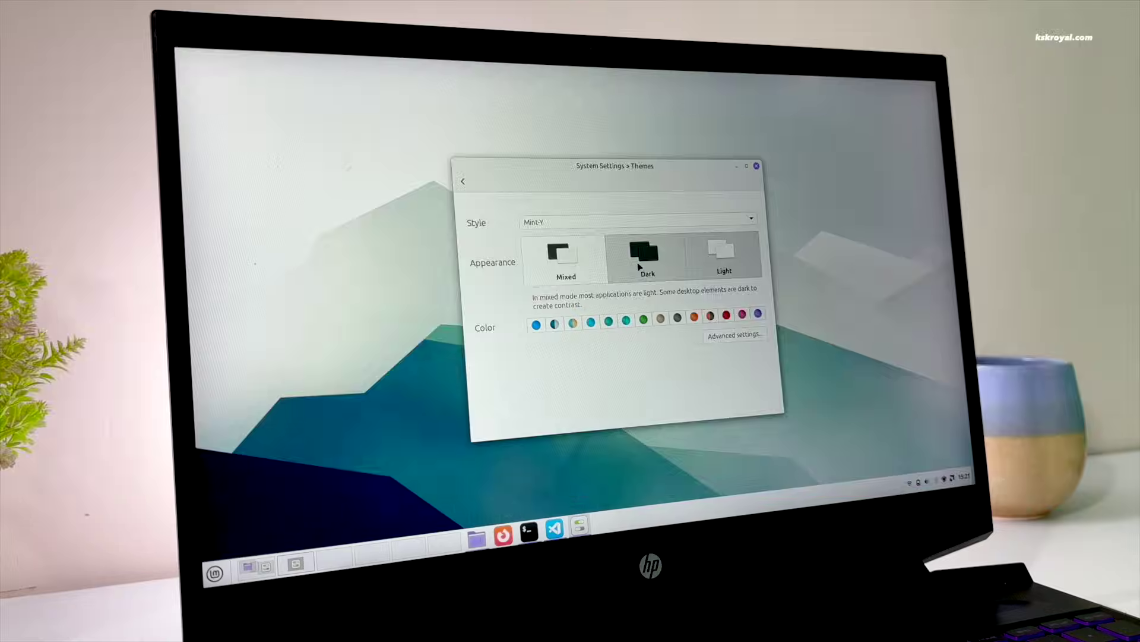
pyautogui.click(642, 262)
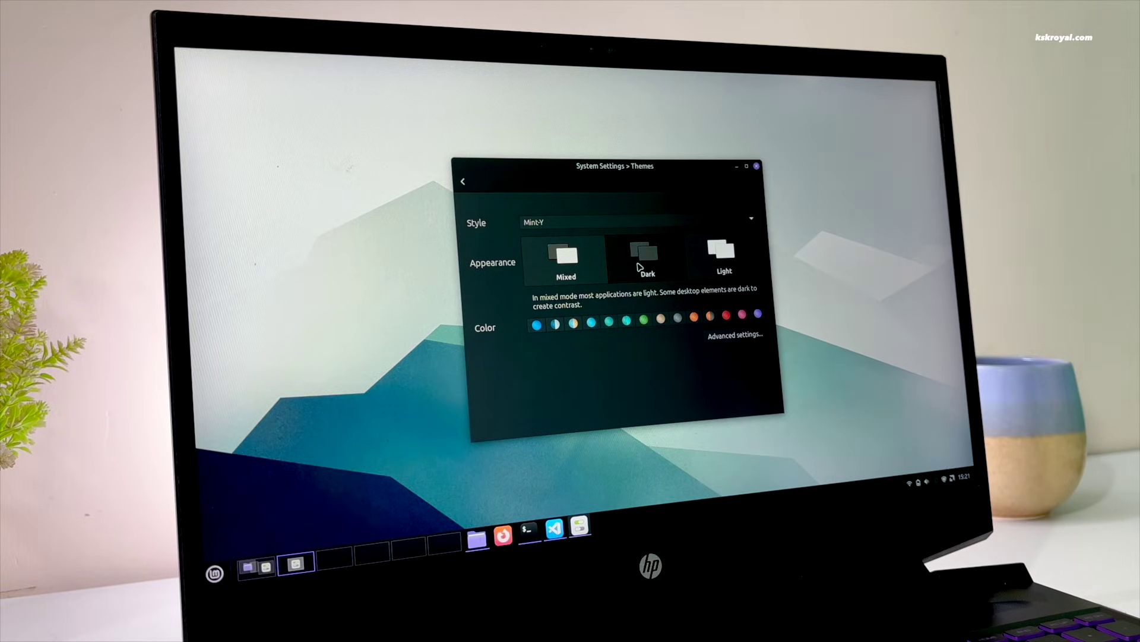
pyautogui.click(706, 259)
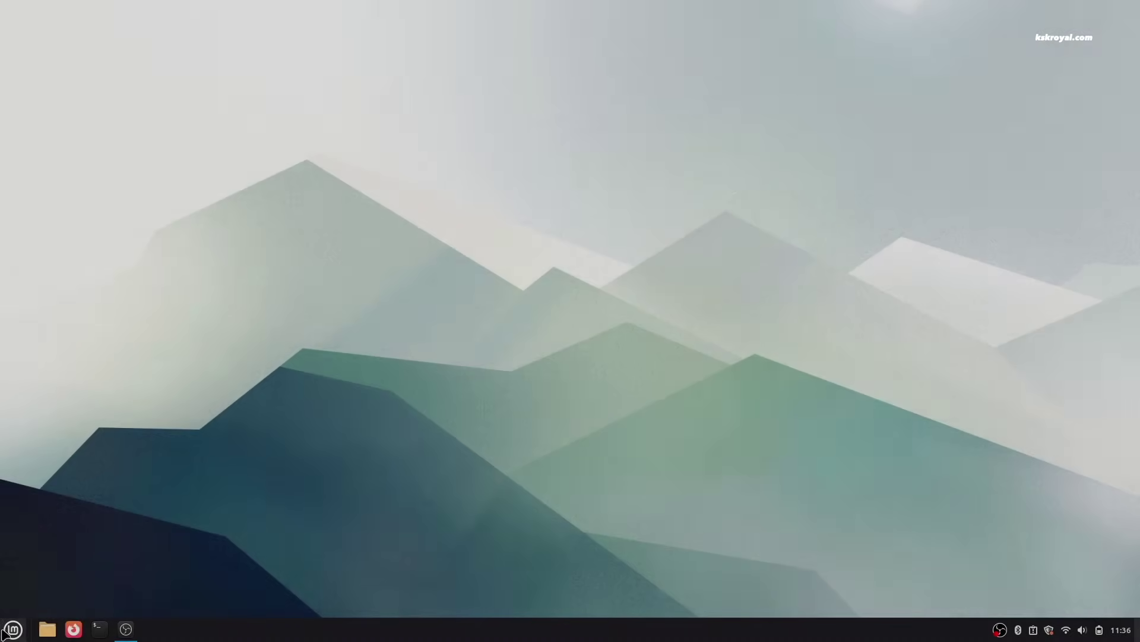
# Open System Settings' System Information and select the Operating System value
pyautogui.press('super')
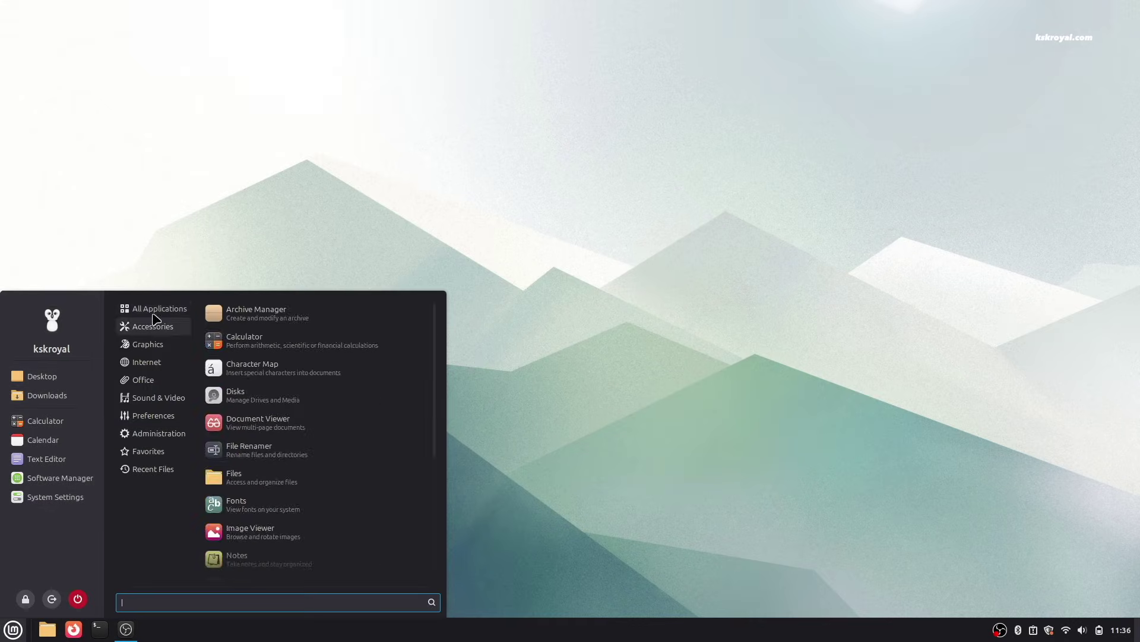
pyautogui.moveTo(170, 382)
pyautogui.moveTo(169, 414)
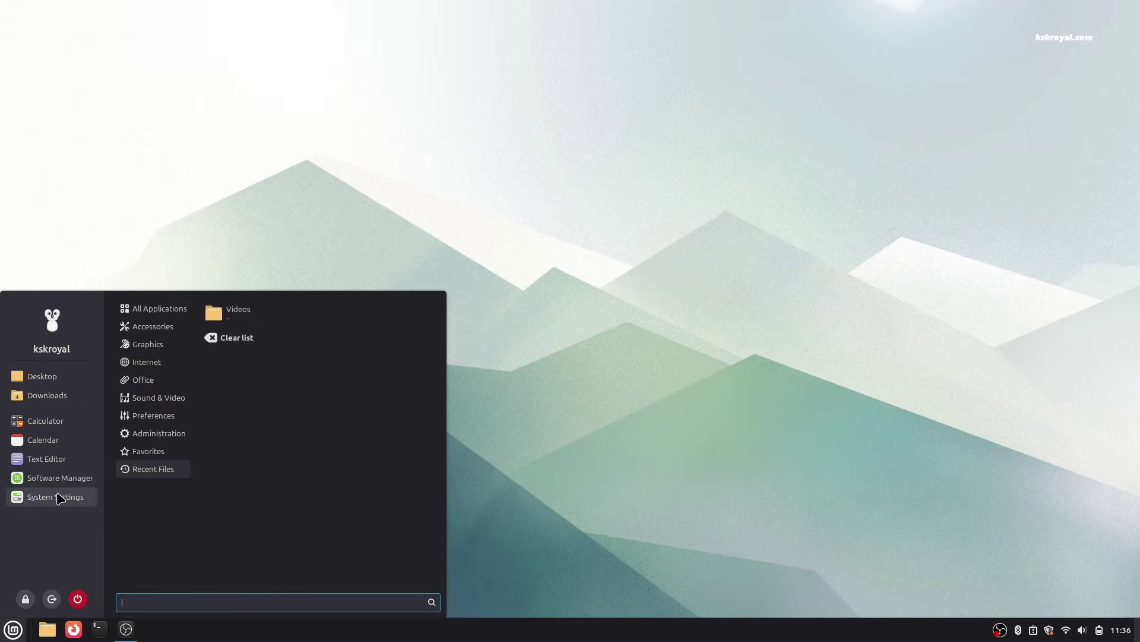
pyautogui.click(60, 497)
pyautogui.scroll(-10, 614, 372)
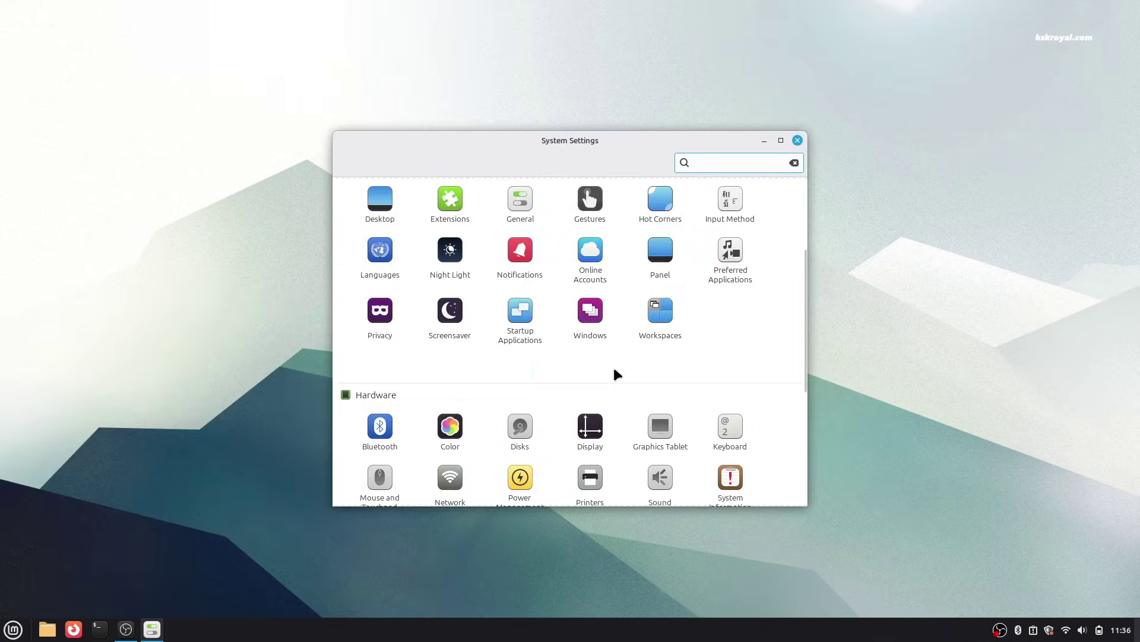
pyautogui.click(735, 246)
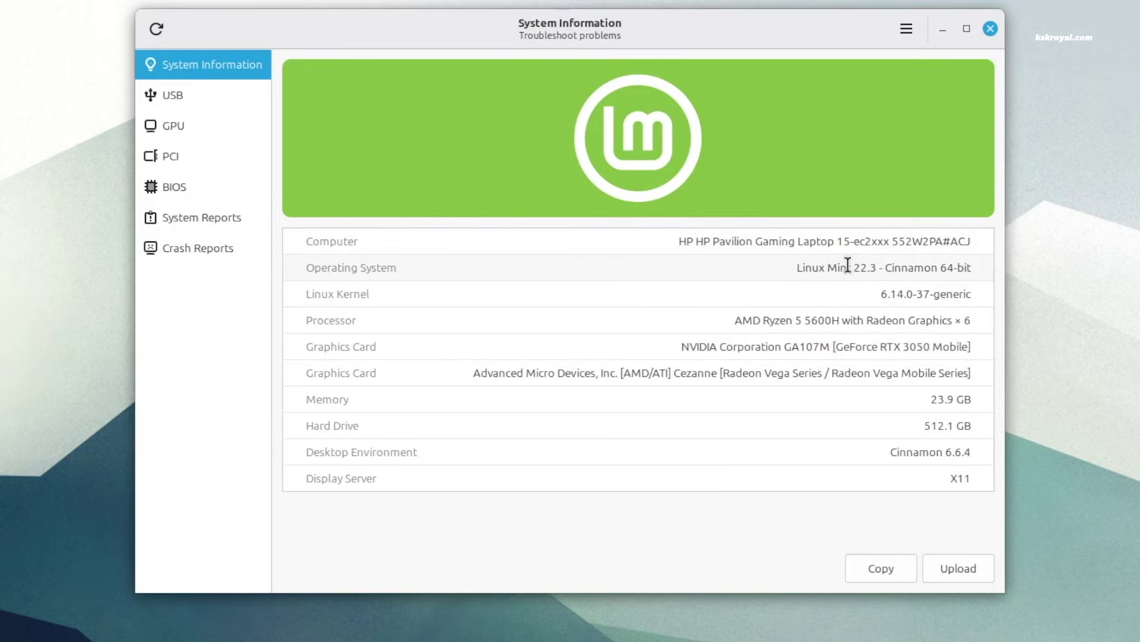
pyautogui.tripleClick(848, 266)
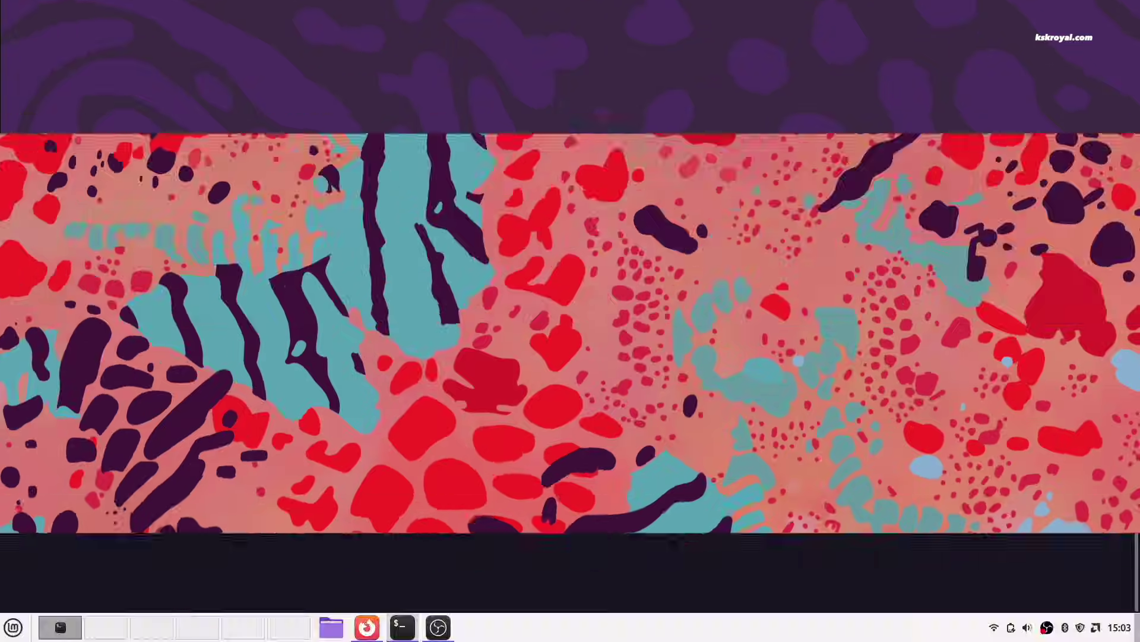
# Run neofetch and then htop to view system details and processes
pyautogui.write('neofetch')
pyautogui.press('Return')
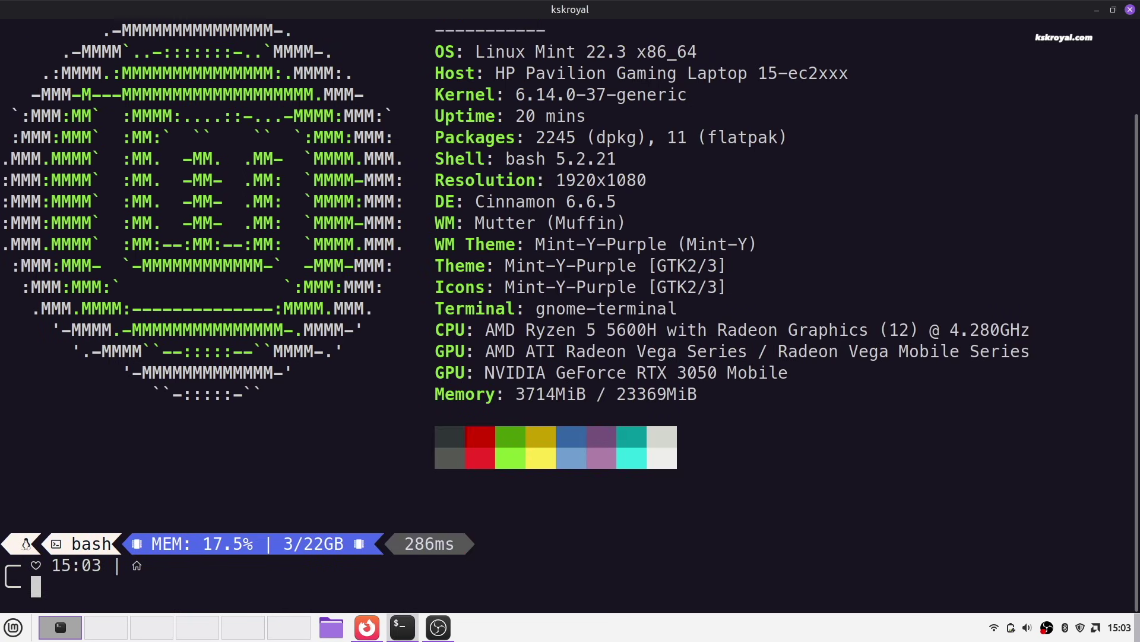
pyautogui.press('Return')
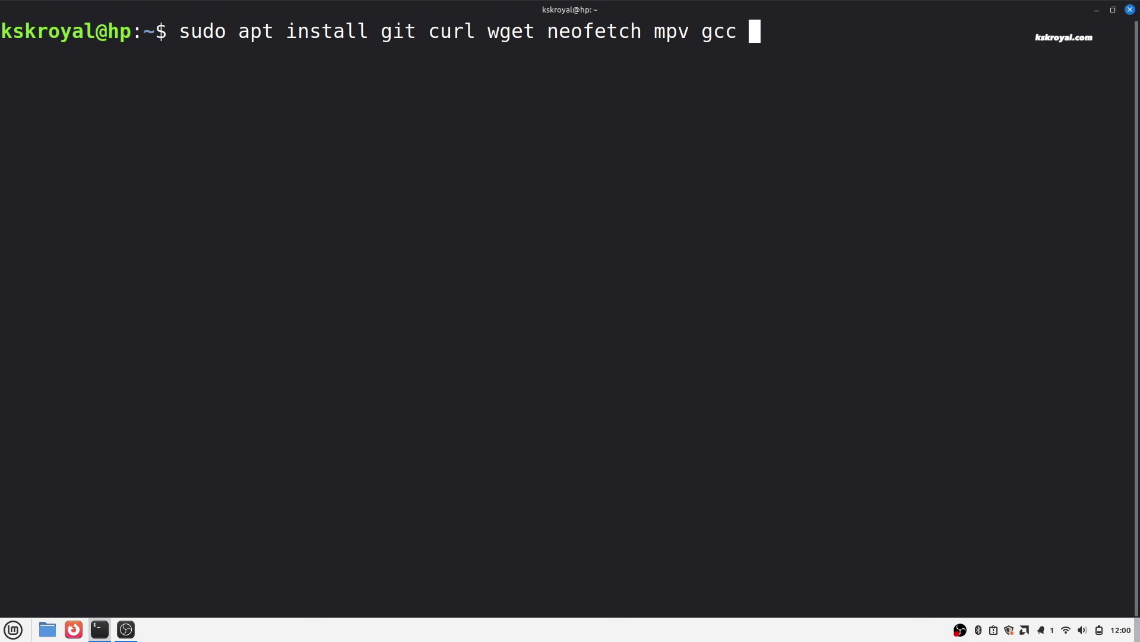
# Type a multi-line install list: make, cmake, python3, pip, unrar, htop, ffmpeg, fonts
pyautogui.write('make cmake python3 \\')
pyautogui.press('Return')
pyautogui.write('python3-pip unrar unzip cargo p7zip ntfs-3g htop ffmpeg ttf-mscorefonts-installer \\')
pyautogui.press('Return')
pyautogui.write('fonts-firacode fonts-jetbrains-mono fonts-croscore fonts-crosextra')
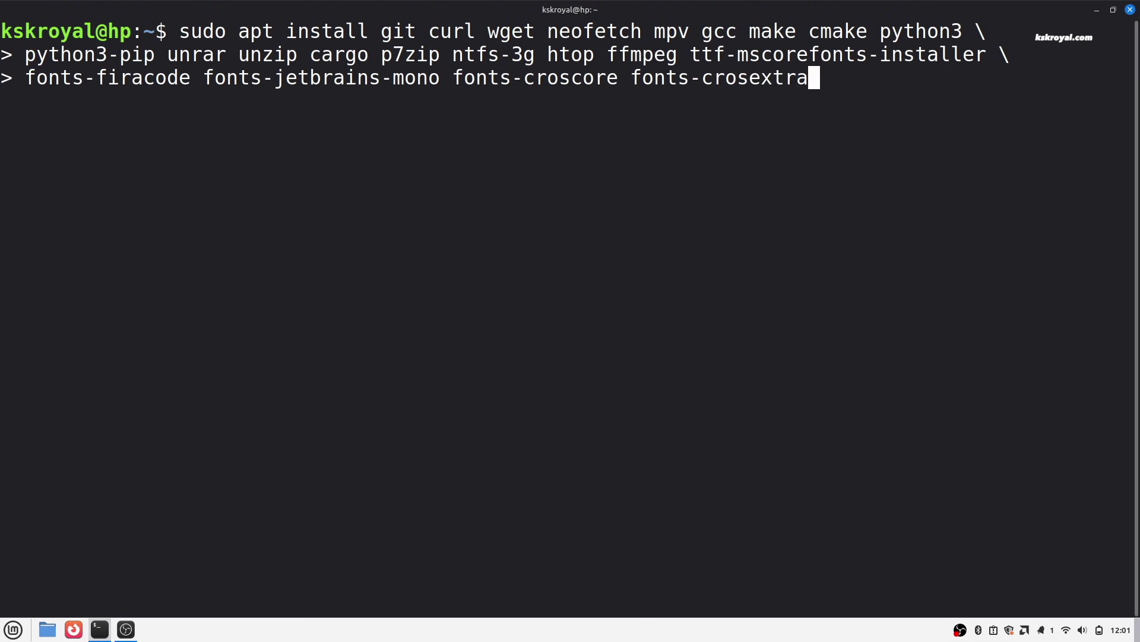
pyautogui.write('-carlito \\')
pyautogui.press('Return')
pyautogui.write('fonts-crosextra')
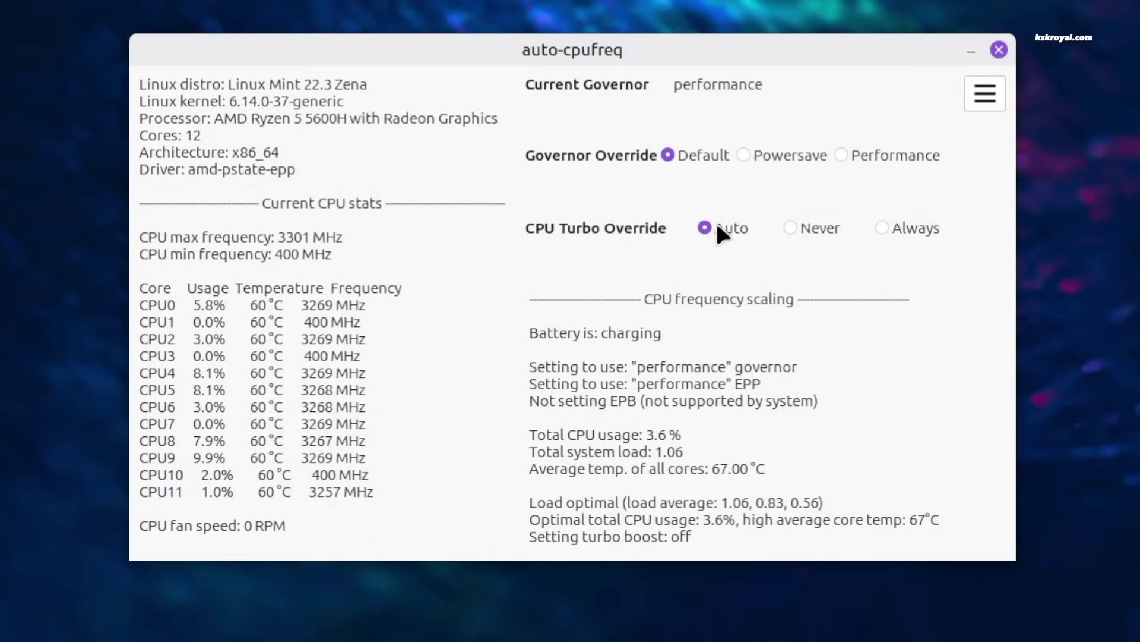
# Set governor override to Performance, panel height from 60 to 46, appearance to Mixed
pyautogui.click(841, 155)
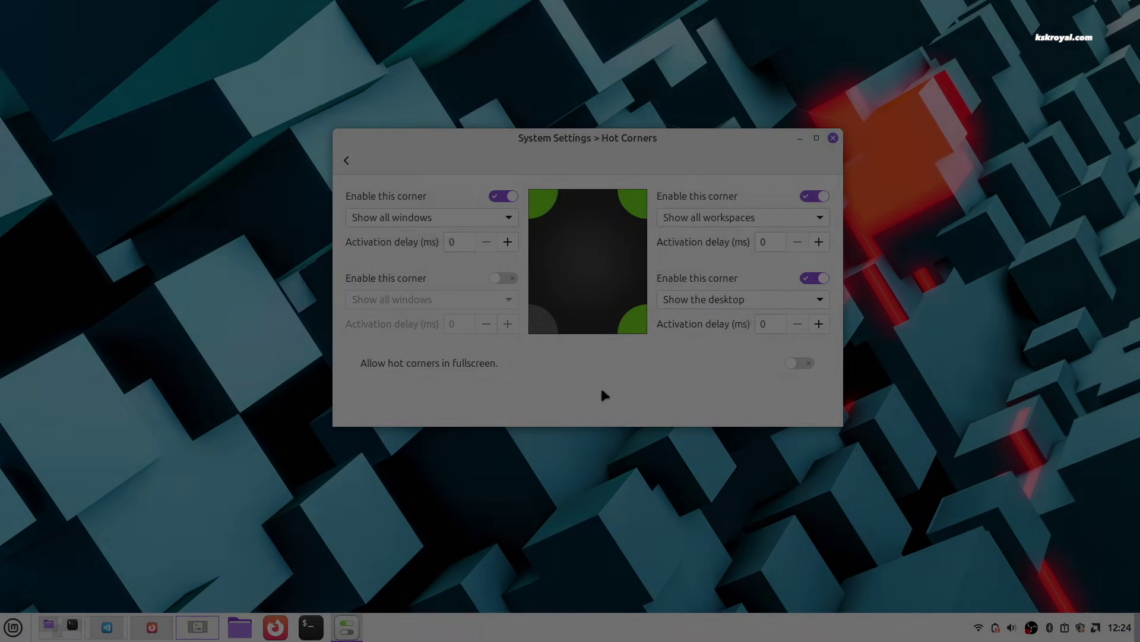
pyautogui.moveTo(1139, 0)
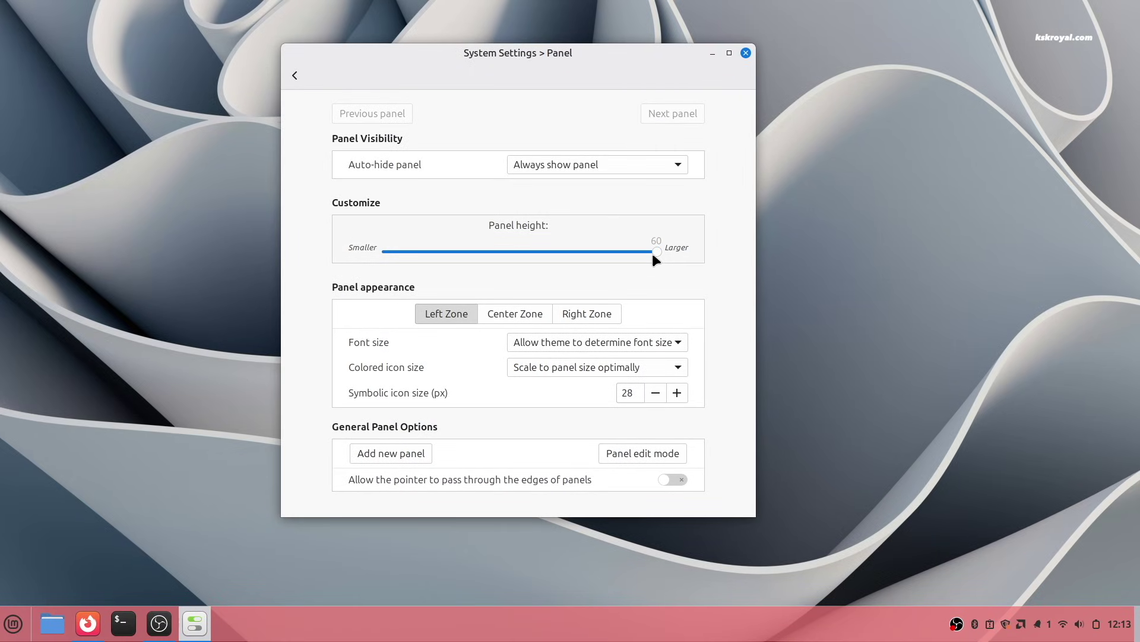
pyautogui.moveTo(652, 253); pyautogui.dragTo(562, 253)
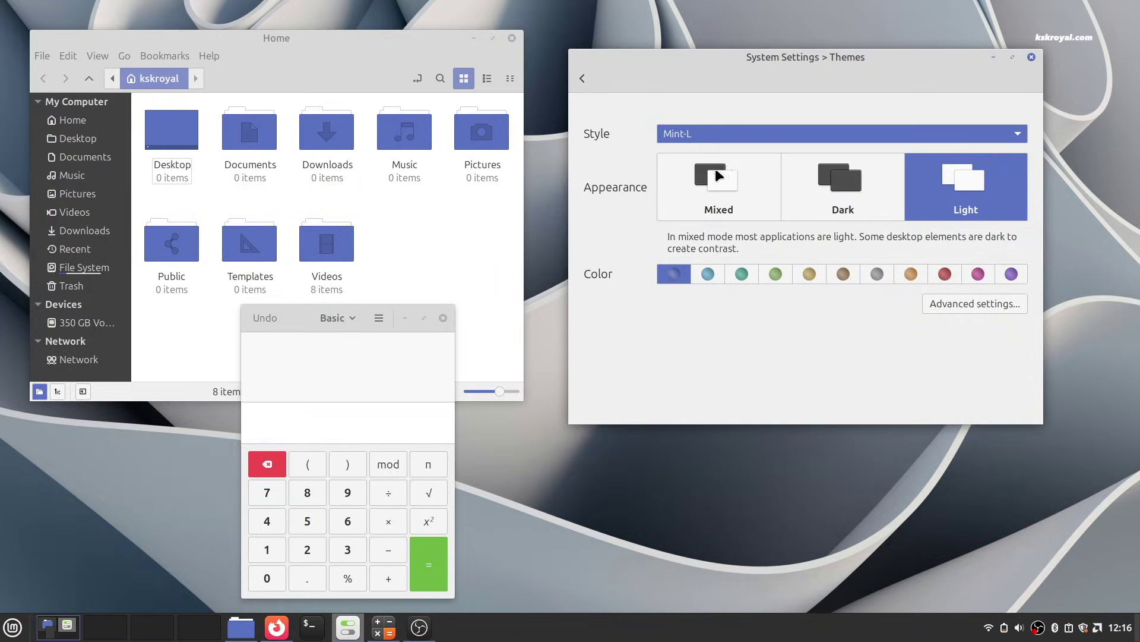
pyautogui.click(717, 173)
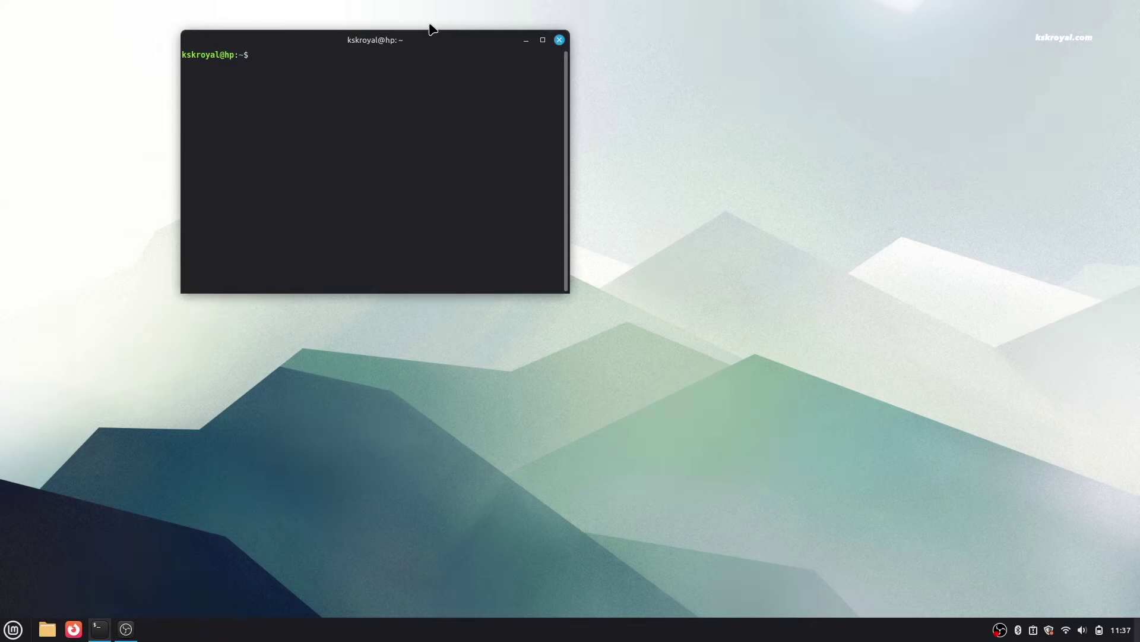
# Maximize the terminal and run sudo apt update, entering the account password
pyautogui.moveTo(430, 28); pyautogui.dragTo(453, 56)
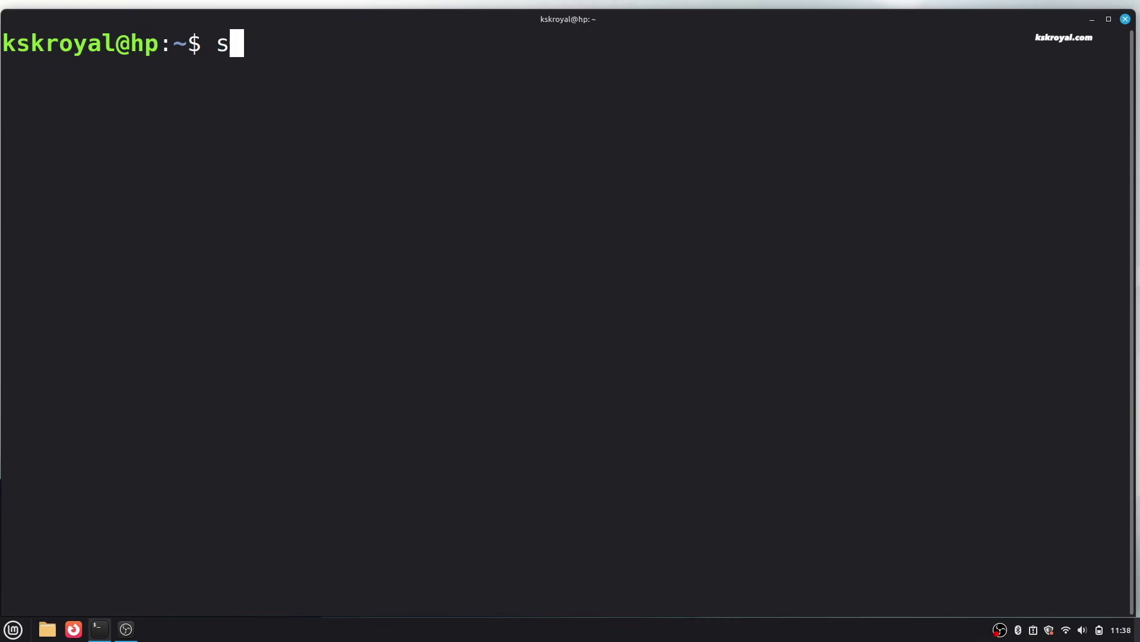
pyautogui.write('udo apt update')
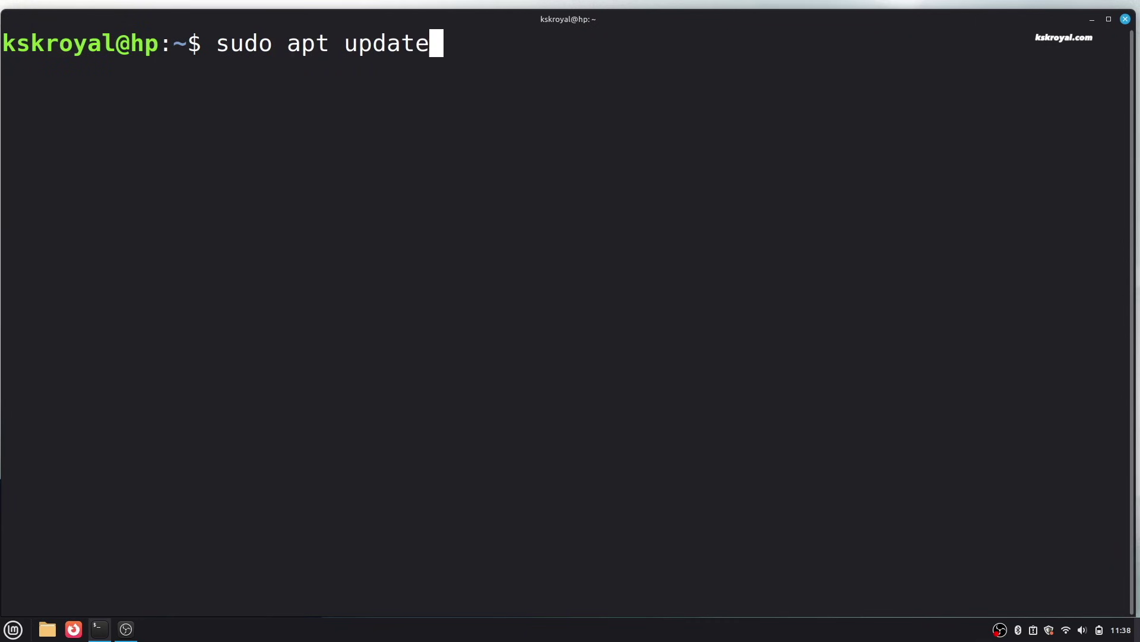
pyautogui.press('Return')
pyautogui.write('***')
pyautogui.press('Return')
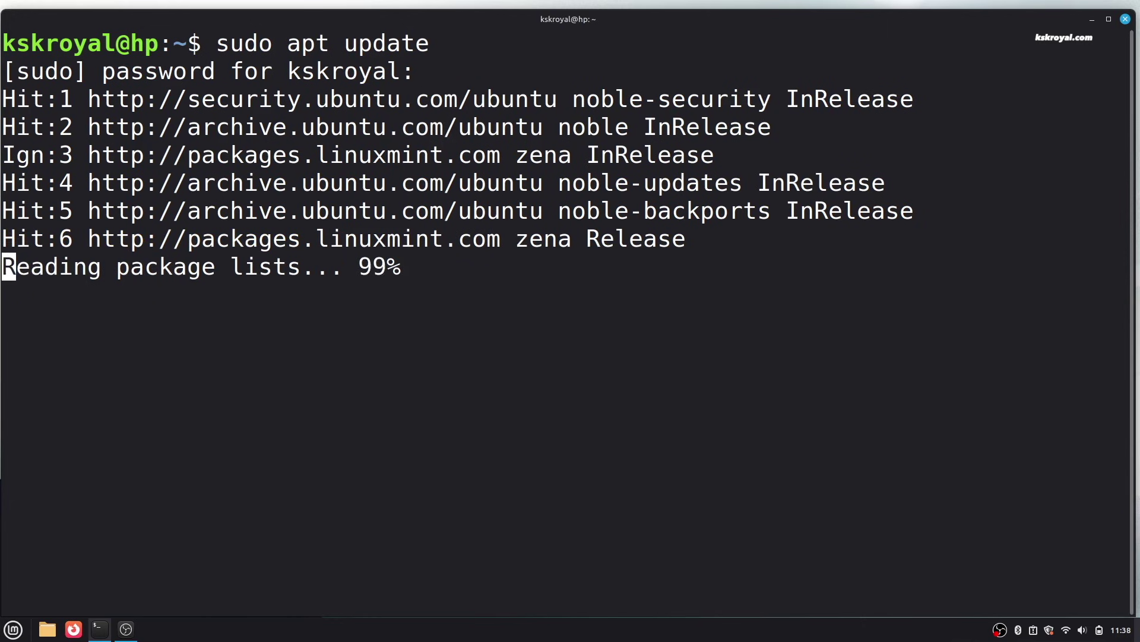
# Run sudo apt upgrade and answer y to start upgrading the 45 packages
pyautogui.write('sudo a')
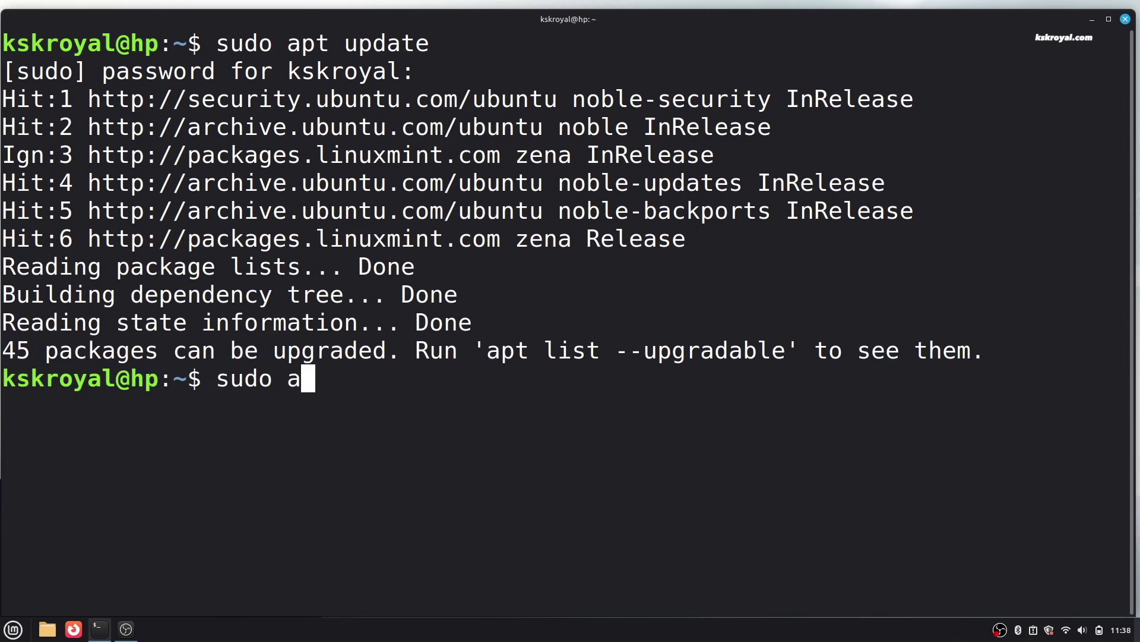
pyautogui.write('pt upgrade')
pyautogui.press('Return')
pyautogui.write('y')
pyautogui.press('Return')
pyautogui.press('super+Up')
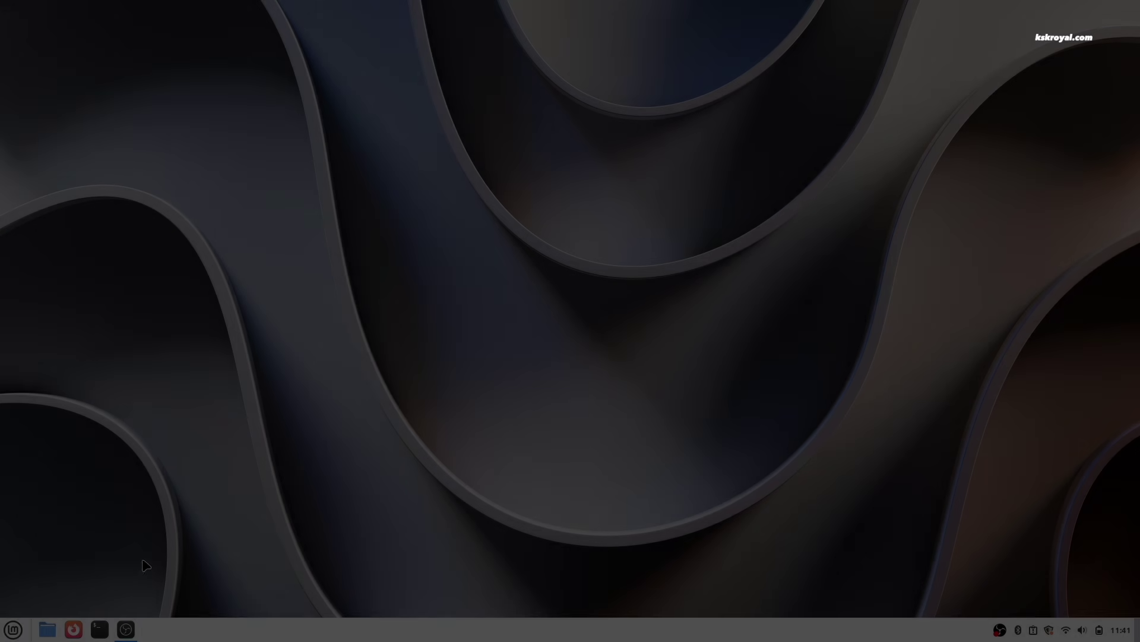
# Install nvidia-driver-580-open from Driver Manager, authenticating with the account password
pyautogui.click(12, 628)
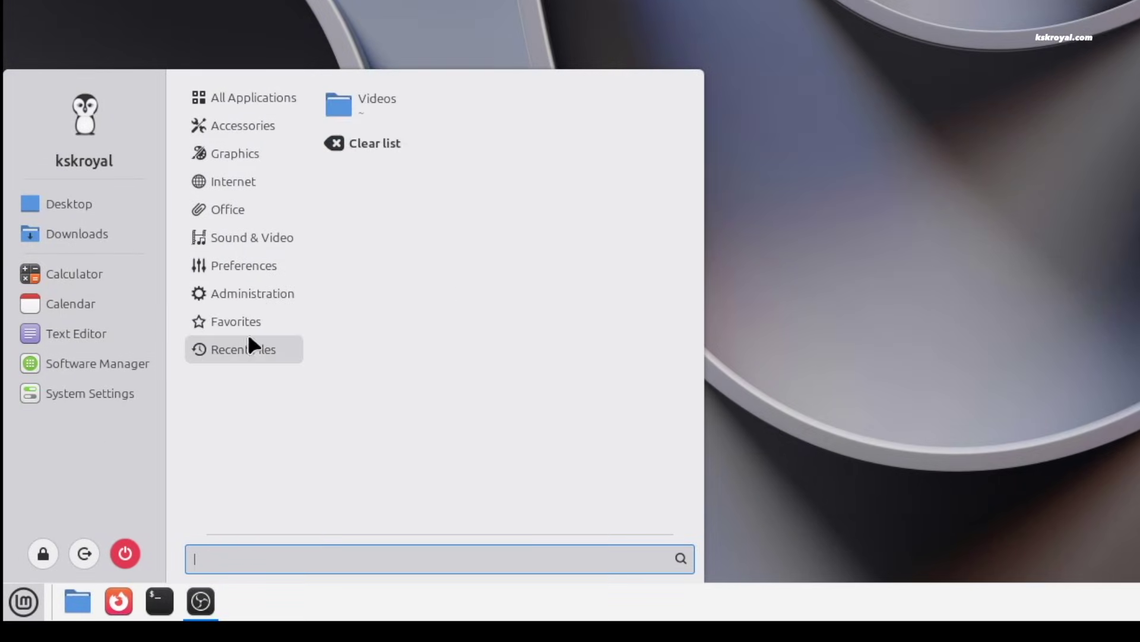
pyautogui.click(251, 287)
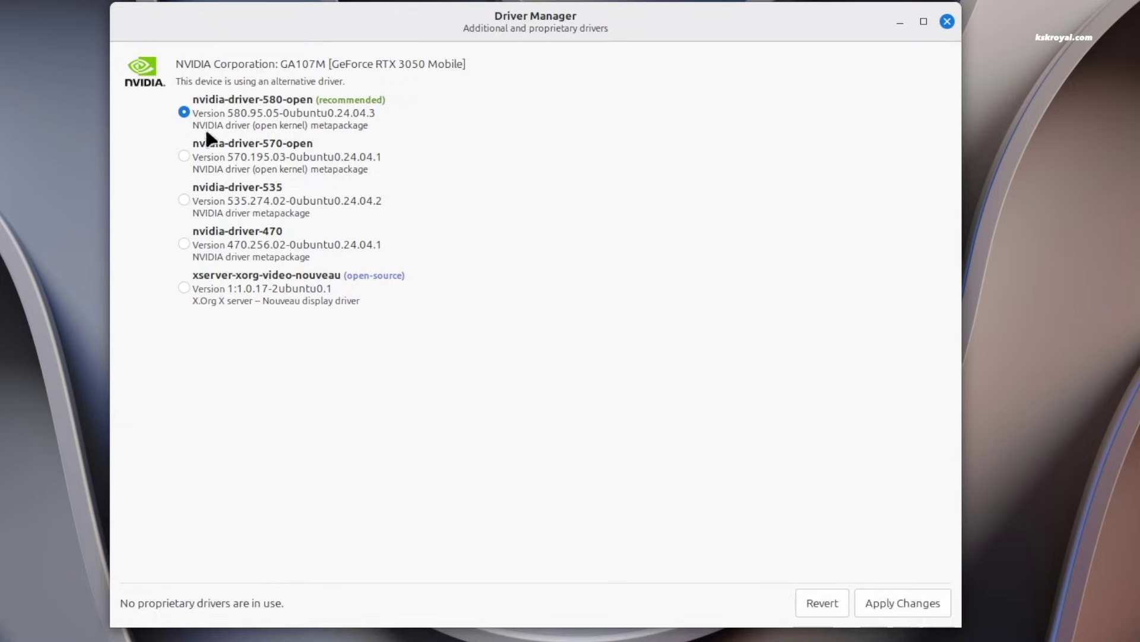
pyautogui.click(918, 606)
pyautogui.write('****')
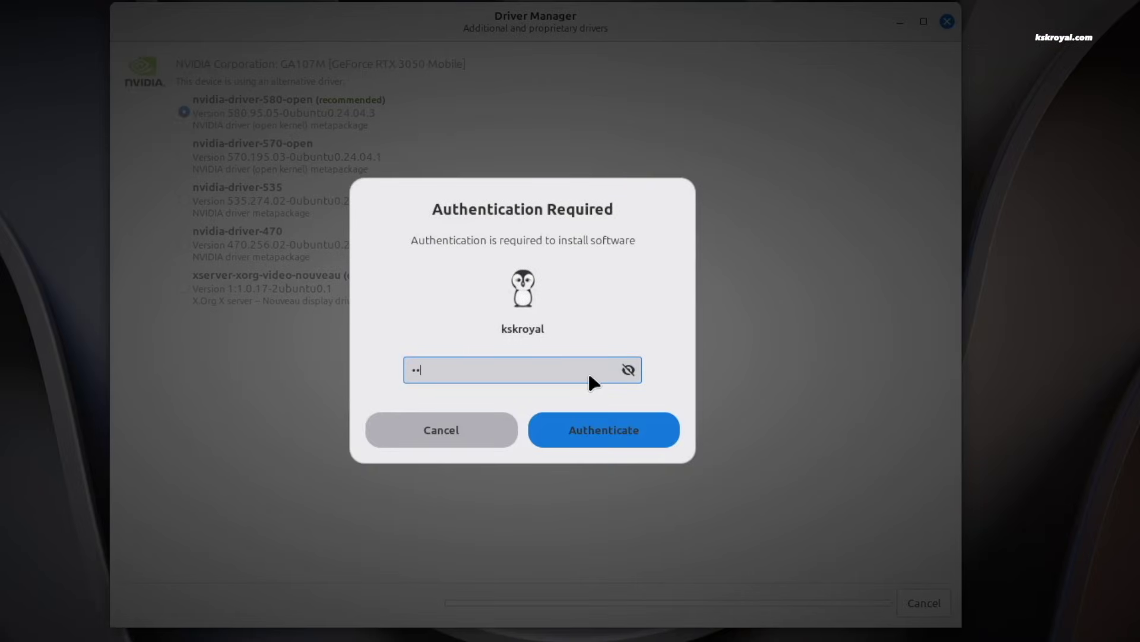
pyautogui.press('Return')
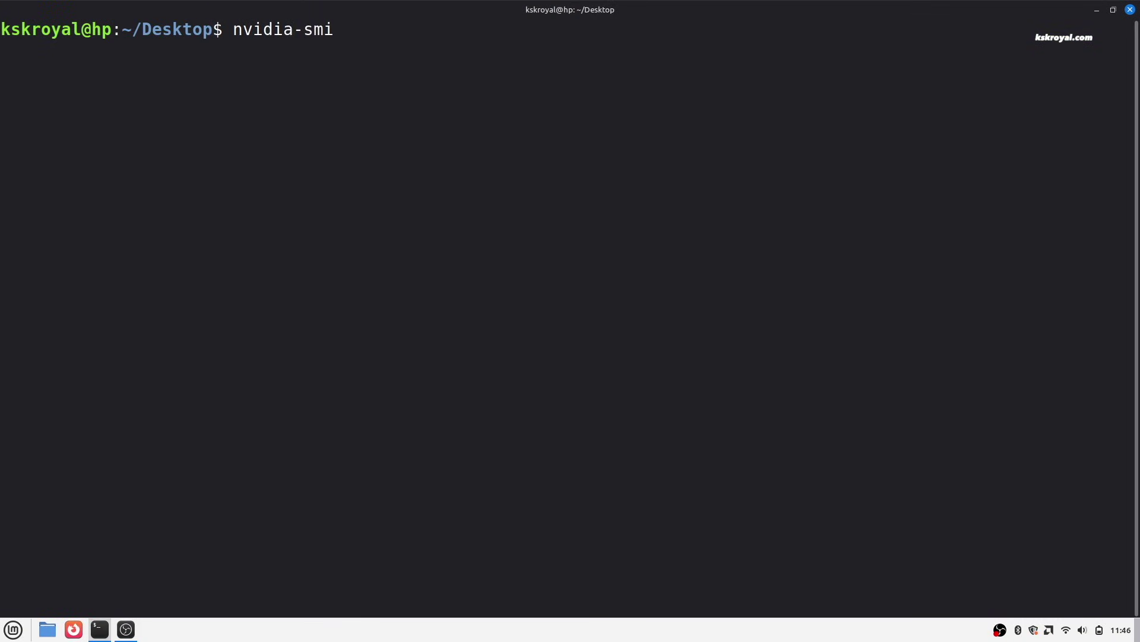
# Run nvidia-smi and highlight the reported driver version 580.95.05
pyautogui.press('Return')
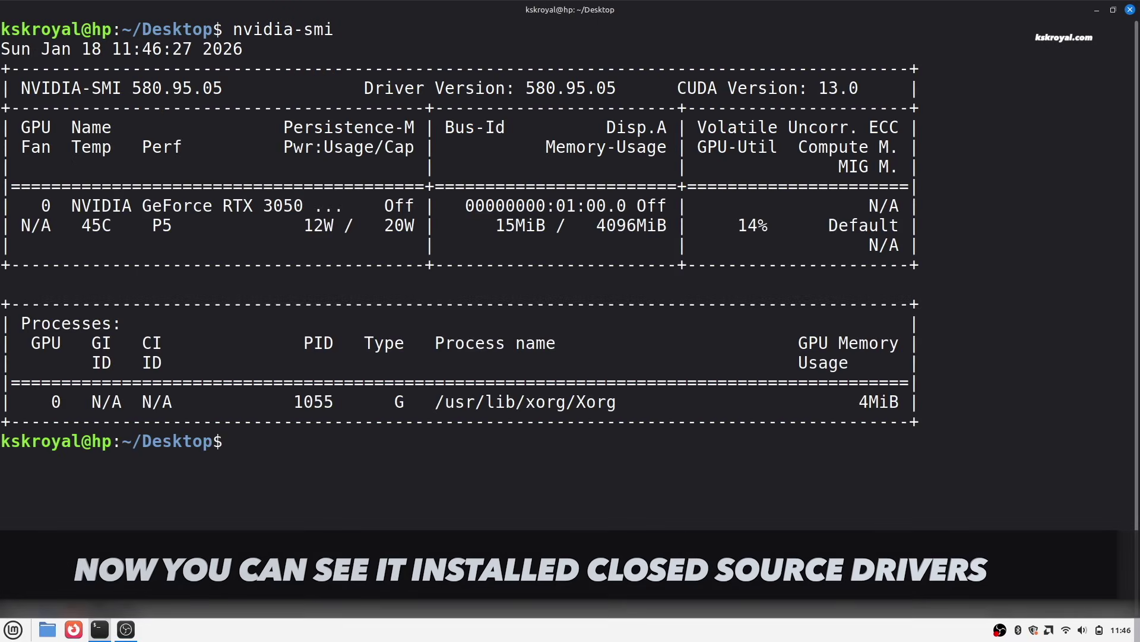
pyautogui.moveTo(224, 77); pyautogui.dragTo(26, 88)
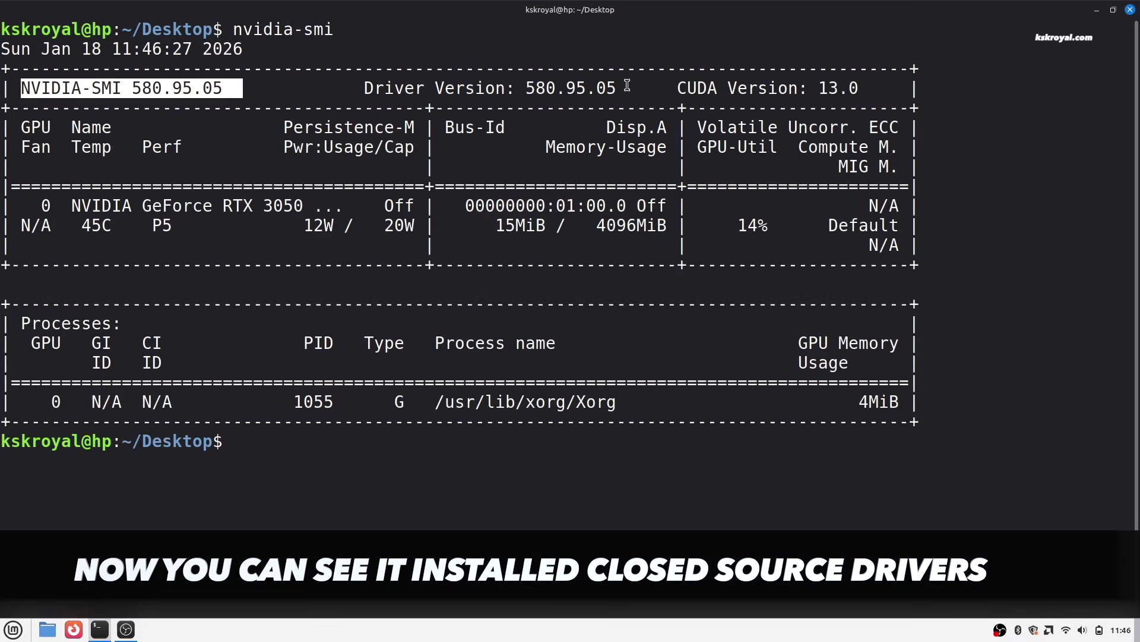
pyautogui.moveTo(627, 86); pyautogui.dragTo(347, 81)
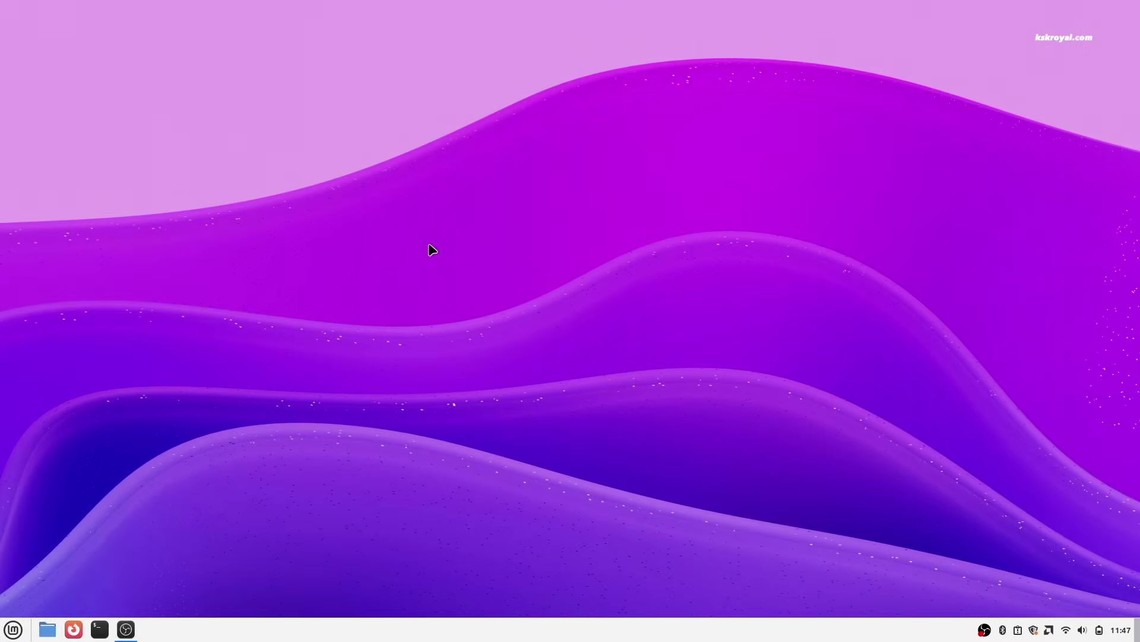
# Launch Timeshift from the menu and authenticate with the account password
pyautogui.press('super')
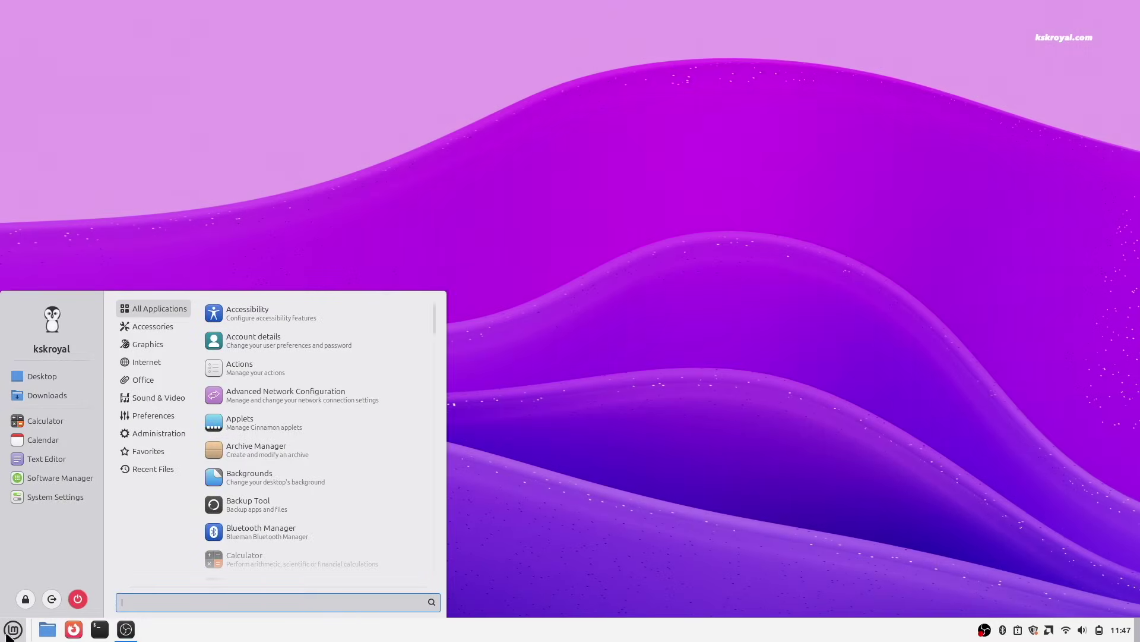
pyautogui.moveTo(145, 430)
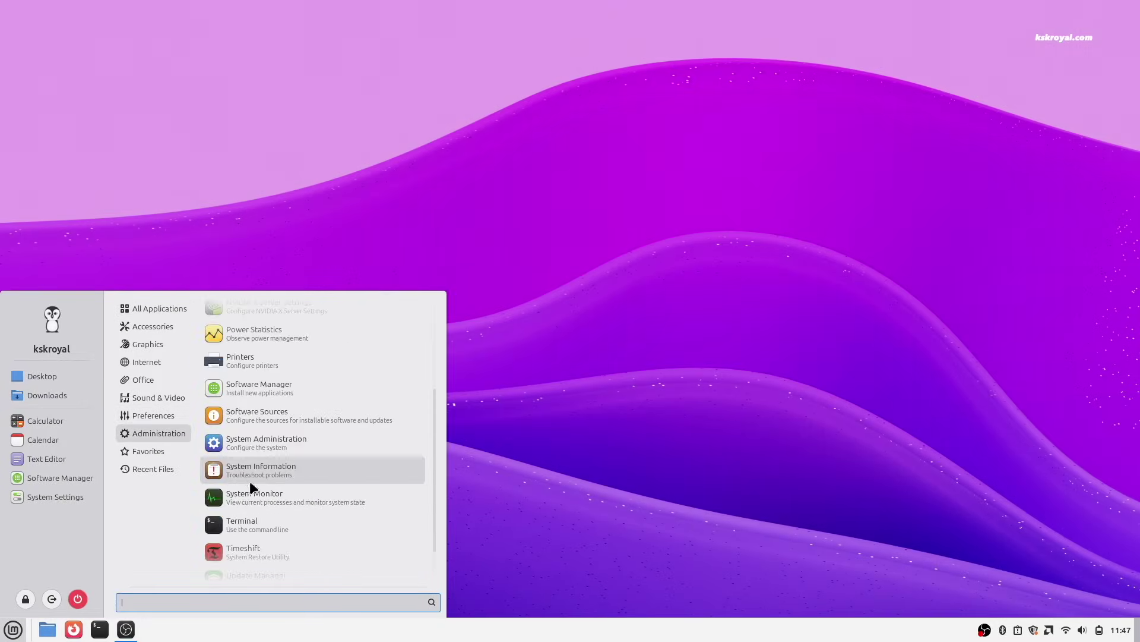
pyautogui.scroll(-3, 252, 493)
pyautogui.scroll(-2, 256, 499)
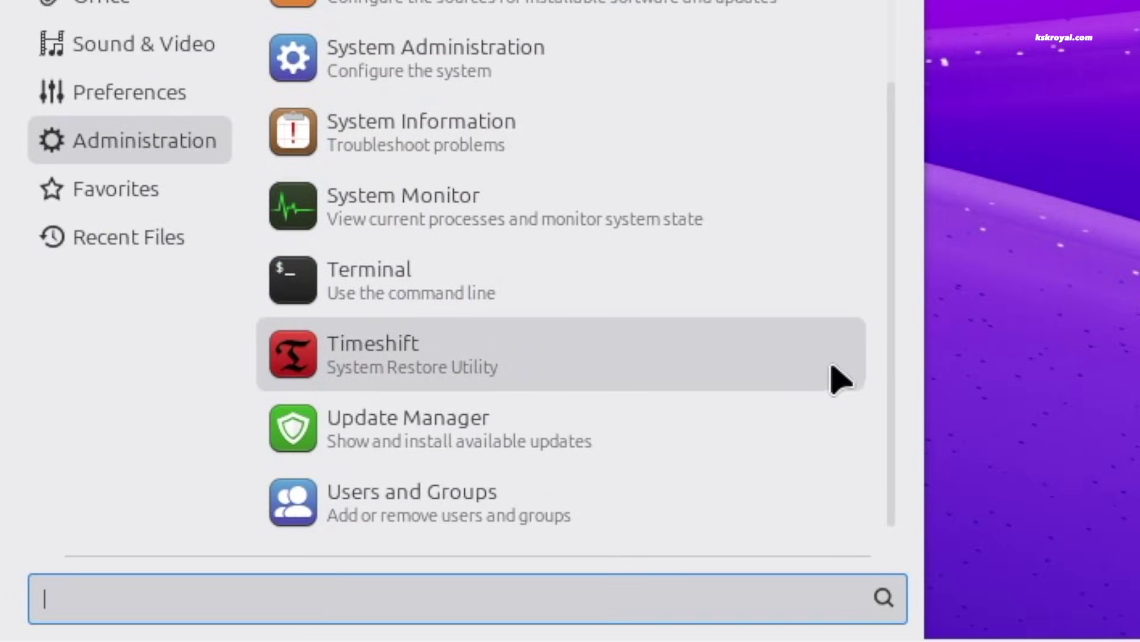
pyautogui.click(837, 379)
pyautogui.write('••')
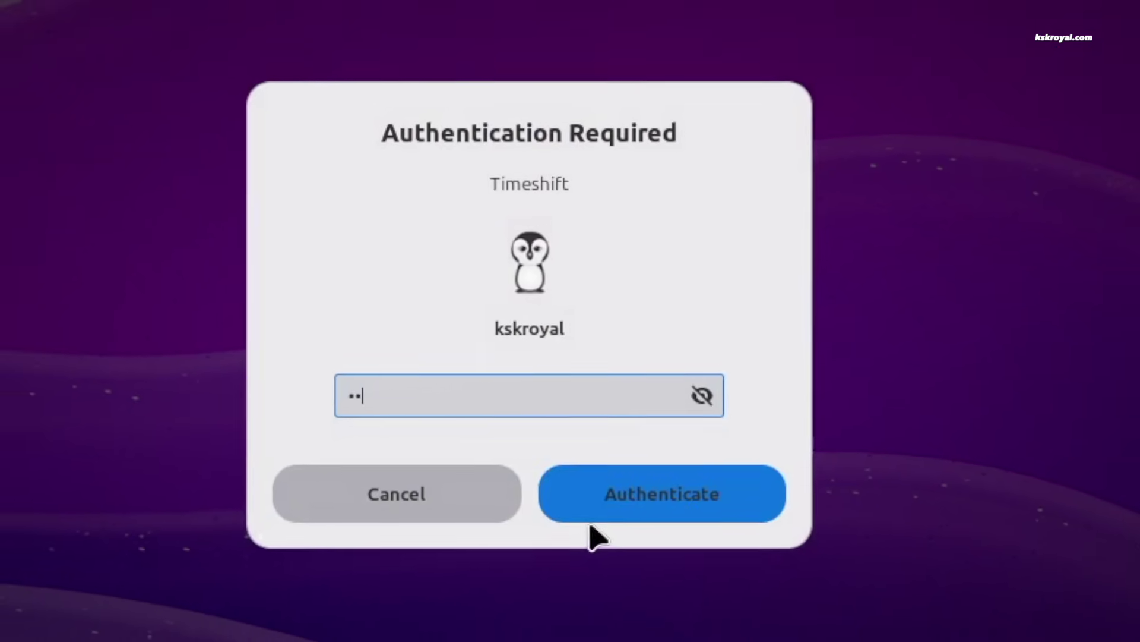
pyautogui.write('•••')
pyautogui.press('Return')
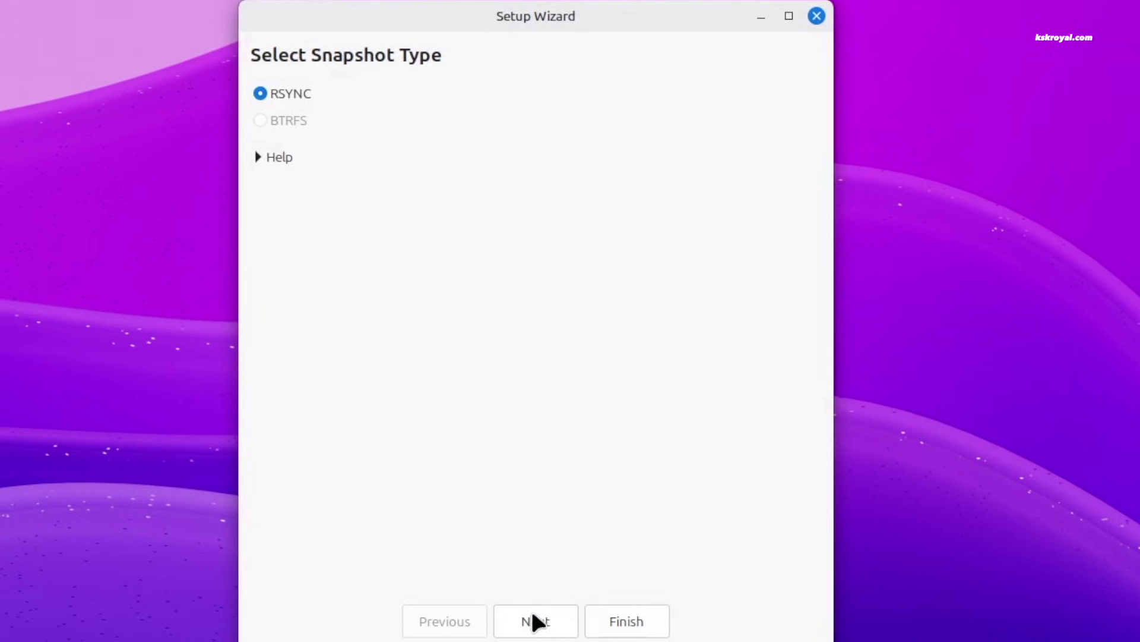
# Configure RSYNC snapshots on nvme0n1p5, Daily off, all home files included for both users
pyautogui.click(537, 621)
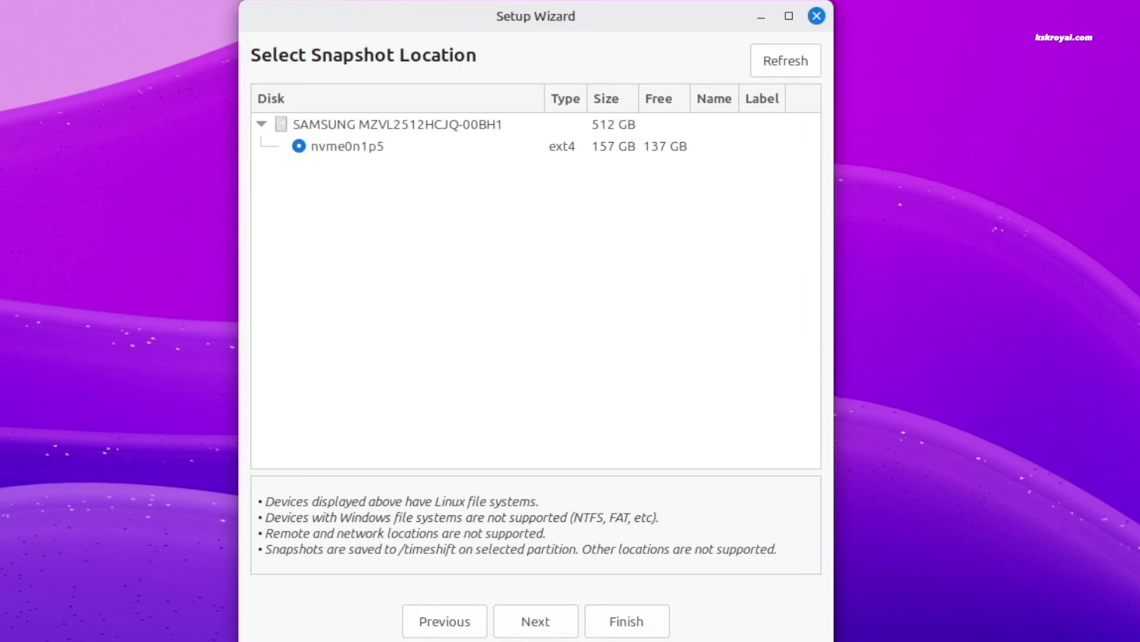
pyautogui.click(519, 152)
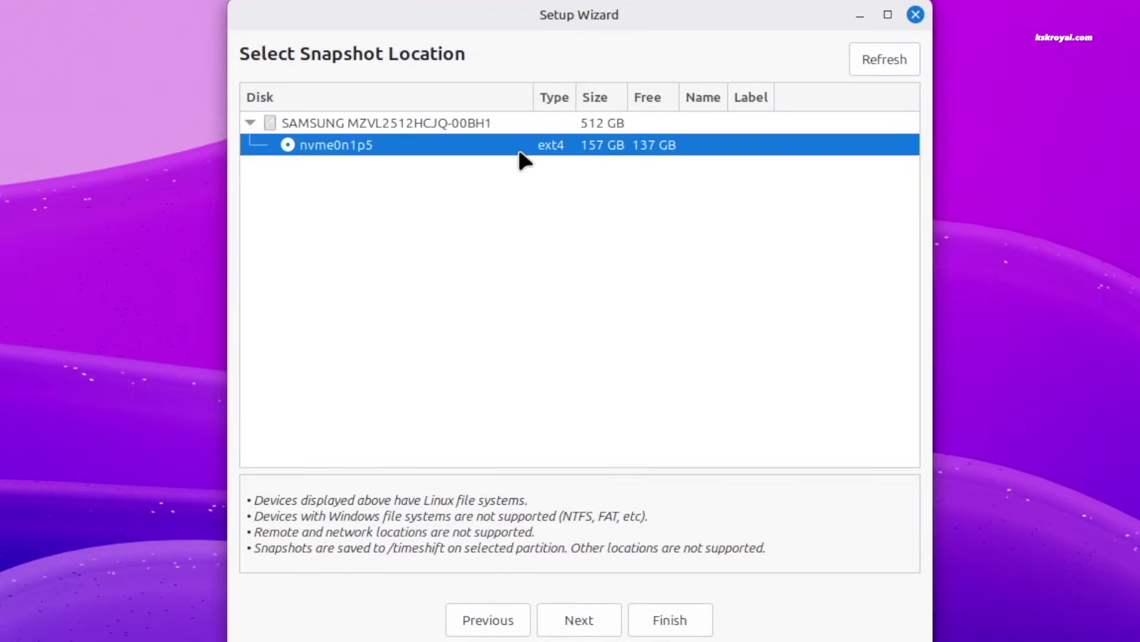
pyautogui.click(592, 624)
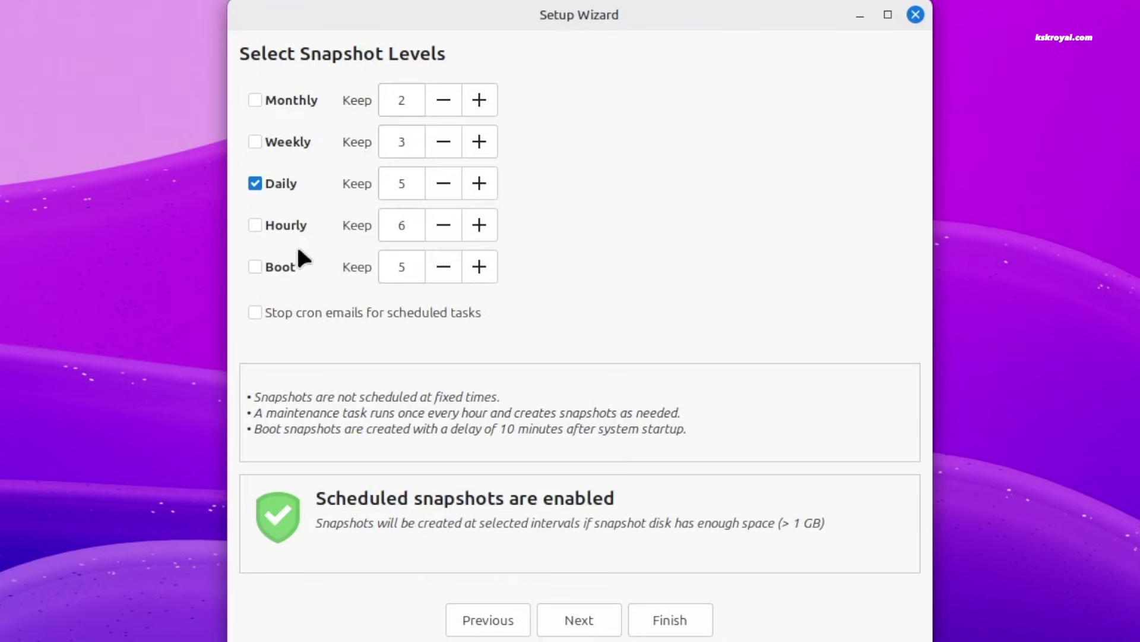
pyautogui.click(278, 181)
pyautogui.click(579, 620)
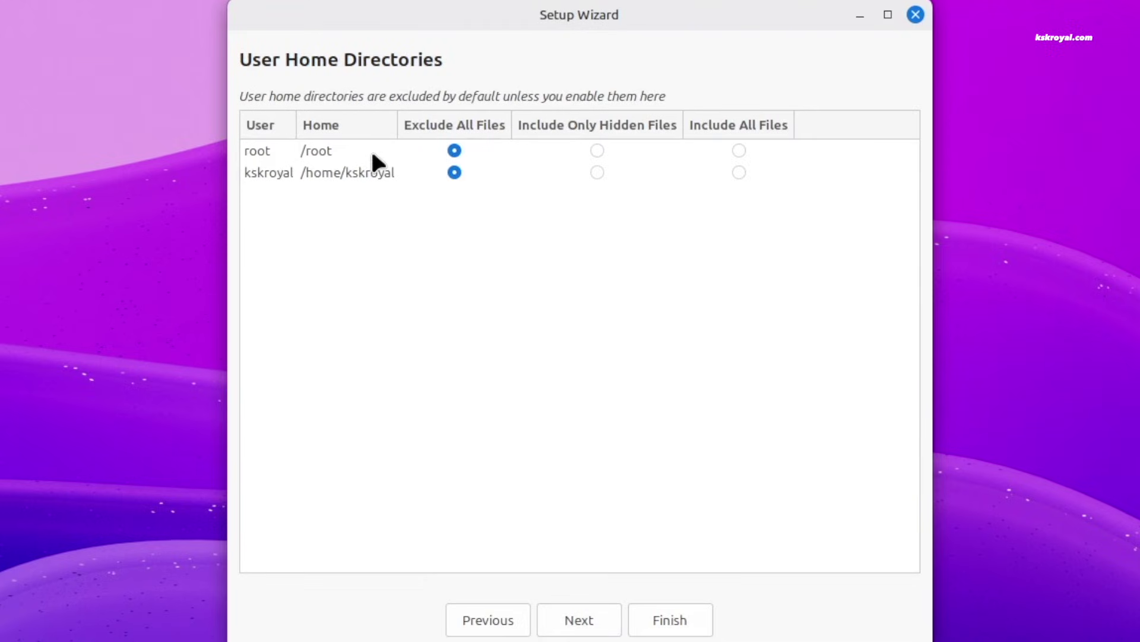
pyautogui.click(373, 156)
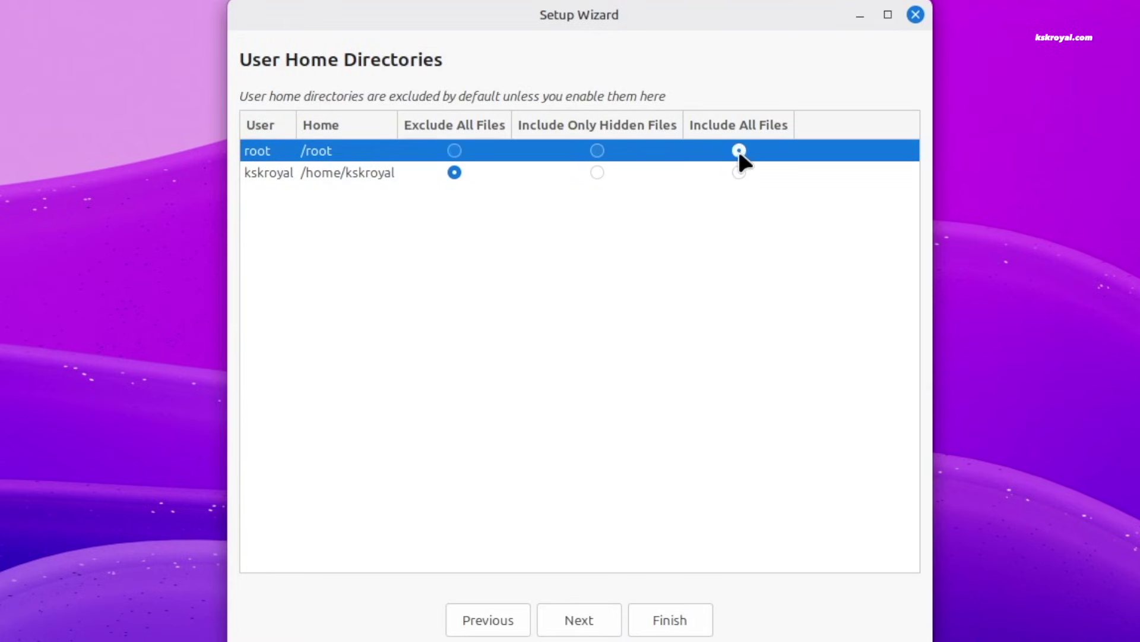
pyautogui.click(738, 172)
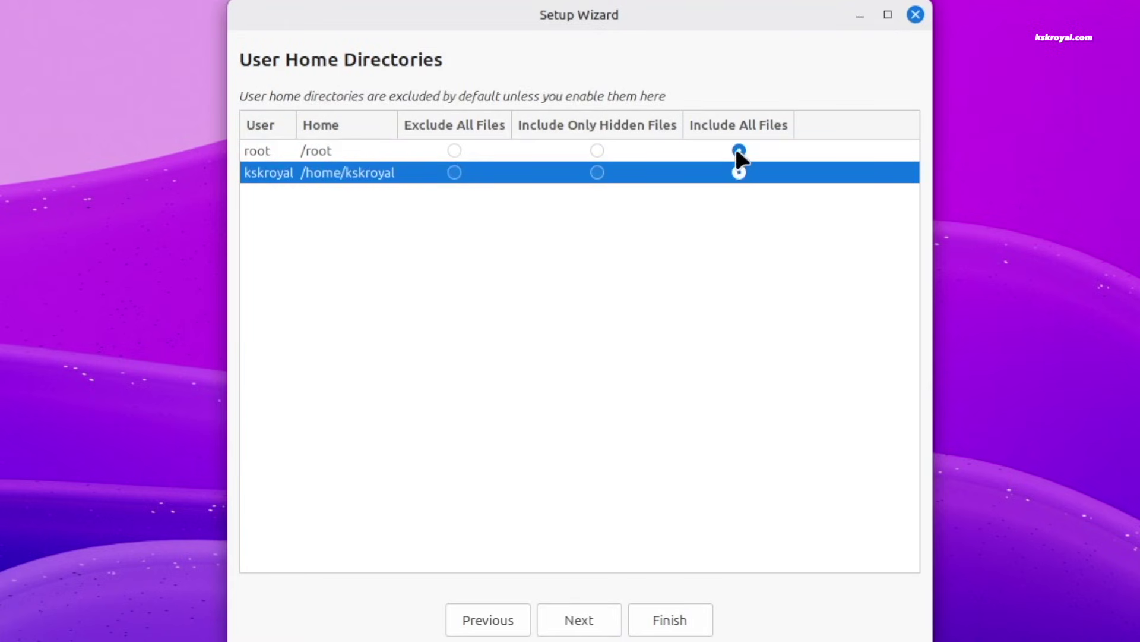
pyautogui.click(739, 153)
pyautogui.click(783, 169)
pyautogui.click(781, 150)
pyautogui.click(772, 173)
pyautogui.click(687, 617)
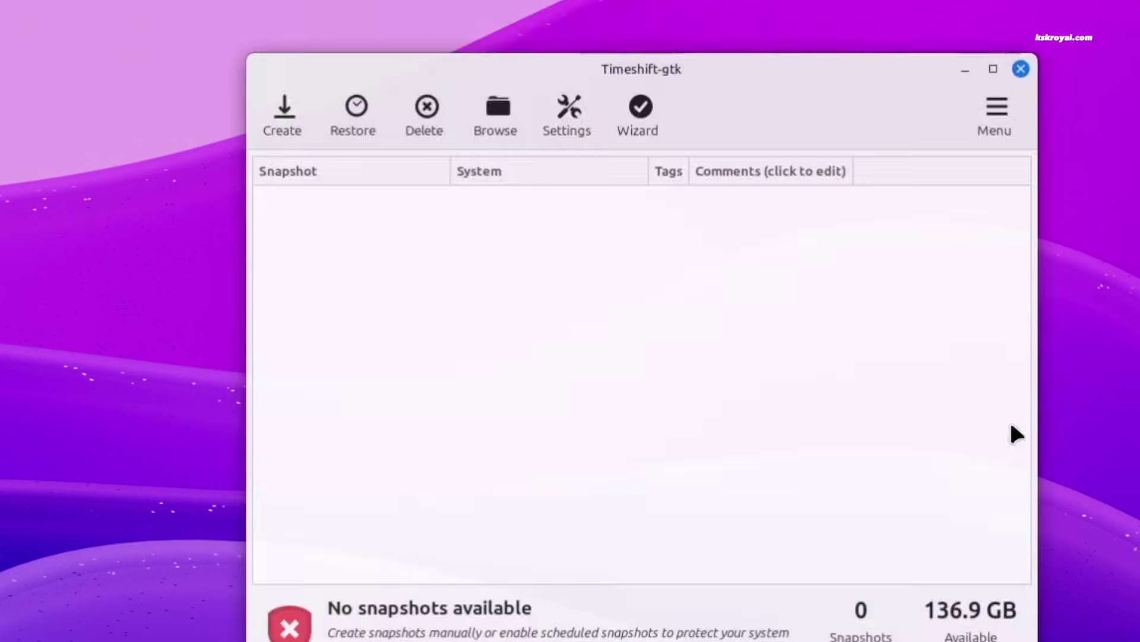
# Create a new snapshot and browse its files
pyautogui.click(247, 63)
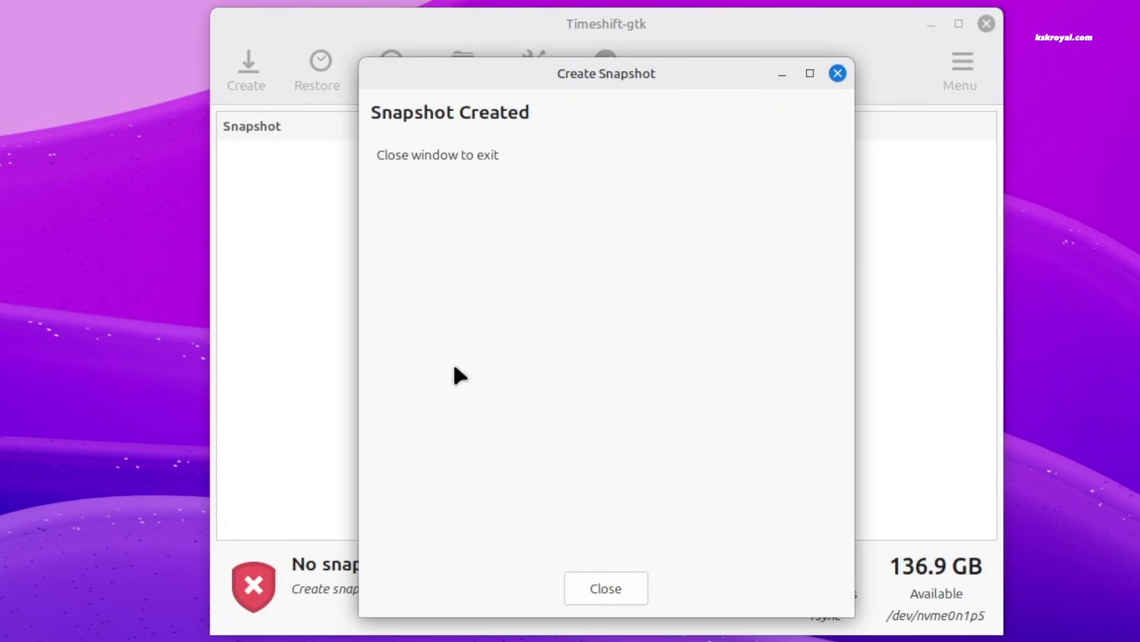
pyautogui.click(271, 156)
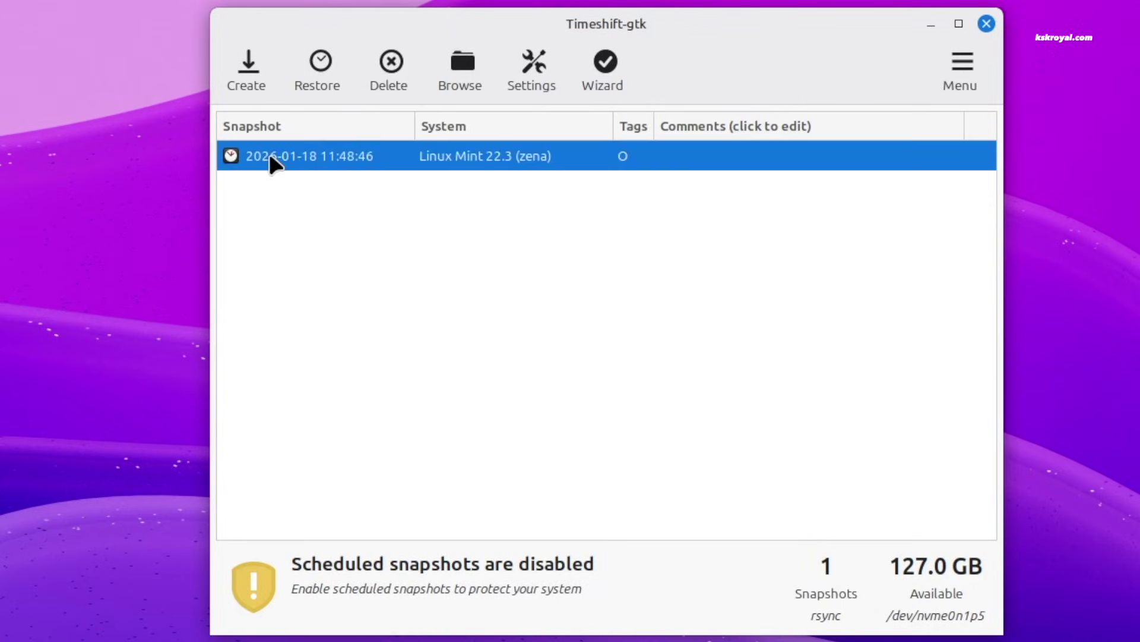
pyautogui.rightClick(571, 160)
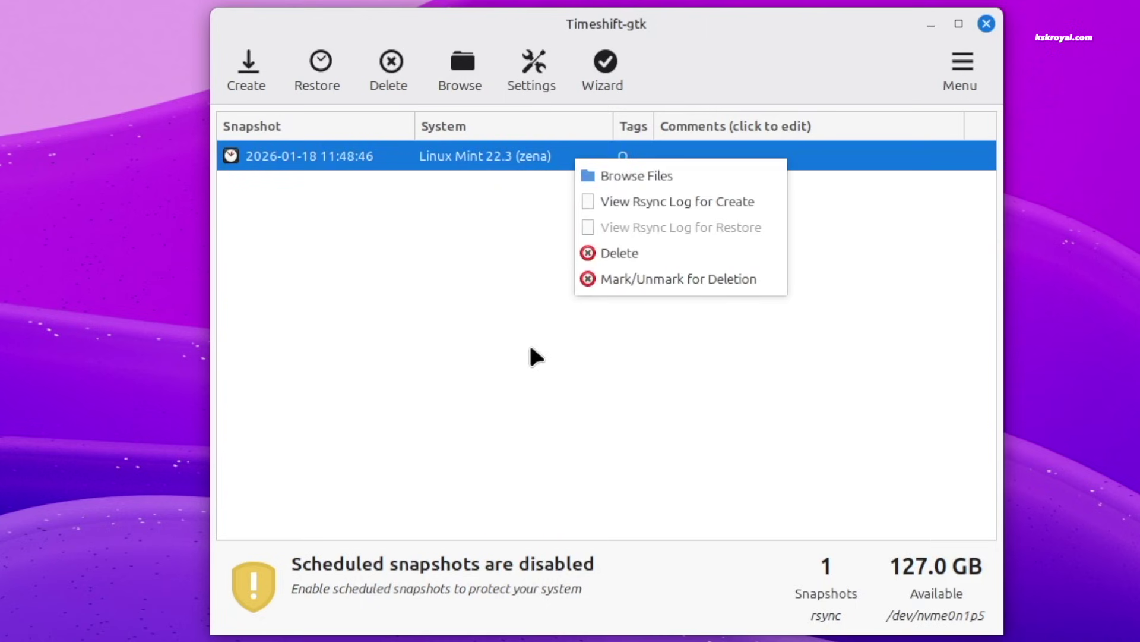
pyautogui.click(508, 341)
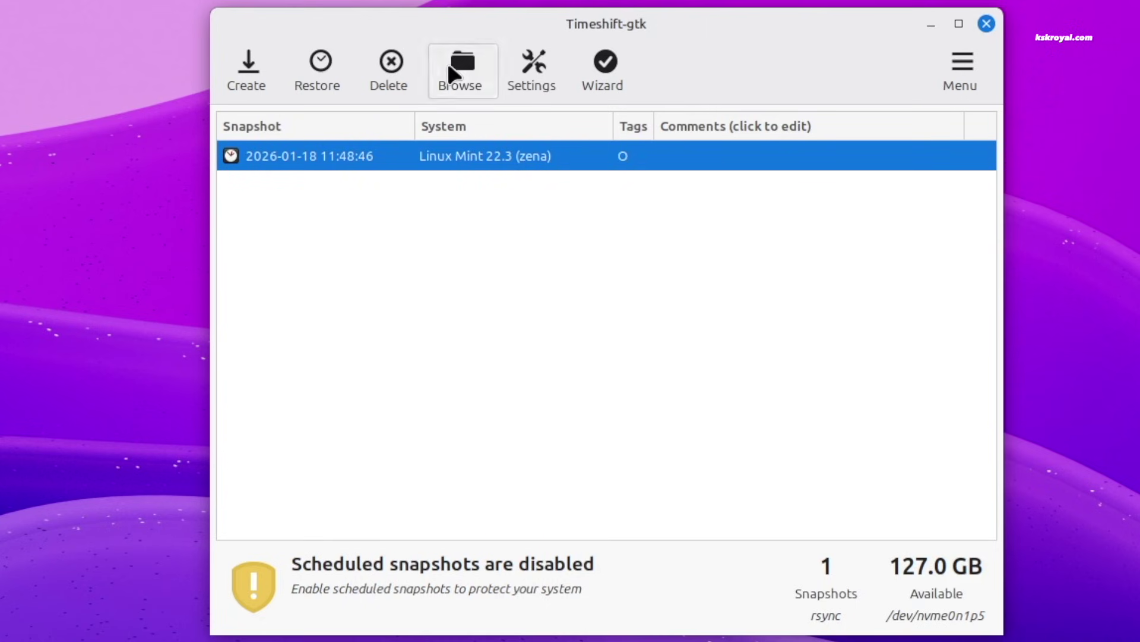
pyautogui.click(449, 72)
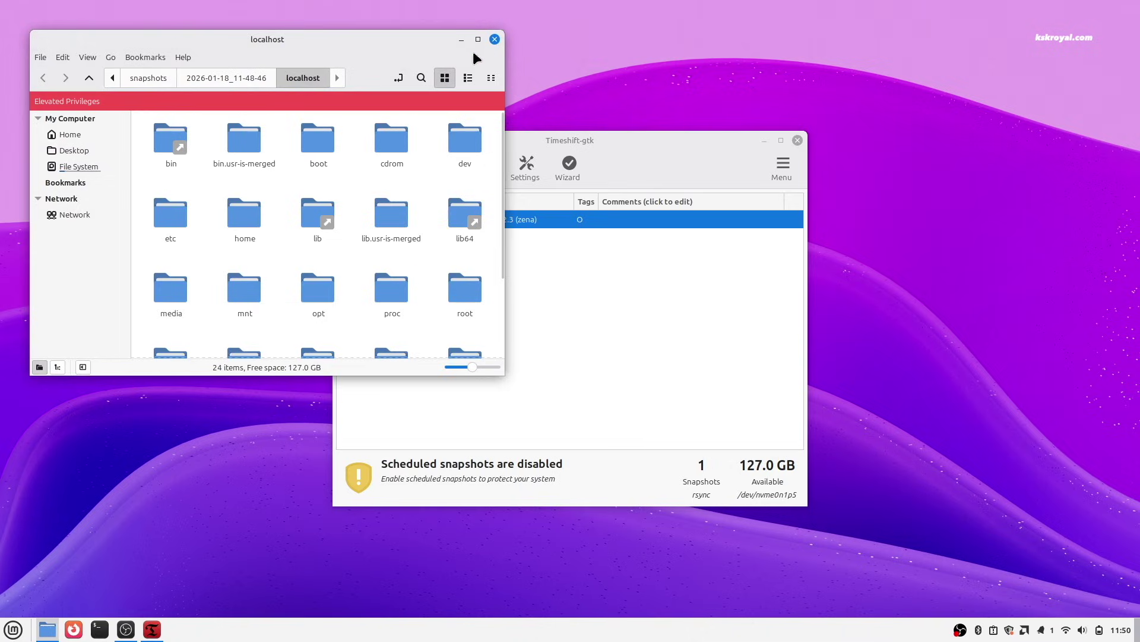
pyautogui.scroll(-4, 363, 268)
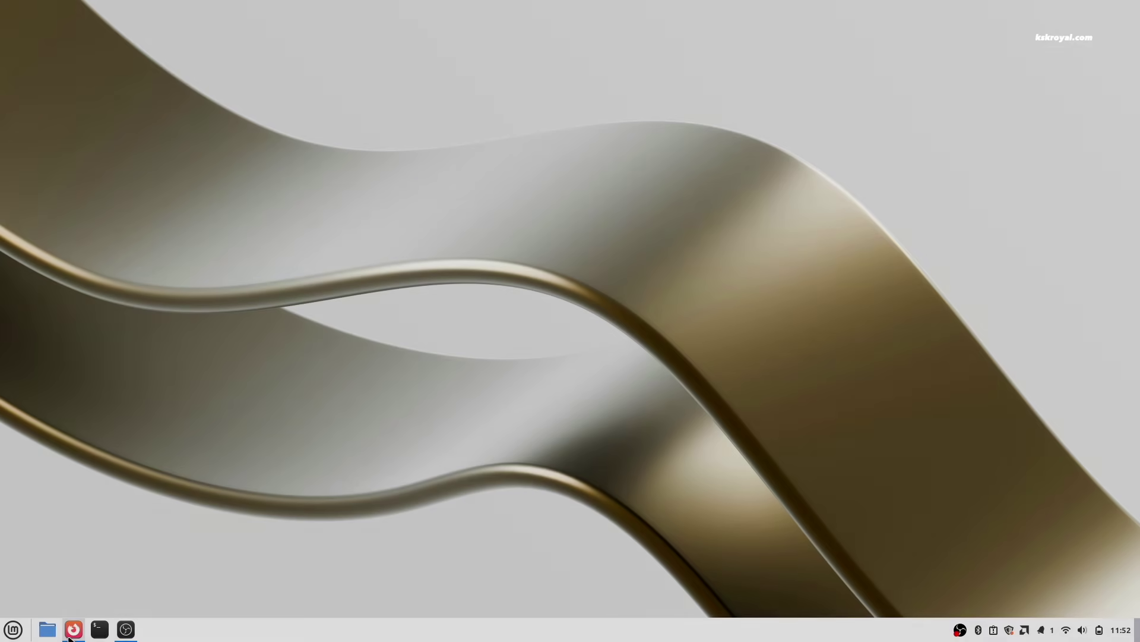
# Check the Firefox version information from the Help menu
pyautogui.click(72, 629)
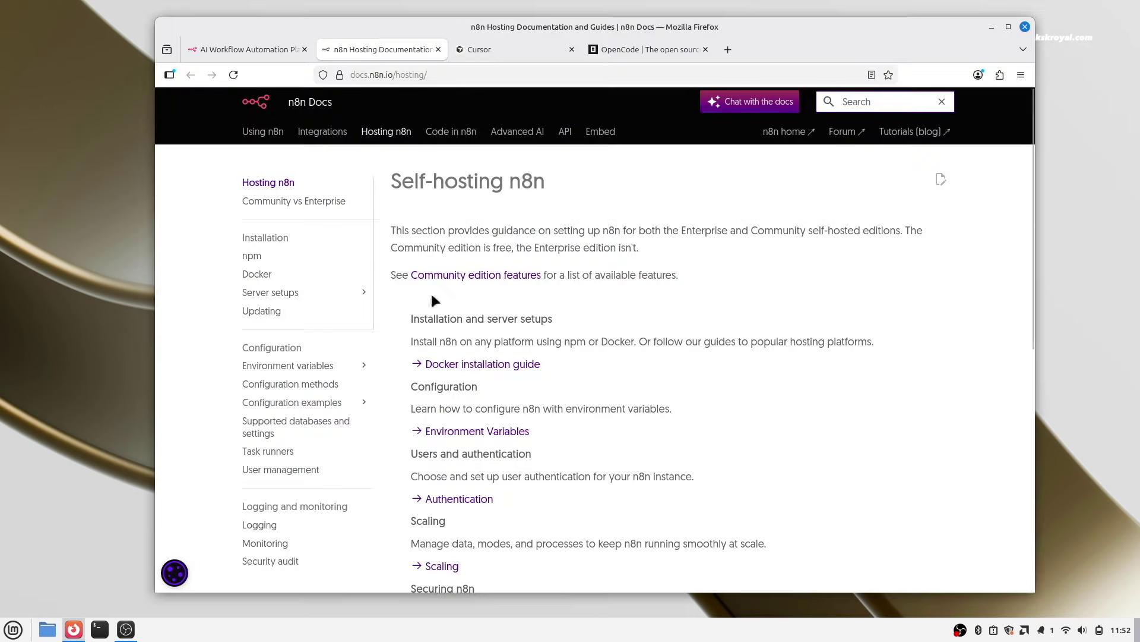
pyautogui.click(1022, 74)
pyautogui.click(934, 453)
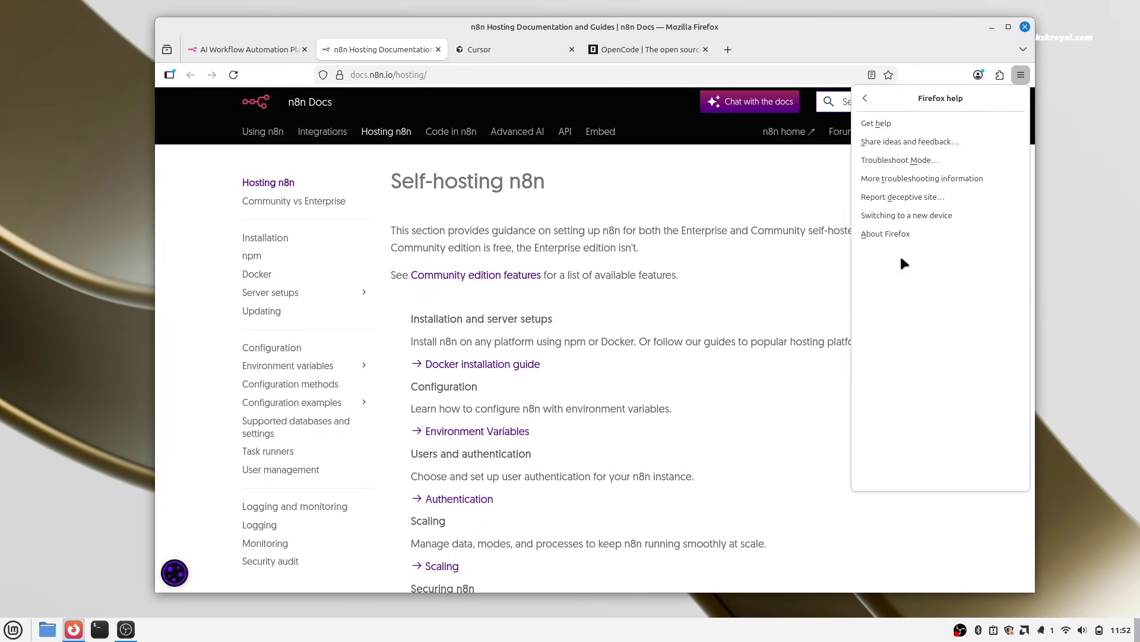
pyautogui.click(905, 237)
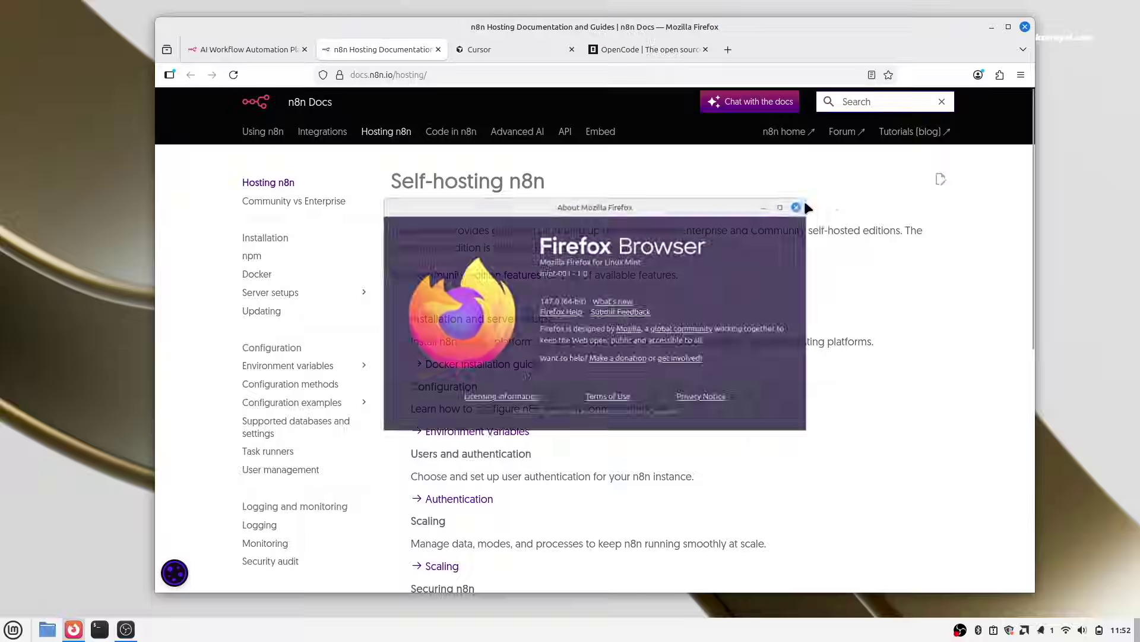
pyautogui.click(1100, 54)
# In Firefox settings, restore previous tabs, switch to new tabs, open app links beside current tab
pyautogui.click(998, 77)
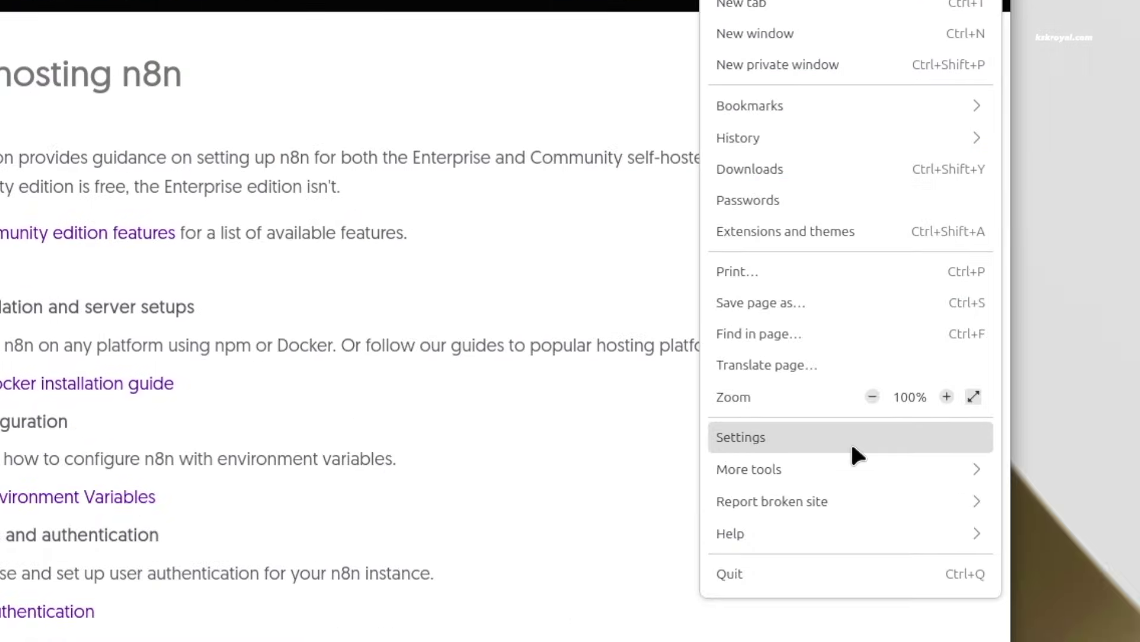
pyautogui.click(850, 441)
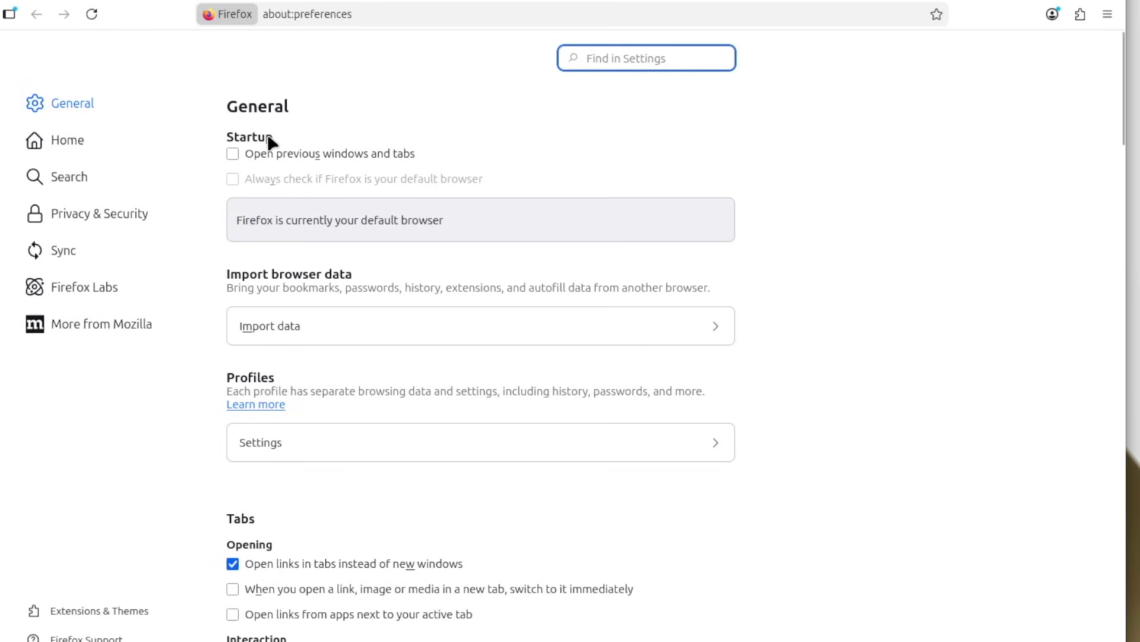
pyautogui.click(233, 155)
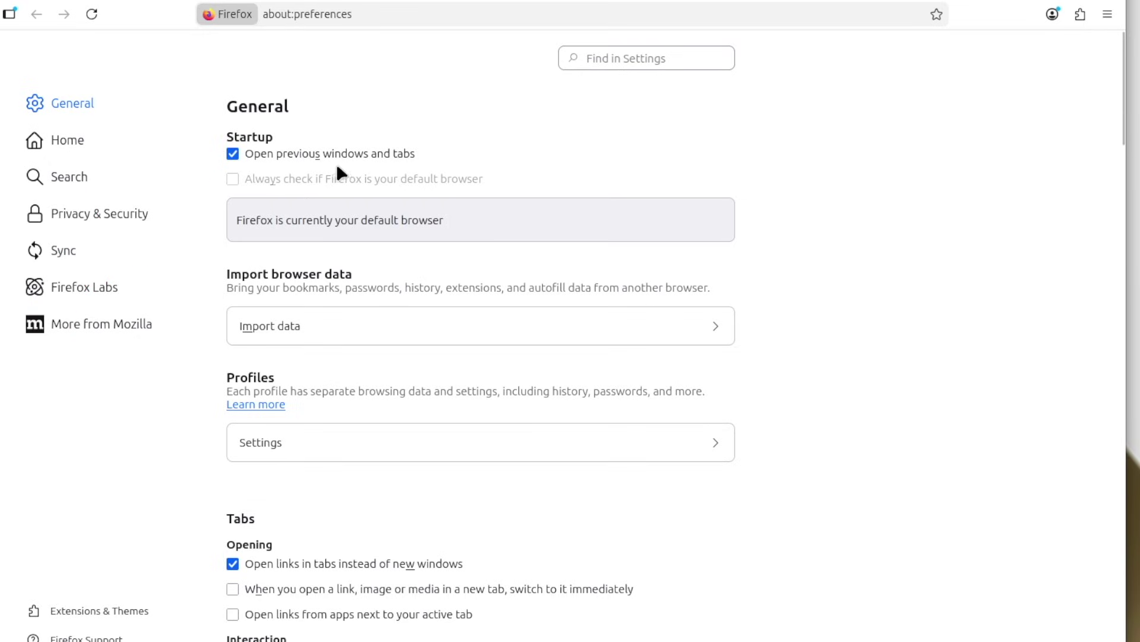
pyautogui.scroll(-5, 287, 462)
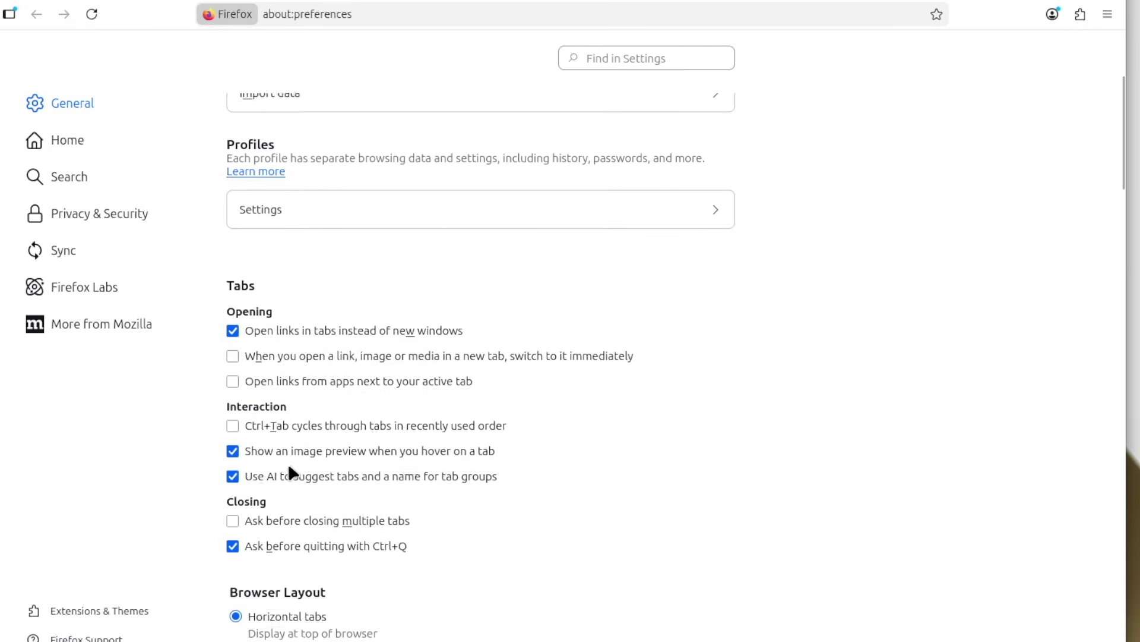
pyautogui.scroll(-2, 324, 401)
pyautogui.click(234, 278)
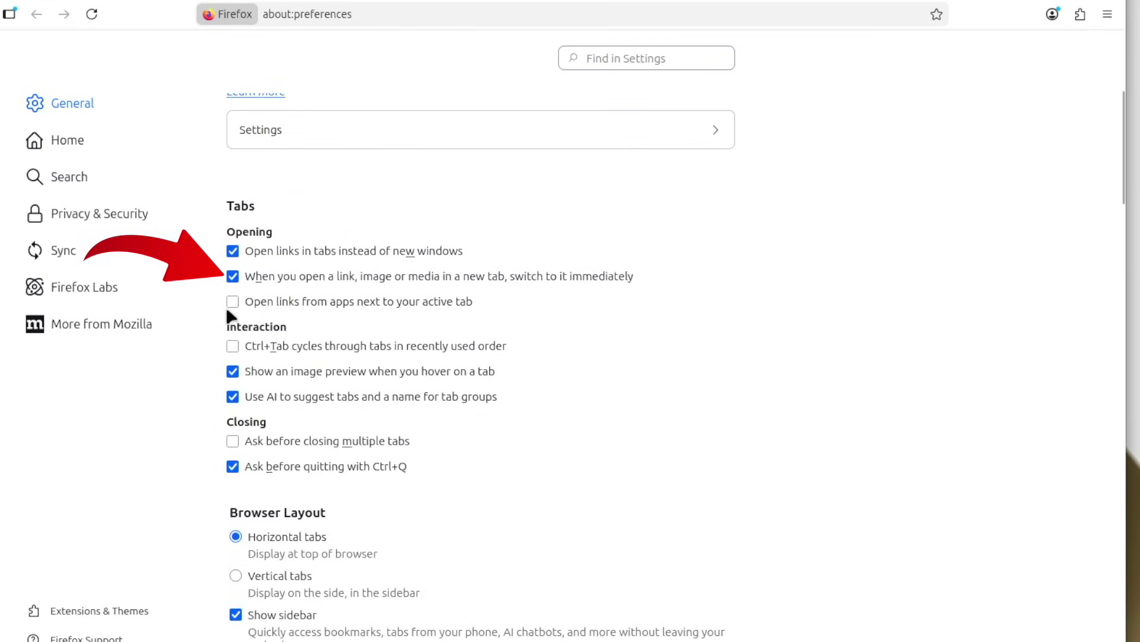
pyautogui.click(231, 299)
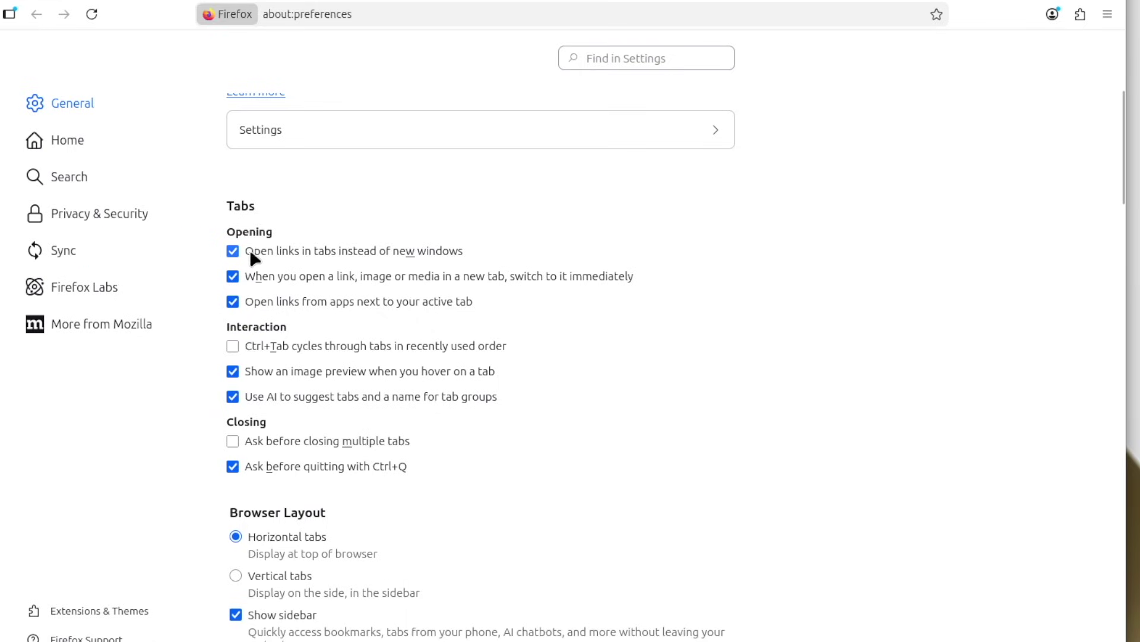
# Turn on playback of DRM-controlled content further down the General settings
pyautogui.scroll(-2, 260, 408)
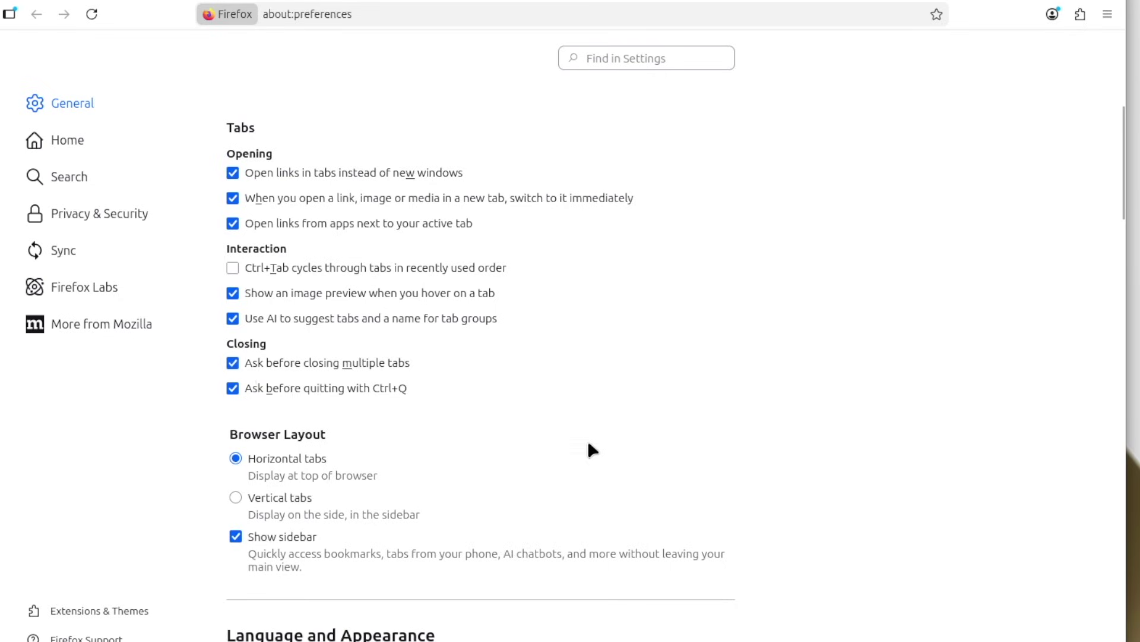
pyautogui.scroll(-5, 587, 443)
pyautogui.scroll(-20, 779, 411)
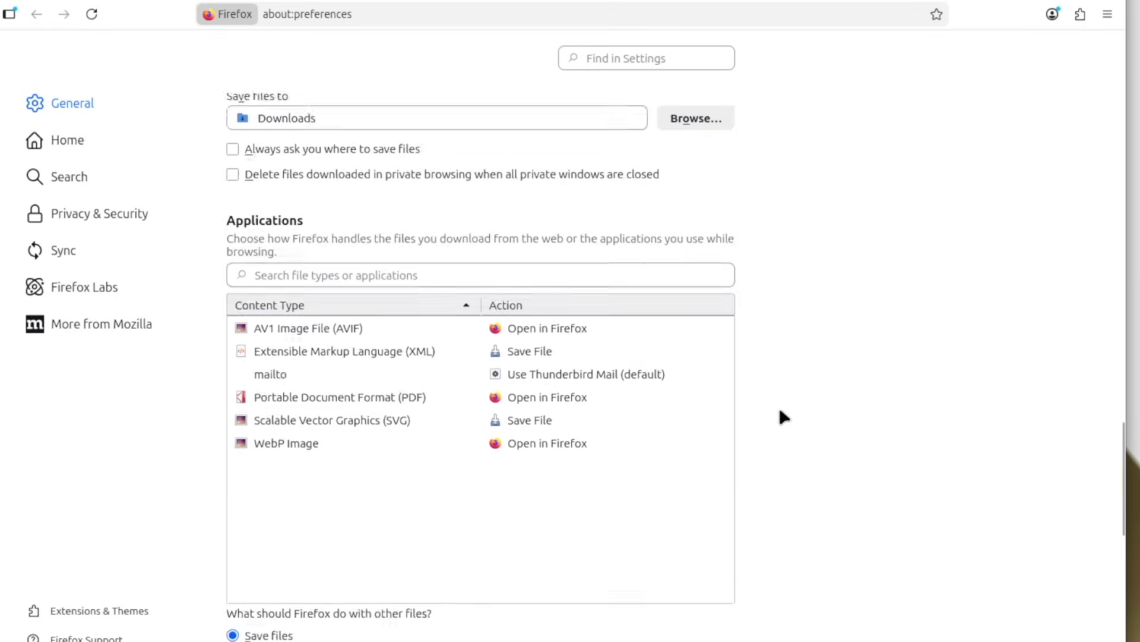
pyautogui.scroll(-1, 783, 415)
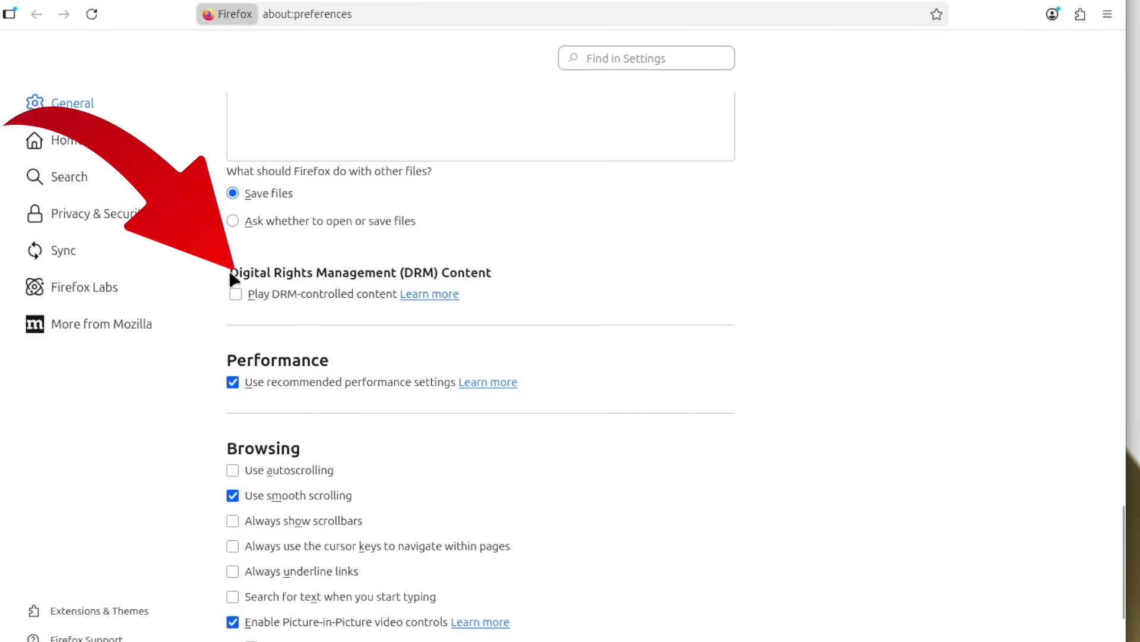
pyautogui.click(233, 297)
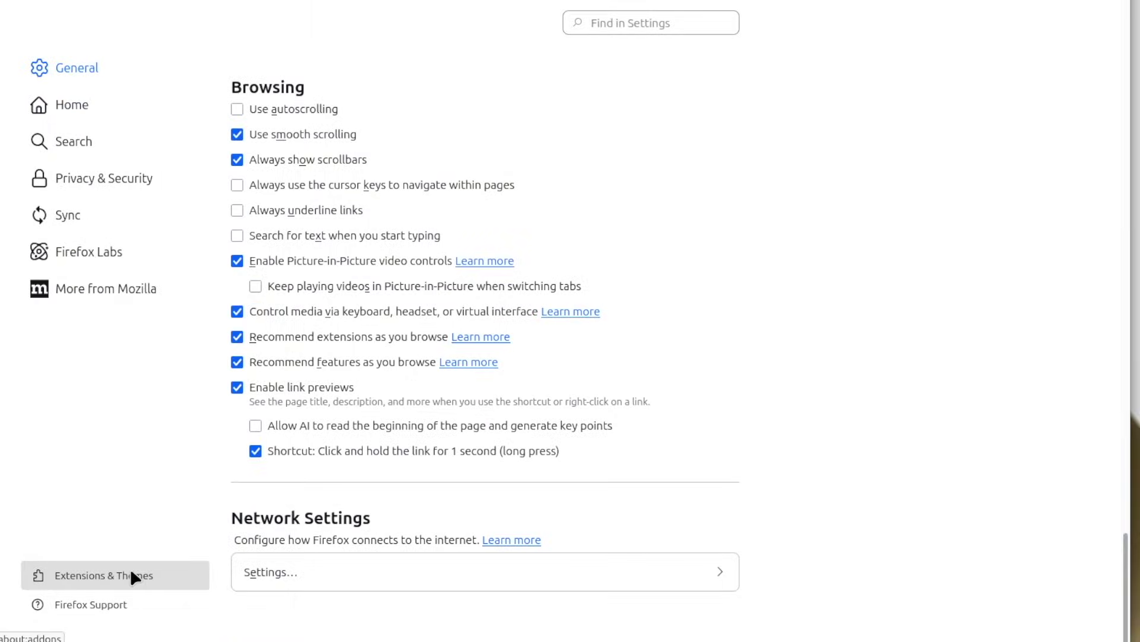
# Install a recommended theme and then the Graphite Grace theme from the add-ons manager
pyautogui.click(131, 571)
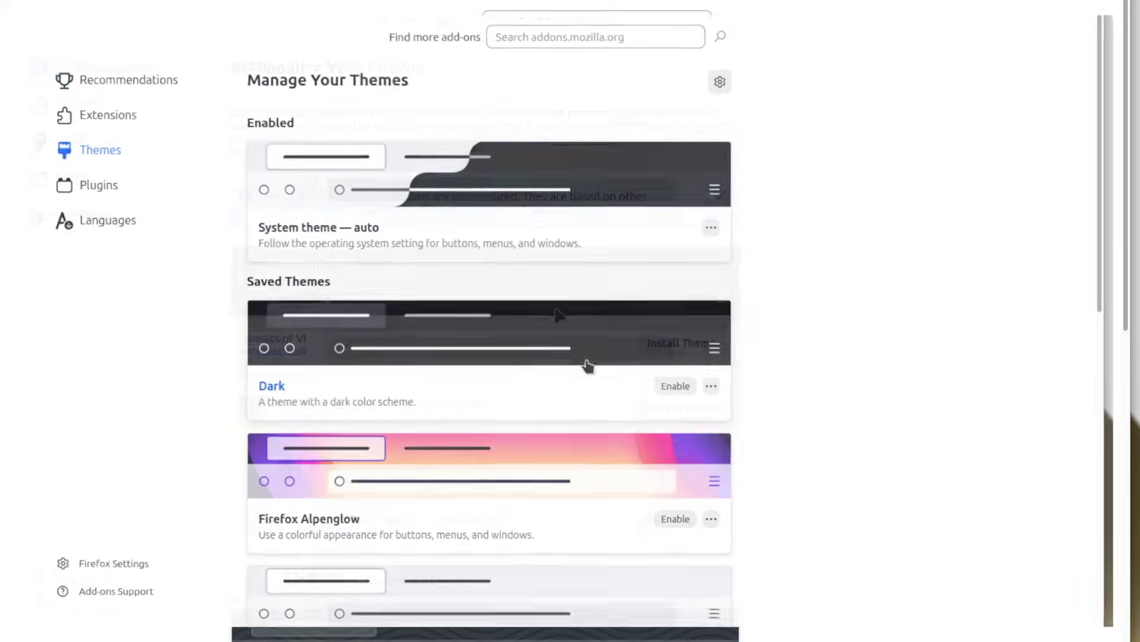
pyautogui.scroll(-5, 577, 367)
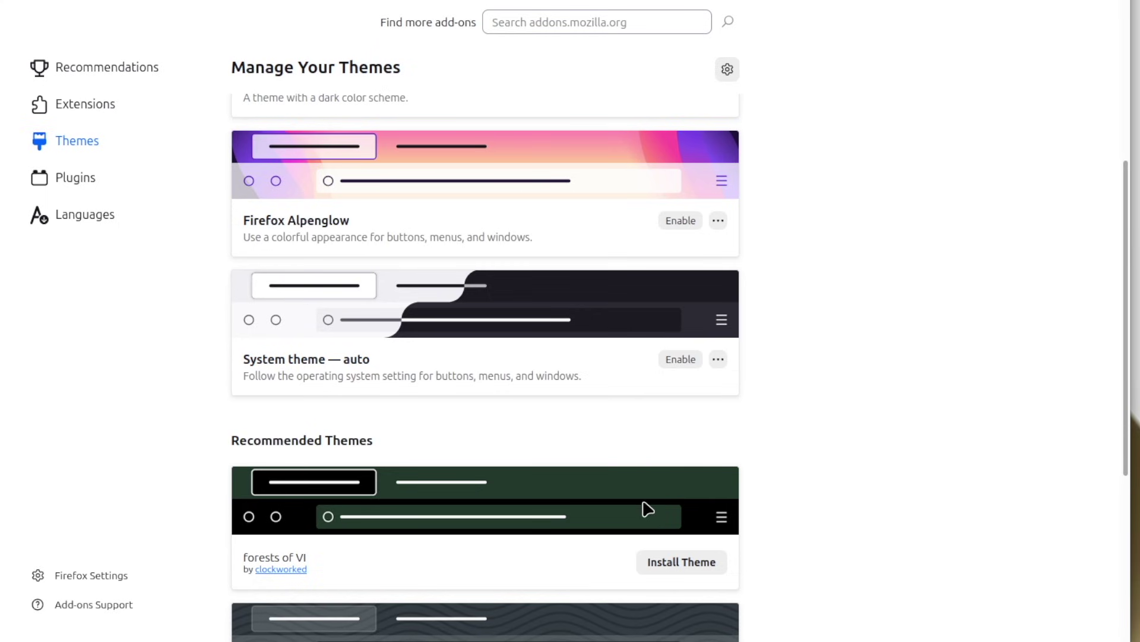
pyautogui.scroll(-2, 648, 509)
pyautogui.click(717, 461)
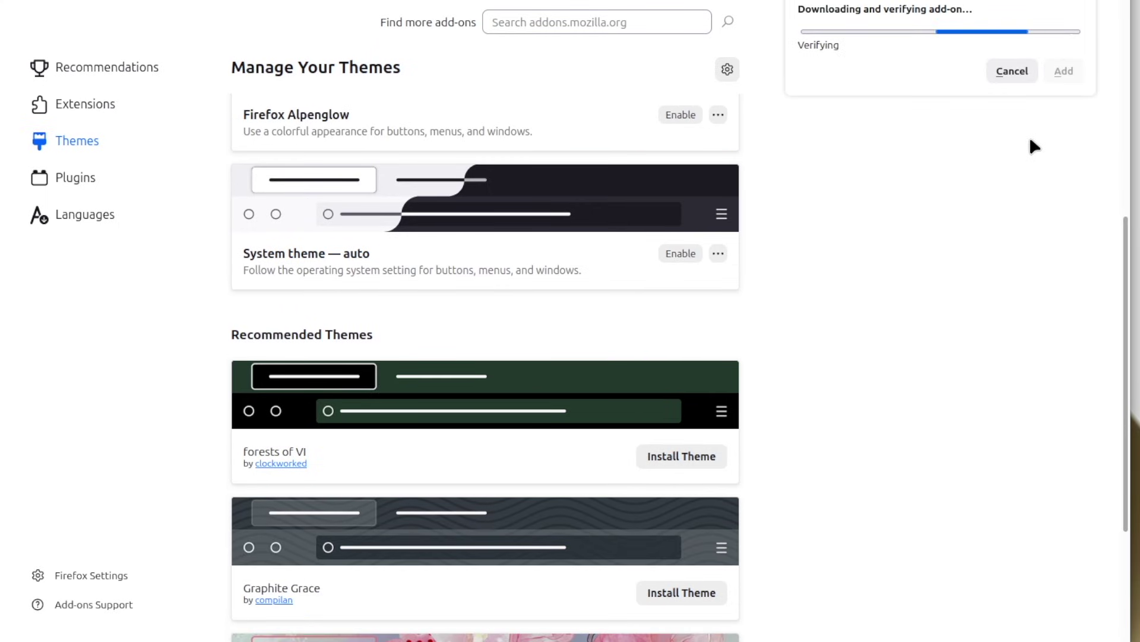
pyautogui.click(1064, 71)
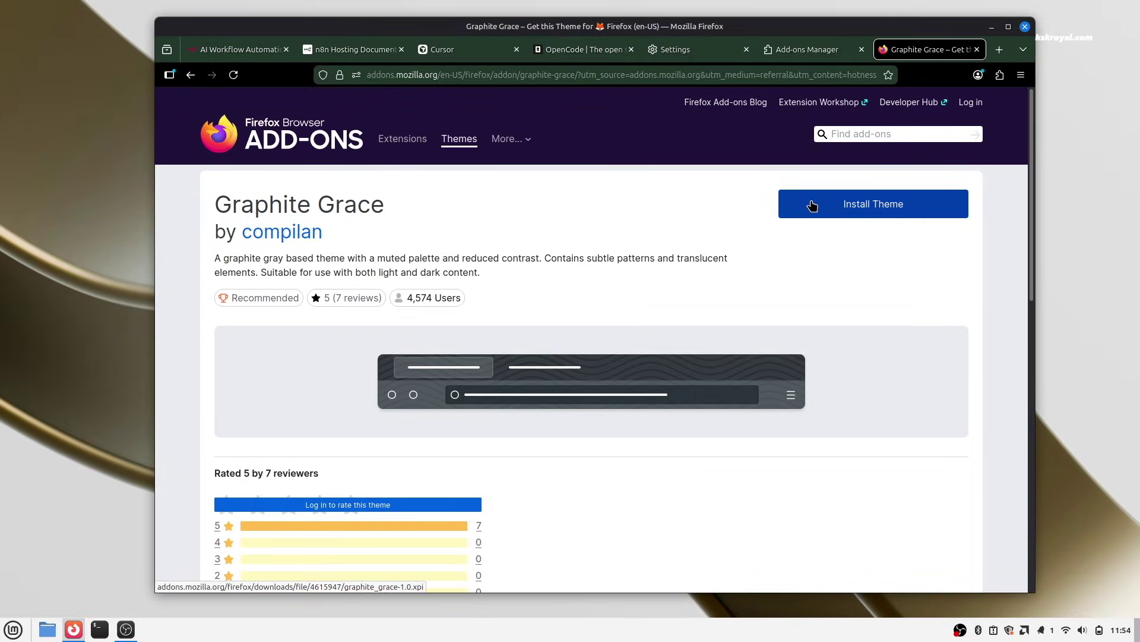
pyautogui.click(812, 205)
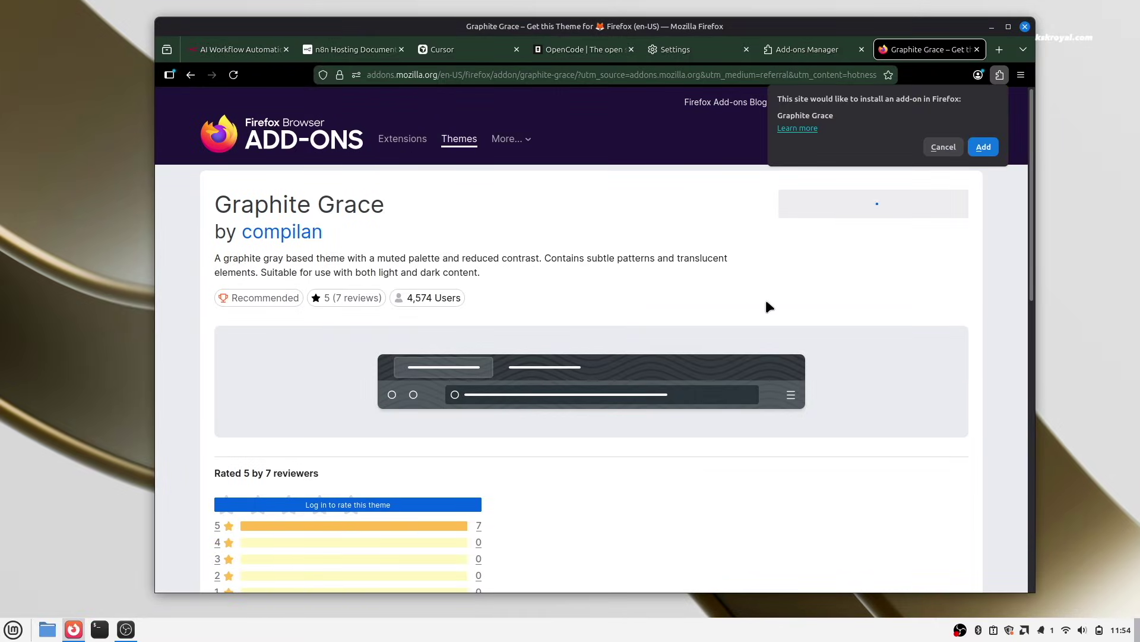
pyautogui.click(984, 147)
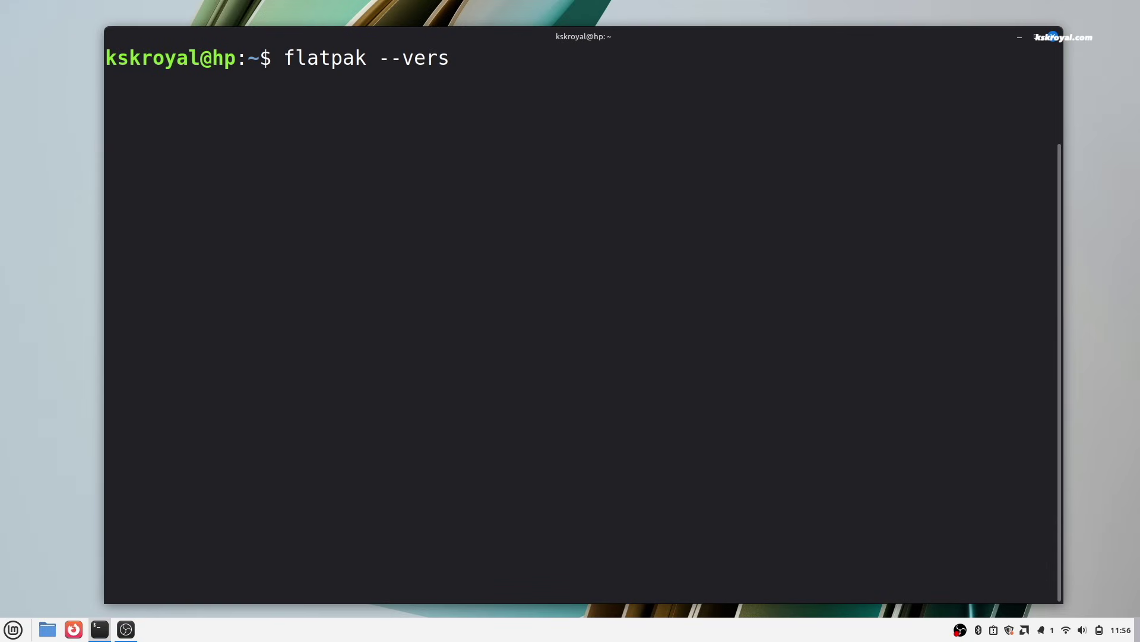
# Run flatpak --version and select the printed 1.14.6 version line
pyautogui.write('ion')
pyautogui.press('Return')
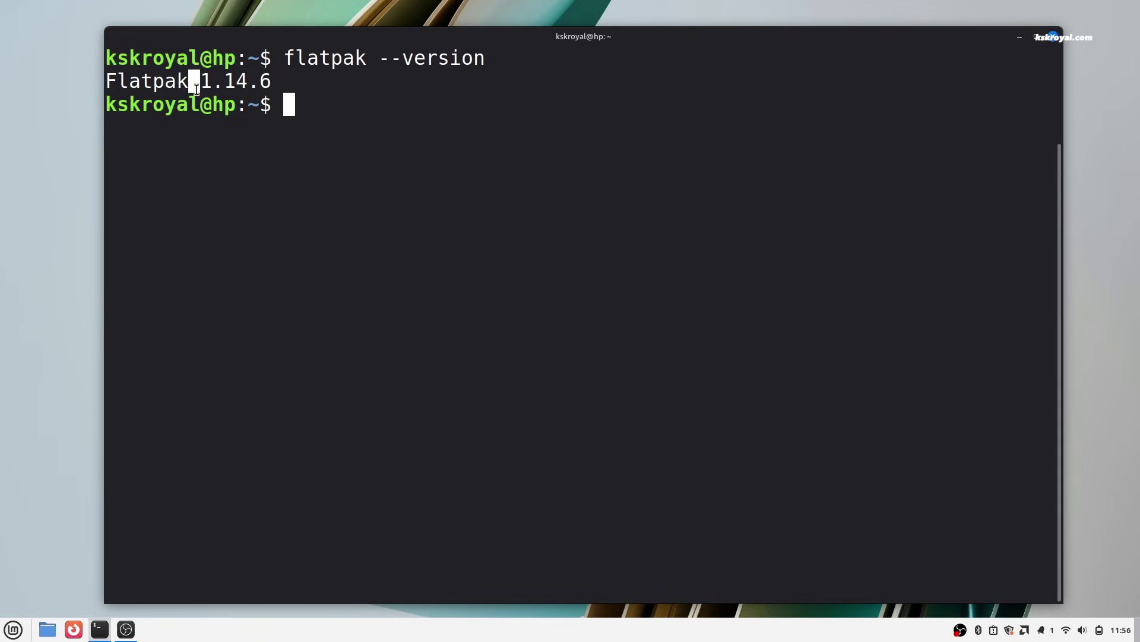
pyautogui.tripleClick(196, 89)
# Run flatpak install alpaca, choose option 3 and answer y to both prompts
pyautogui.write('flatpak install alpaca')
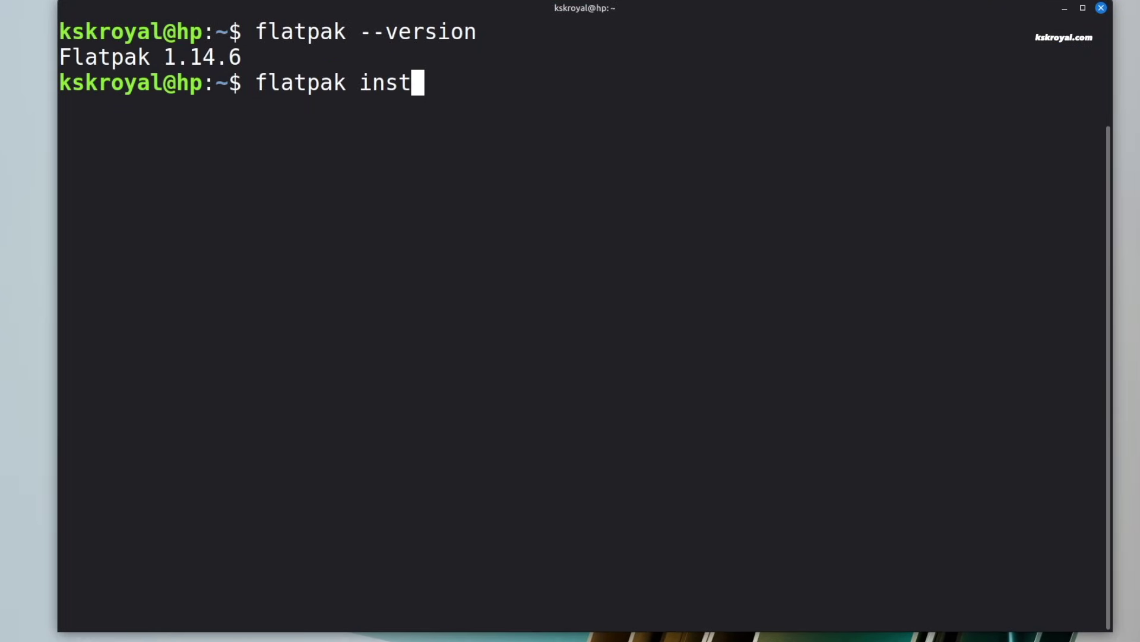
pyautogui.press('Return')
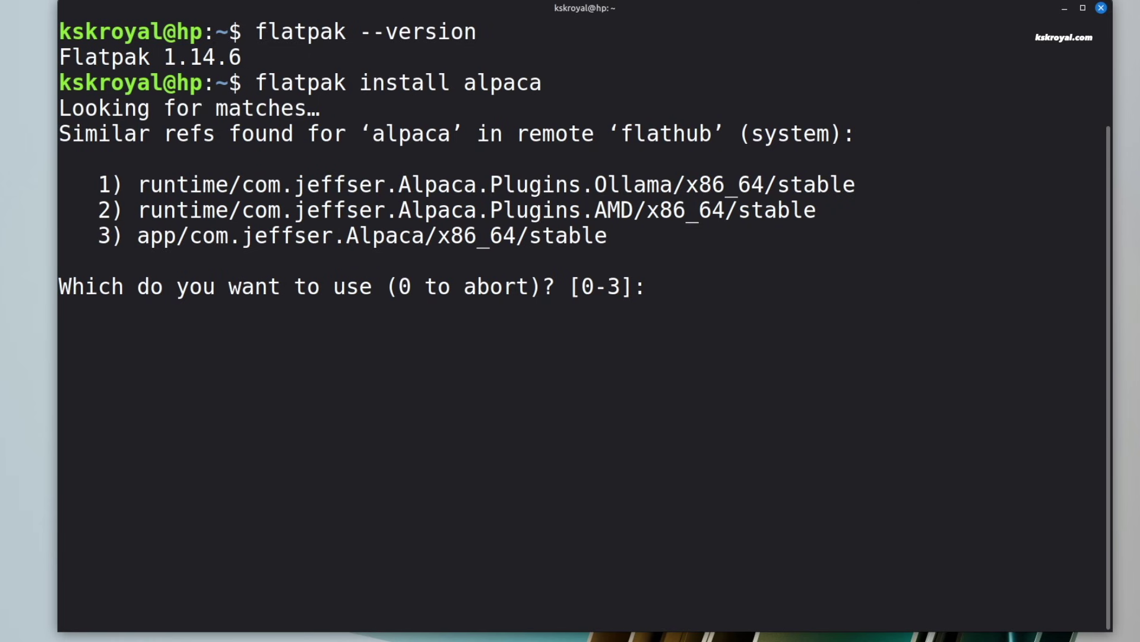
pyautogui.write('2')
pyautogui.press('BackSpace')
pyautogui.write('3')
pyautogui.press('Return')
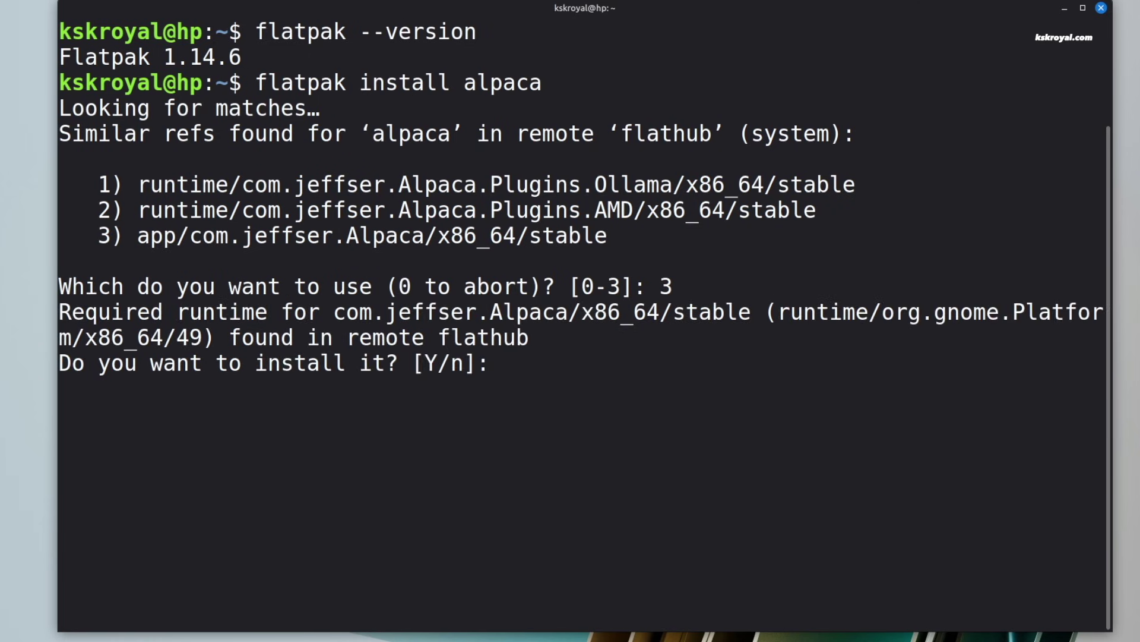
pyautogui.write('y')
pyautogui.press('Return')
pyautogui.write('y')
pyautogui.press('Return')
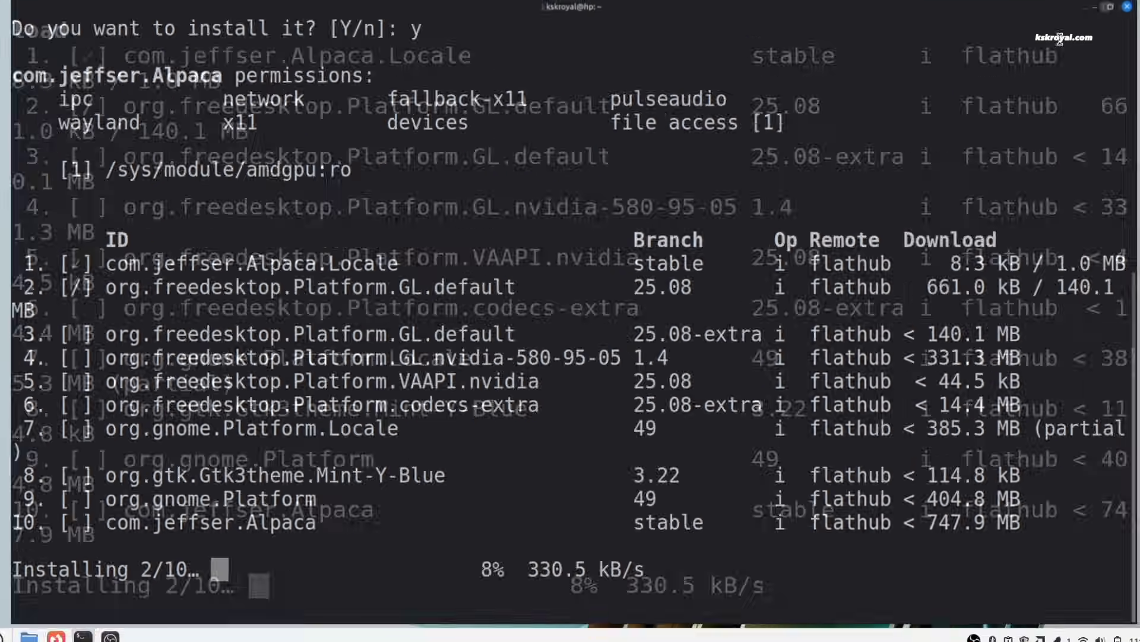
pyautogui.press('super+Up')
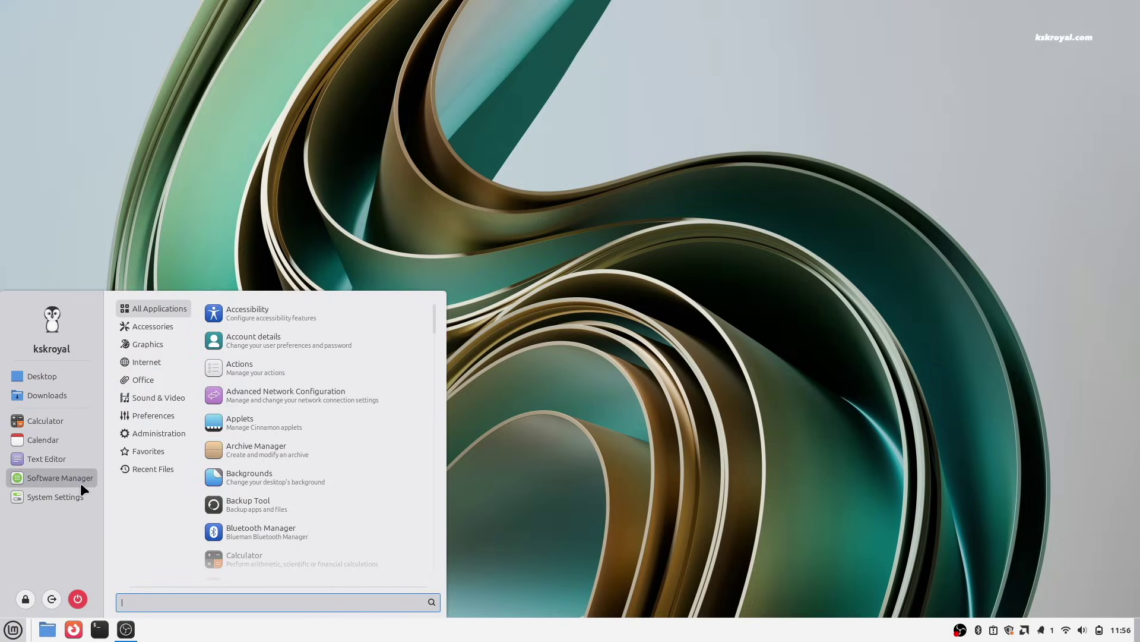
# Launch Software Manager and enable Show unverified Flatpaks in Preferences
pyautogui.click(81, 485)
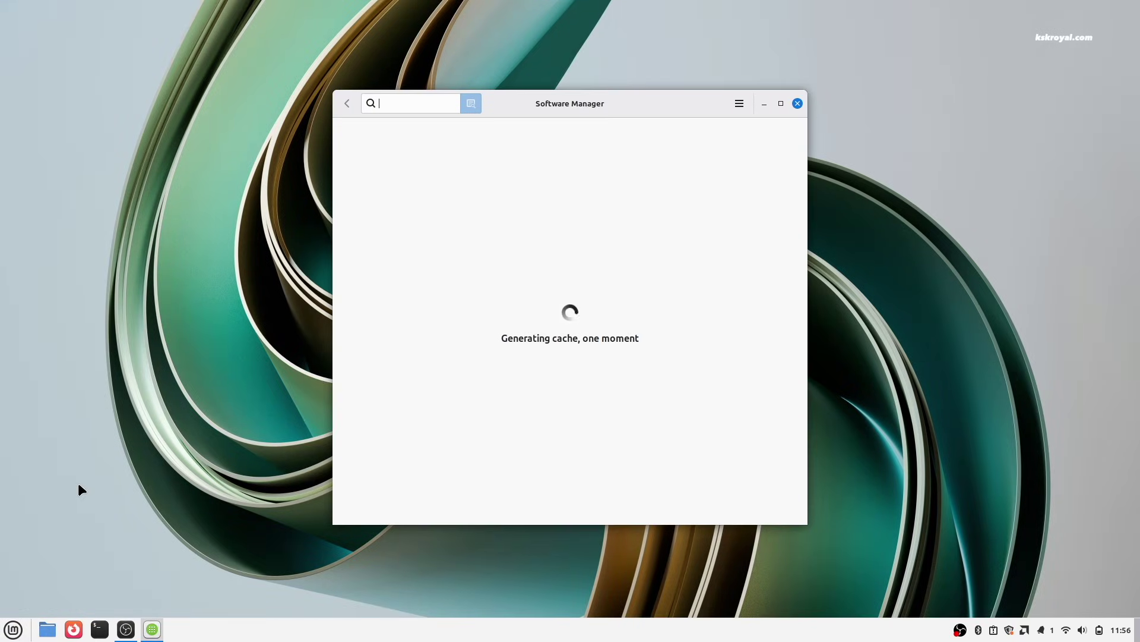
pyautogui.click(1046, 632)
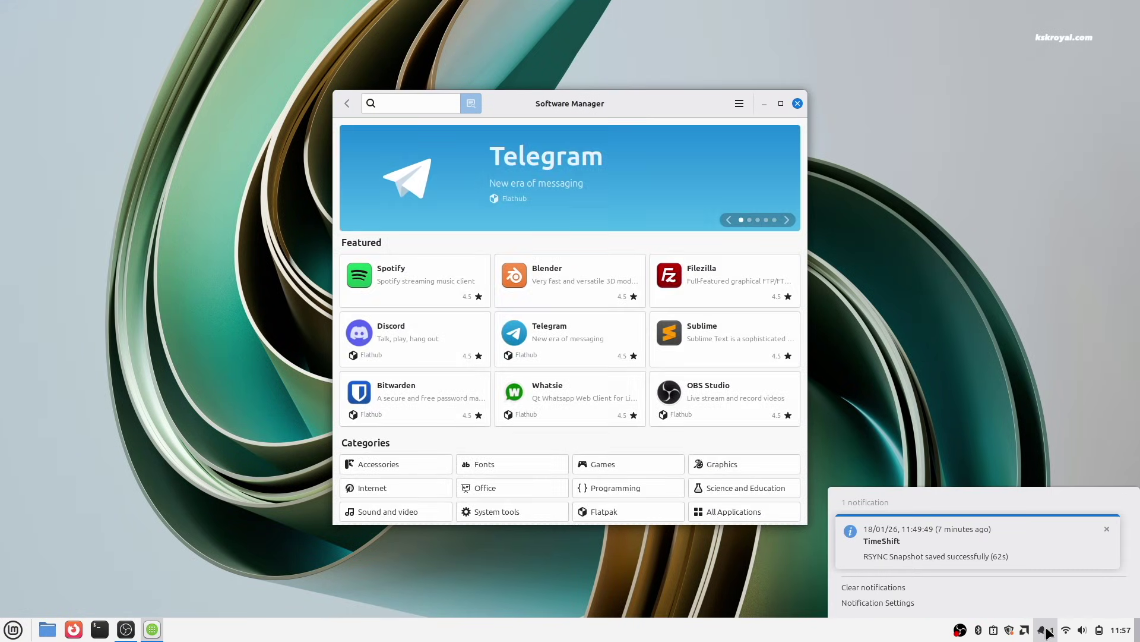
pyautogui.click(1046, 632)
pyautogui.click(739, 103)
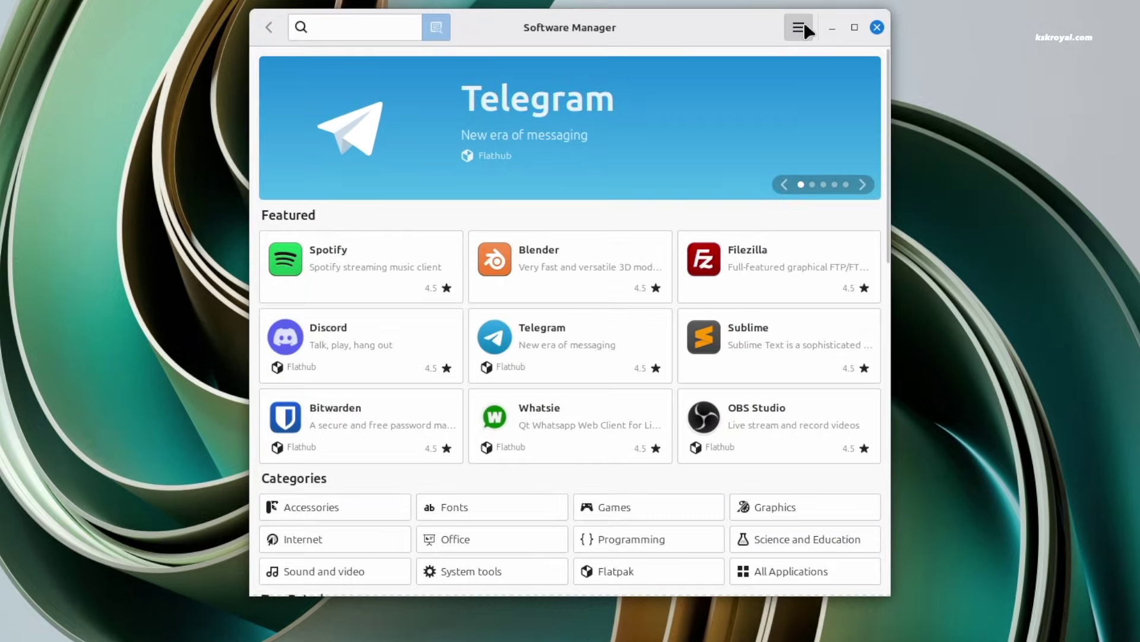
pyautogui.click(888, 110)
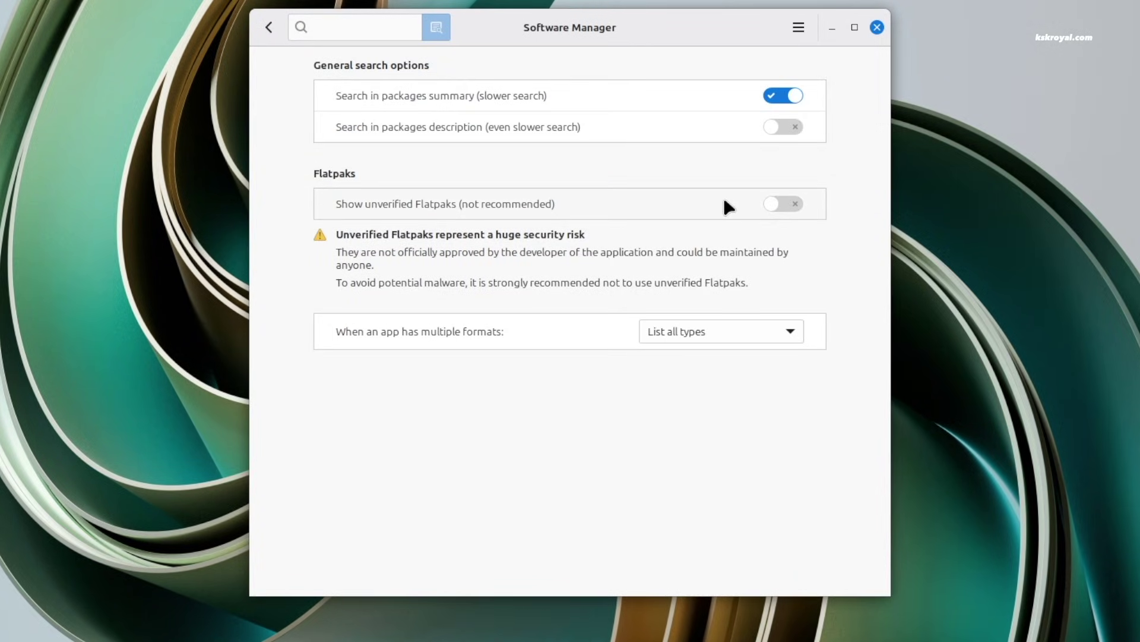
pyautogui.click(796, 208)
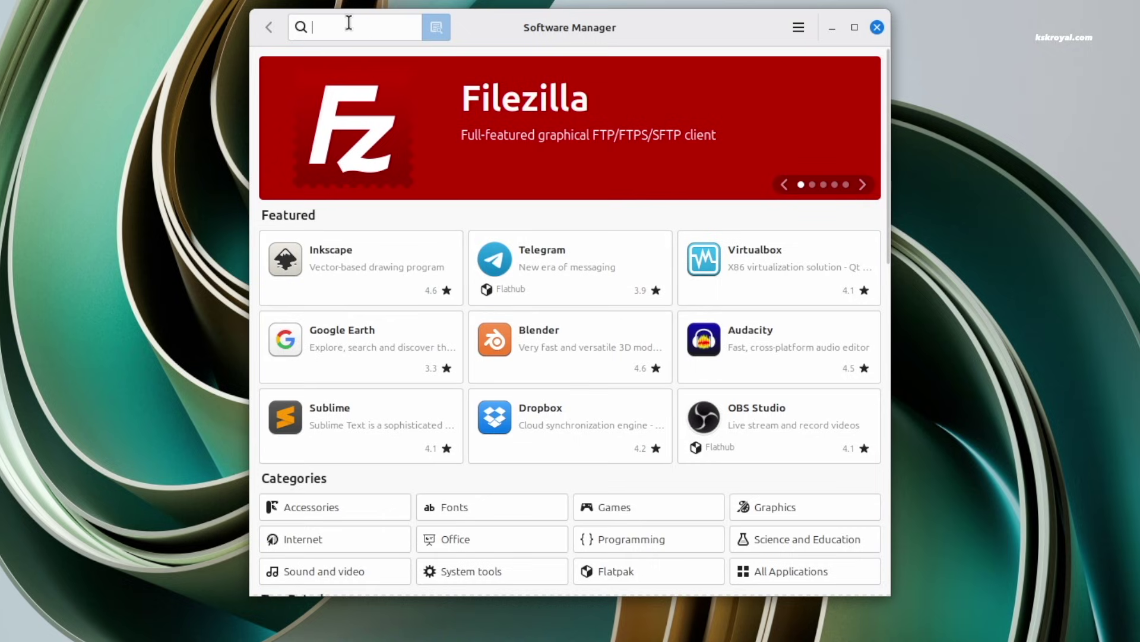
# Search for chrome and install Google Chrome, confirming the additional Flatpak software
pyautogui.write('chrome')
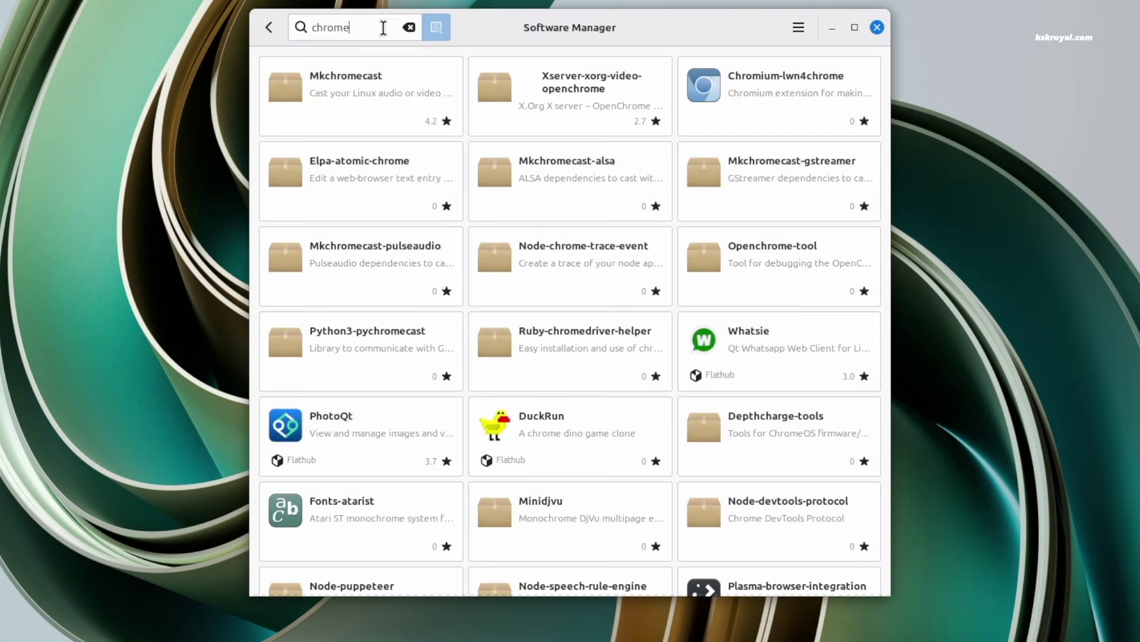
pyautogui.scroll(-5, 535, 416)
pyautogui.click(457, 362)
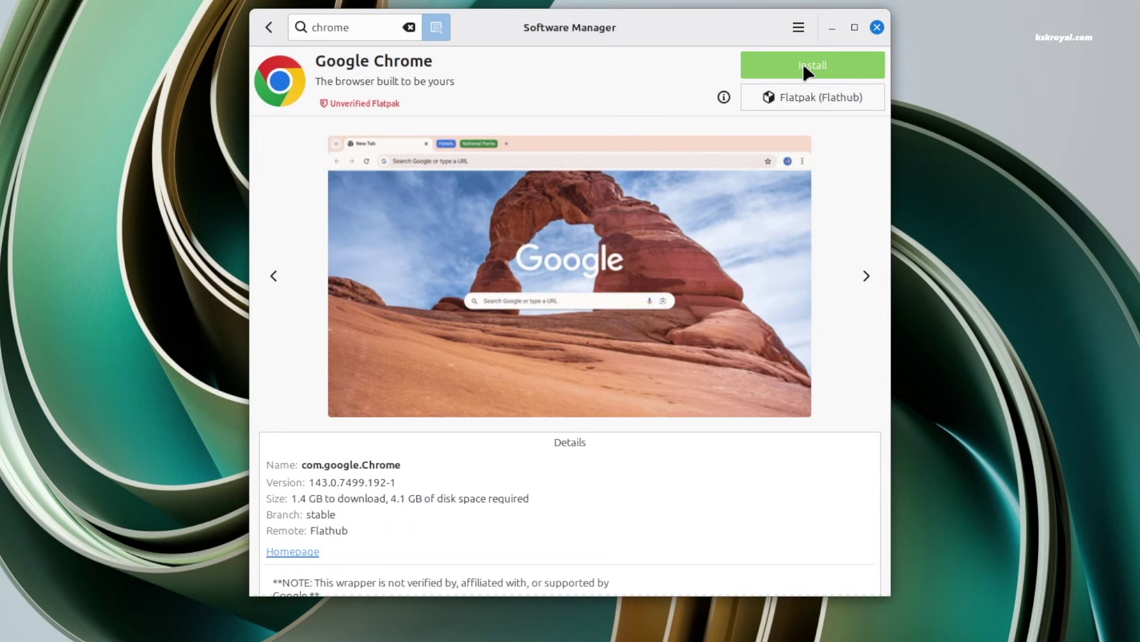
pyautogui.click(812, 65)
pyautogui.click(741, 464)
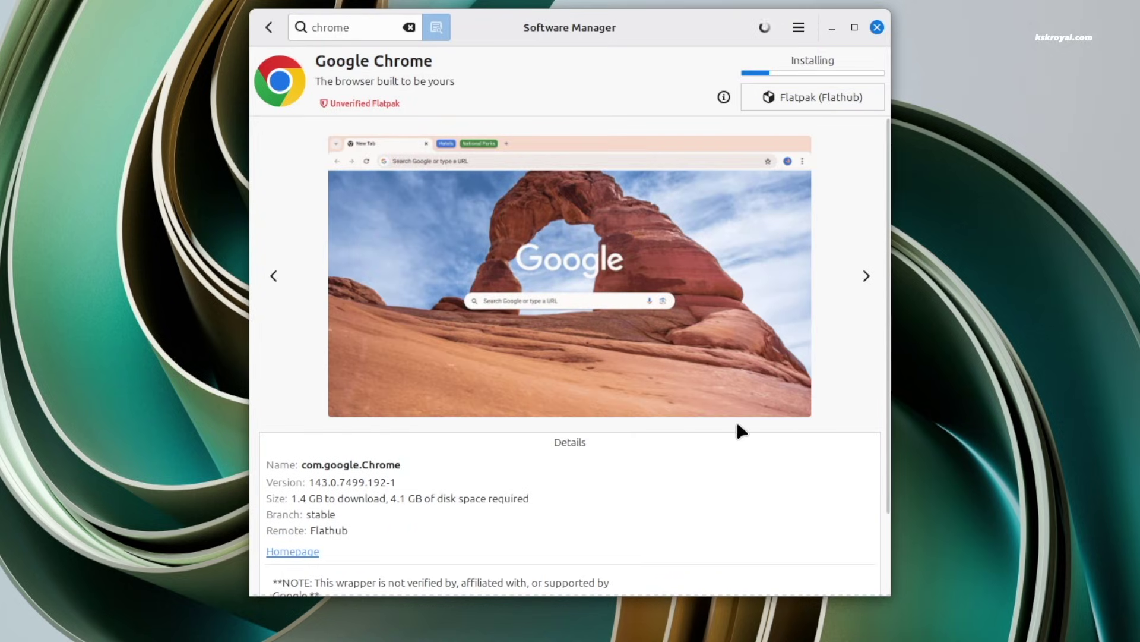
# Search 'visual studio', open Visual Studio Code's page, then close VS Code with Ctrl+W
pyautogui.click(383, 26)
pyautogui.write('visual studio')
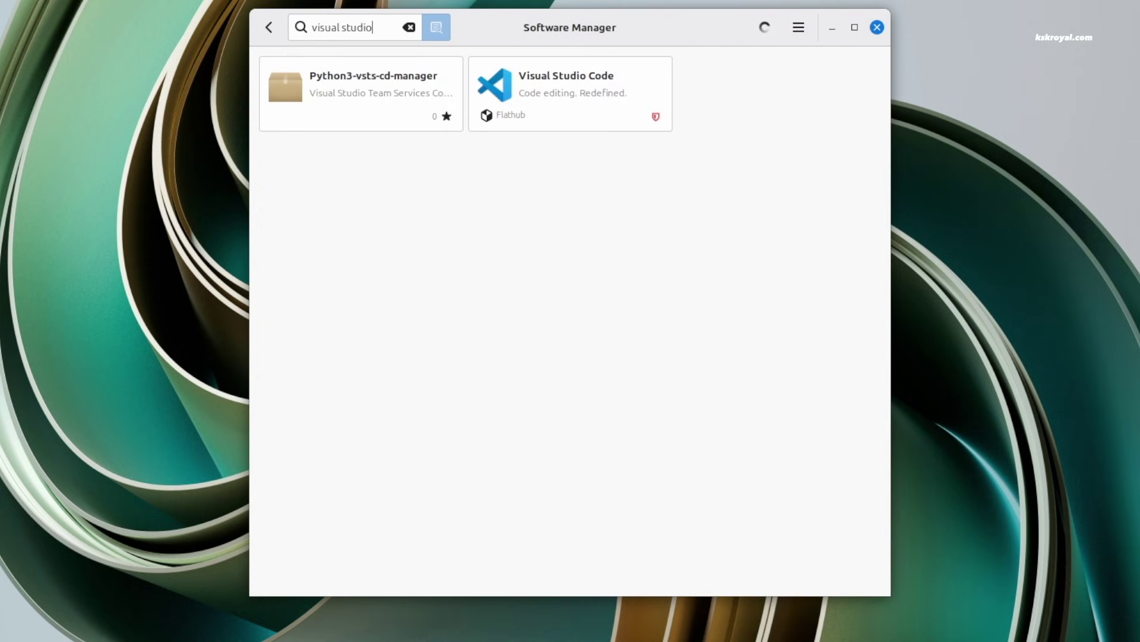
pyautogui.click(633, 95)
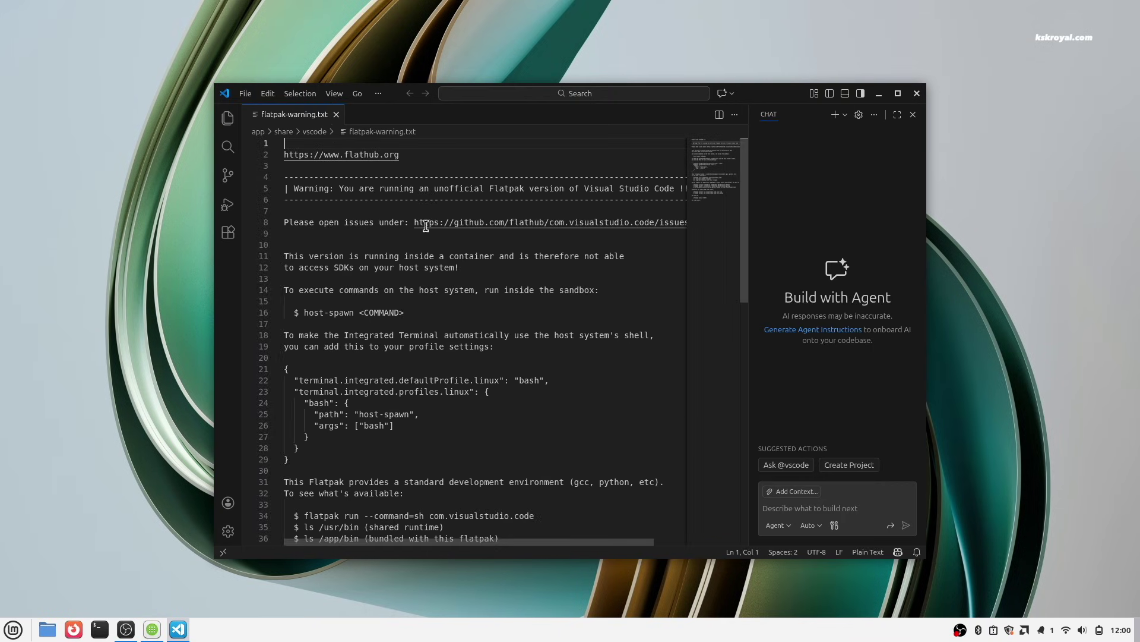
pyautogui.hotkey('ctrl', 'w')
pyautogui.hotkey('ctrl', 'w')
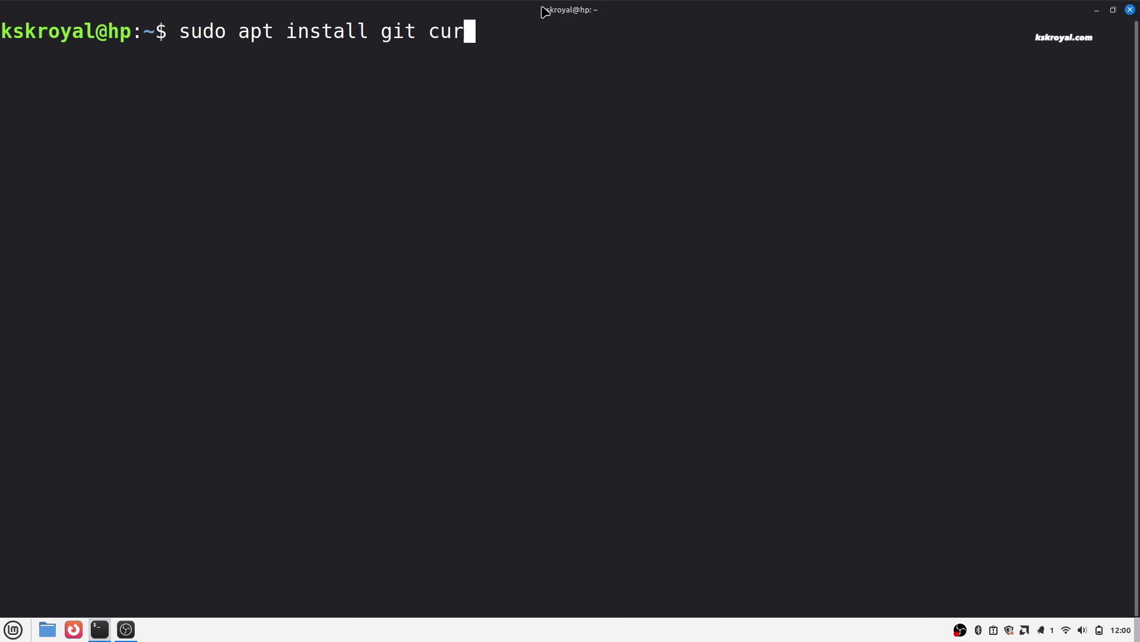
# Install wget, neofetch, mpv, build tools, archivers, ffmpeg, htop and font packages with apt
pyautogui.write('l wg')
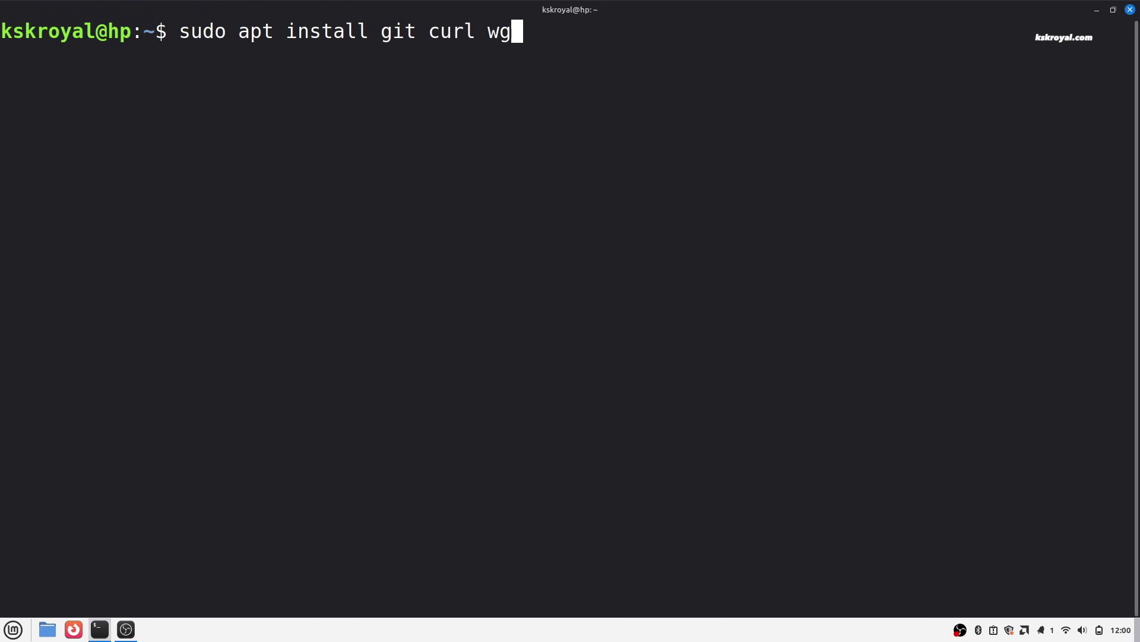
pyautogui.write('et neofetch mpv gcc make cmake python3 \\')
pyautogui.press('Return')
pyautogui.write('python3')
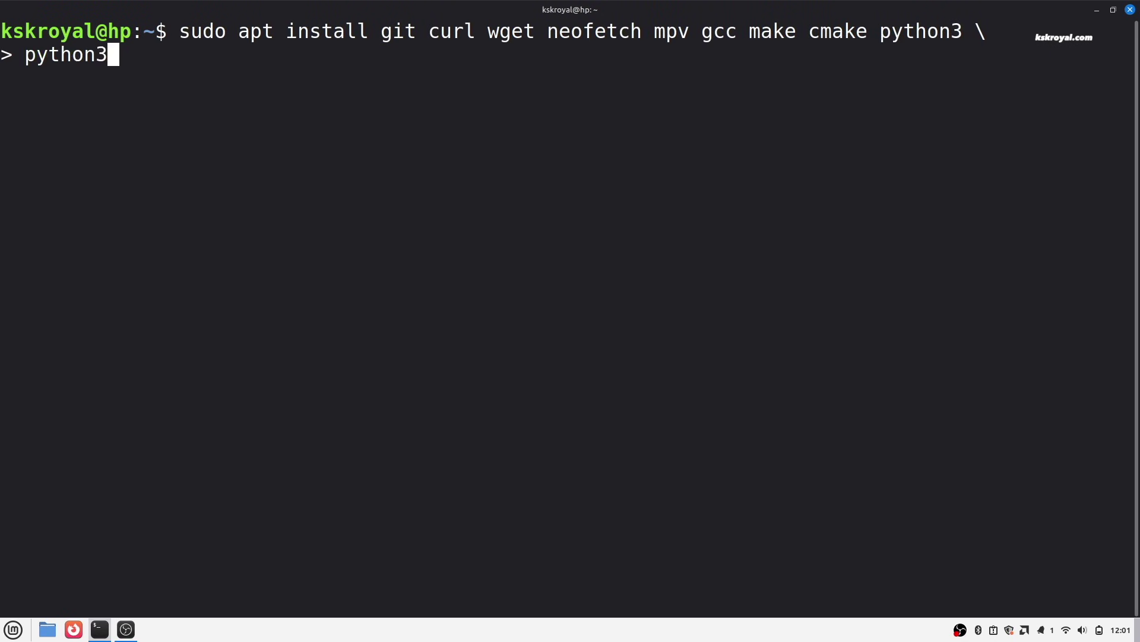
pyautogui.write('-pip unrar unzip cargo p7zip ntfs-3g ')
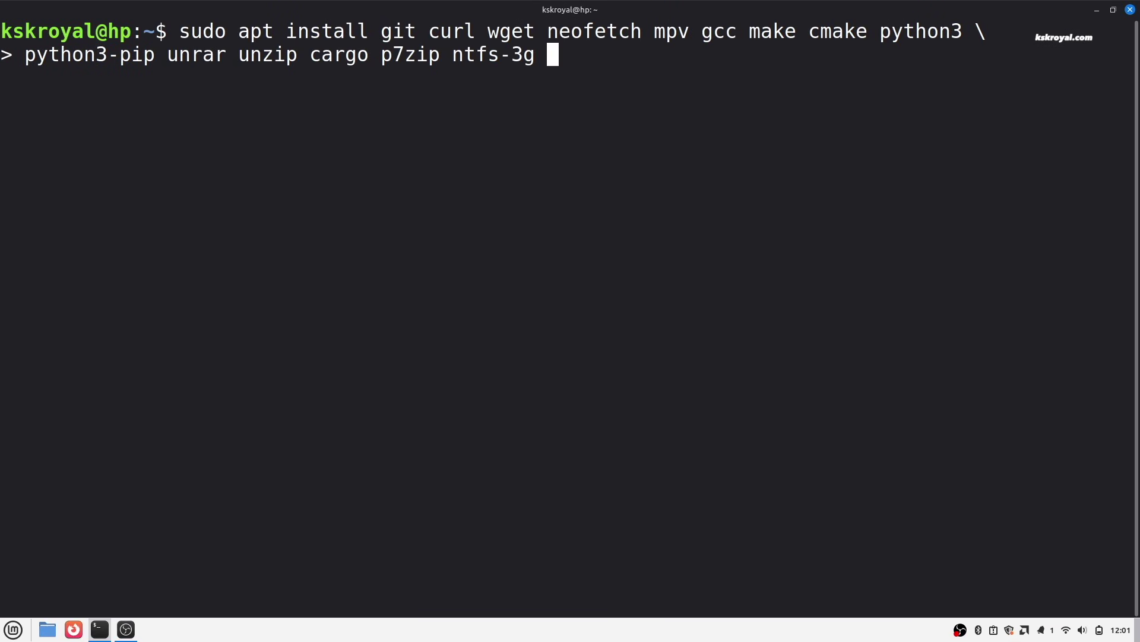
pyautogui.write('htop ffmpeg ttf-mscorefonts-installer \\')
pyautogui.press('Return')
pyautogui.write('fonts-fir')
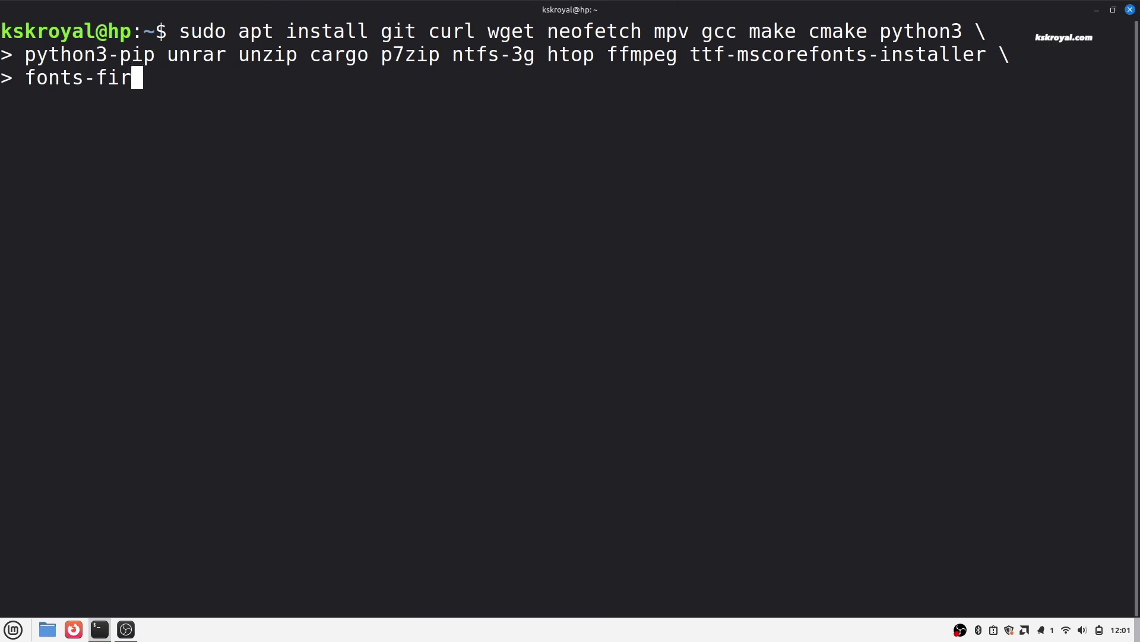
pyautogui.write('acode fonts-jetbrains-mono fonts-croscore fonts-crosextra')
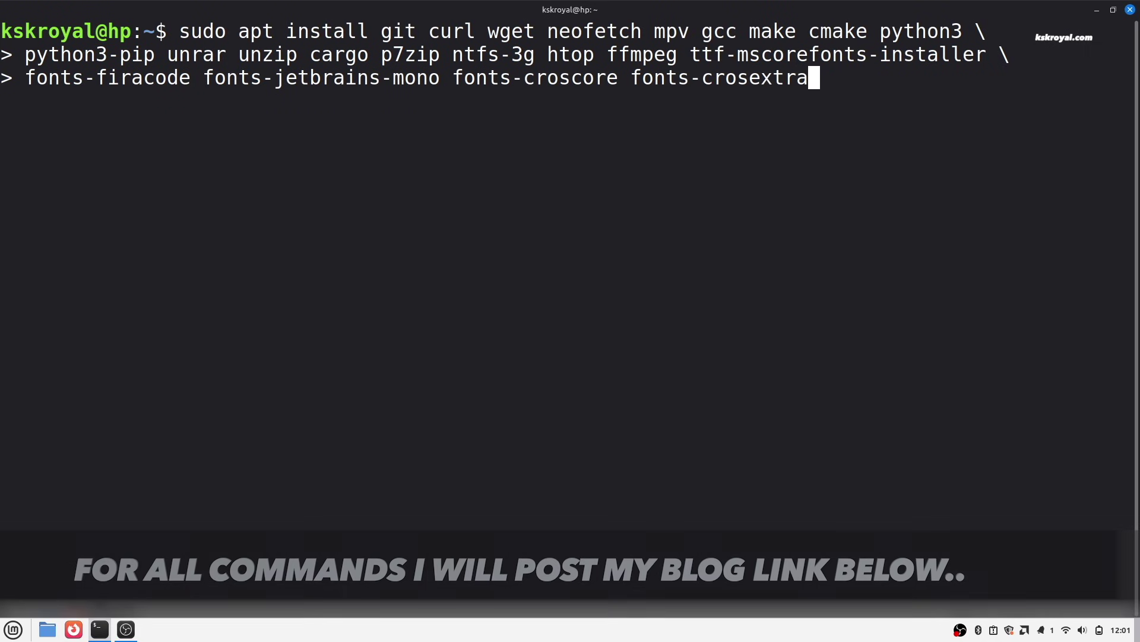
pyautogui.write('-carlito \\')
pyautogui.press('Return')
pyautogui.write('fonts-crosextra-caladea fonts-')
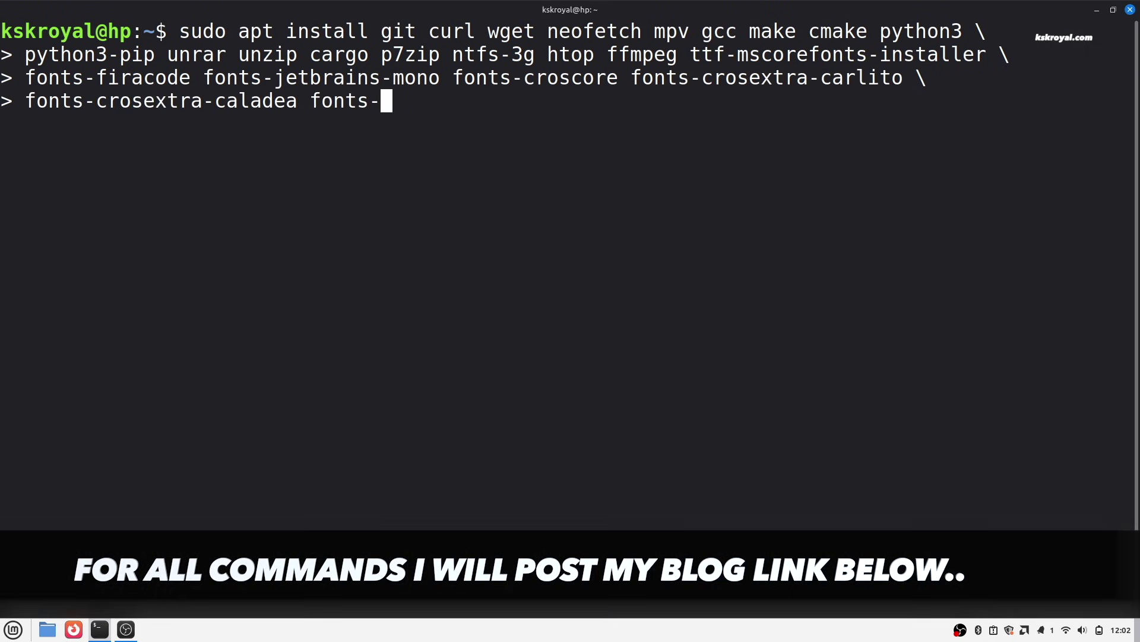
pyautogui.write('noto fonts-noto-cjk gawk')
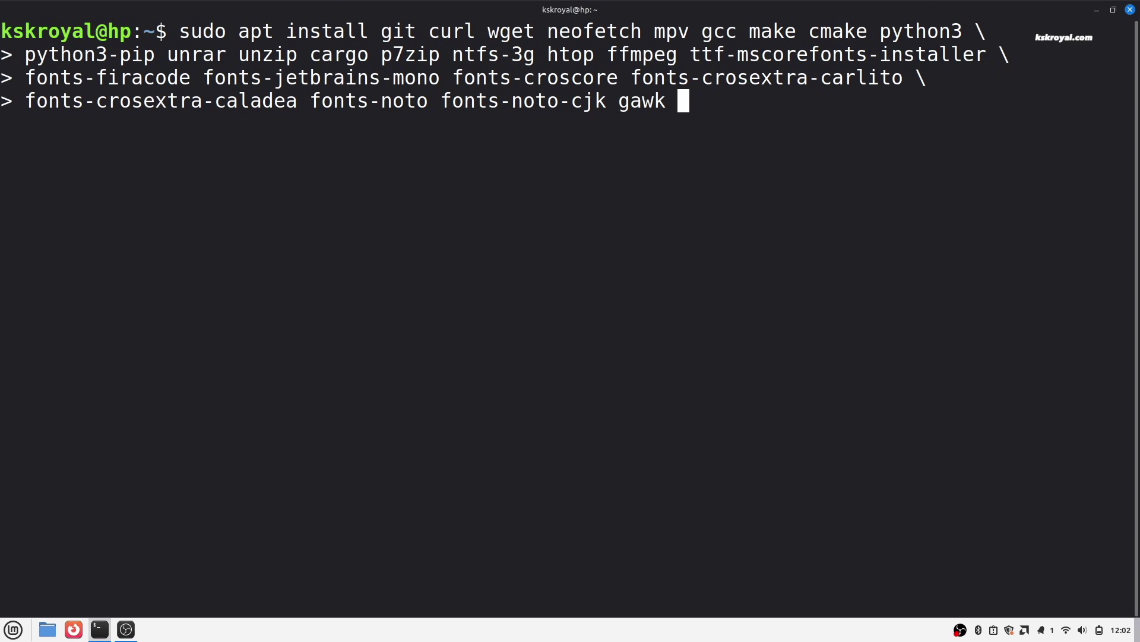
pyautogui.press('Return')
pyautogui.press('Return')
pyautogui.write('y')
pyautogui.press('Return')
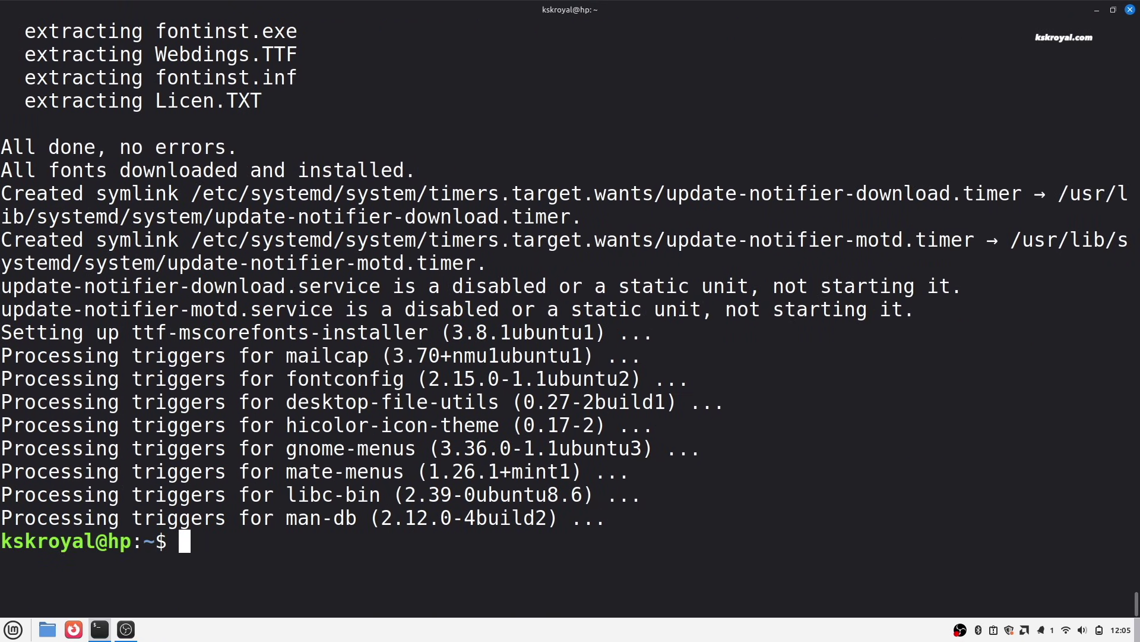
# Clear the screen and install ubuntu-restricted-extras, confirming with y
pyautogui.hotkey('ctrl', 'l')
pyautogui.write('sudo apt install ubuntu-restricted-exta')
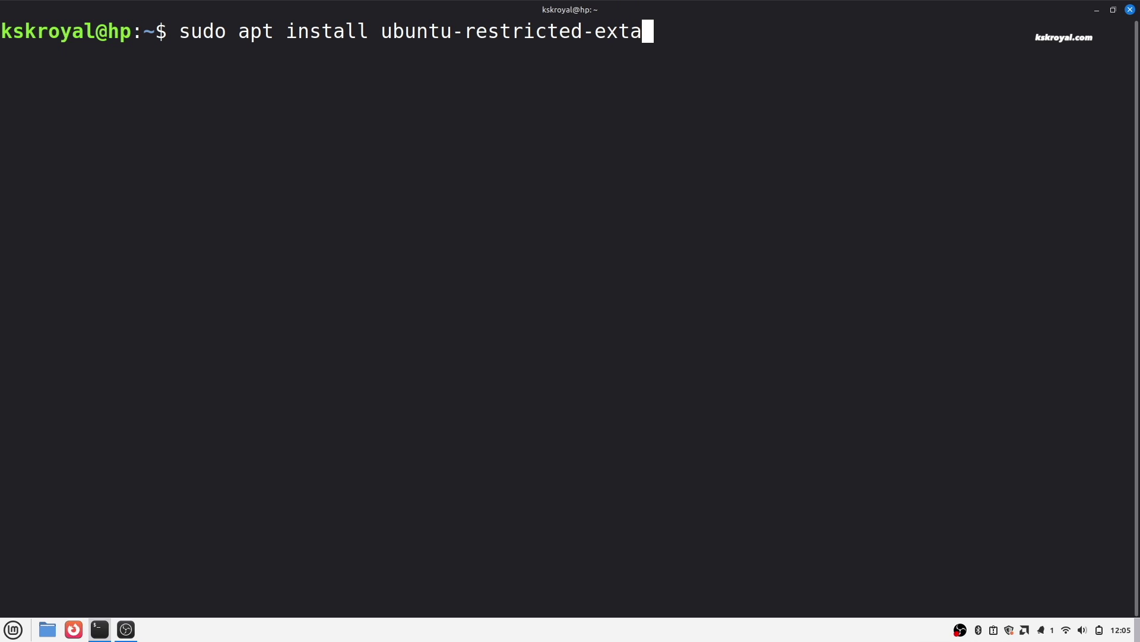
pyautogui.press('BackSpace')
pyautogui.write('ras')
pyautogui.press('Return')
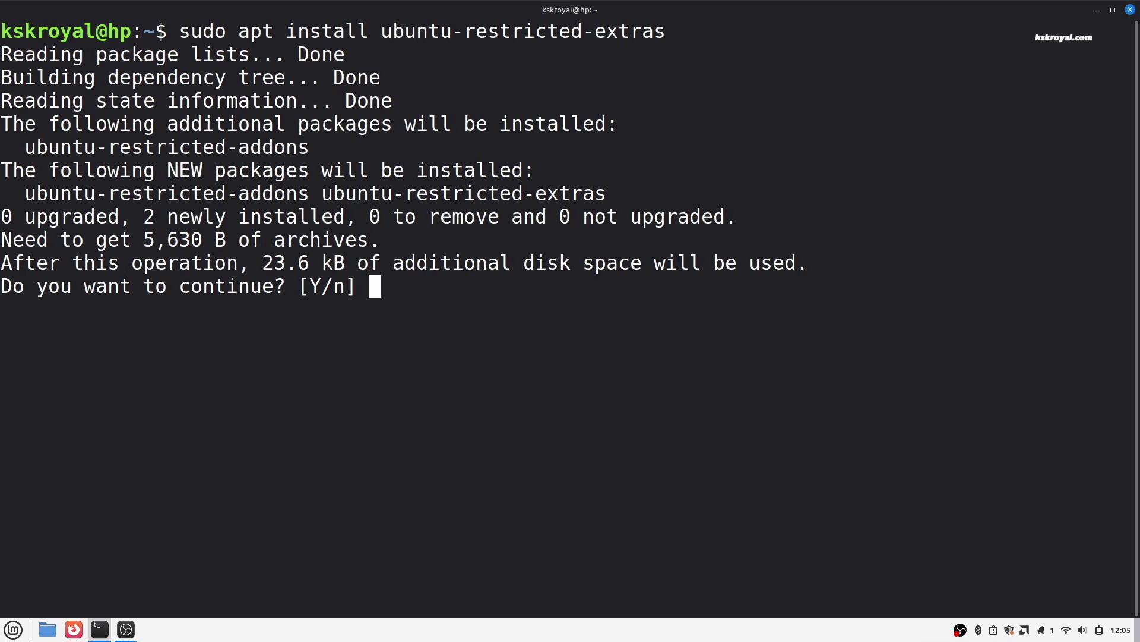
pyautogui.write('y')
pyautogui.press('Return')
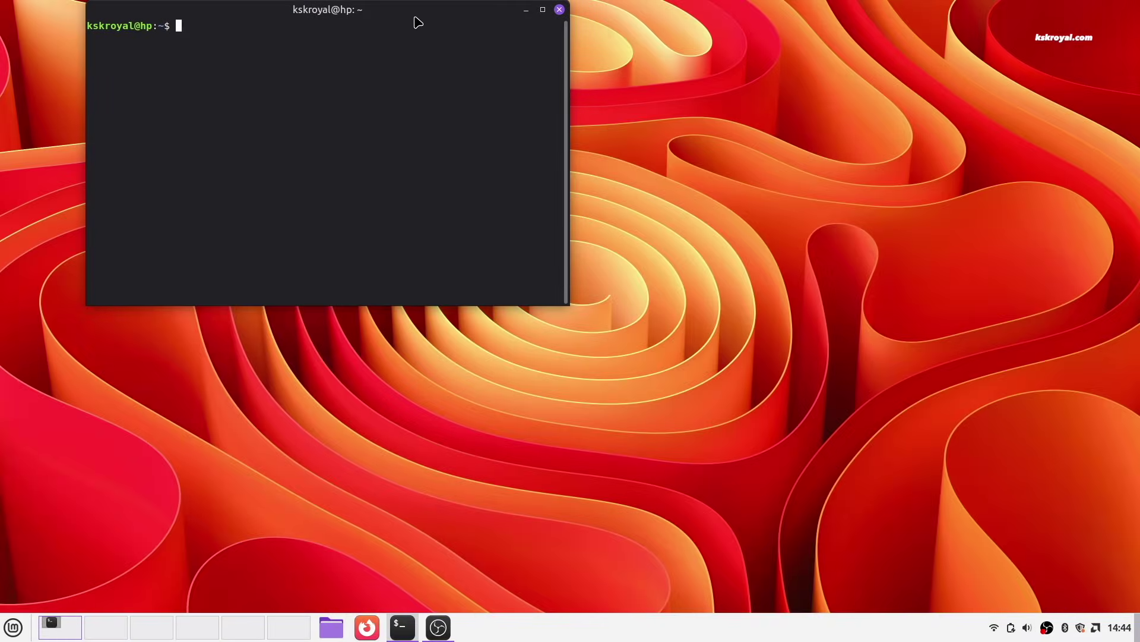
# Move the terminal window to the centre of the screen and clear the partly typed command
pyautogui.moveTo(415, 16); pyautogui.dragTo(635, 128)
pyautogui.rightClick(633, 191)
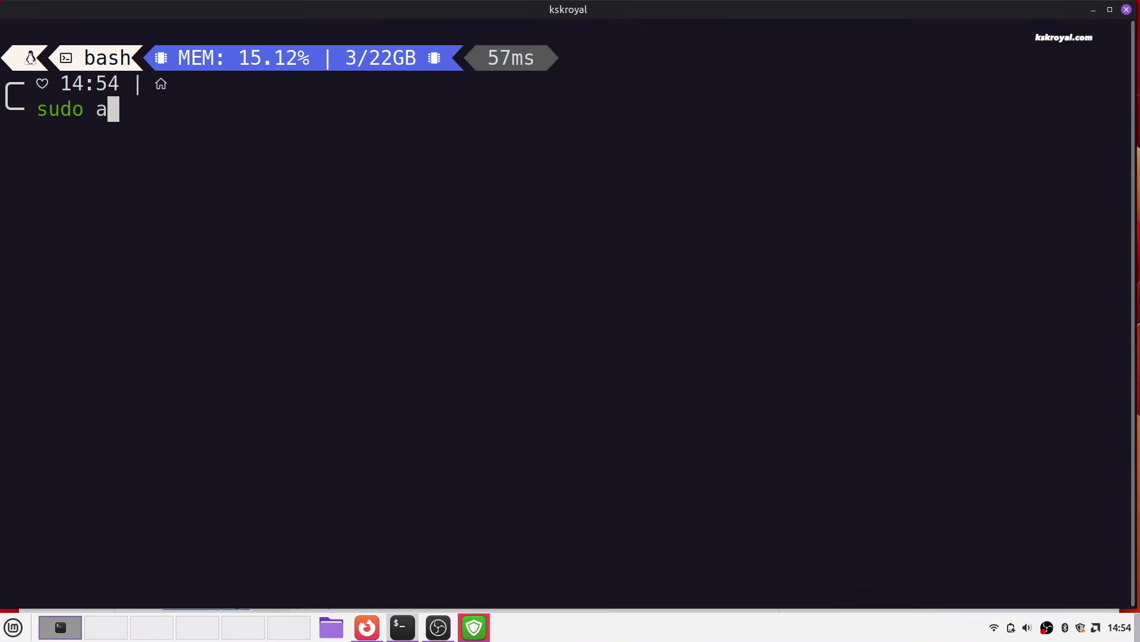
pyautogui.press('BackSpace')
pyautogui.press('BackSpace')
pyautogui.press('BackSpace')
pyautogui.press('BackSpace')
pyautogui.press('BackSpace')
pyautogui.press('BackSpace')
pyautogui.write('ls')
pyautogui.press('Right')
pyautogui.press('BackSpace')
pyautogui.press('BackSpace')
pyautogui.press('BackSpace')
pyautogui.press('BackSpace')
pyautogui.press('BackSpace')
pyautogui.press('BackSpace')
pyautogui.press('BackSpace')
pyautogui.press('BackSpace')
# Edit the apt install command at the prompt, then open the terminal profile preferences
pyautogui.write('sudo apt install ubu')
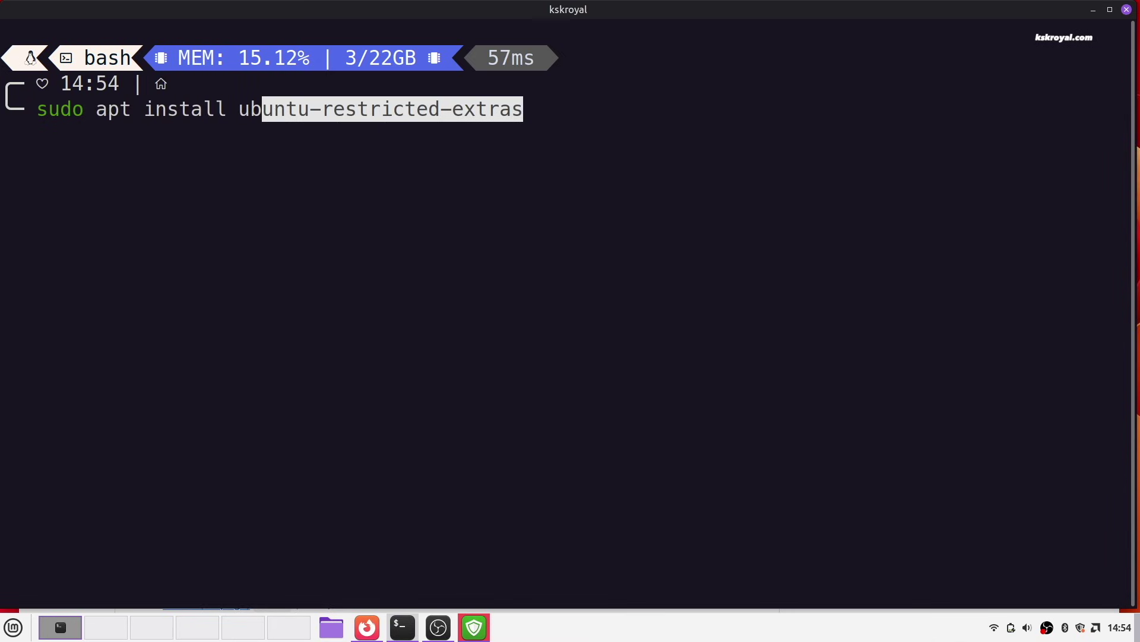
pyautogui.press('Right')
pyautogui.press('Home')
pyautogui.write('k')
pyautogui.hotkey('ctrl', 'k')
pyautogui.press('BackSpace')
pyautogui.write('nvi')
pyautogui.write('s')
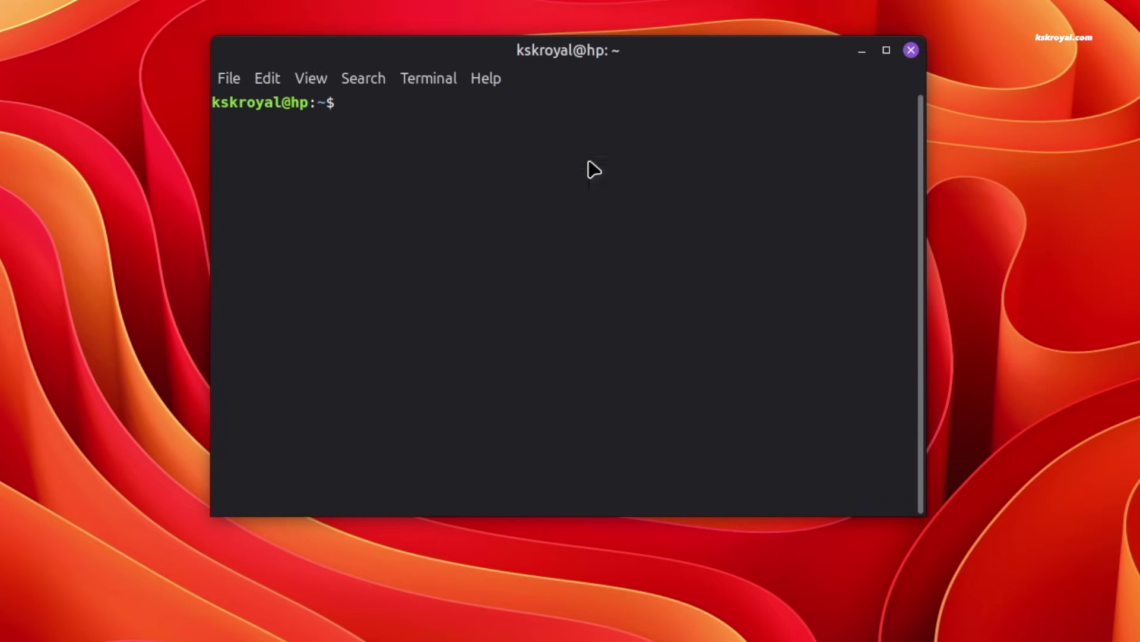
pyautogui.rightClick(590, 165)
pyautogui.click(715, 355)
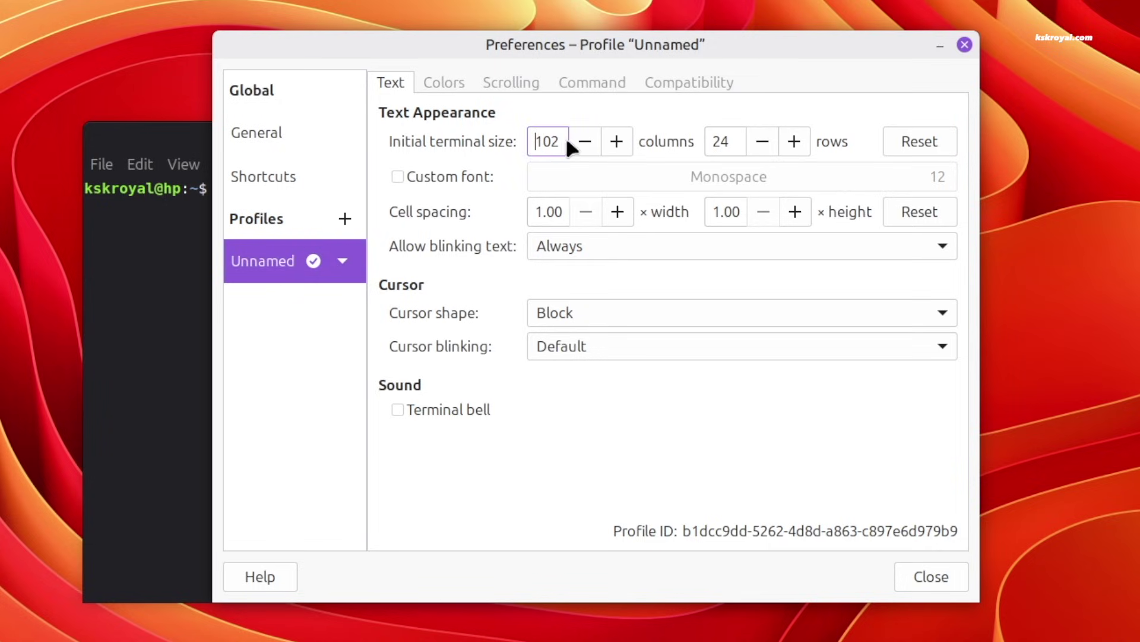
# Set the initial terminal size to 110 columns by 30 rows
pyautogui.click(613, 141)
pyautogui.click(613, 142)
pyautogui.click(613, 141)
pyautogui.click(613, 141)
pyautogui.click(613, 141)
pyautogui.click(613, 142)
pyautogui.click(617, 141)
pyautogui.click(625, 141)
pyautogui.click(793, 141)
pyautogui.click(794, 142)
pyautogui.click(794, 142)
pyautogui.click(793, 142)
pyautogui.click(793, 142)
pyautogui.click(793, 142)
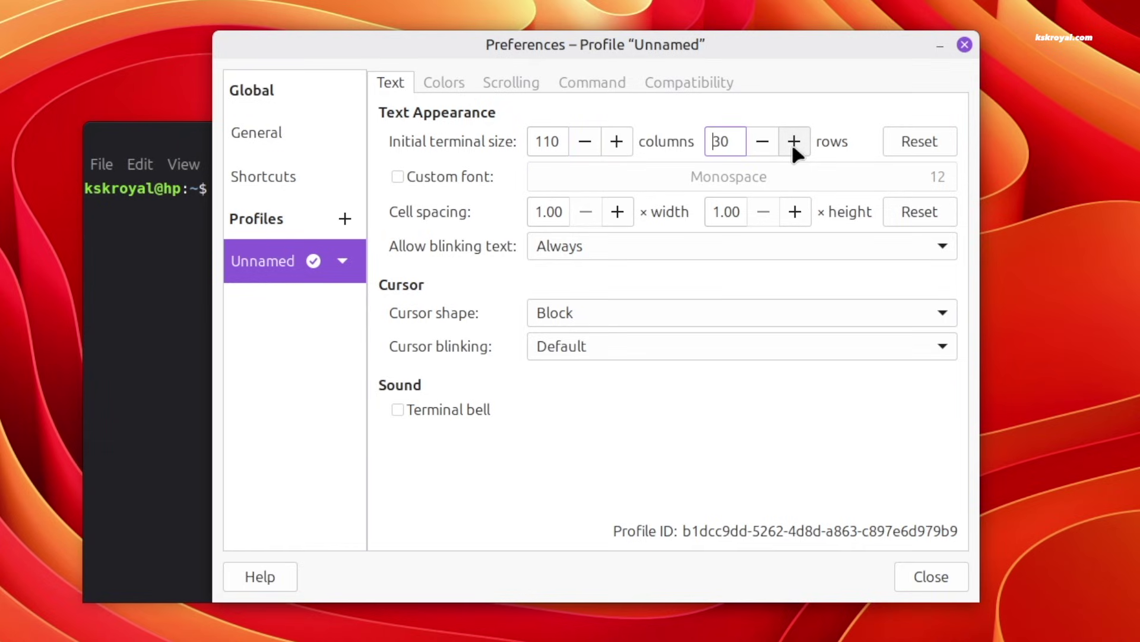
# Enable a custom font and choose Monospace at size 20
pyautogui.click(415, 182)
pyautogui.click(889, 176)
pyautogui.click(773, 507)
pyautogui.click(774, 508)
pyautogui.click(774, 510)
pyautogui.click(772, 512)
pyautogui.click(771, 515)
pyautogui.click(771, 515)
pyautogui.click(769, 516)
pyautogui.click(769, 518)
pyautogui.click(762, 559)
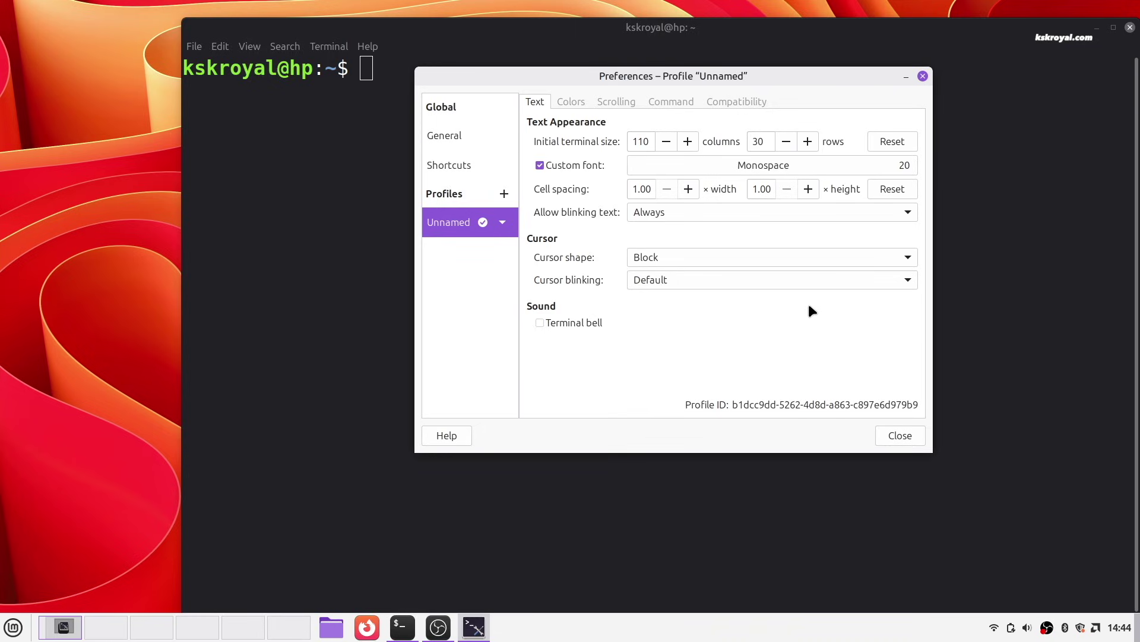
# Turn off system theme colours and try the Tango light and White on black schemes
pyautogui.click(576, 101)
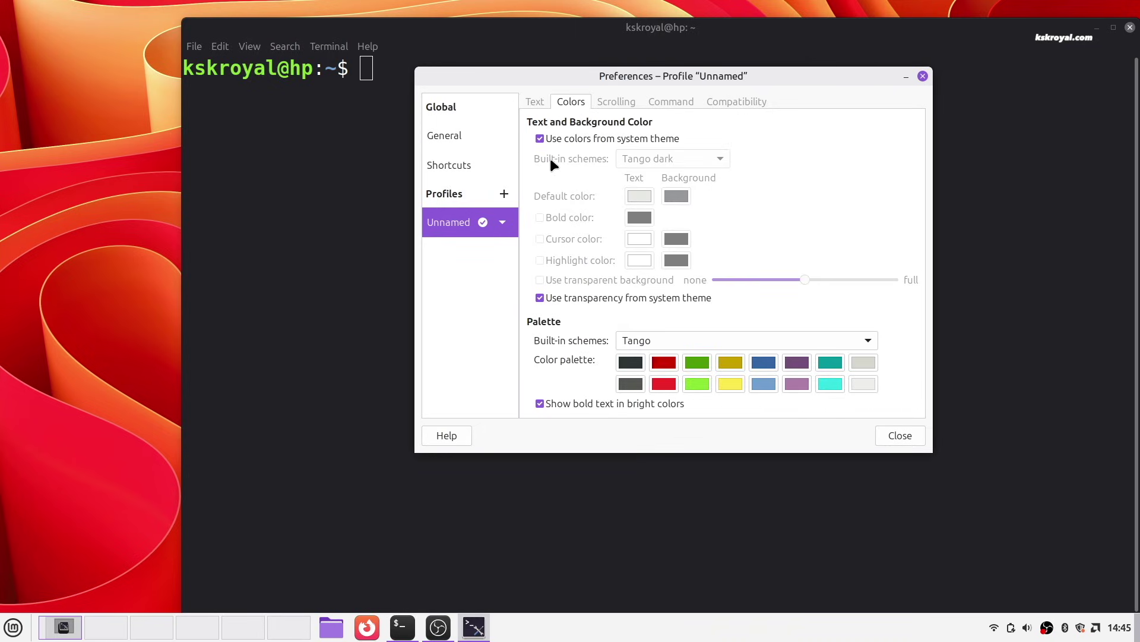
pyautogui.click(544, 136)
pyautogui.click(544, 134)
pyautogui.click(561, 137)
pyautogui.click(669, 156)
pyautogui.click(661, 143)
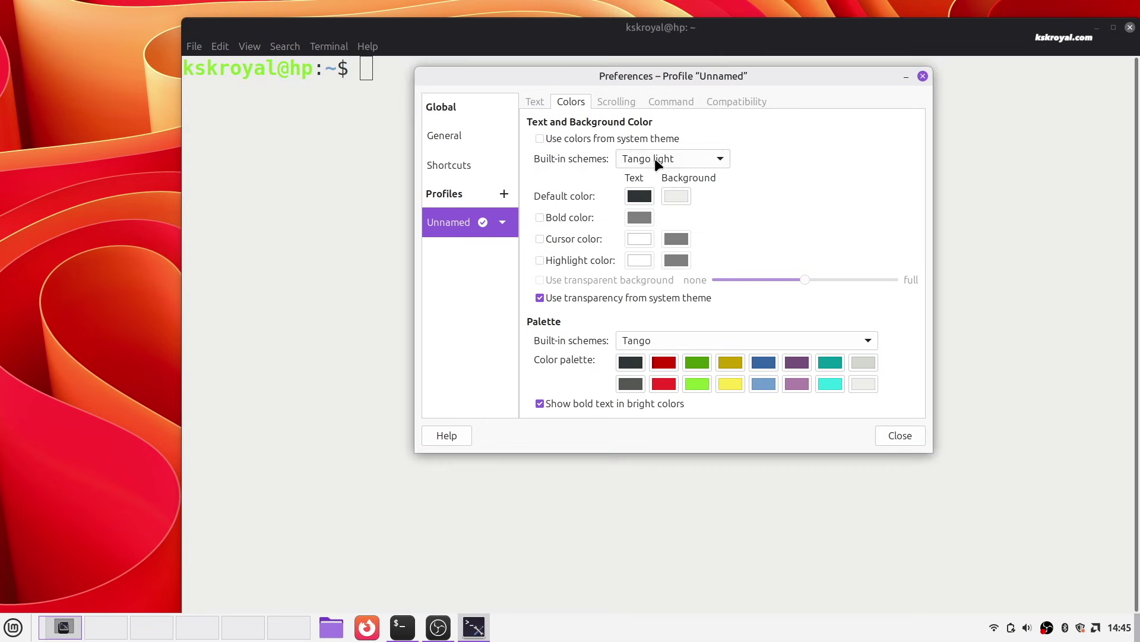
pyautogui.click(654, 166)
pyautogui.click(663, 96)
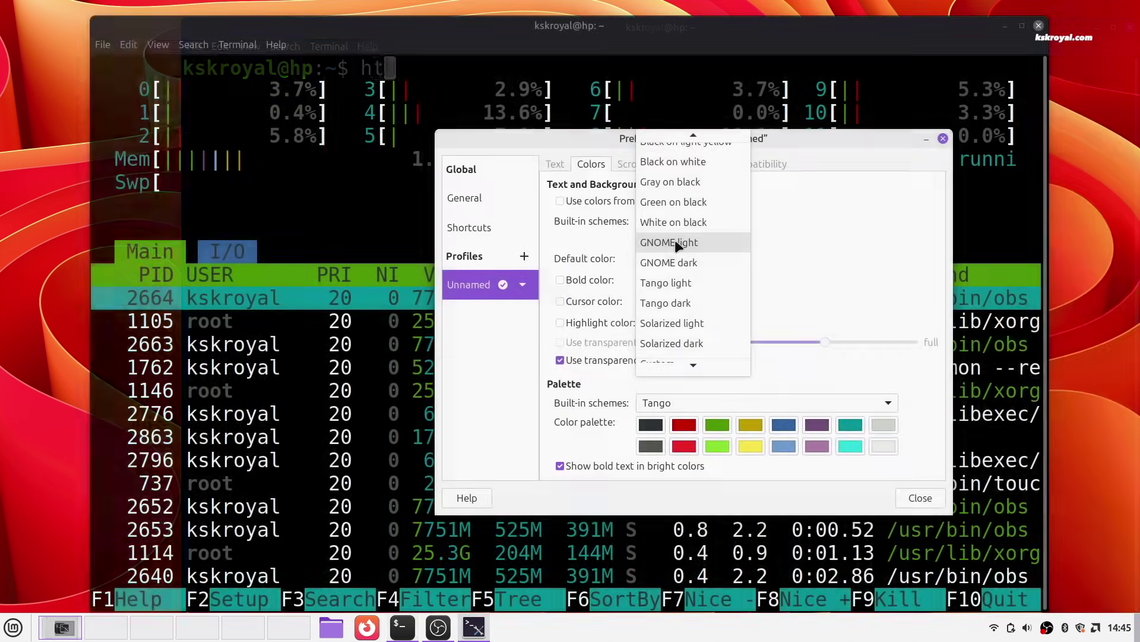
# Try GNOME light and dark, settle on Solarized light, and reopen a fresh terminal
pyautogui.click(675, 240)
pyautogui.click(687, 222)
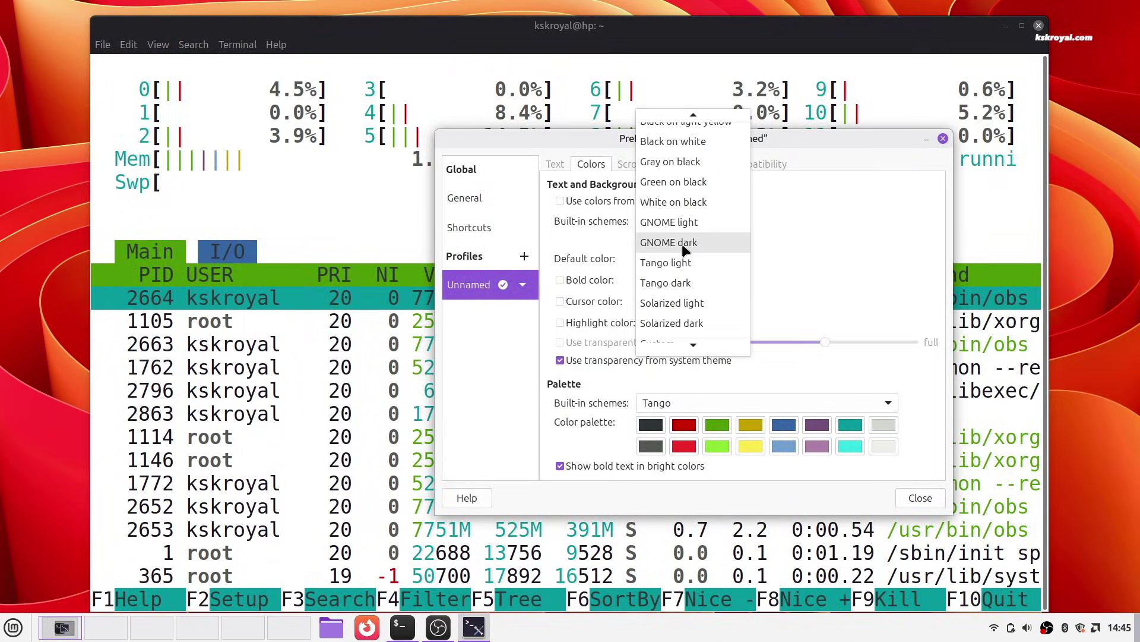
pyautogui.click(682, 242)
pyautogui.click(706, 221)
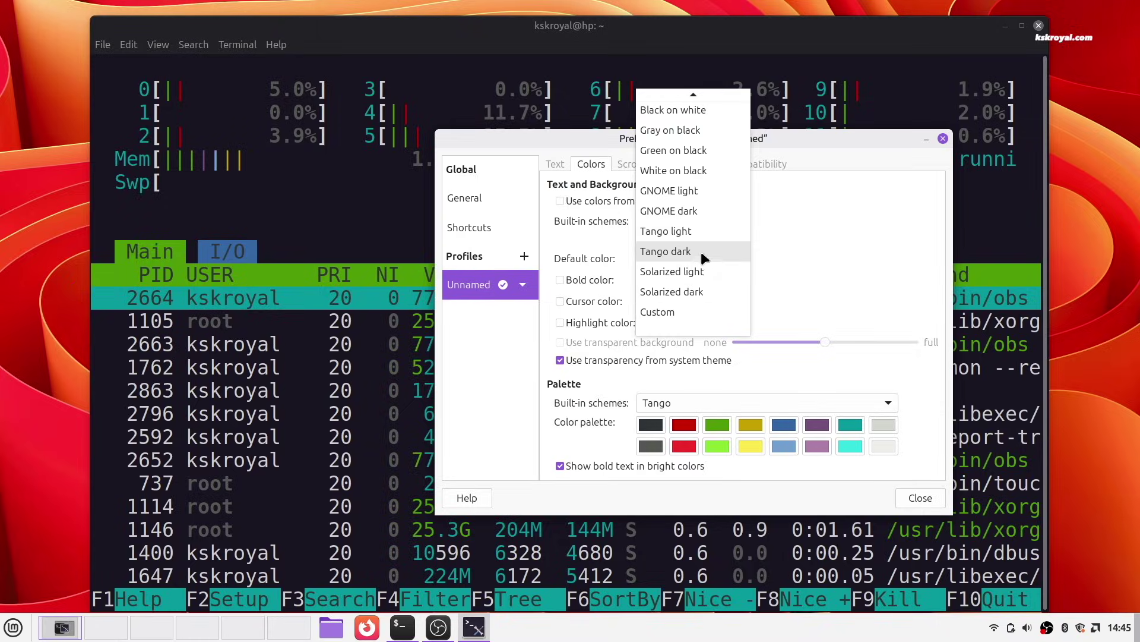
pyautogui.click(707, 281)
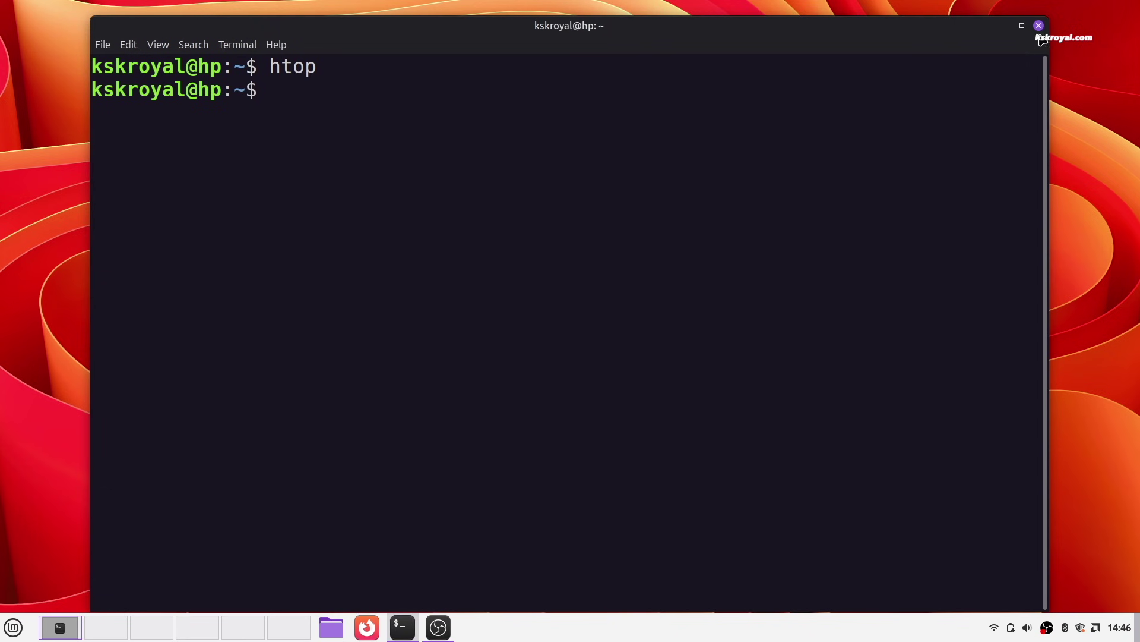
pyautogui.click(1038, 26)
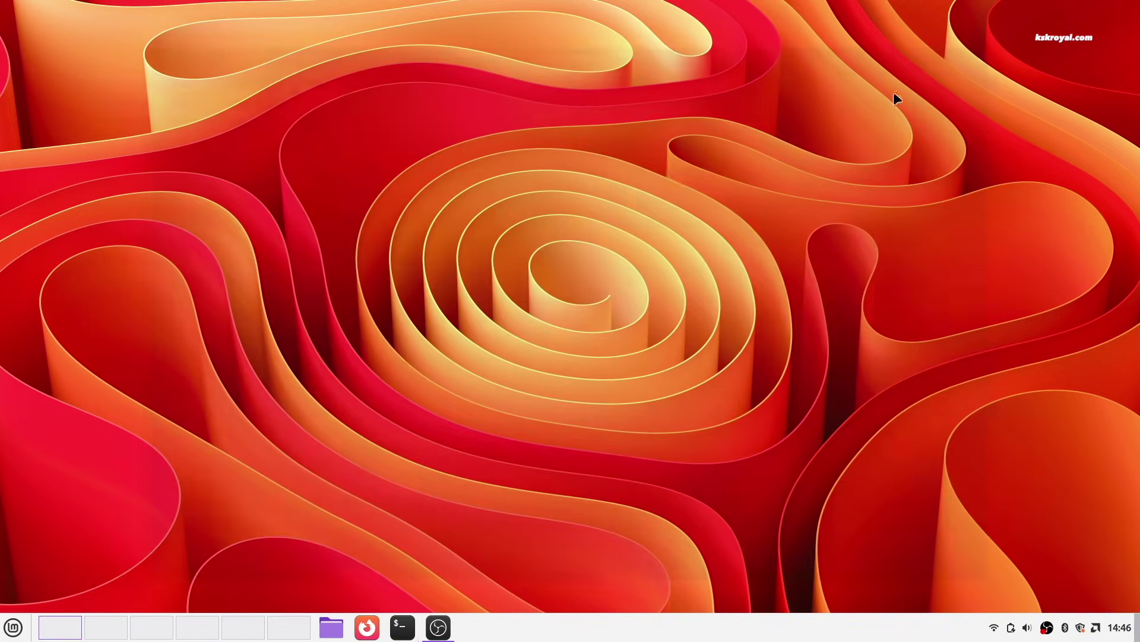
pyautogui.click(403, 627)
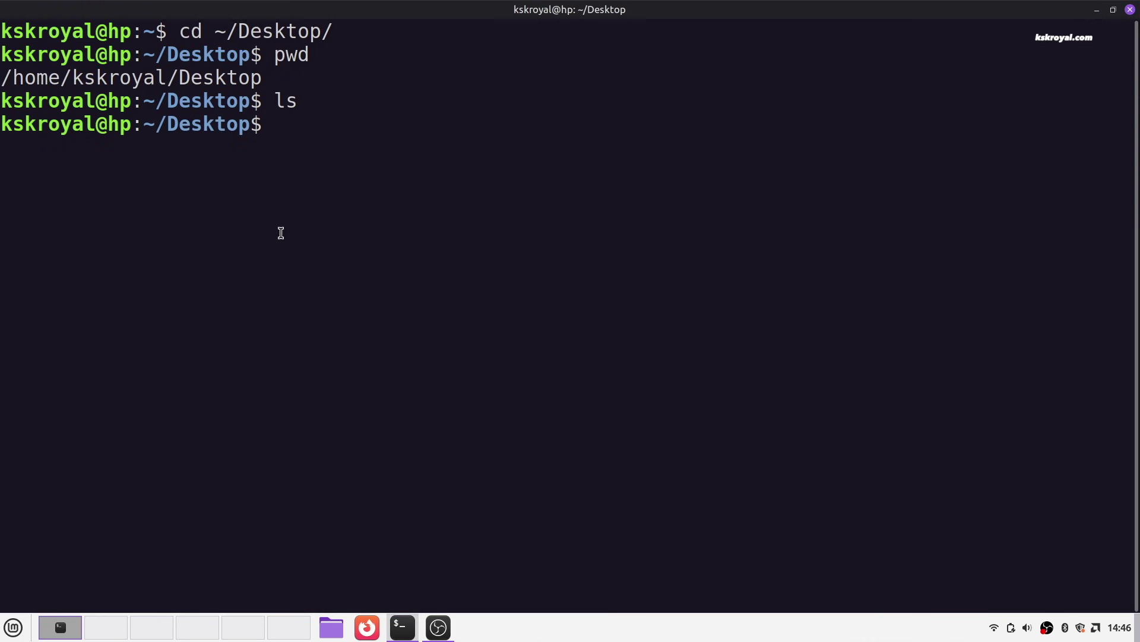
# Copy the curl install command from the Oh My Posh Linux docs and run it in the terminal
pyautogui.hotkey('alt', 'Tab')
pyautogui.scroll(-6, 474, 345)
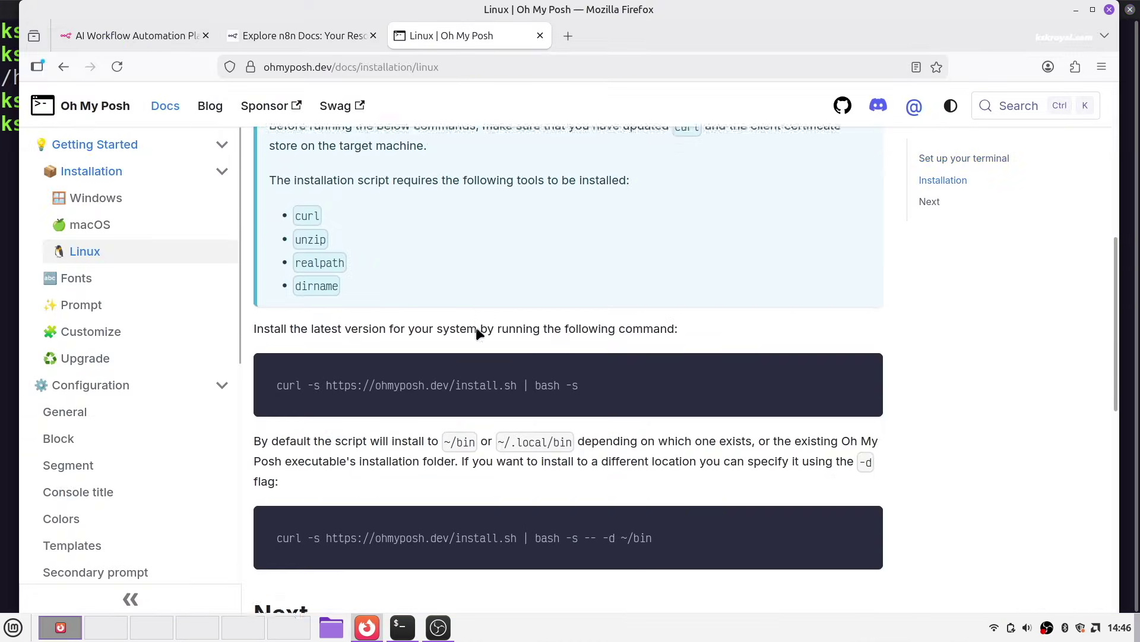
pyautogui.scroll(-3, 480, 334)
pyautogui.tripleClick(341, 203)
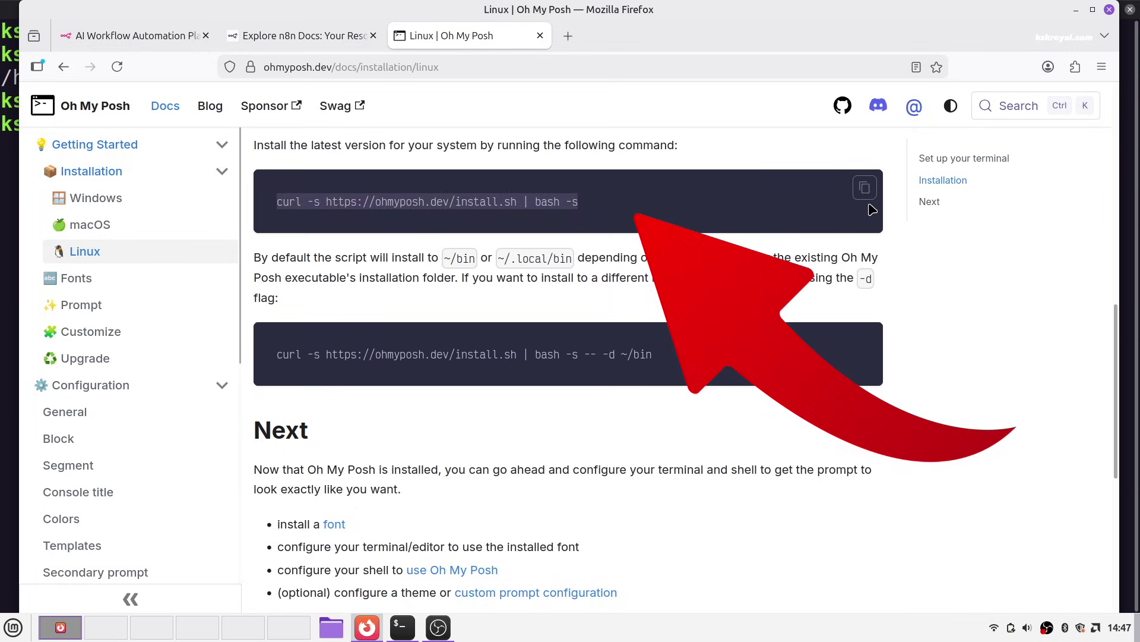
pyautogui.click(865, 188)
pyautogui.hotkey('alt', 'Tab')
pyautogui.rightClick(472, 172)
pyautogui.click(501, 256)
pyautogui.press('Return')
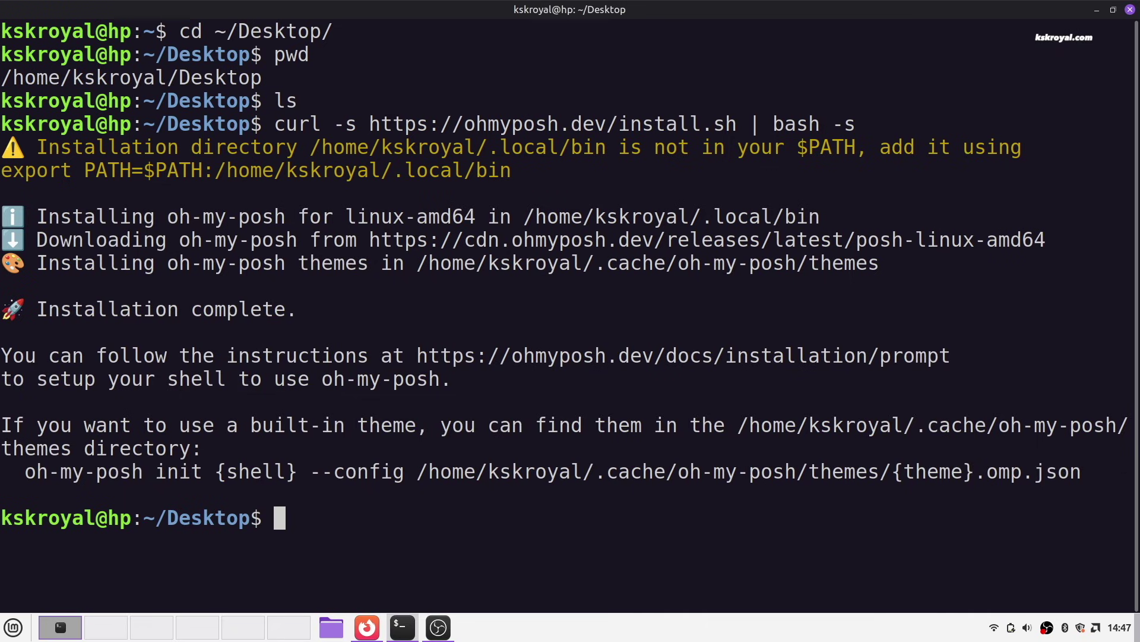
# Copy the export PATH line from the installer output and open ~/.bashrc in nano
pyautogui.moveTo(514, 176); pyautogui.dragTo(361, 183)
pyautogui.moveTo(79, 183); pyautogui.dragTo(6, 172)
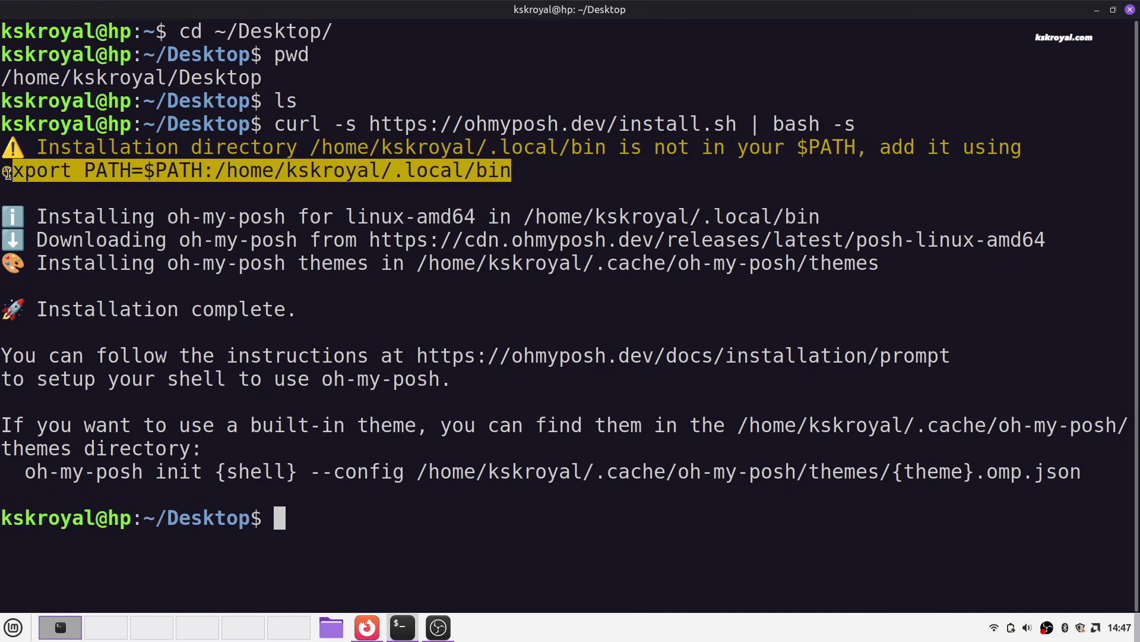
pyautogui.rightClick(452, 171)
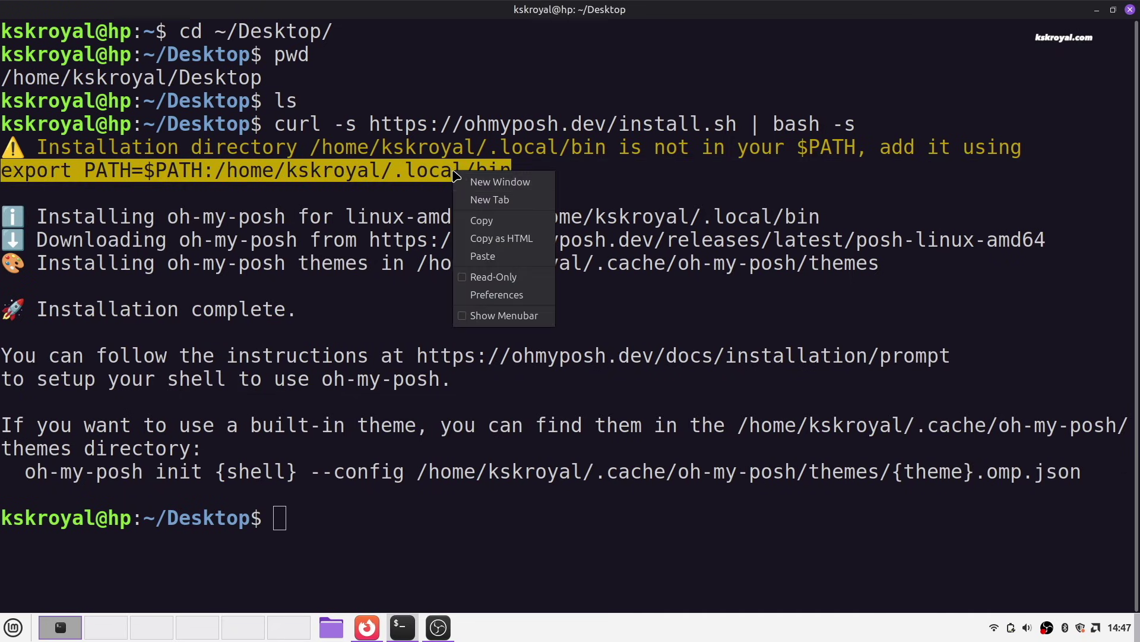
pyautogui.click(523, 220)
pyautogui.write('nano ~/.bashre')
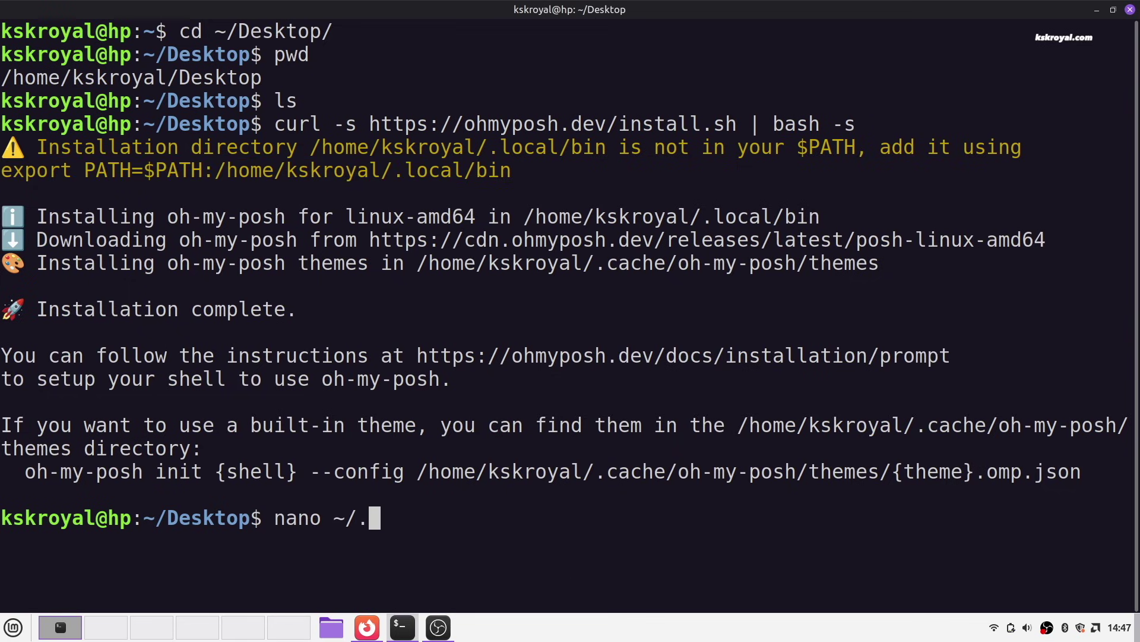
pyautogui.press('BackSpace')
pyautogui.write('c')
pyautogui.press('Return')
# Append the export PATH line to the end of .bashrc, save, and reload the shell with exec bash
pyautogui.press('pagedown')
pyautogui.press('pagedown')
pyautogui.press('pagedown')
pyautogui.press('pagedown')
pyautogui.press('pagedown')
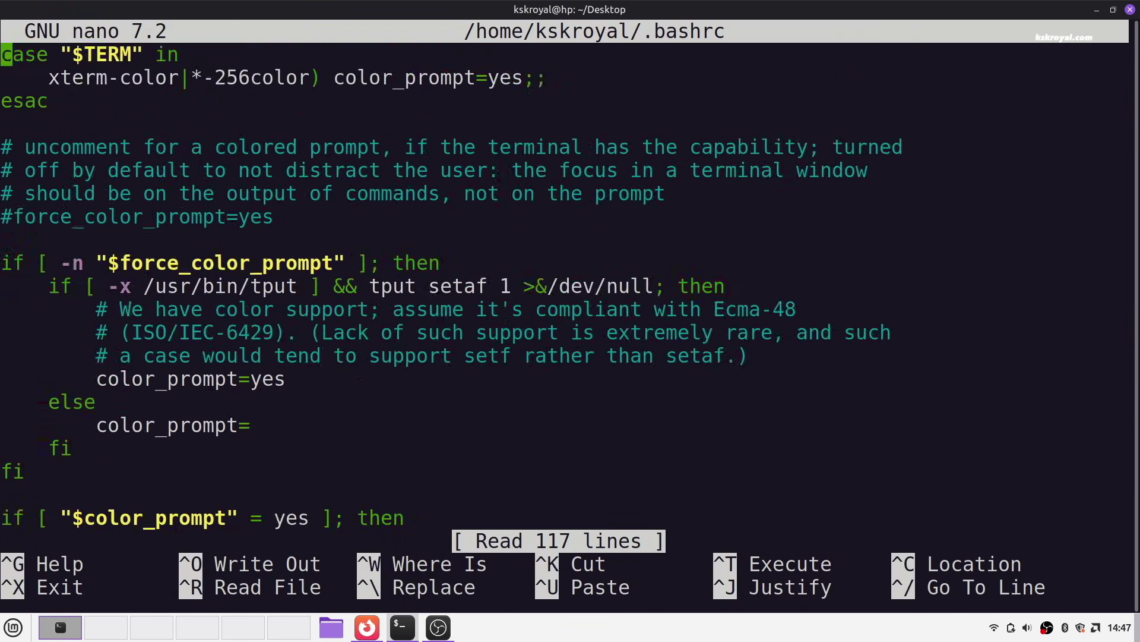
pyautogui.press('Down')
pyautogui.press('Down')
pyautogui.press('Down')
pyautogui.press('Return')
pyautogui.press('Return')
pyautogui.press('Return')
pyautogui.press('Up')
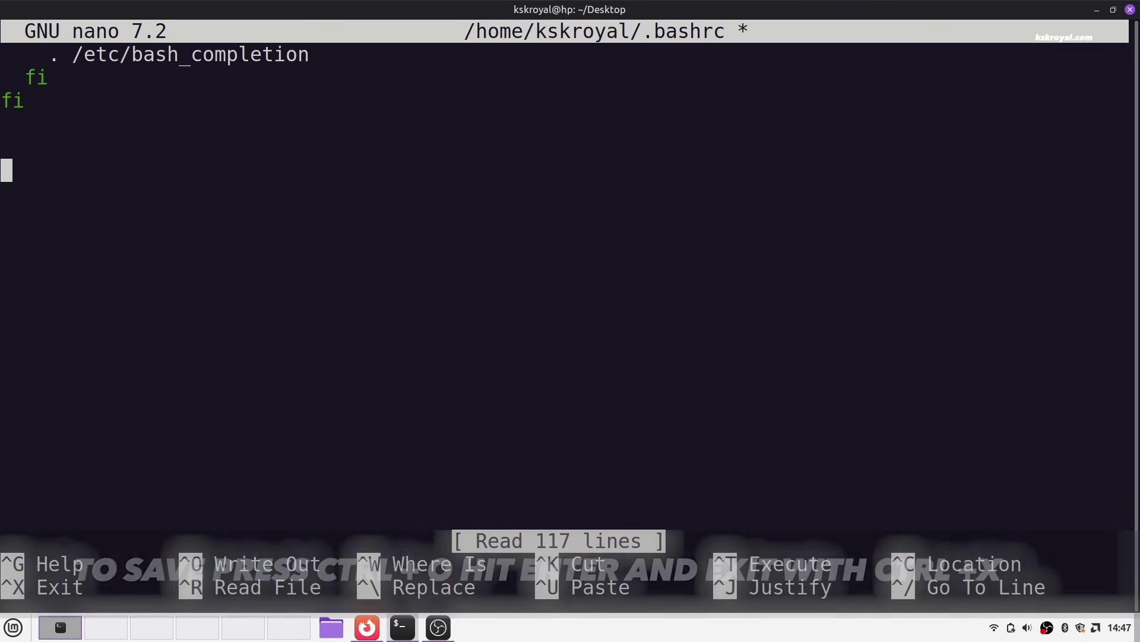
pyautogui.hotkey('ctrl', 'shift', 'v')
pyautogui.press('Return')
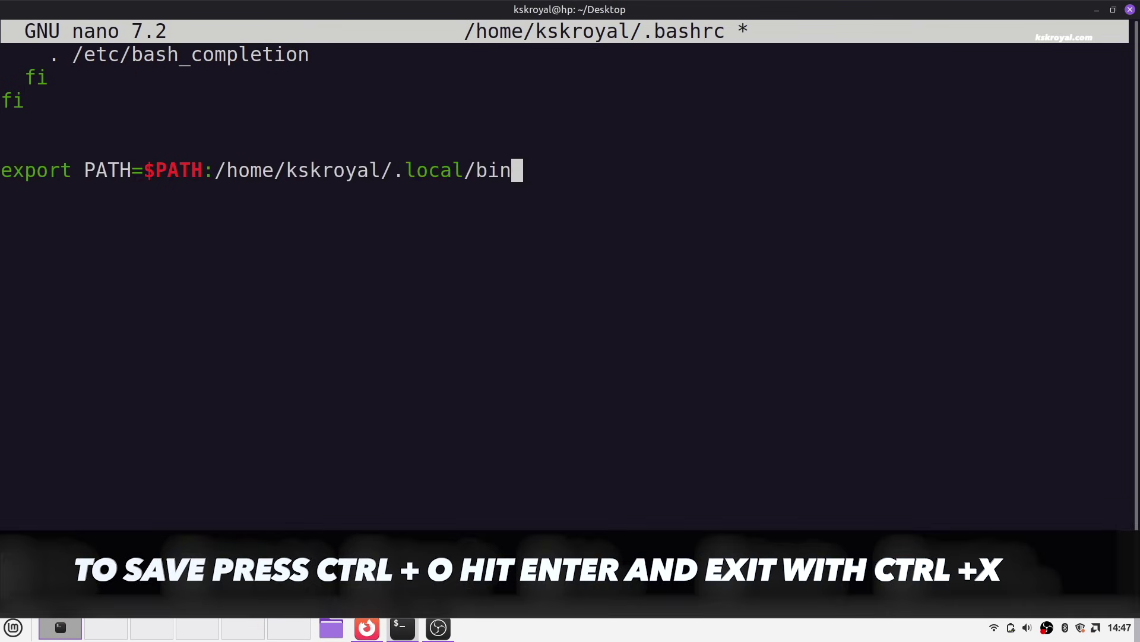
pyautogui.hotkey('ctrl', 'o')
pyautogui.press('Return')
pyautogui.hotkey('ctrl', 'x')
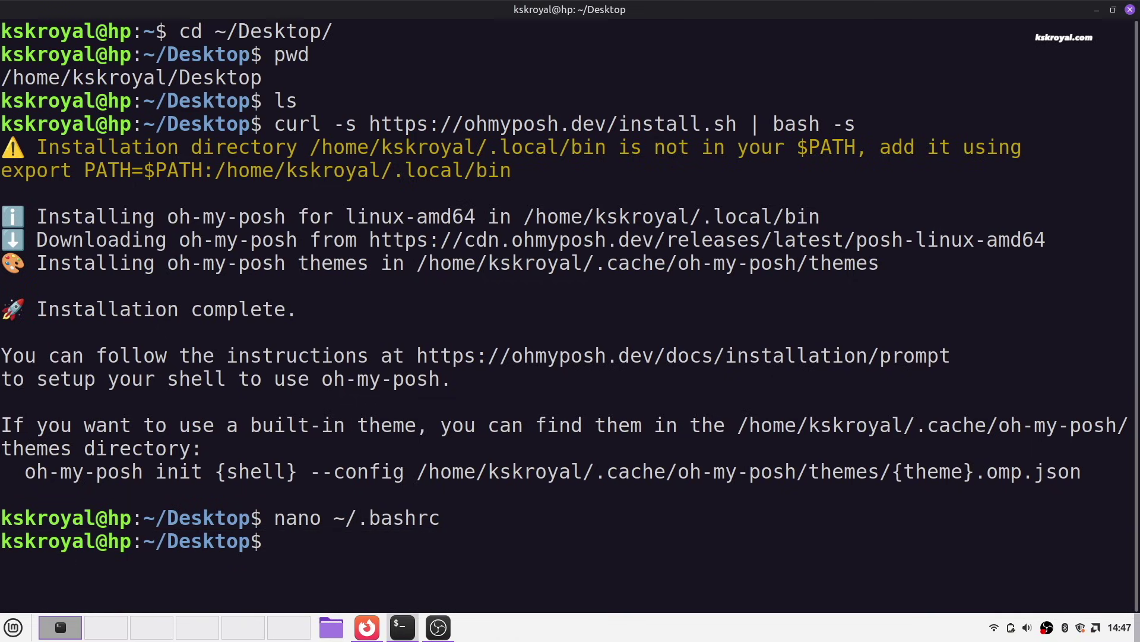
pyautogui.write('exec bash')
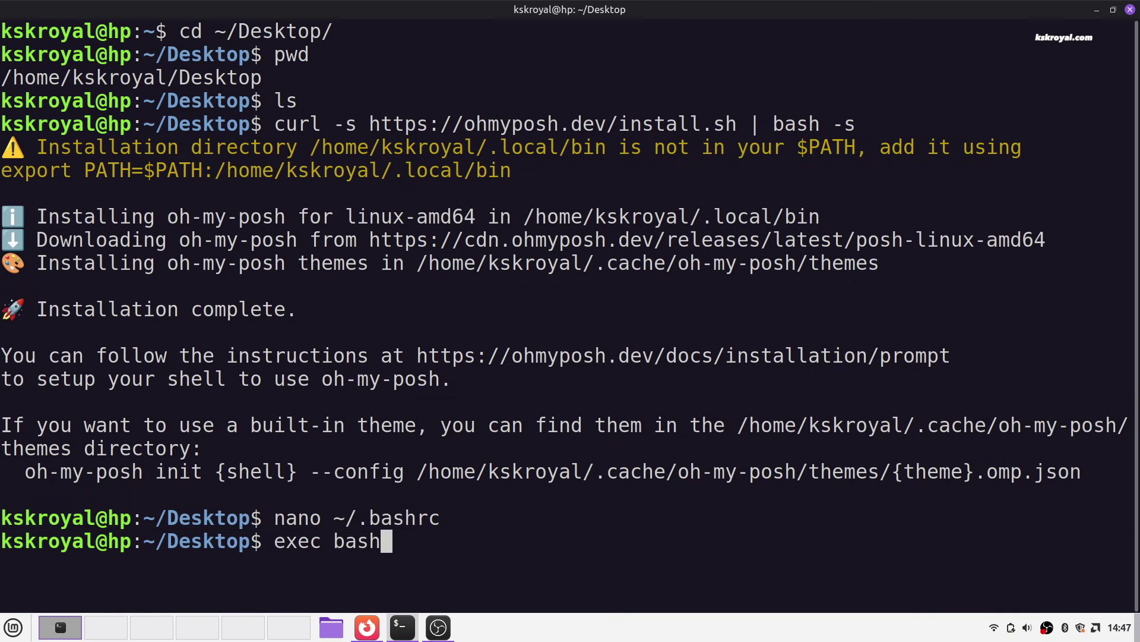
pyautogui.press('Return')
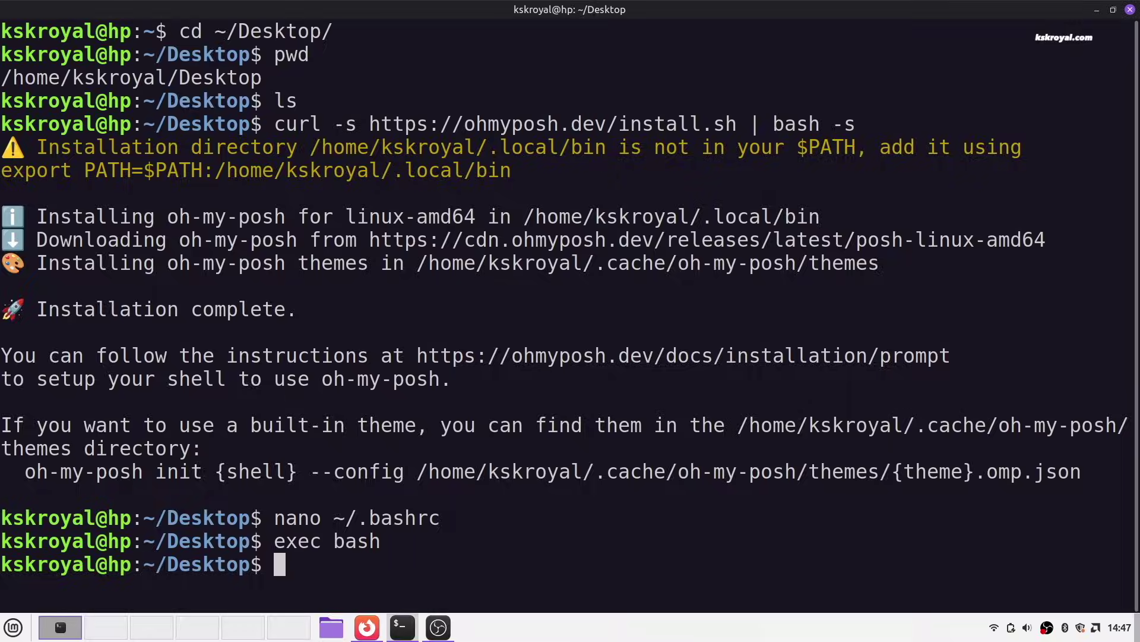
# Clear the screen and run the pasted Meslo Nerd Font install command
pyautogui.hotkey('ctrl', 'l')
pyautogui.hotkey('ctrl', 'shift', 'v')
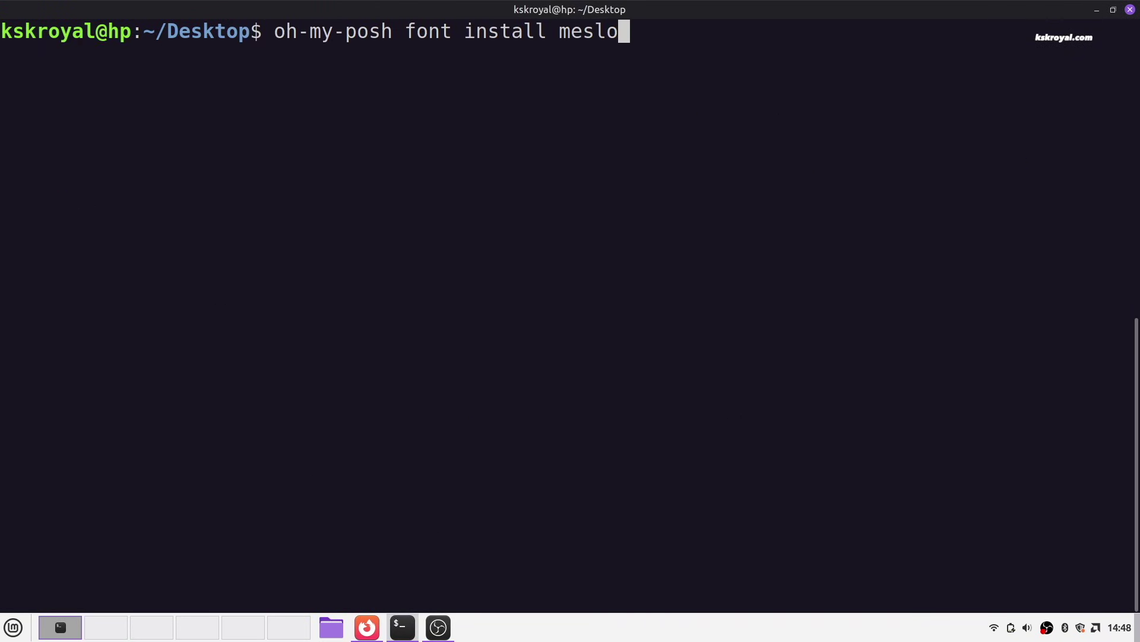
pyautogui.press('Return')
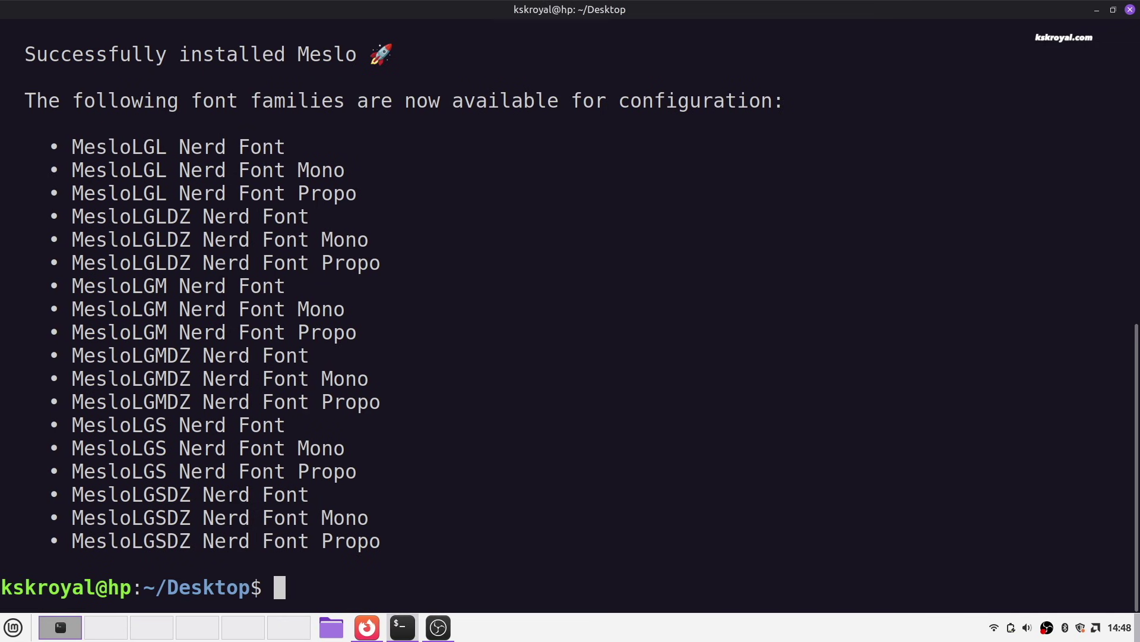
# Set the profile font to MesloLGS Nerd Font Mono 20 and reopen a fresh terminal
pyautogui.rightClick(752, 225)
pyautogui.click(829, 349)
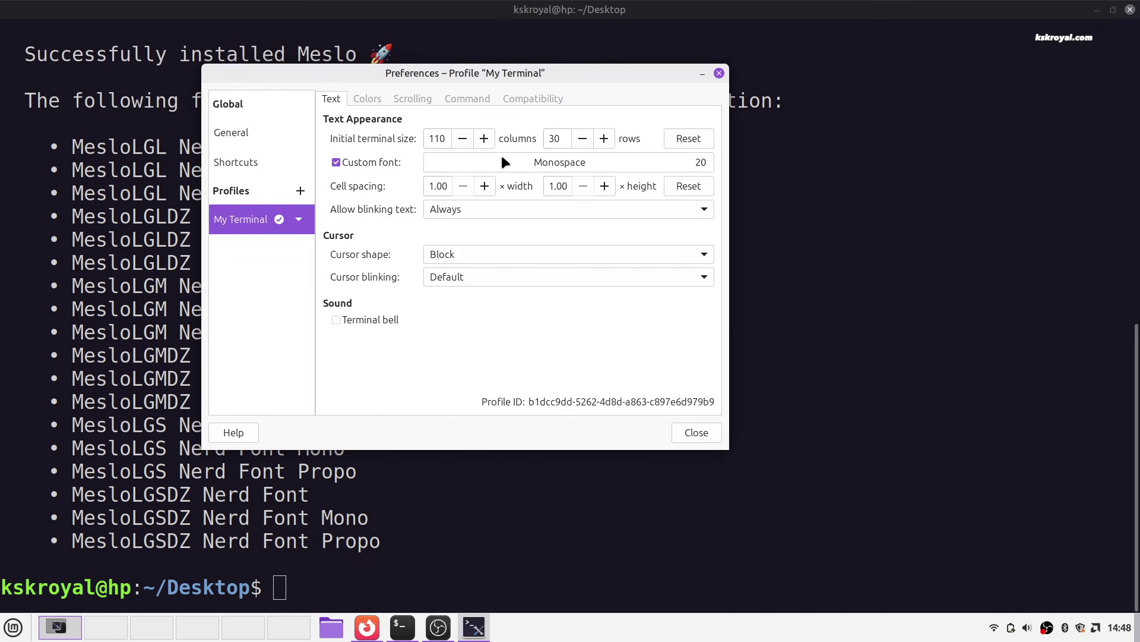
pyautogui.click(504, 161)
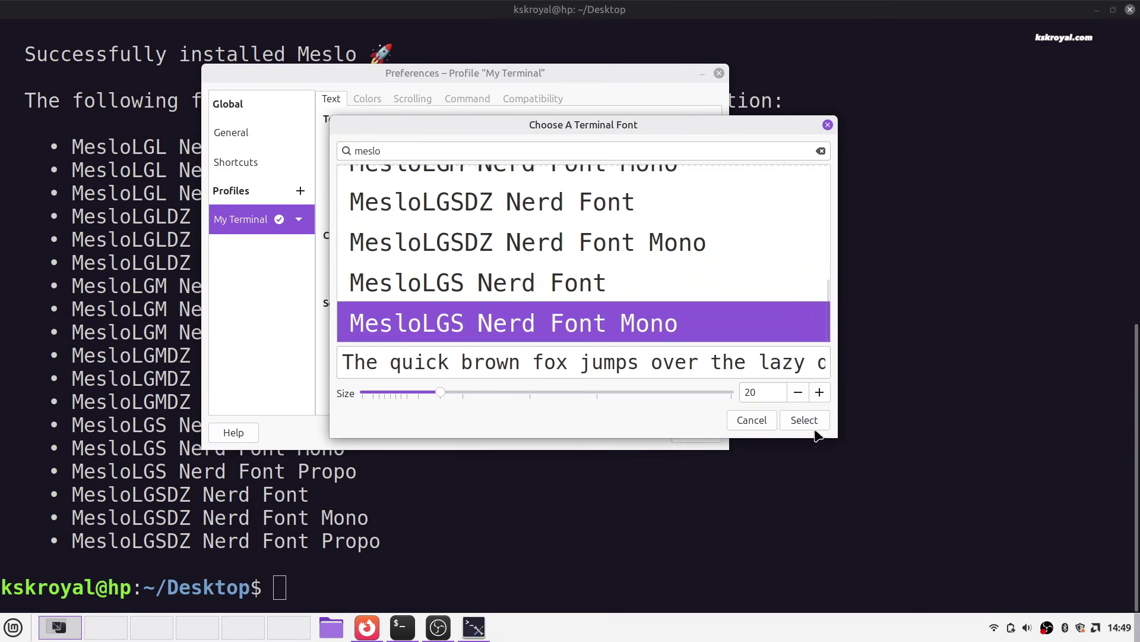
pyautogui.click(806, 419)
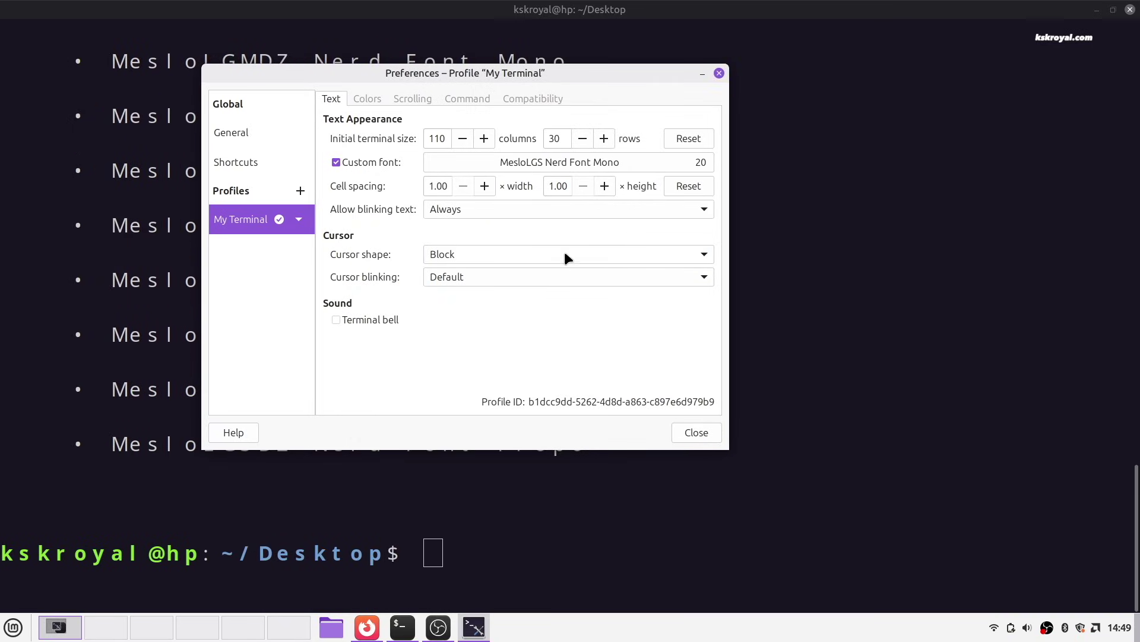
pyautogui.click(696, 432)
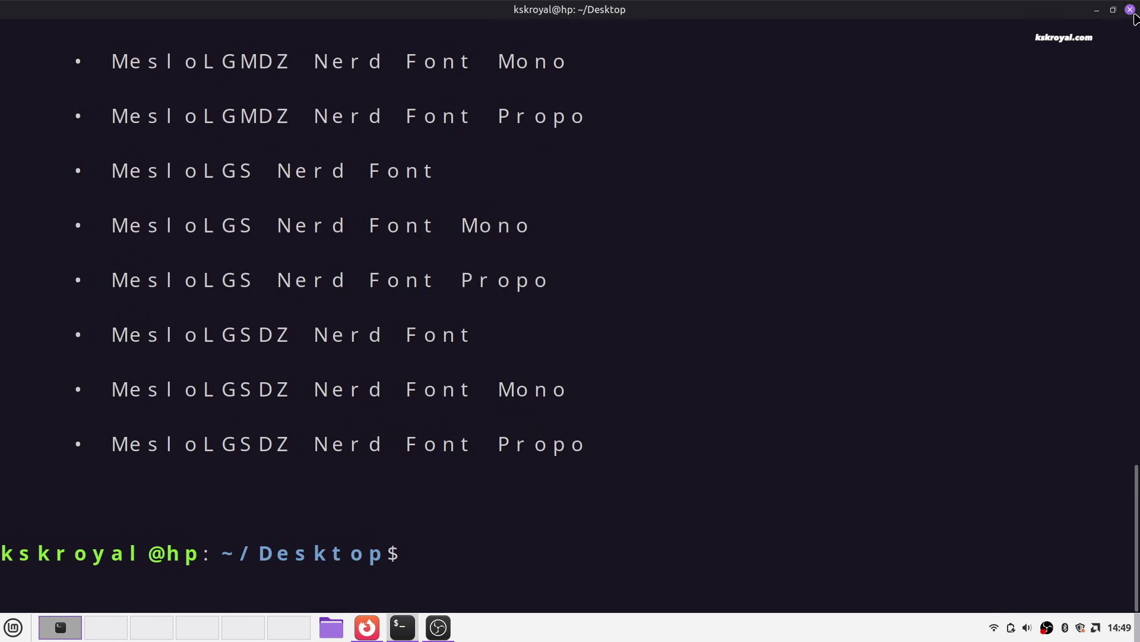
pyautogui.hotkey('ctrl', 'd')
pyautogui.click(401, 623)
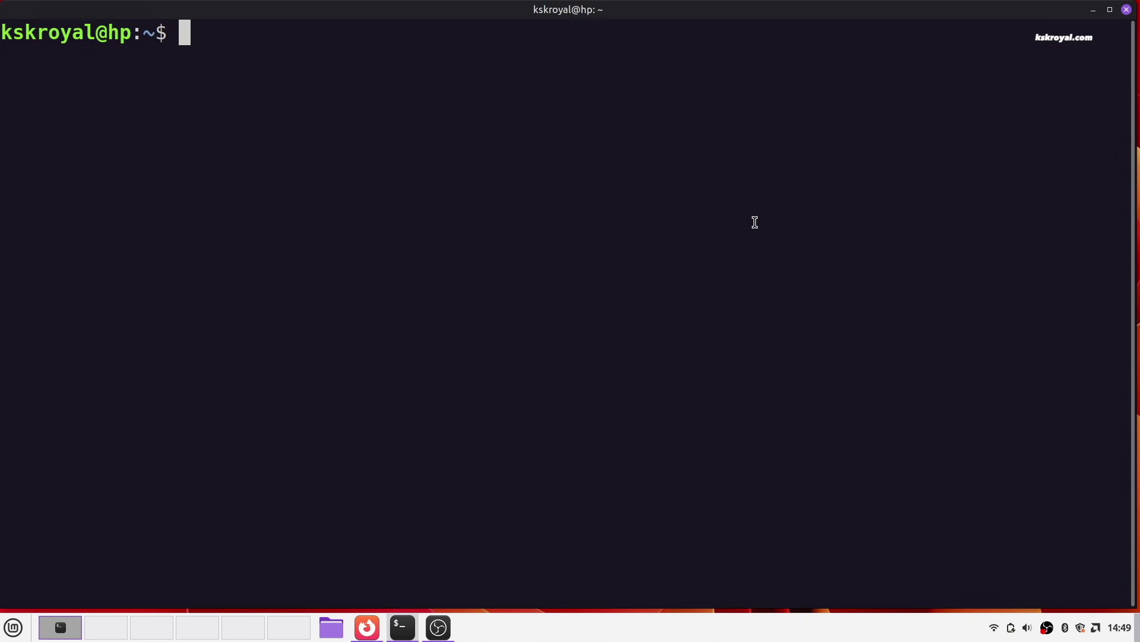
# Create an empty ~/ompthemes.json with touch and open ~/.bashrc in nano at its end
pyautogui.press('Return')
pyautogui.press('Return')
pyautogui.press('Return')
pyautogui.press('Return')
pyautogui.write('touch ~/omp')
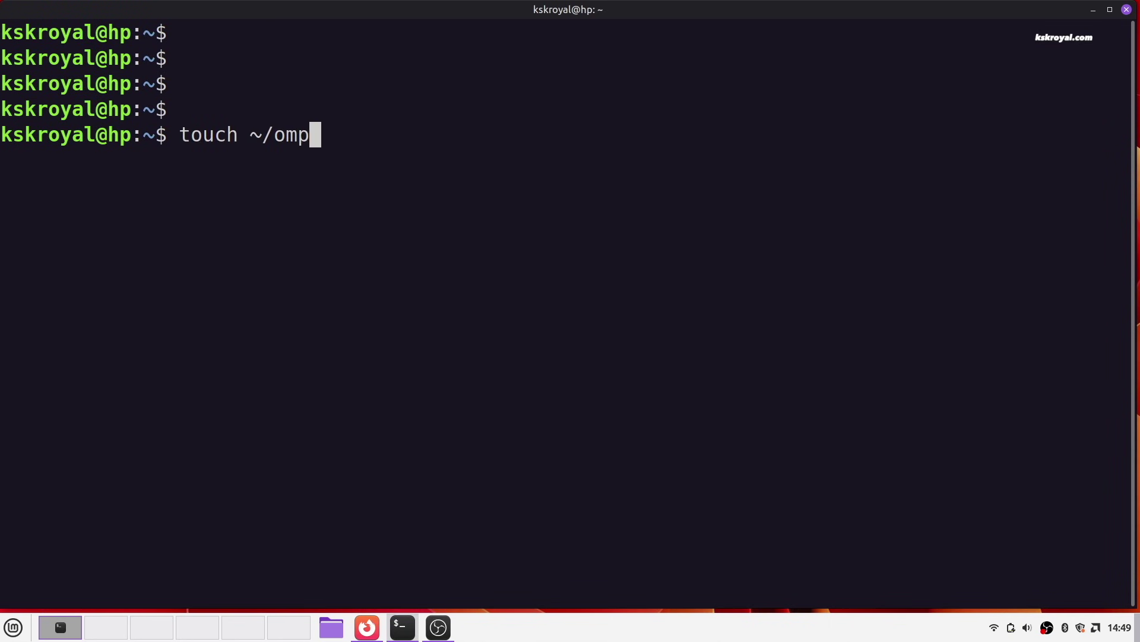
pyautogui.write('themes.json')
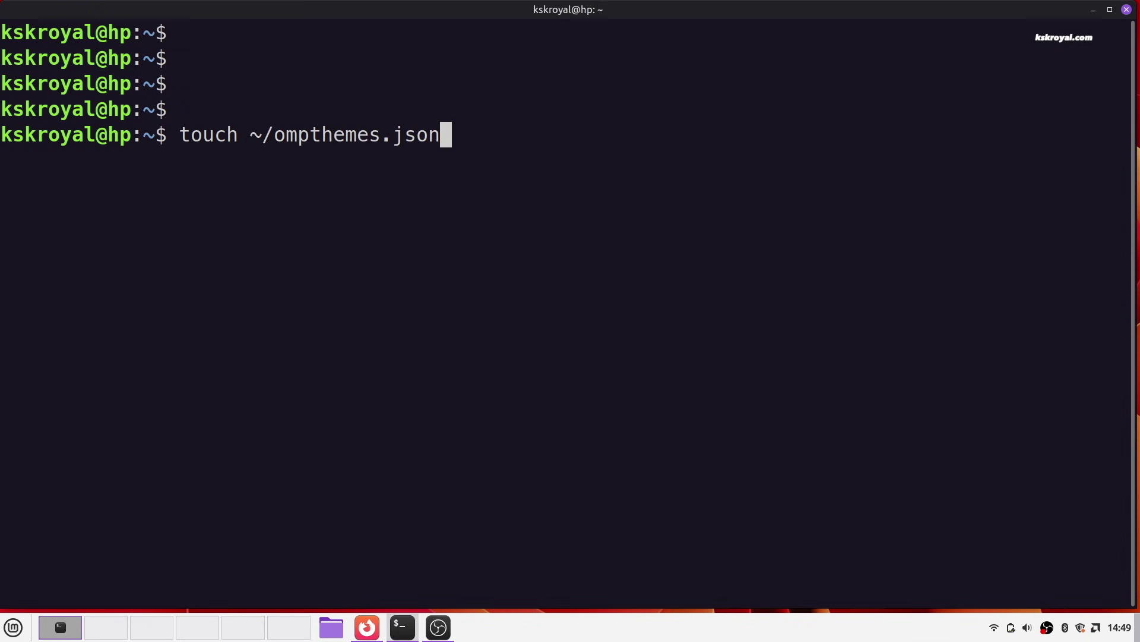
pyautogui.press('Return')
pyautogui.write('nano ~/.')
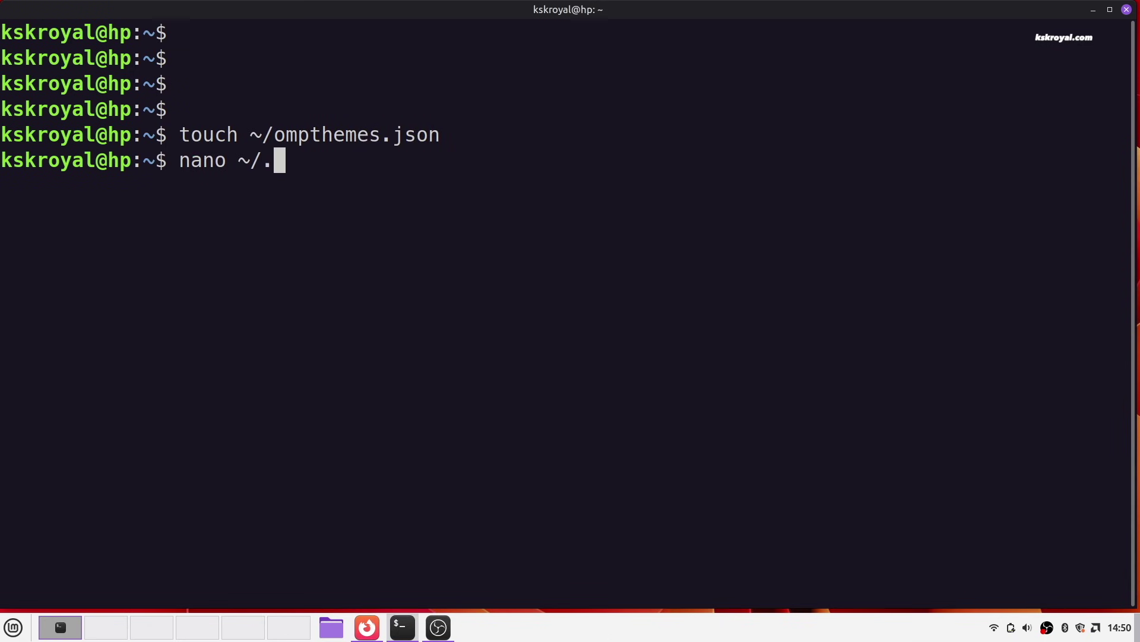
pyautogui.write('bashrc')
pyautogui.press('Return')
pyautogui.press('pagedown')
pyautogui.press('pagedown')
pyautogui.press('pagedown')
pyautogui.press('pagedown')
pyautogui.press('pagedown')
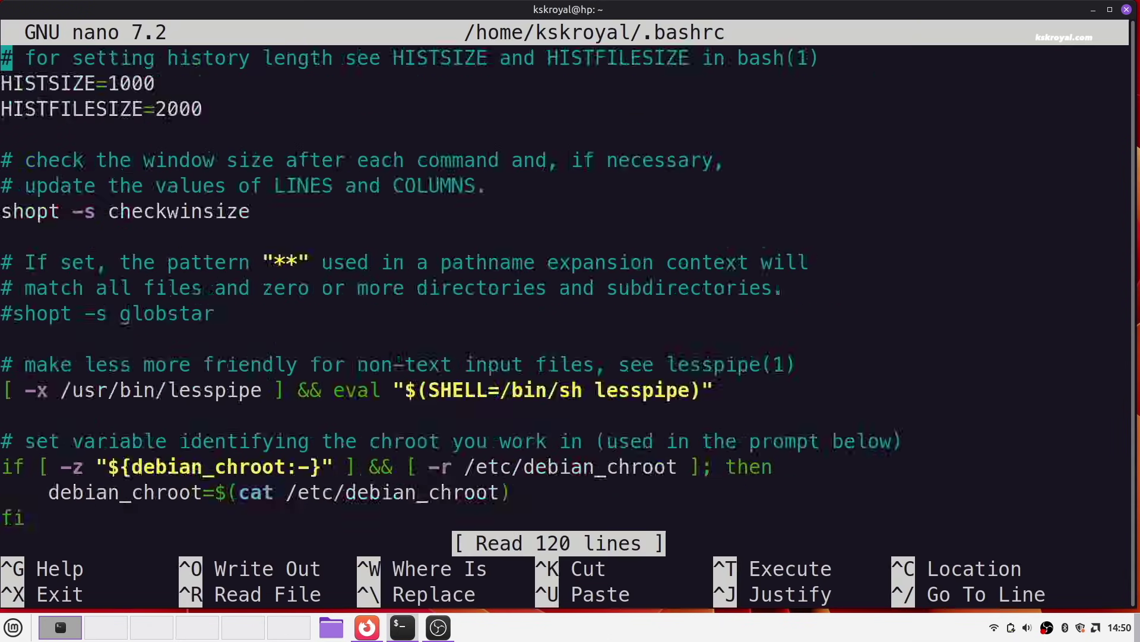
pyautogui.press('pagedown')
pyautogui.press('pagedown')
# Paste the oh-my-posh eval init line, point its config to ~/ompthemes.json, and save .bashrc
pyautogui.press('Return')
pyautogui.press('Return')
pyautogui.press('Up')
pyautogui.press('Up')
pyautogui.press('Up')
pyautogui.press('Return')
pyautogui.press('Down')
pyautogui.press('Down')
pyautogui.hotkey('ctrl', 'shift', 'v')
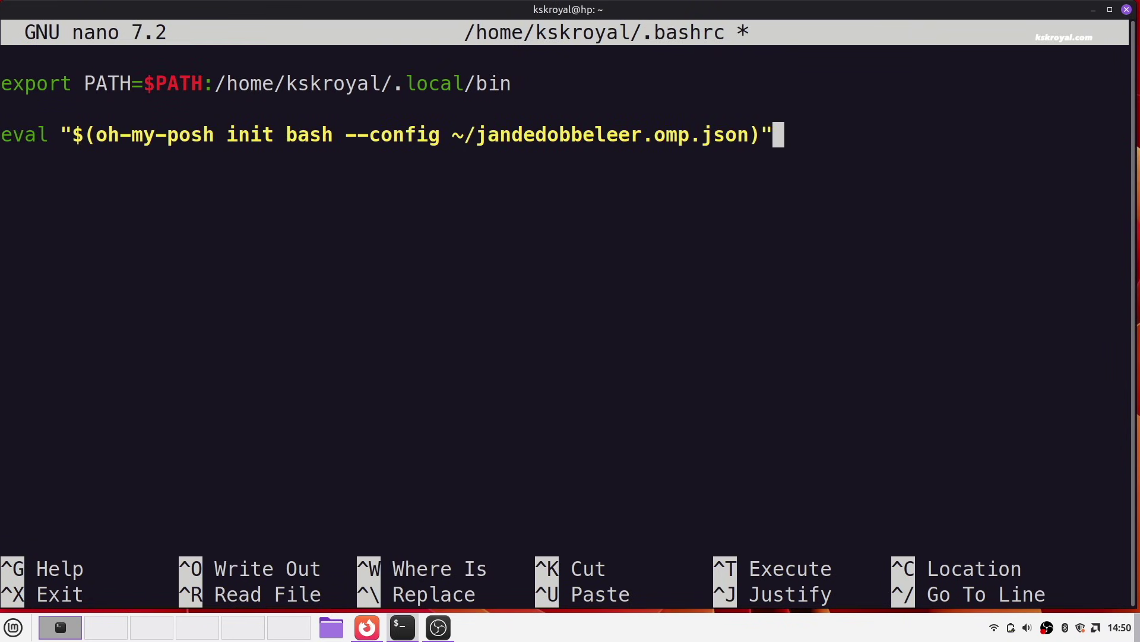
pyautogui.press('Left')
pyautogui.press('Left')
pyautogui.press('BackSpace')
pyautogui.press('BackSpace')
pyautogui.press('BackSpace')
pyautogui.press('BackSpace')
pyautogui.press('BackSpace')
pyautogui.press('BackSpace')
pyautogui.press('BackSpace')
pyautogui.press('BackSpace')
pyautogui.press('BackSpace')
pyautogui.press('BackSpace')
pyautogui.press('BackSpace')
pyautogui.press('BackSpace')
pyautogui.press('BackSpace')
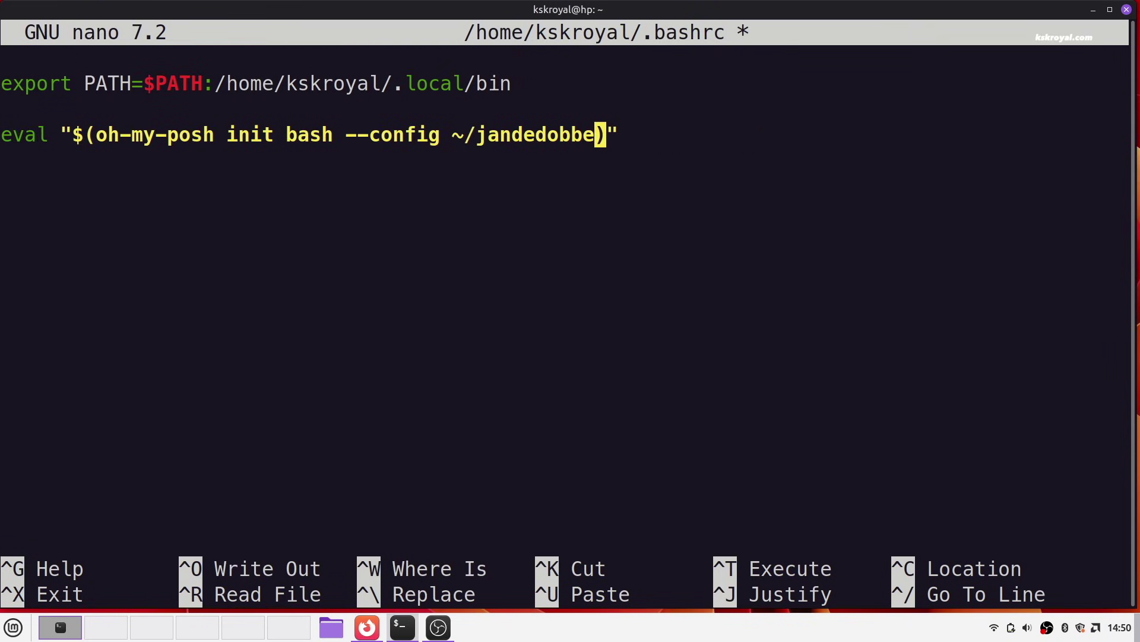
pyautogui.press('BackSpace')
pyautogui.press('BackSpace')
pyautogui.press('BackSpace')
pyautogui.press('BackSpace')
pyautogui.press('BackSpace')
pyautogui.press('BackSpace')
pyautogui.press('BackSpace')
pyautogui.press('BackSpace')
pyautogui.press('BackSpace')
pyautogui.press('BackSpace')
pyautogui.write('ompthemes.')
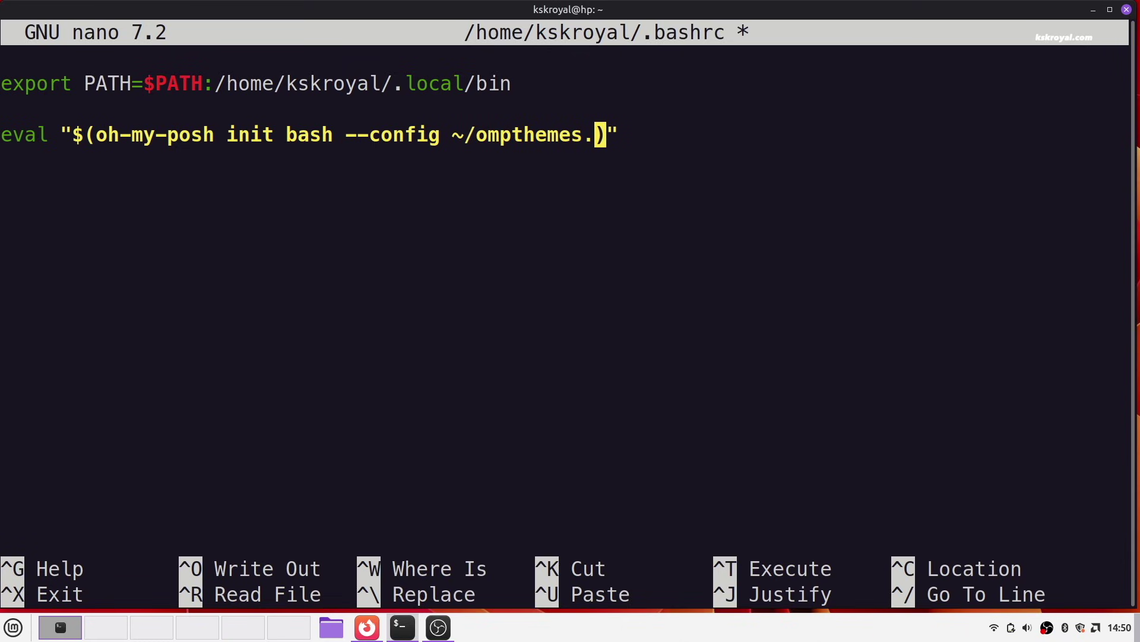
pyautogui.write('json')
pyautogui.press('End')
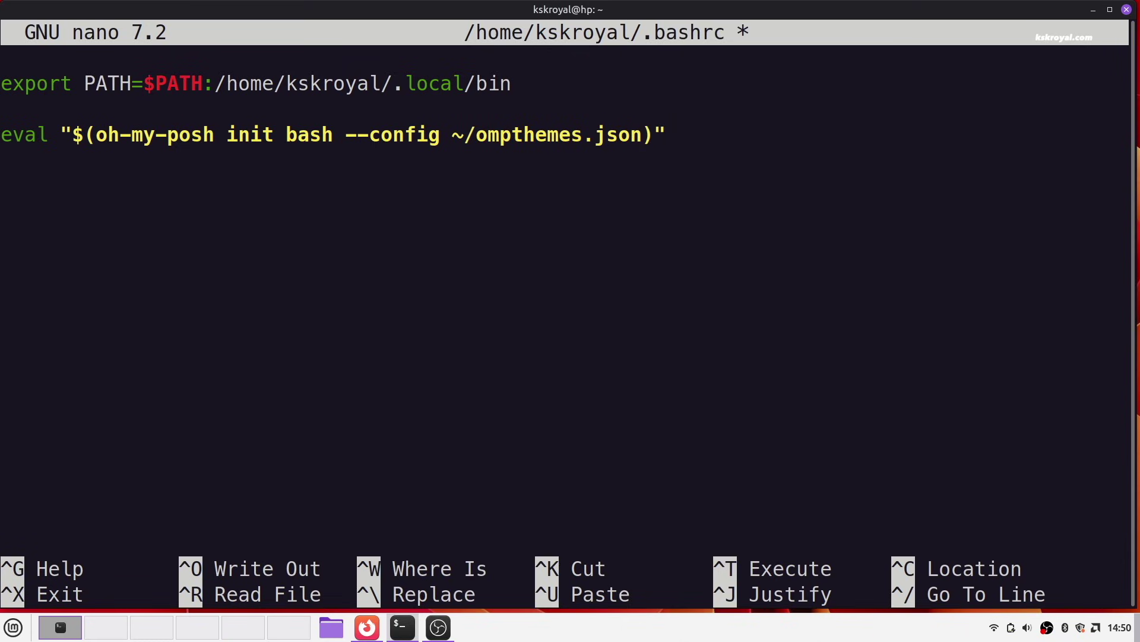
pyautogui.hotkey('ctrl', 'o')
pyautogui.press('Return')
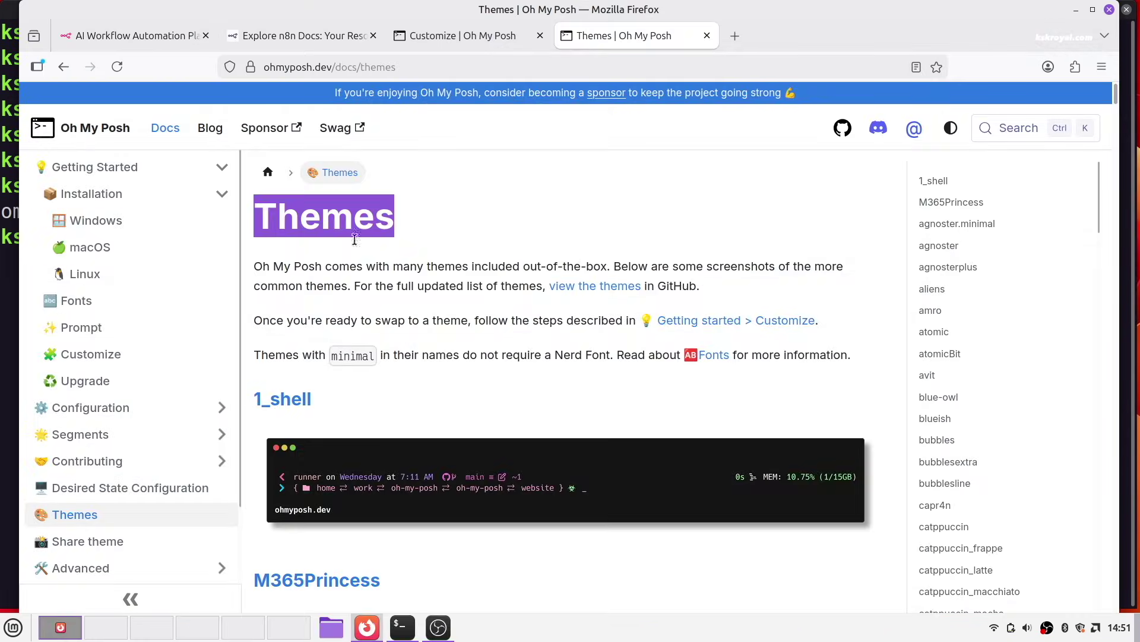
# Scroll the Themes page to blueish and open blueish.omp.json on GitHub
pyautogui.scroll(-10, 558, 446)
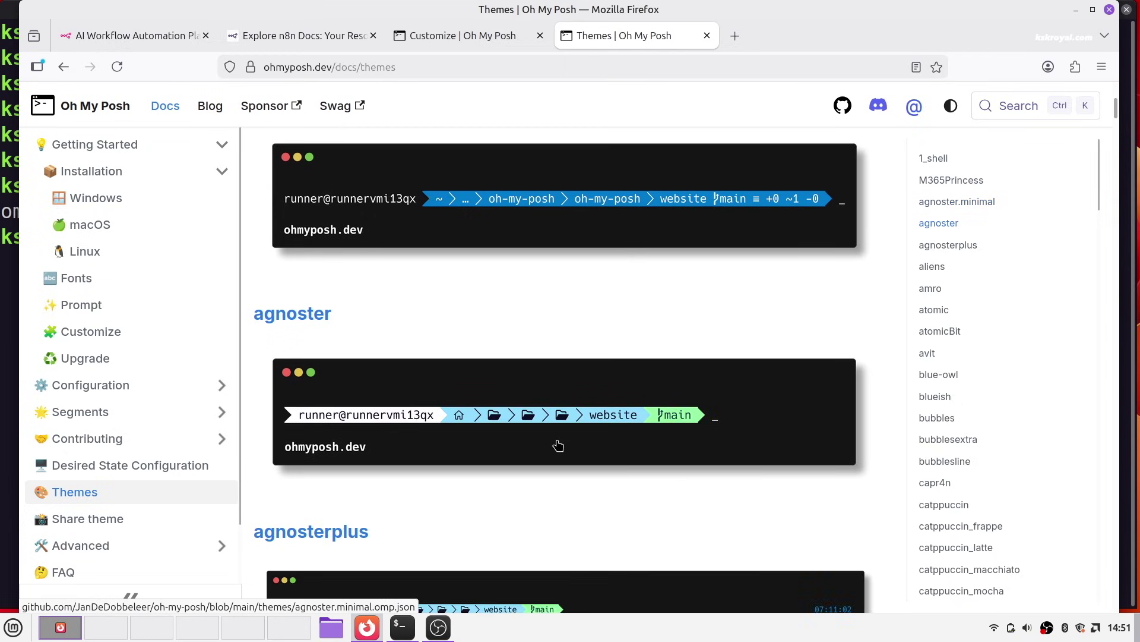
pyautogui.scroll(-20, 558, 445)
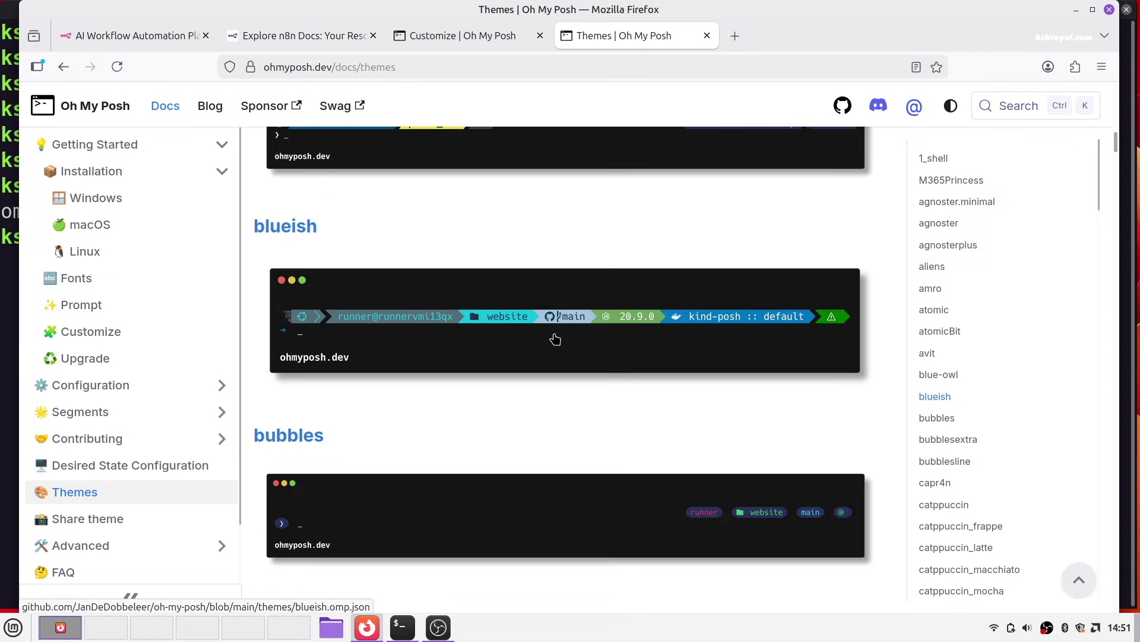
pyautogui.click(555, 338)
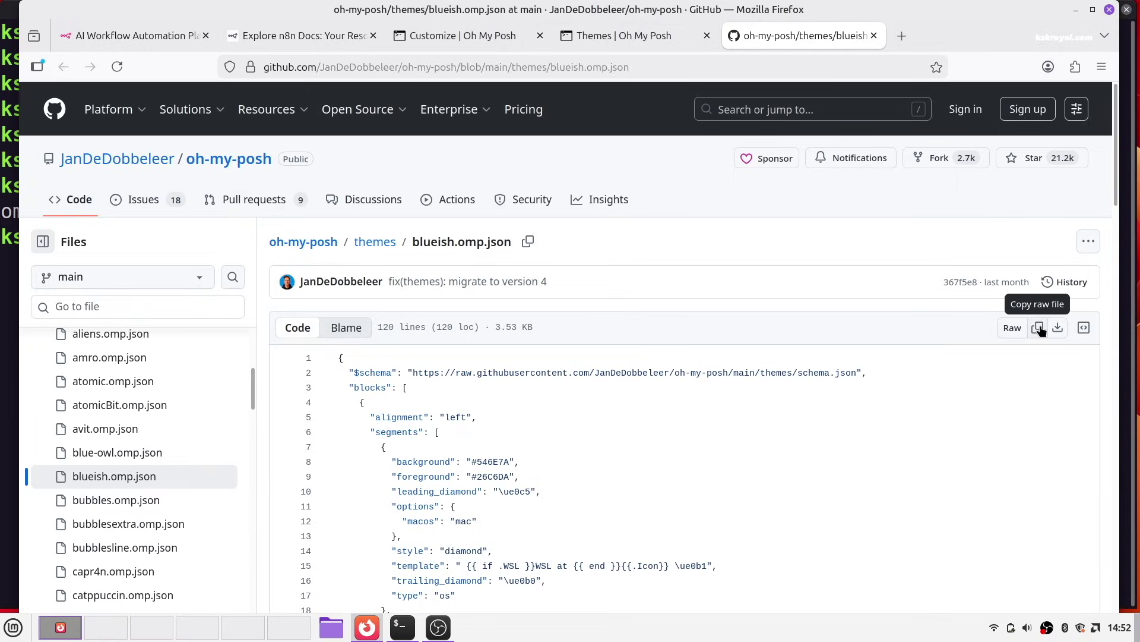
# Paste the blueish theme JSON into ~/ompthemes.json in nano and save it
pyautogui.hotkey('alt', 'Tab')
pyautogui.write('nano ~/om')
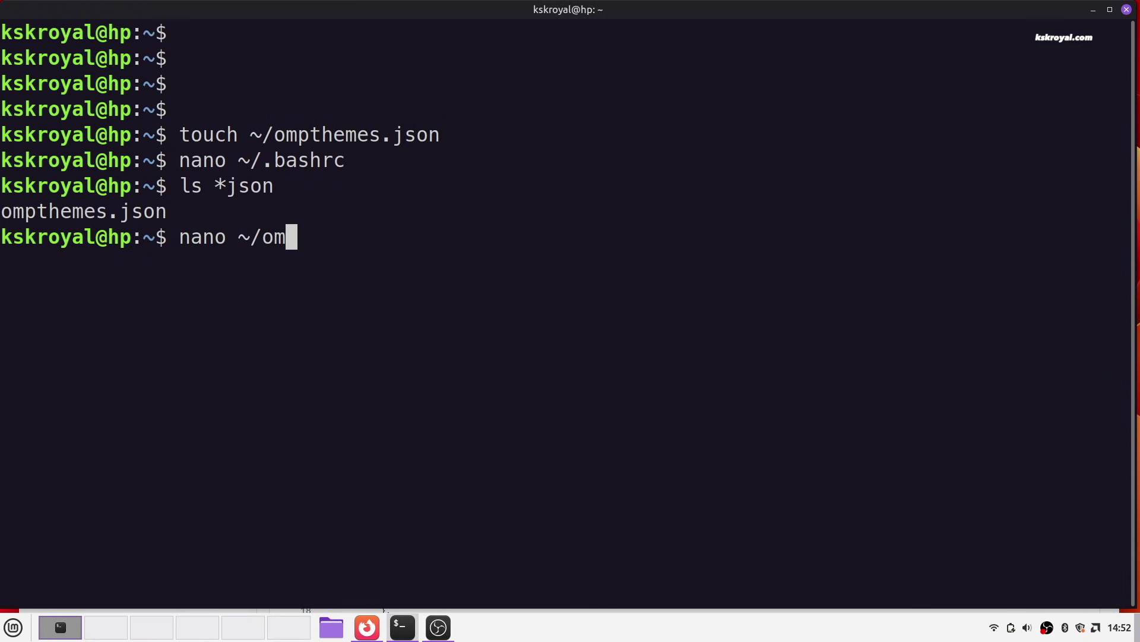
pyautogui.press('Tab')
pyautogui.press('Return')
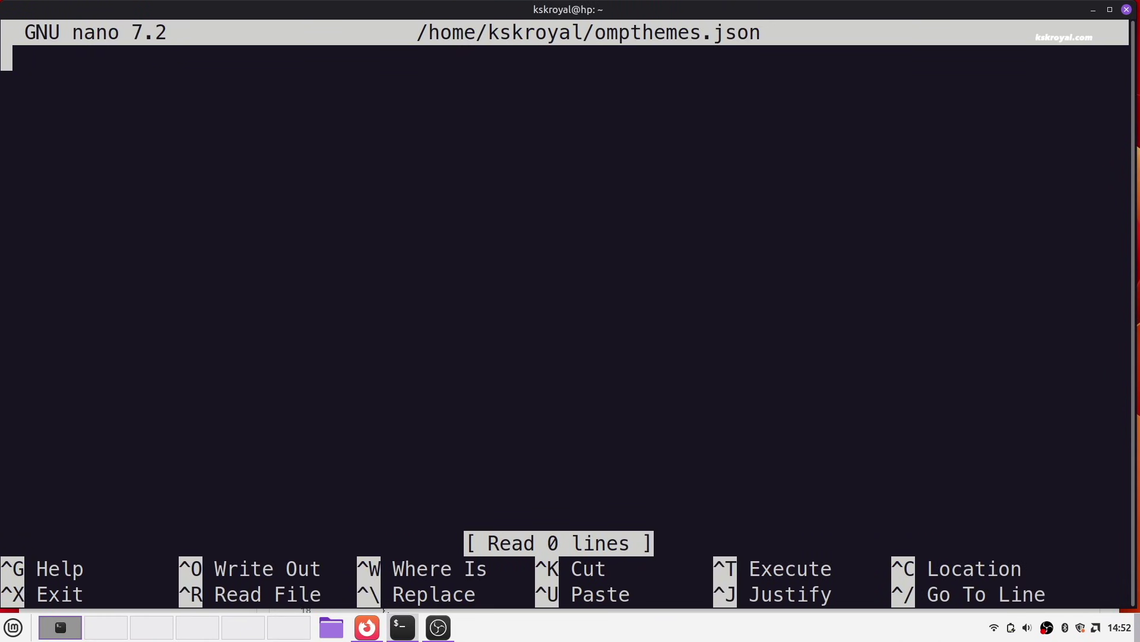
pyautogui.hotkey('ctrl', 'shift', 'v')
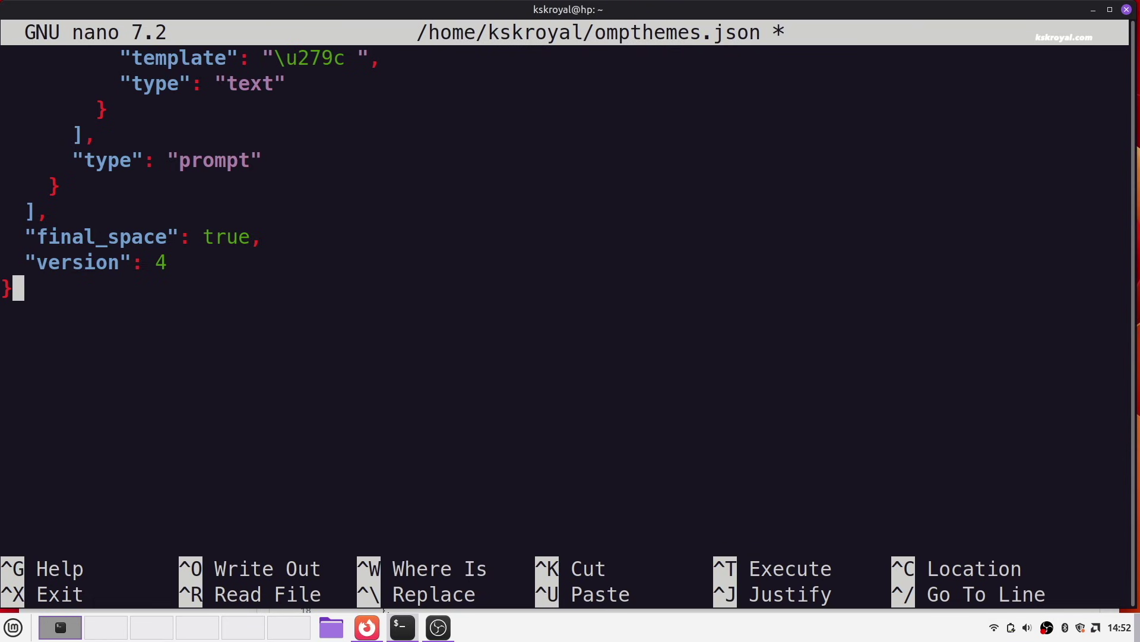
pyautogui.hotkey('ctrl', 'o')
pyautogui.press('Return')
pyautogui.hotkey('ctrl', 'x')
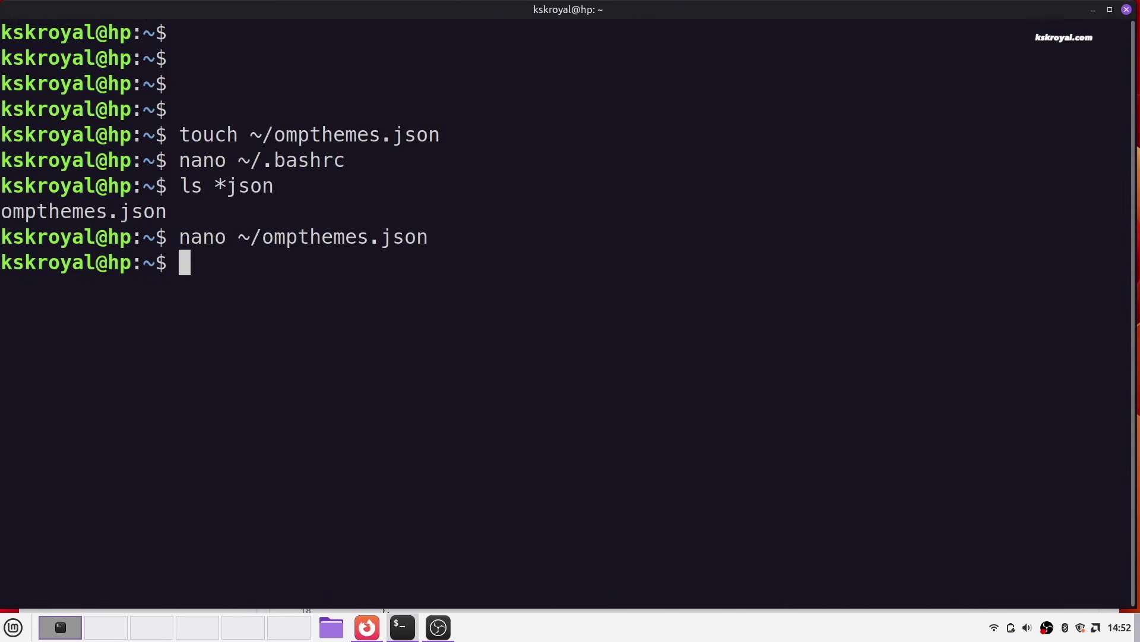
# Reload the shell with exec bash, clear the screen and list the home folder
pyautogui.write('e')
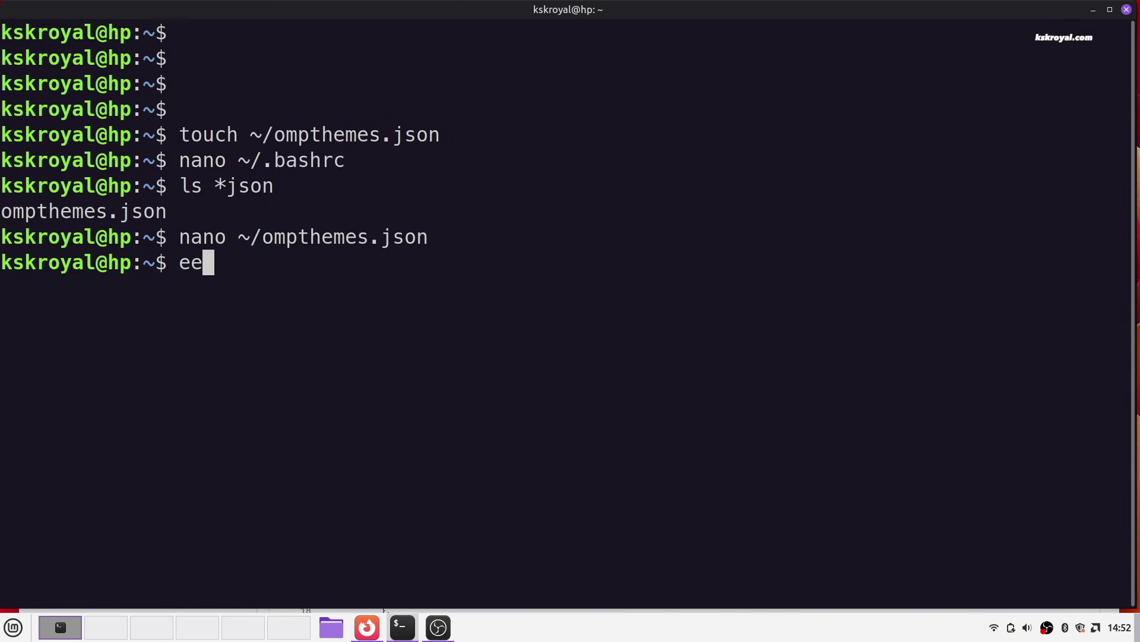
pyautogui.write('xec bash')
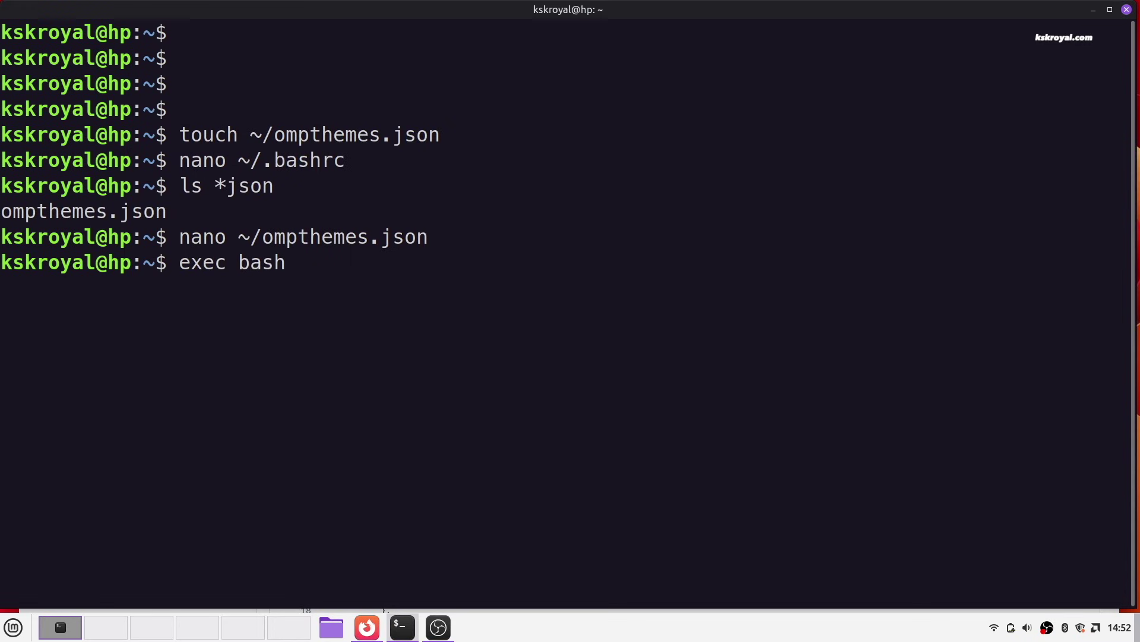
pyautogui.press('Return')
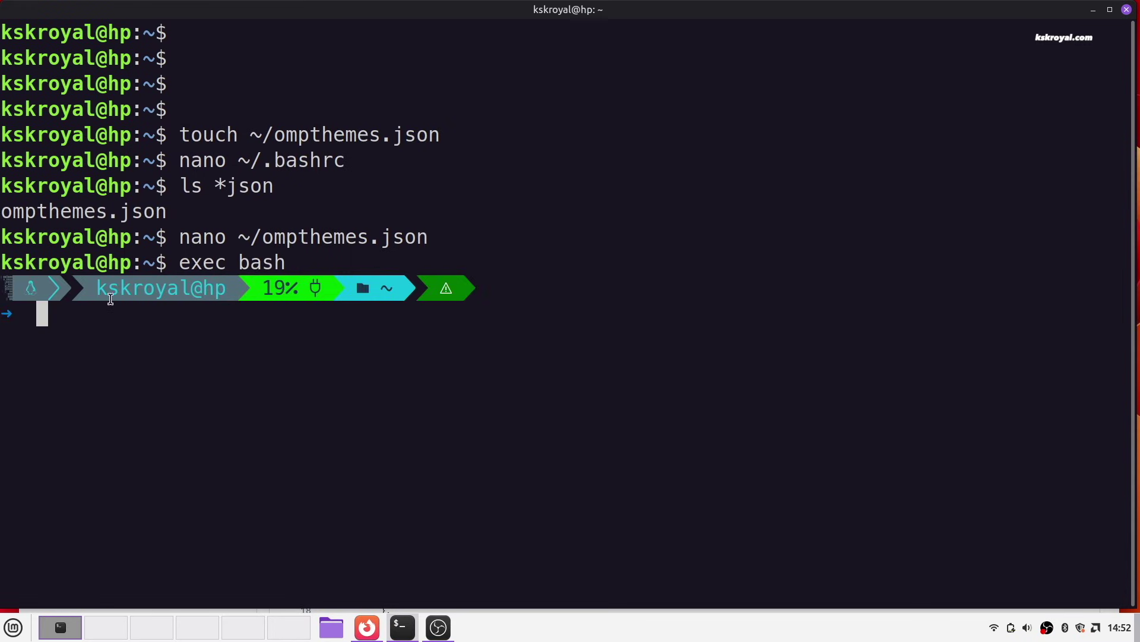
pyautogui.hotkey('ctrl', 'l')
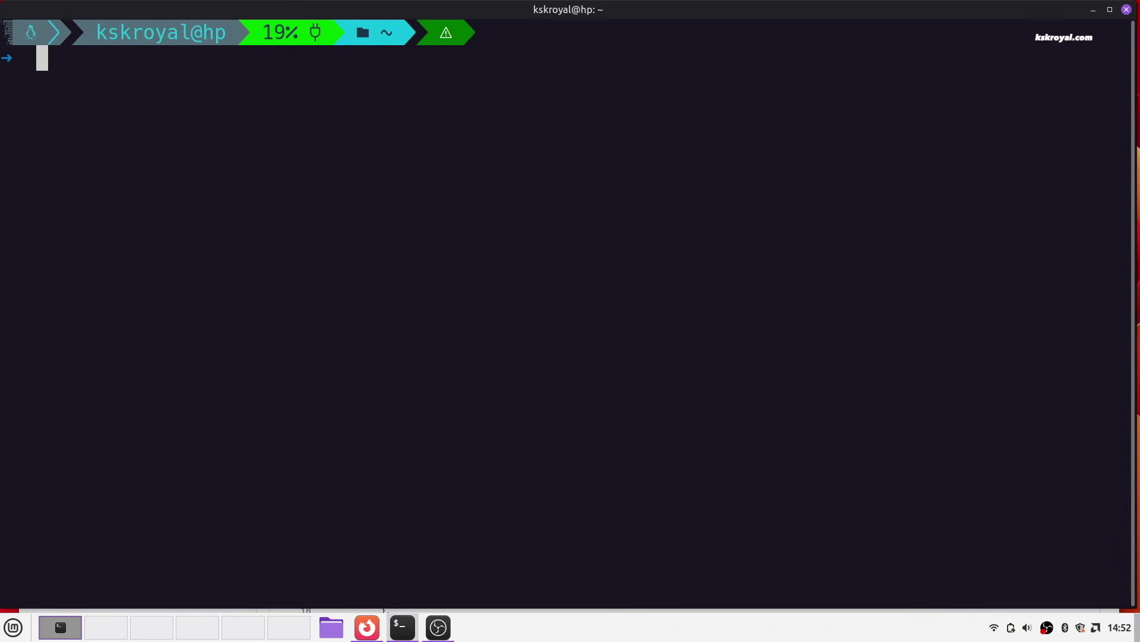
pyautogui.write('ls')
pyautogui.press('Return')
# Check the working directory, clear the screen, and blank out ~/ompthemes.json
pyautogui.write('pwd')
pyautogui.press('Return')
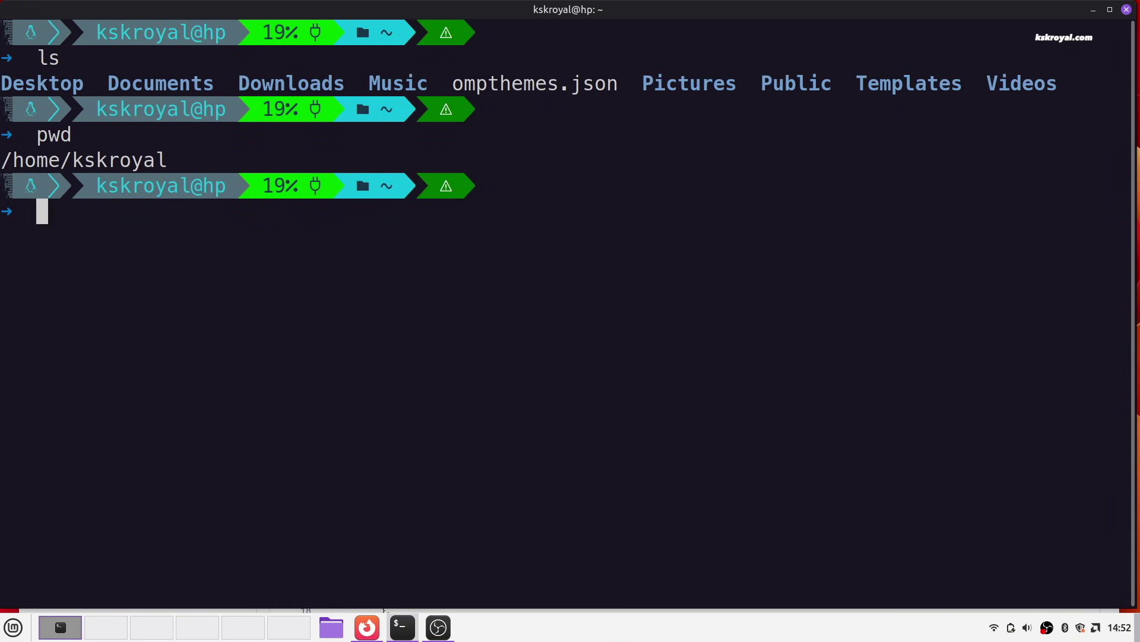
pyautogui.hotkey('ctrl', 'l')
pyautogui.press('Return')
pyautogui.press('Return')
pyautogui.write('echo " " >')
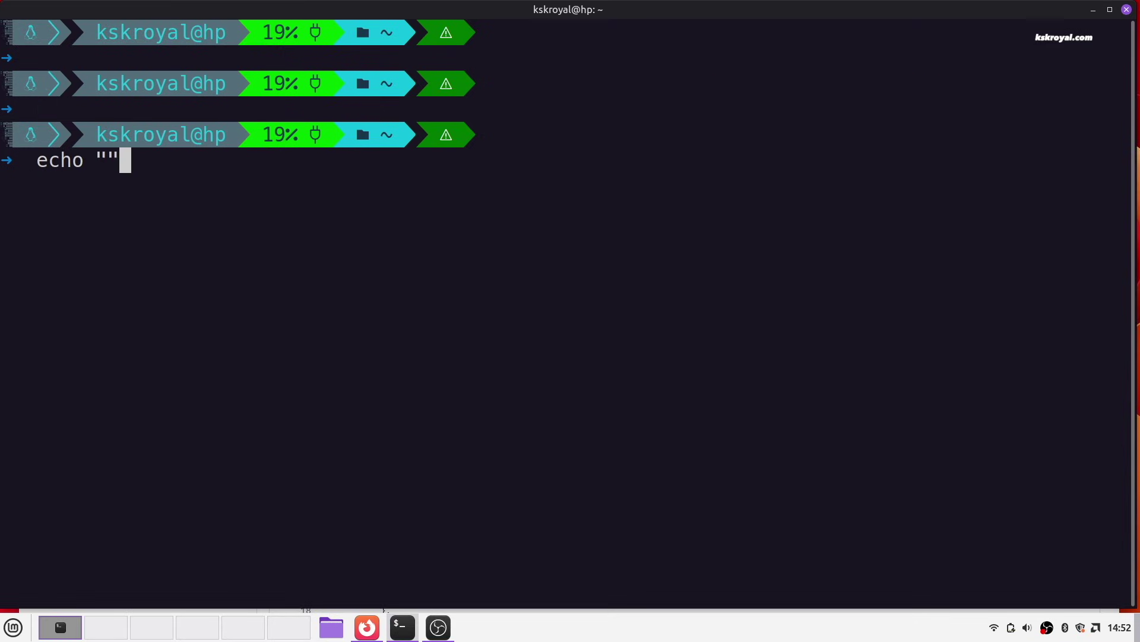
pyautogui.write(' ~/')
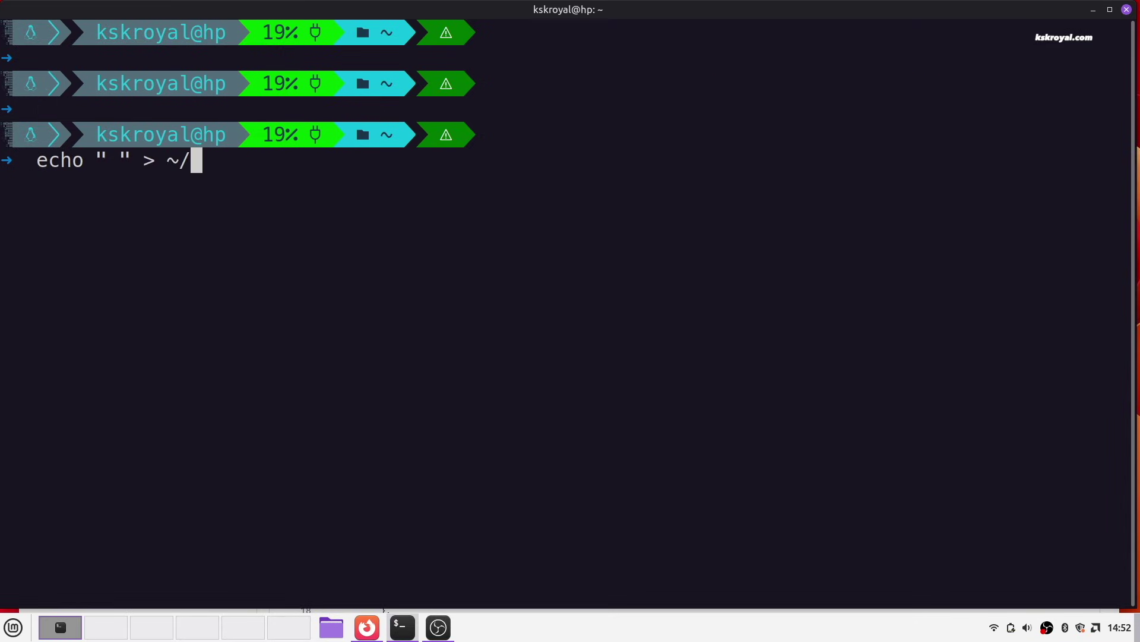
pyautogui.write('ompthemes.json')
pyautogui.press('Return')
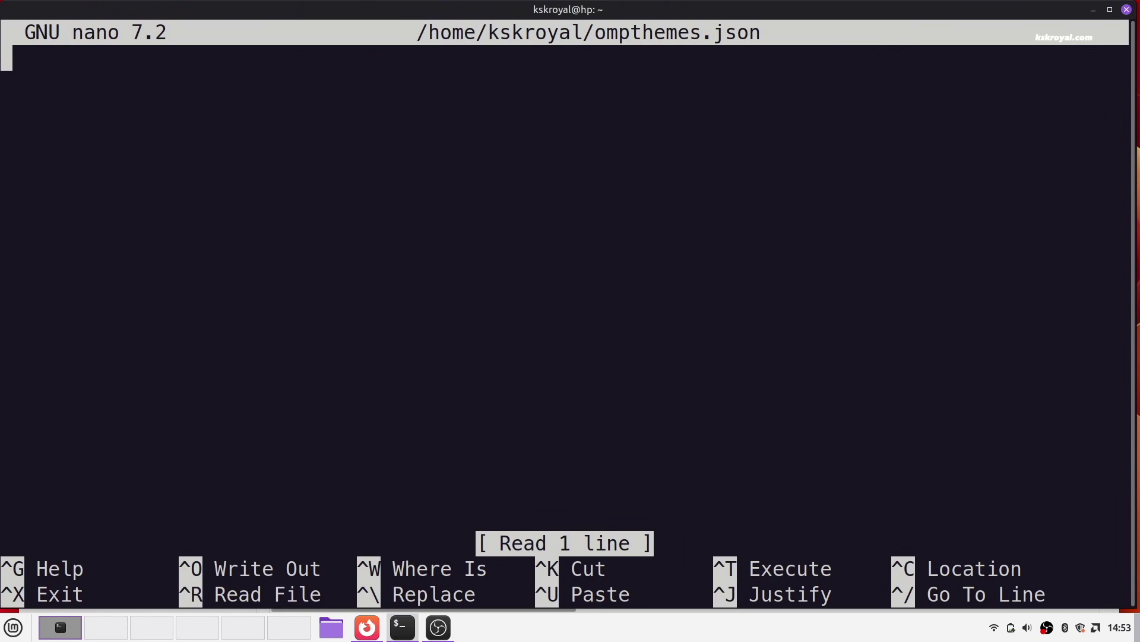
# Paste the clean-detailed theme into ompthemes.json in nano, save it, and reload bash with exec bash
pyautogui.hotkey('ctrl', 'shift', 'v')
pyautogui.hotkey('ctrl', 'o')
pyautogui.press('Return')
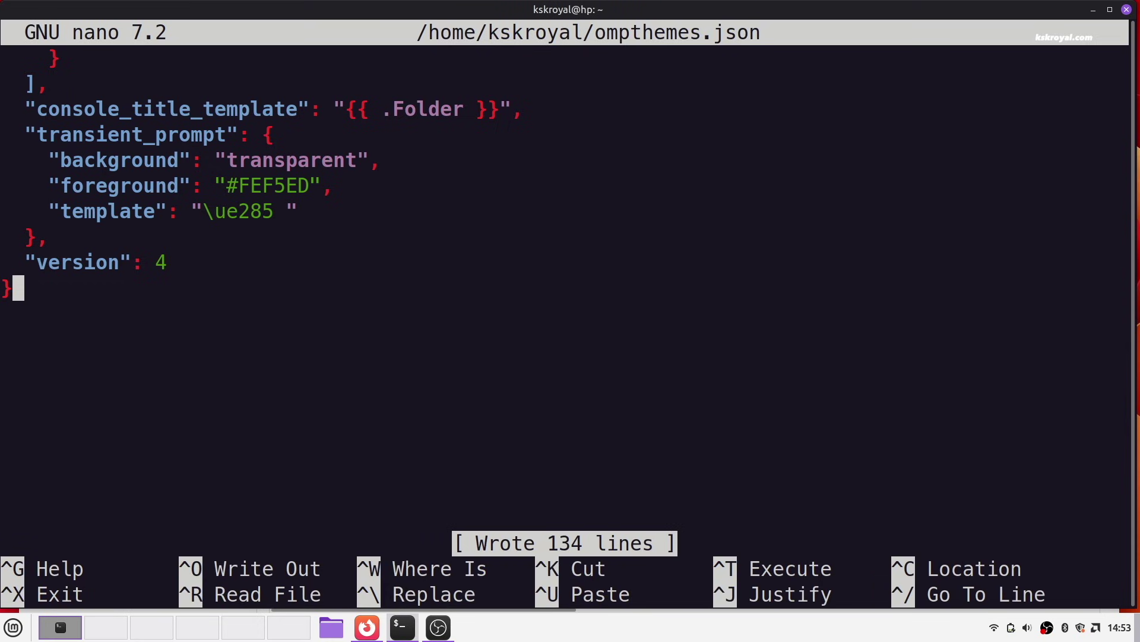
pyautogui.hotkey('ctrl', 'x')
pyautogui.write('exec bash')
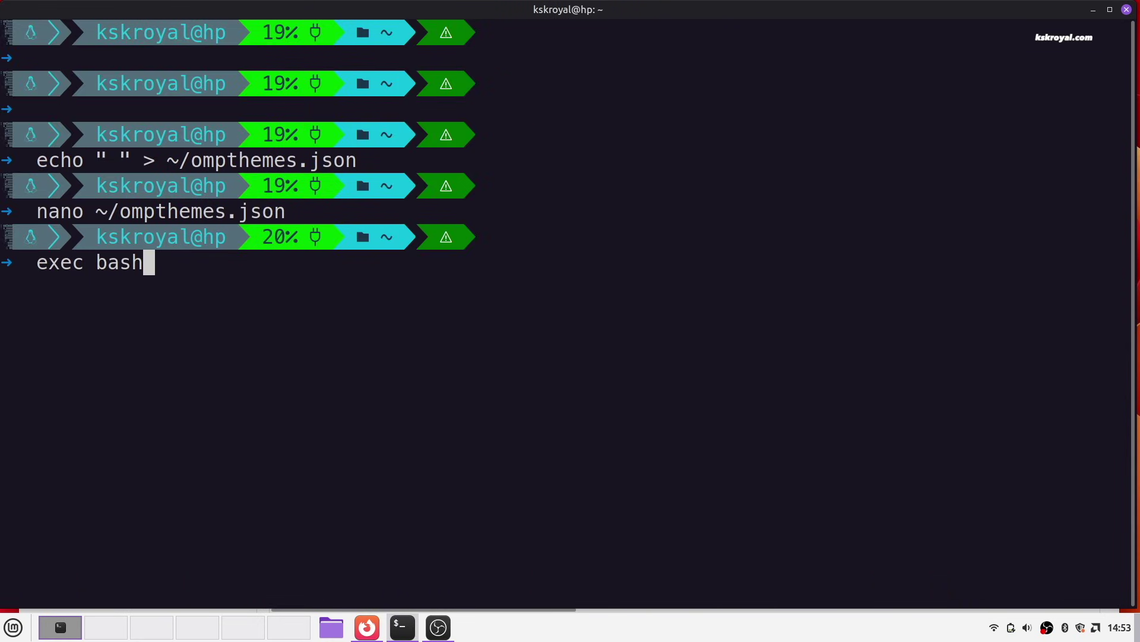
pyautogui.press('Return')
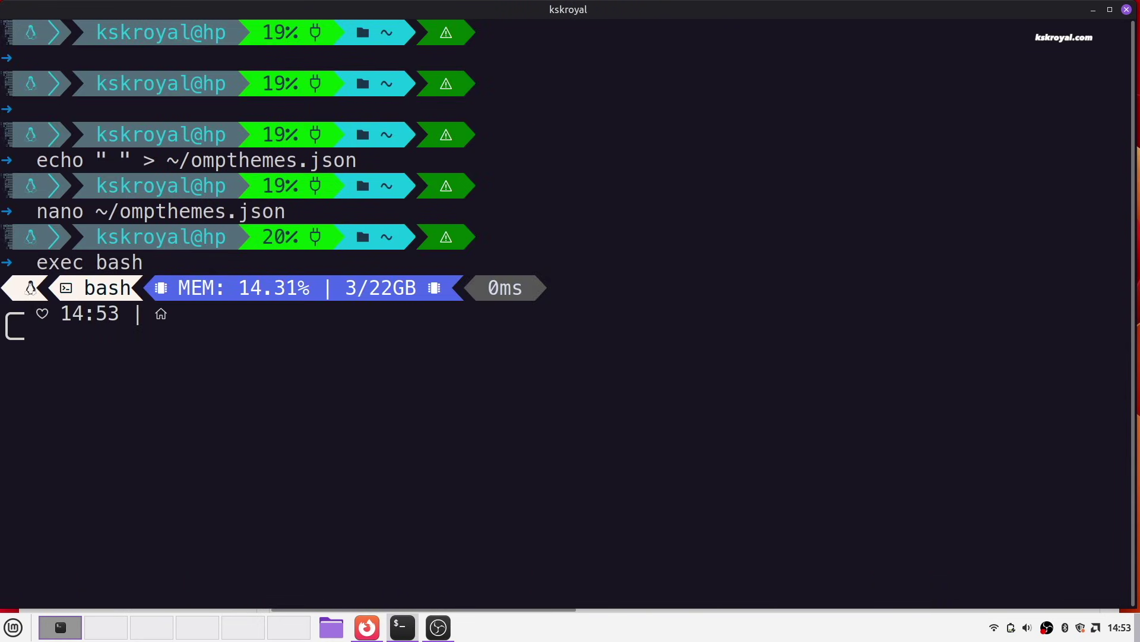
# Clear the terminal, then expand the ble.sh README's curl nightly-build section and select the three Quick INSTALL lines
pyautogui.write('clear')
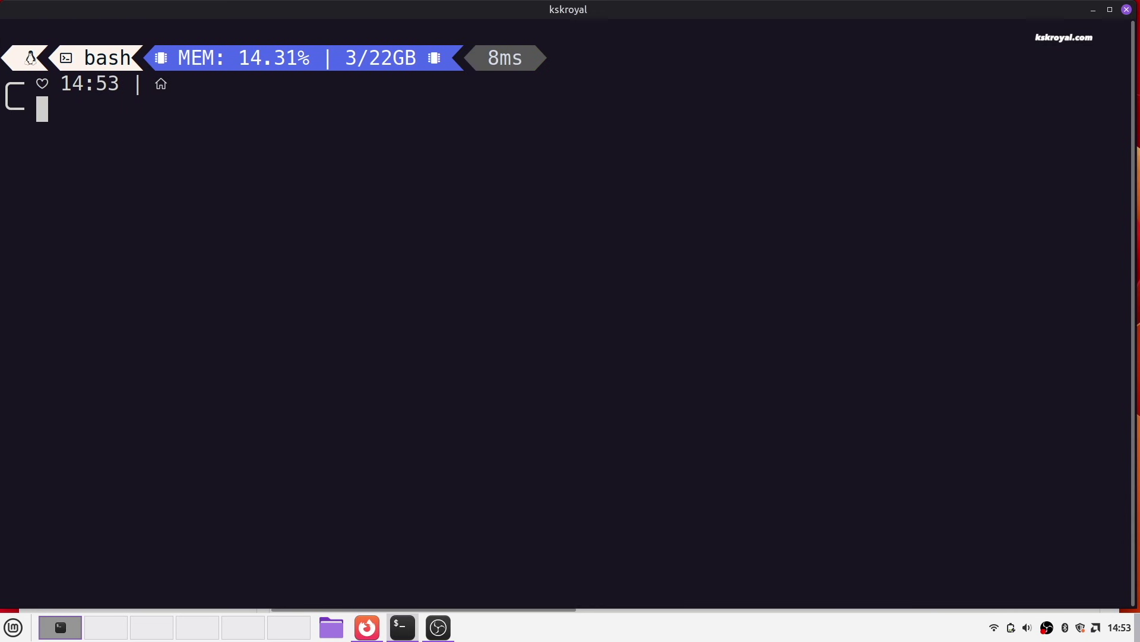
pyautogui.press('Return')
pyautogui.press('Return')
pyautogui.press('Return')
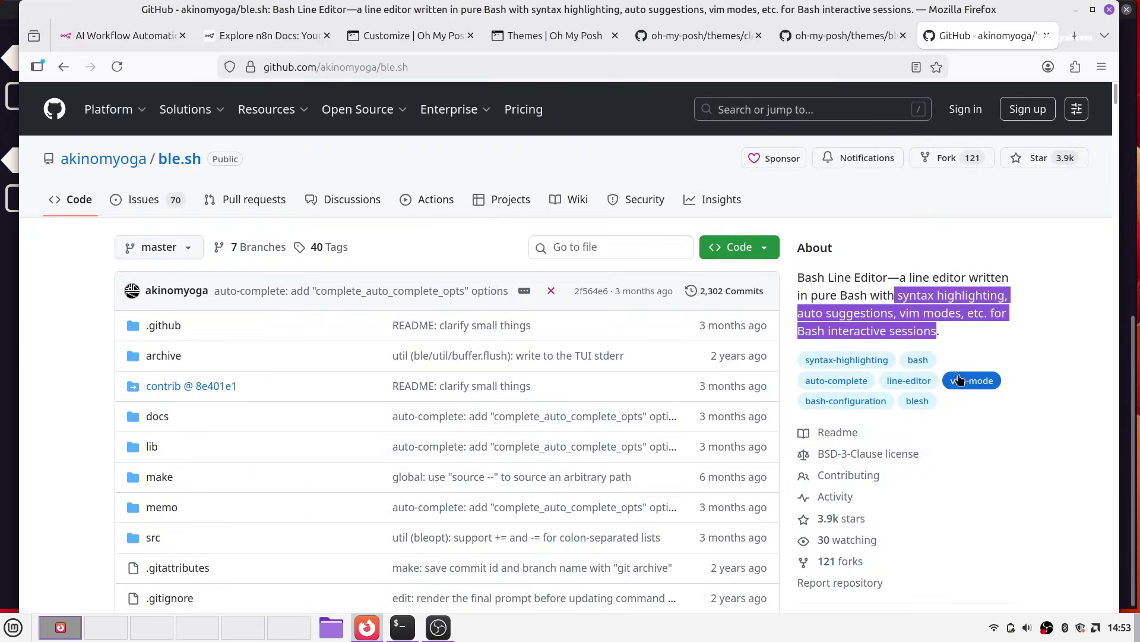
pyautogui.scroll(-5, 1012, 446)
pyautogui.scroll(-15, 1009, 444)
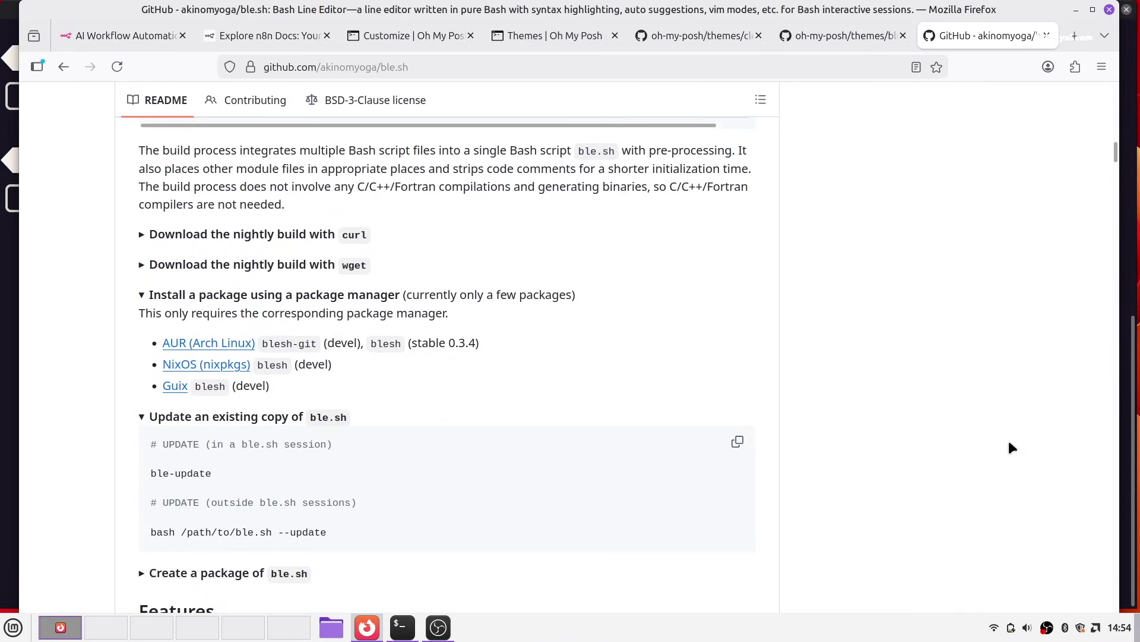
pyautogui.click(144, 236)
pyautogui.moveTo(151, 394); pyautogui.dragTo(507, 431)
pyautogui.rightClick(535, 399)
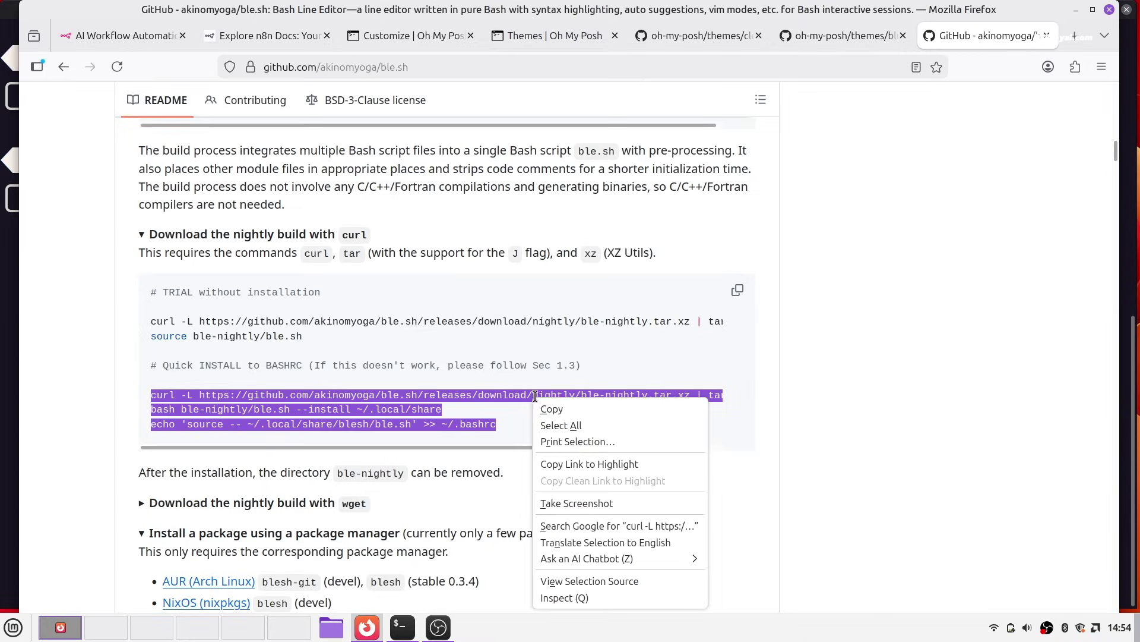
# Copy the three ble.sh Quick INSTALL commands and run them in the terminal
pyautogui.click(654, 404)
pyautogui.hotkey('alt', 'Tab')
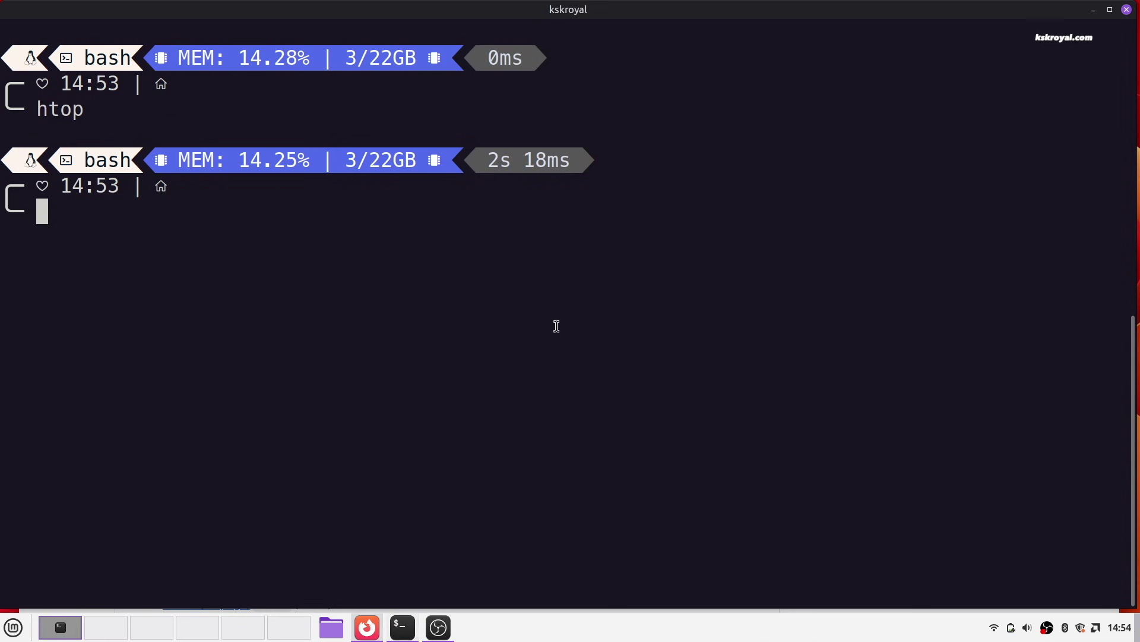
pyautogui.rightClick(457, 246)
pyautogui.click(479, 330)
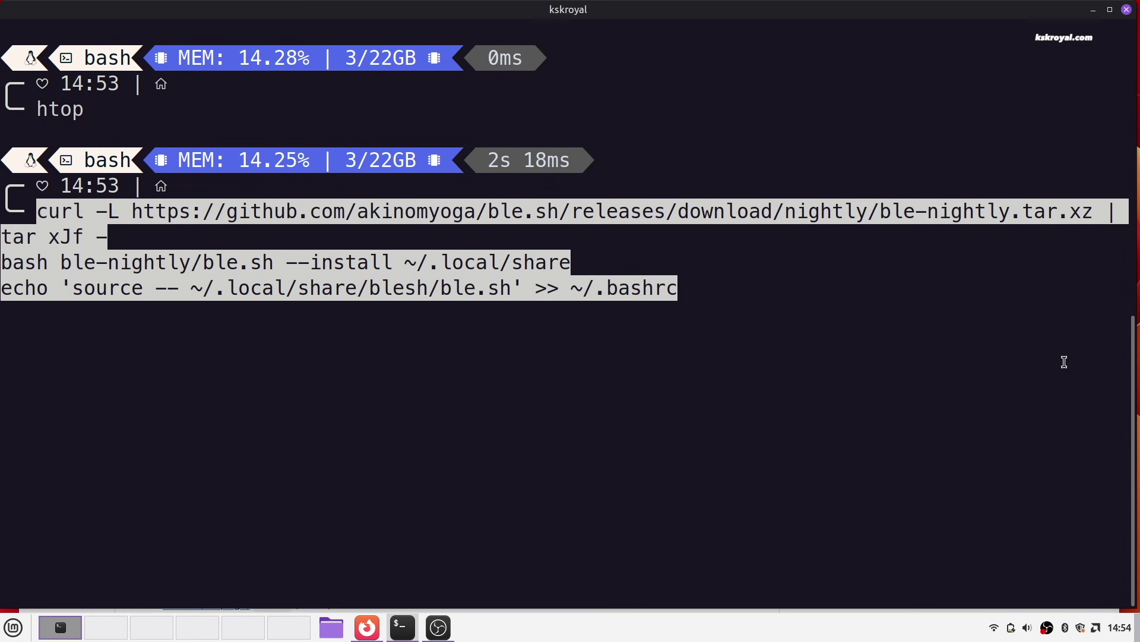
pyautogui.press('Return')
pyautogui.press('Return')
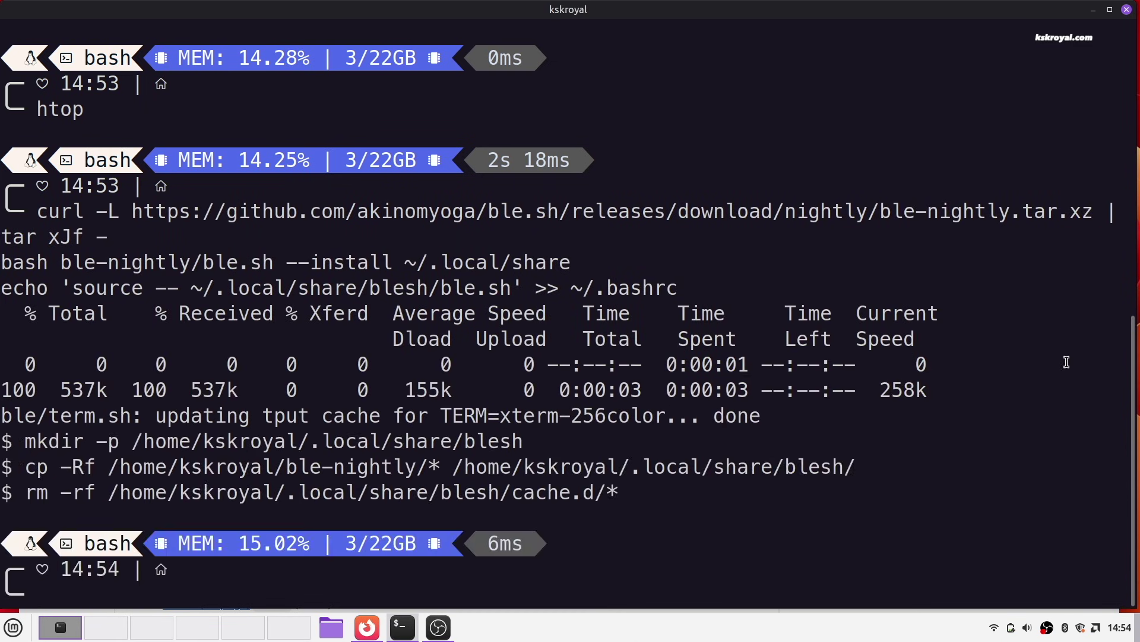
# Clear the screen and restart bash so ble.sh loads
pyautogui.write('clear')
pyautogui.press('Return')
pyautogui.write('e')
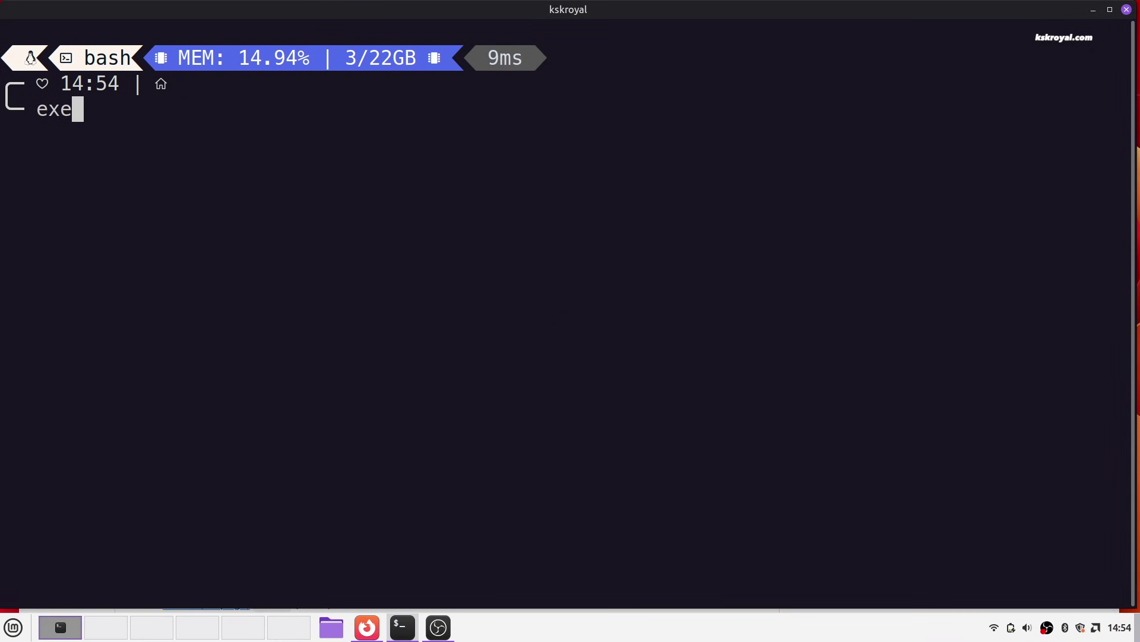
pyautogui.write('xzc bash')
pyautogui.press('Return')
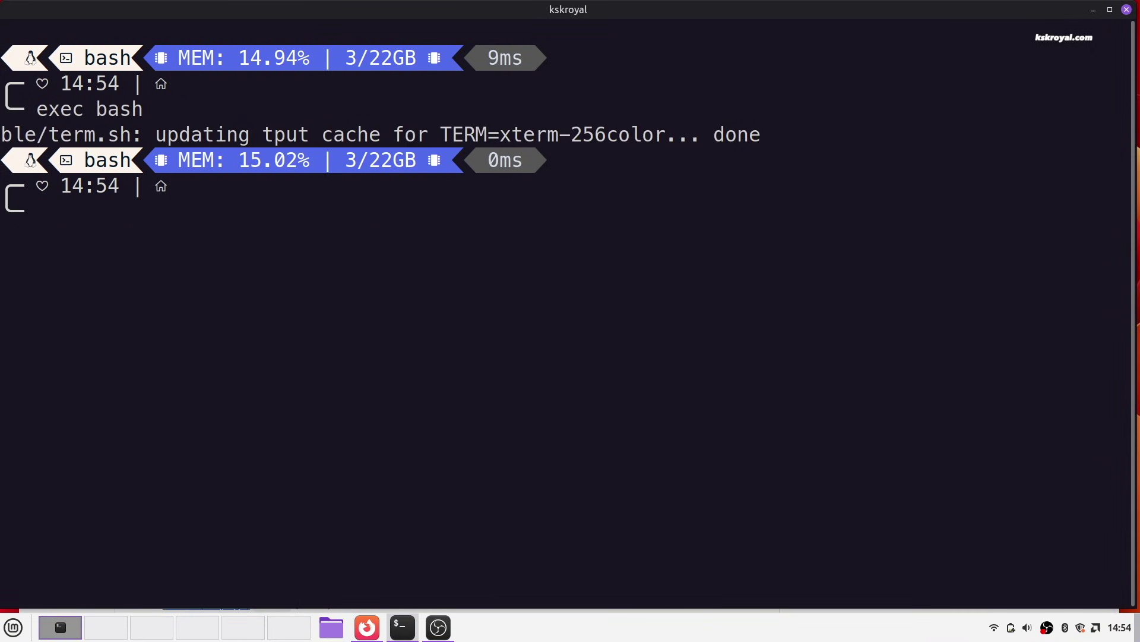
pyautogui.write('clear')
pyautogui.press('Tab')
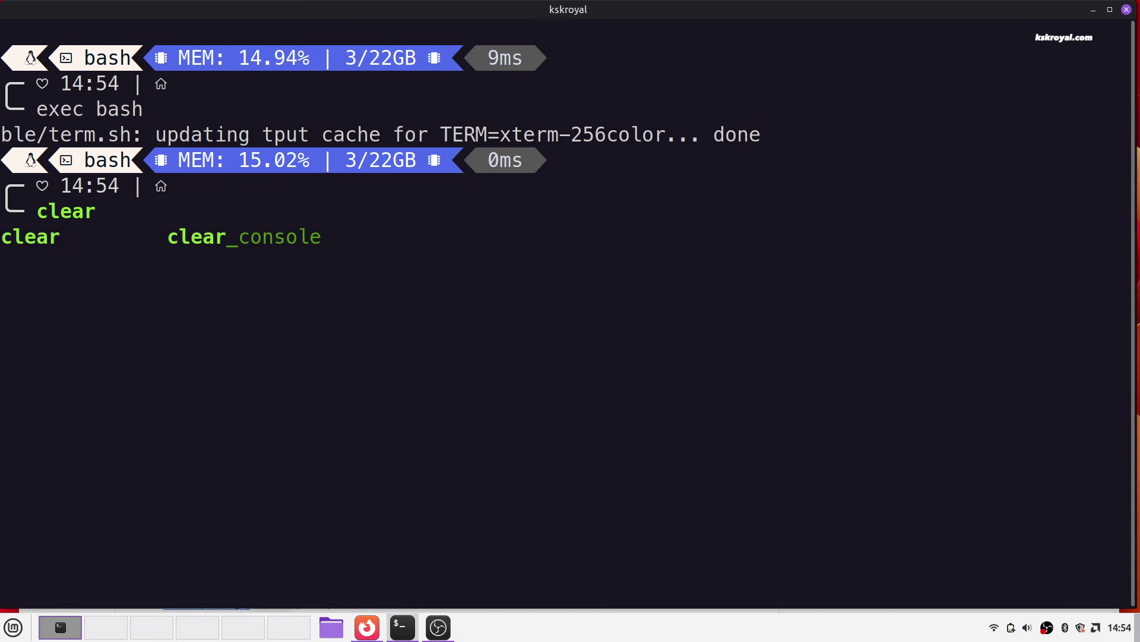
pyautogui.press('Return')
# Test ble.sh inline suggestions with partial 'sudo apt update' and 'ls *json' commands
pyautogui.write('sudo ')
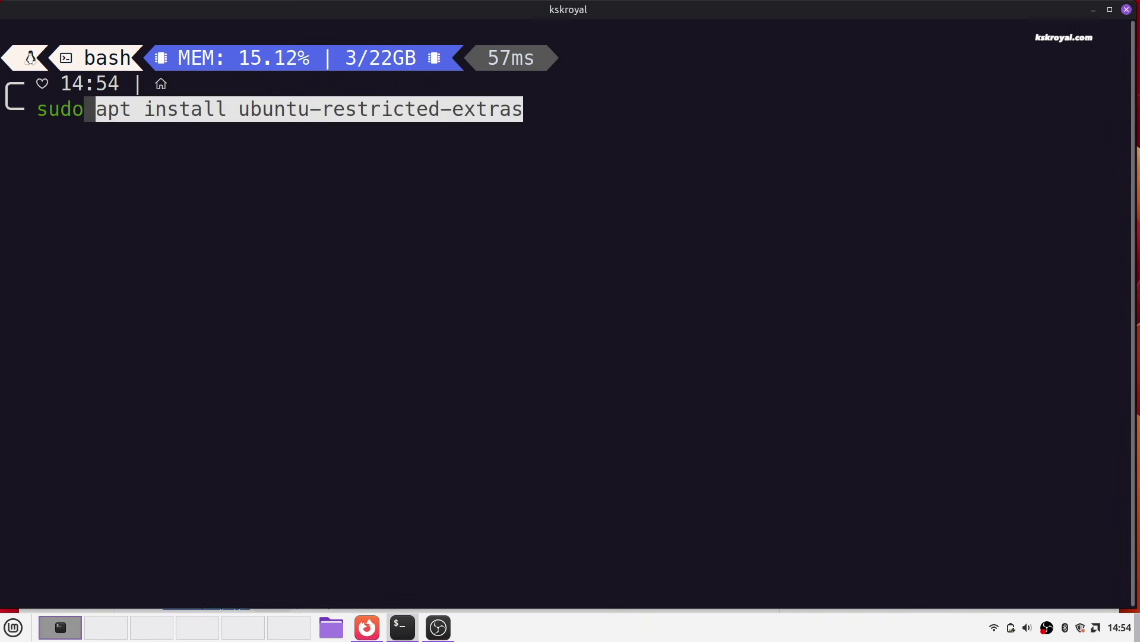
pyautogui.write('apt u')
pyautogui.press('BackSpace')
pyautogui.press('BackSpace')
pyautogui.write('upg')
pyautogui.press('BackSpace')
pyautogui.write('date')
pyautogui.press('BackSpace')
pyautogui.press('BackSpace')
pyautogui.press('BackSpace')
pyautogui.press('BackSpace')
pyautogui.press('BackSpace')
pyautogui.press('BackSpace')
pyautogui.press('BackSpace')
pyautogui.press('BackSpace')
pyautogui.press('BackSpace')
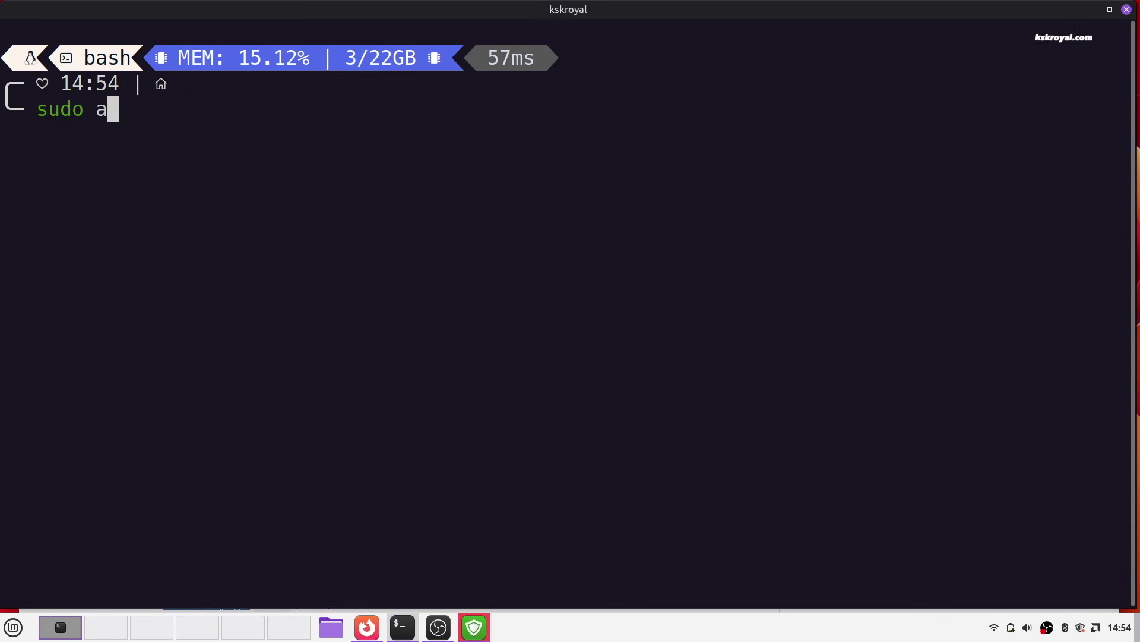
pyautogui.press('BackSpace')
pyautogui.press('BackSpace')
pyautogui.press('BackSpace')
pyautogui.press('BackSpace')
pyautogui.press('BackSpace')
pyautogui.press('BackSpace')
pyautogui.write('ls')
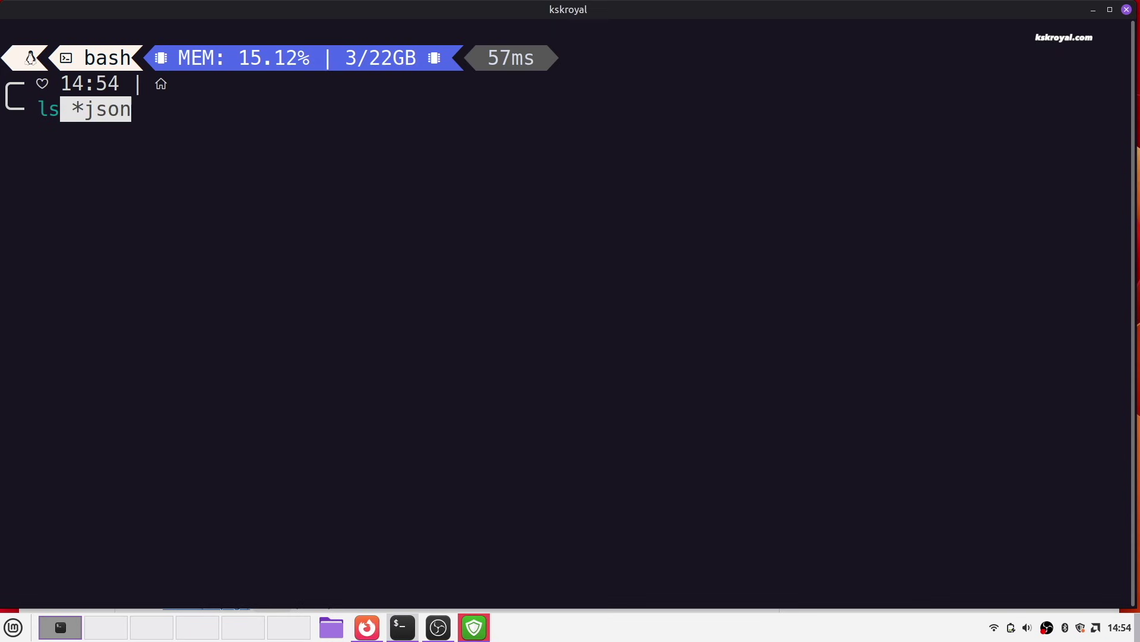
pyautogui.press('Right')
pyautogui.press('BackSpace')
pyautogui.press('BackSpace')
pyautogui.press('BackSpace')
pyautogui.press('BackSpace')
pyautogui.press('BackSpace')
pyautogui.press('BackSpace')
pyautogui.press('BackSpace')
pyautogui.press('BackSpace')
# Accept the ubuntu-restricted-extras suggestion, then rework the line toward 'nvidia'
pyautogui.write('sud')
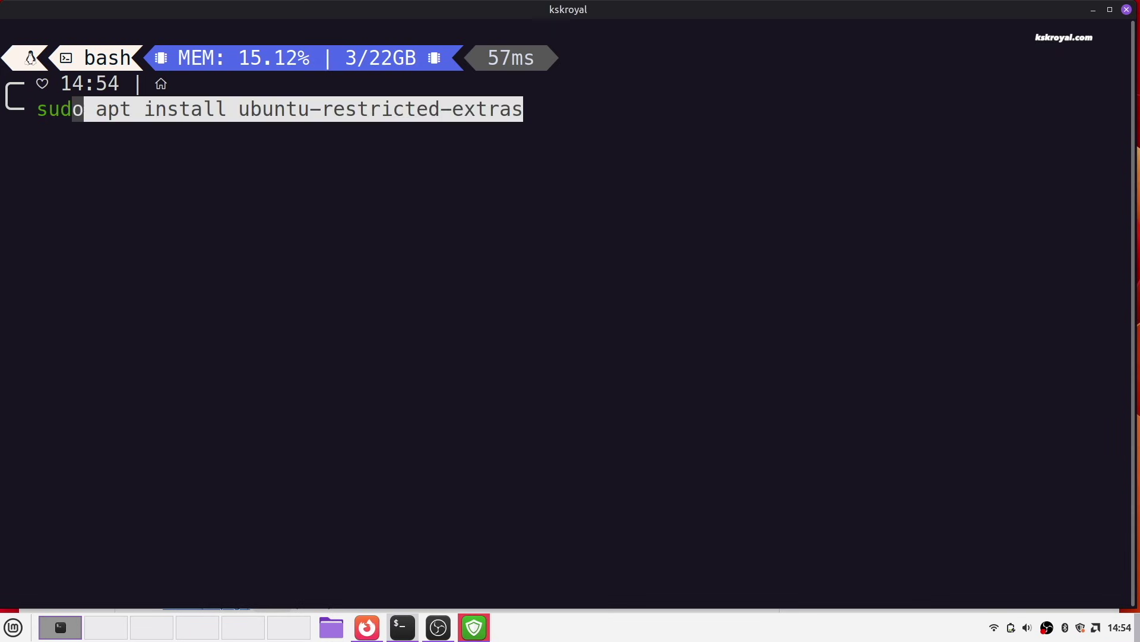
pyautogui.write('o apt install ub')
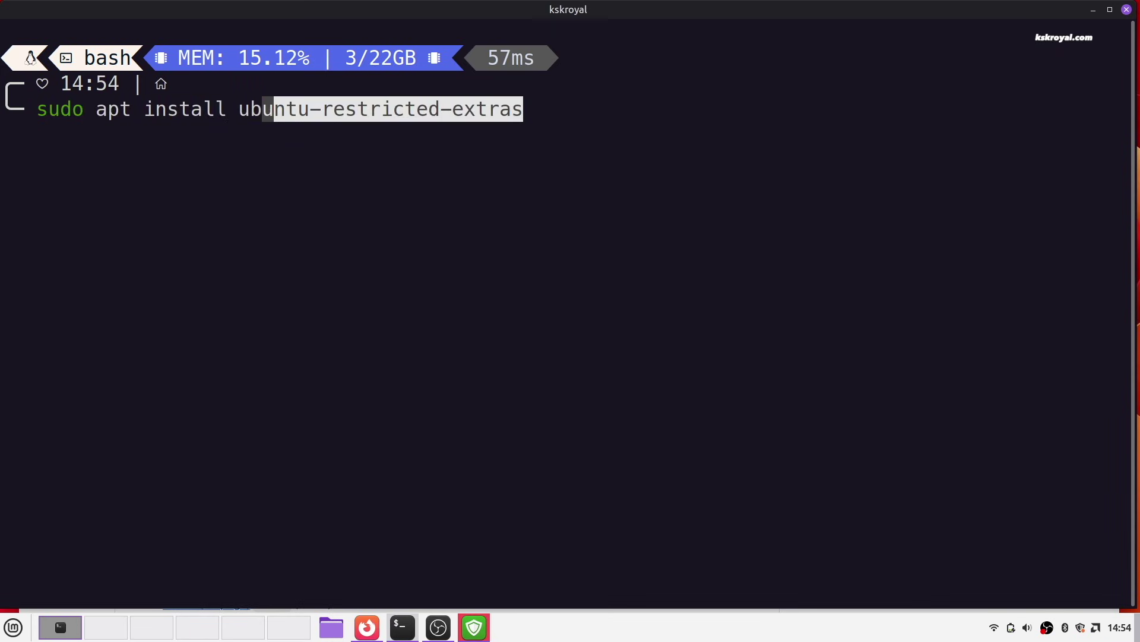
pyautogui.press('Right')
pyautogui.press('Home')
pyautogui.write('k')
pyautogui.hotkey('ctrl', 'k')
pyautogui.write('nvi')
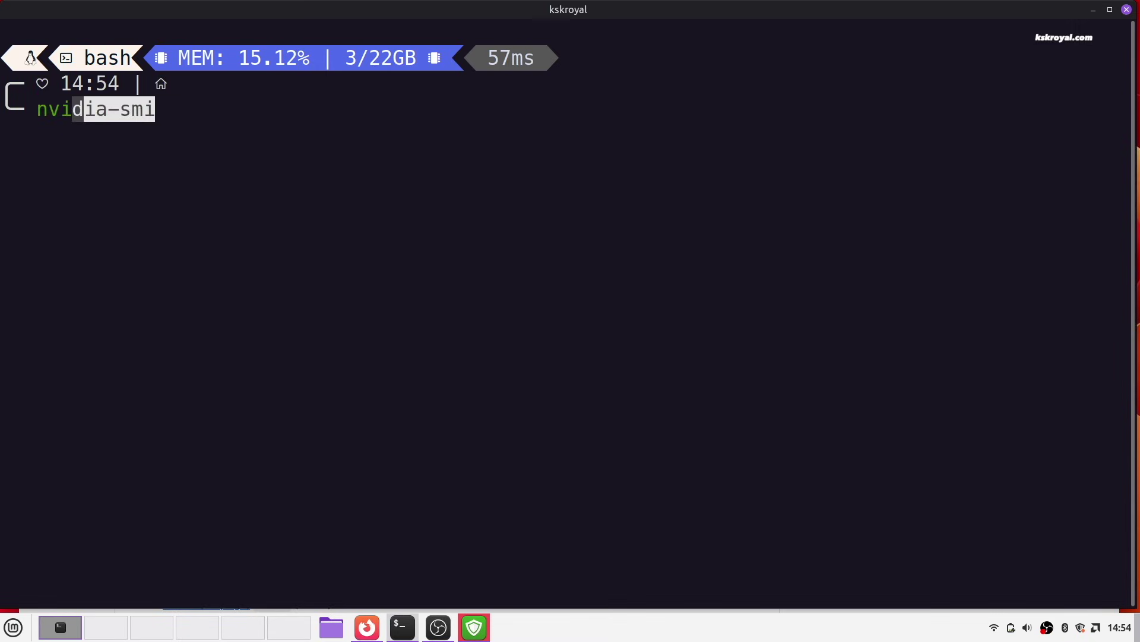
pyautogui.write('s')
pyautogui.press('BackSpace')
pyautogui.press('BackSpace')
pyautogui.write('d')
pyautogui.press('BackSpace')
pyautogui.write('idia')
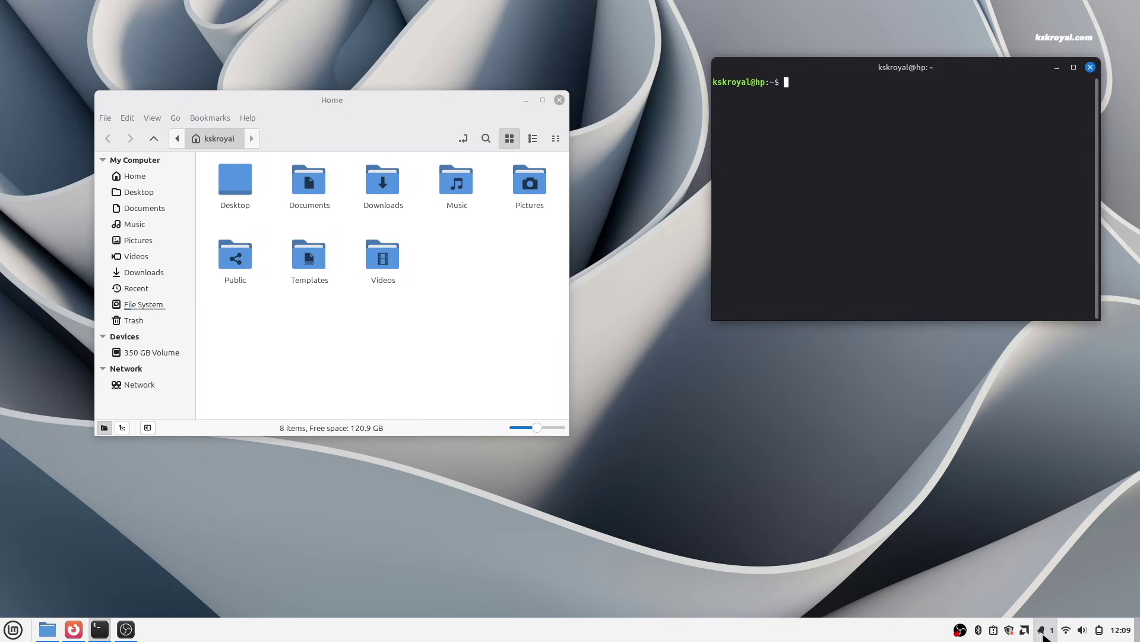
# Check the notifications panel and the calendar popup, then close it
pyautogui.click(1043, 629)
pyautogui.click(1121, 629)
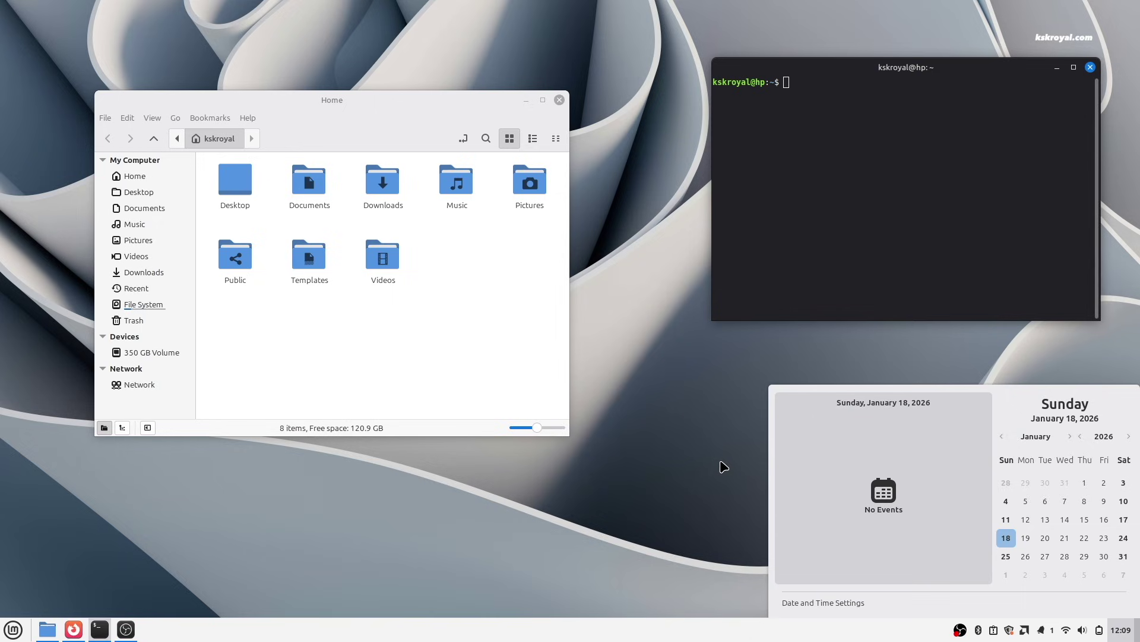
pyautogui.click(724, 467)
# Launch Calculator from the Menu and rearrange the Calculator and Files windows
pyautogui.click(13, 629)
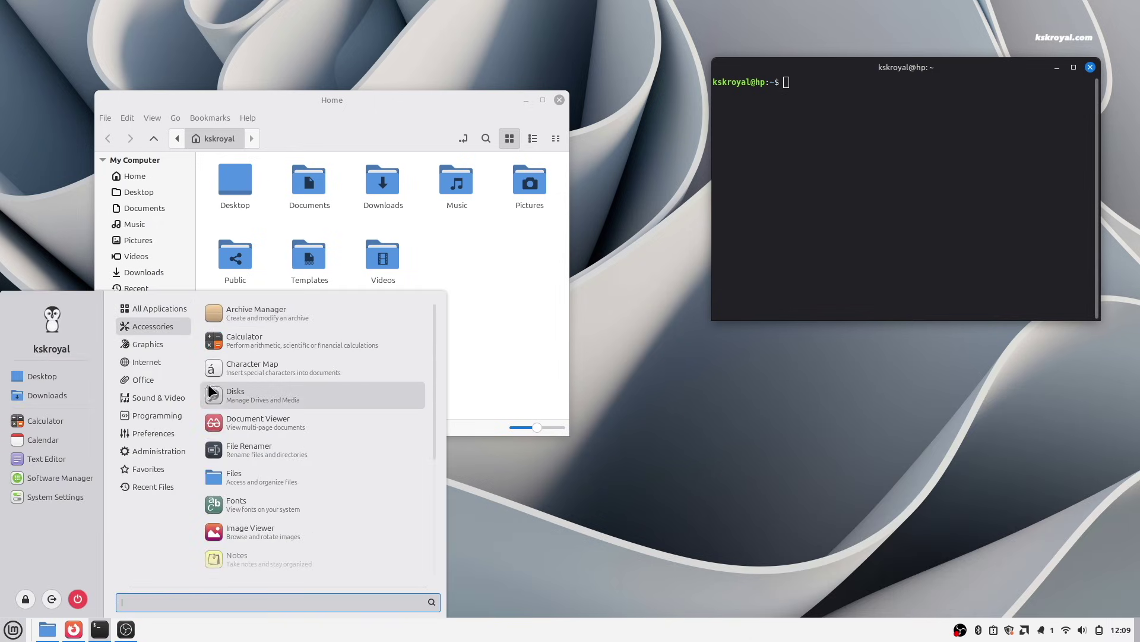
pyautogui.click(279, 343)
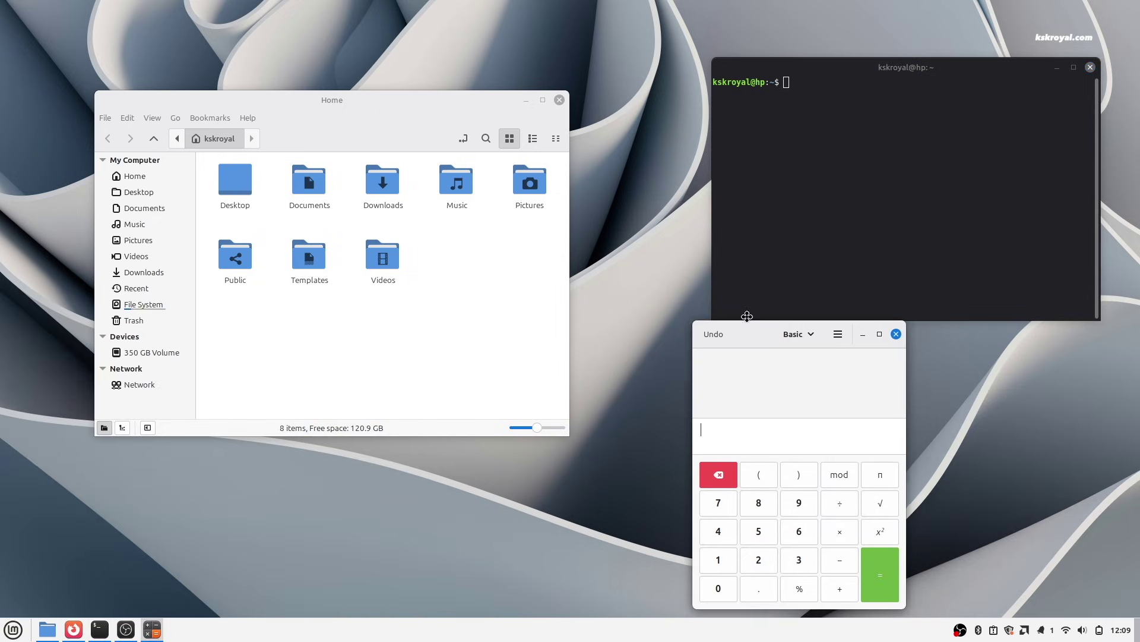
pyautogui.moveTo(736, 309); pyautogui.dragTo(596, 142)
pyautogui.moveTo(427, 100); pyautogui.dragTo(362, 55)
pyautogui.press('super')
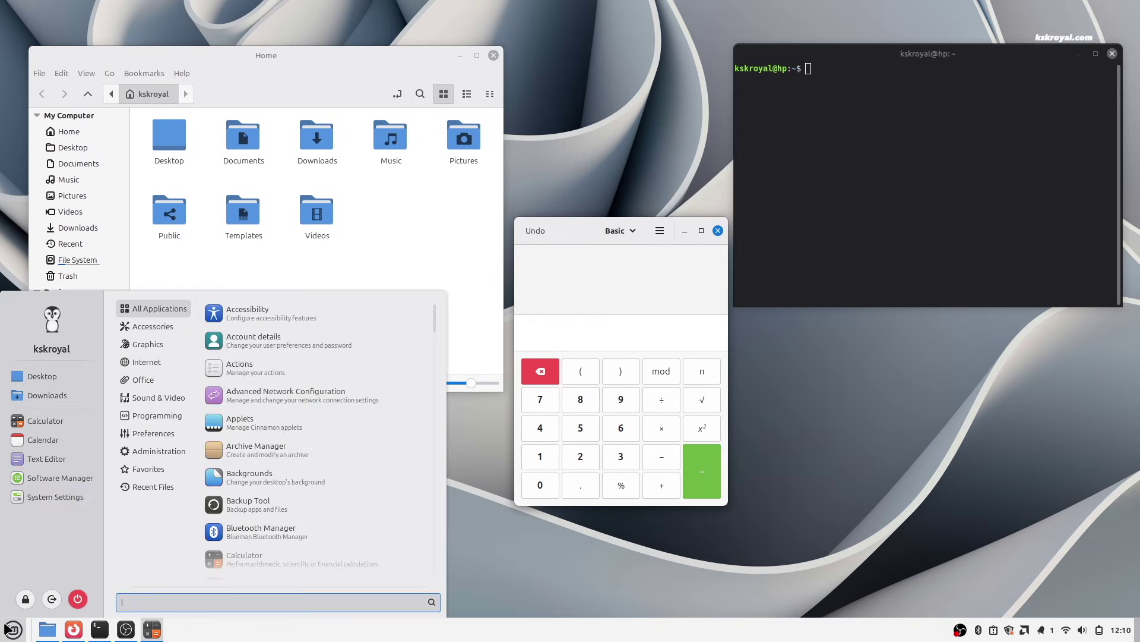
# In System Settings > Display, enable fractional scaling controls and set the monitor scale to 125 %
pyautogui.click(67, 496)
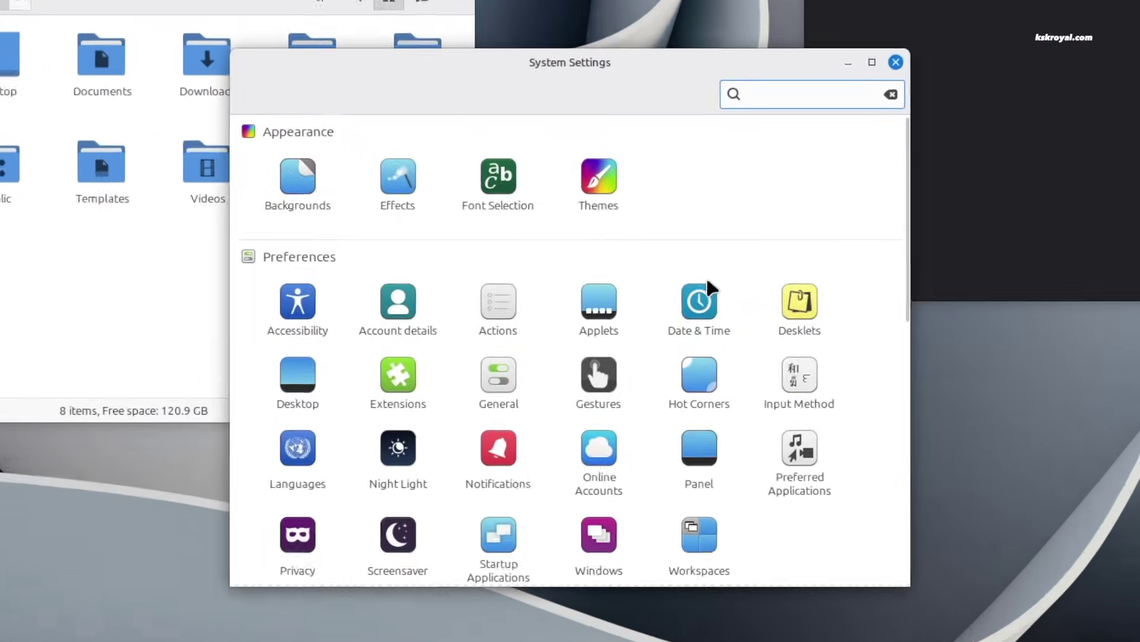
pyautogui.scroll(-7, 658, 302)
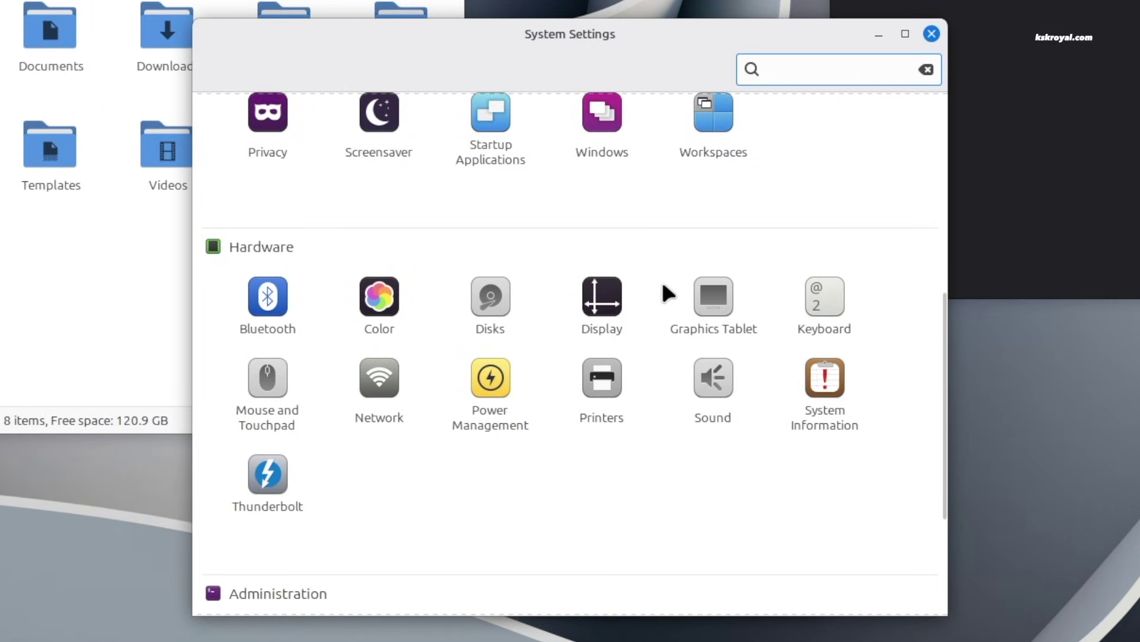
pyautogui.click(589, 324)
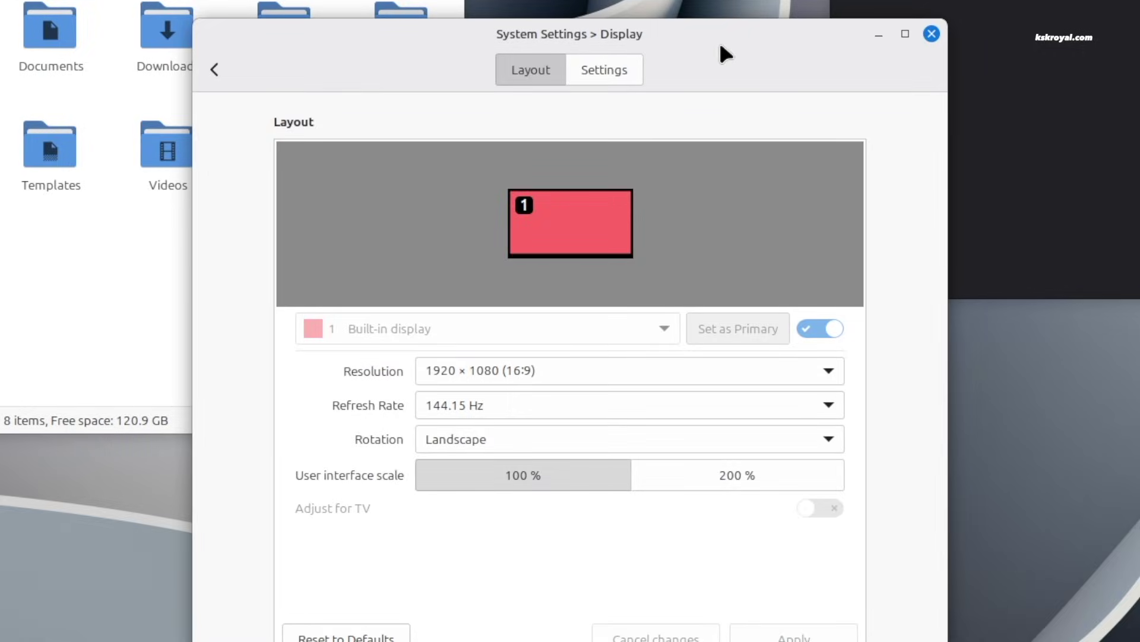
pyautogui.moveTo(719, 40); pyautogui.dragTo(732, 2)
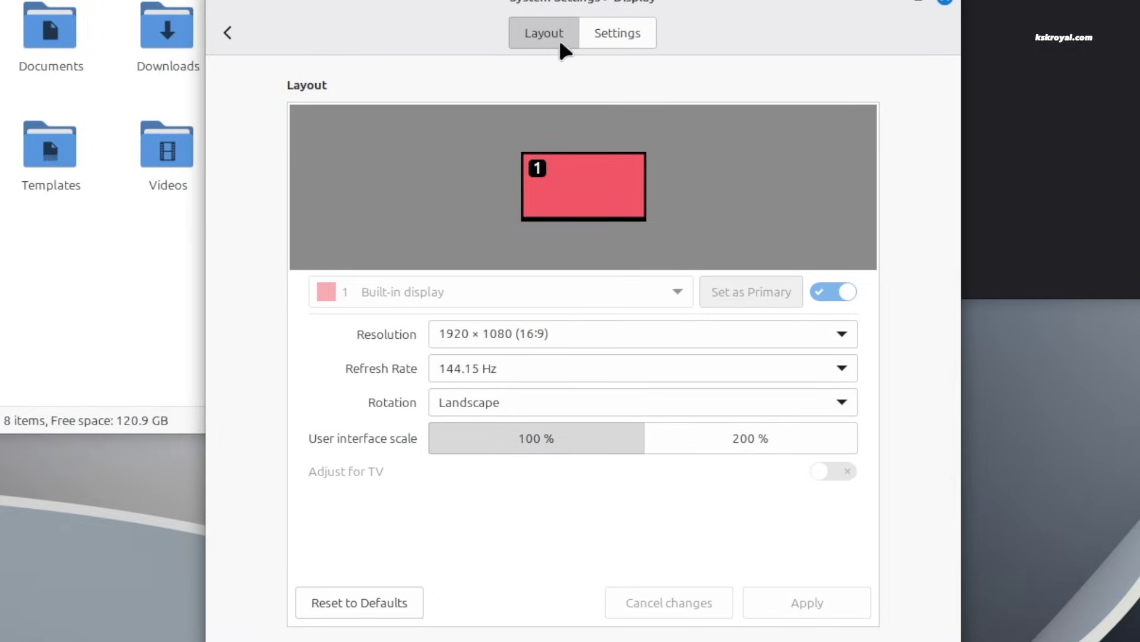
pyautogui.click(625, 41)
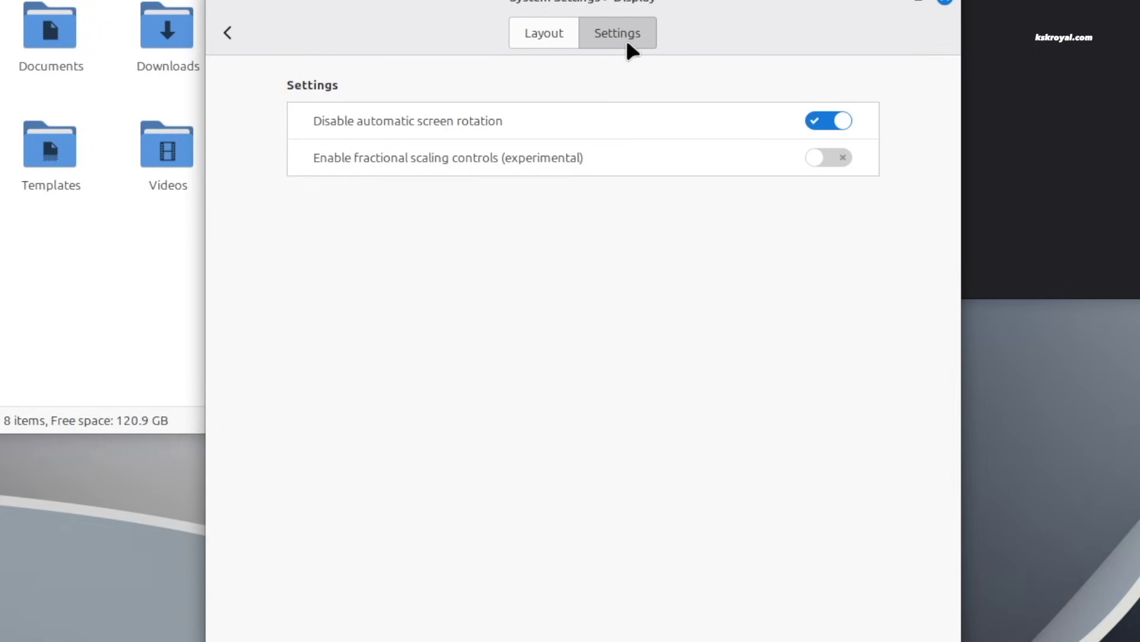
pyautogui.click(845, 158)
pyautogui.click(796, 207)
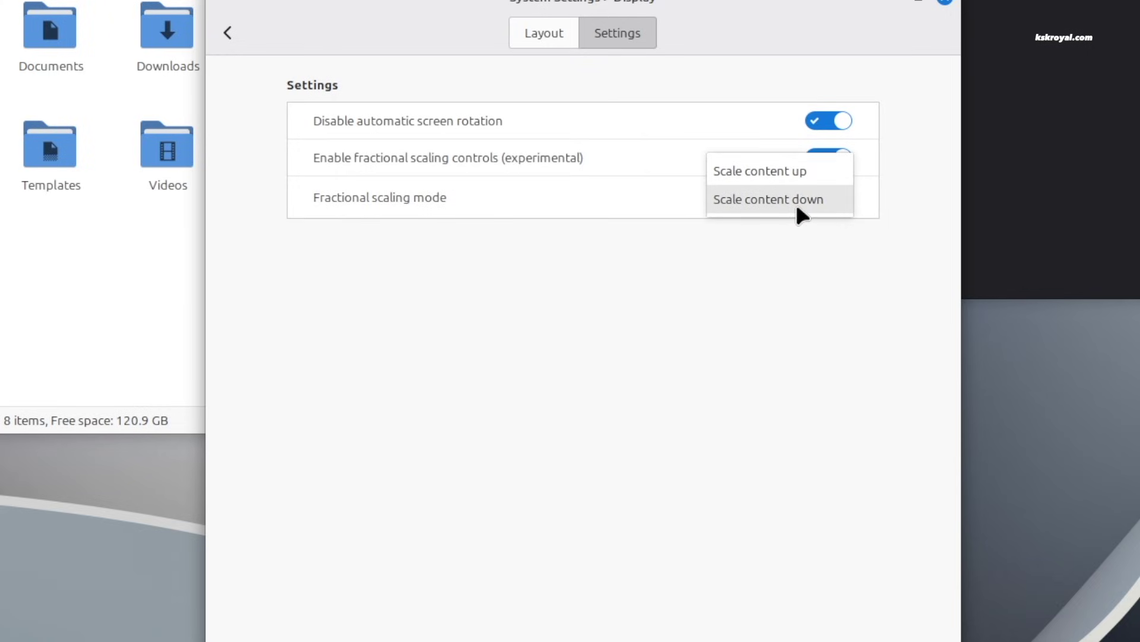
pyautogui.click(785, 280)
pyautogui.click(554, 33)
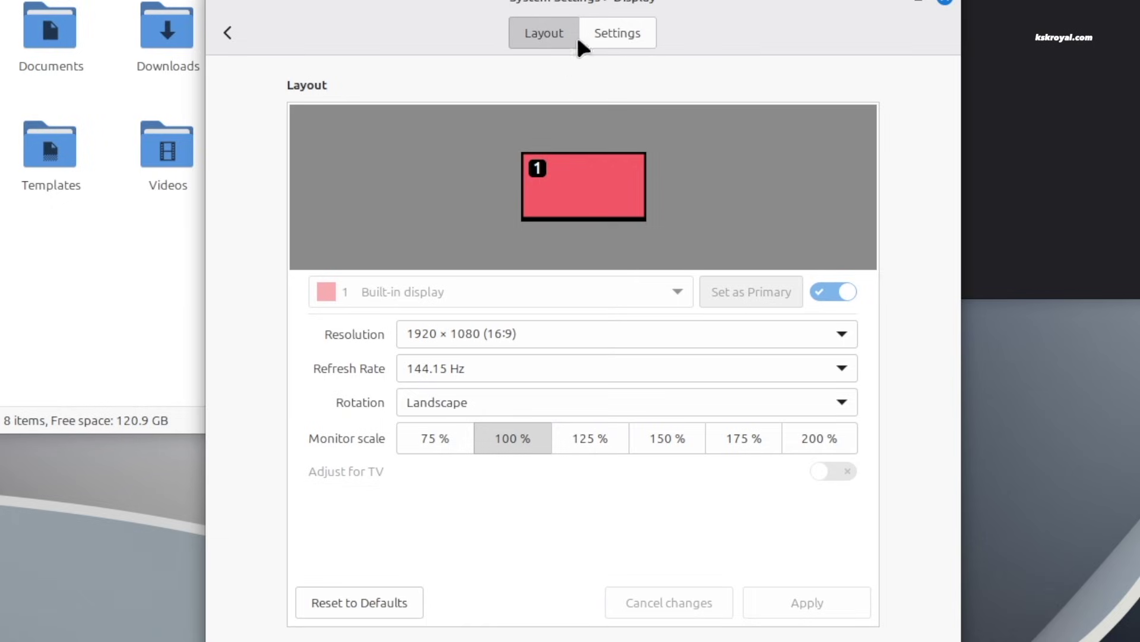
pyautogui.click(591, 434)
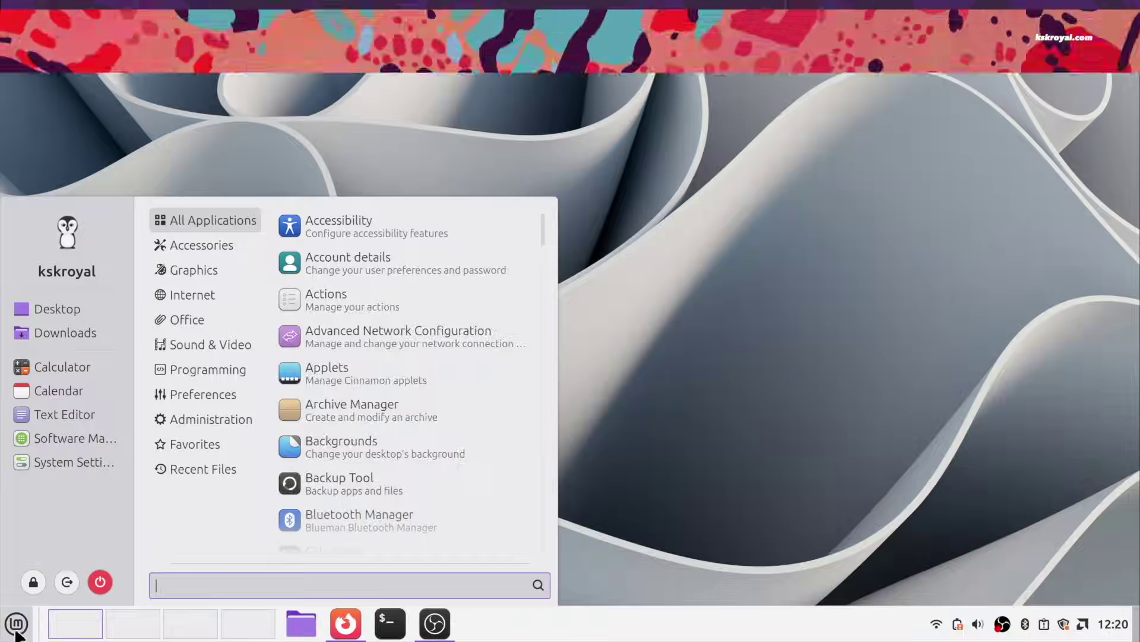
# Close the applications menu and dismiss the calendar popup
pyautogui.moveTo(205, 469)
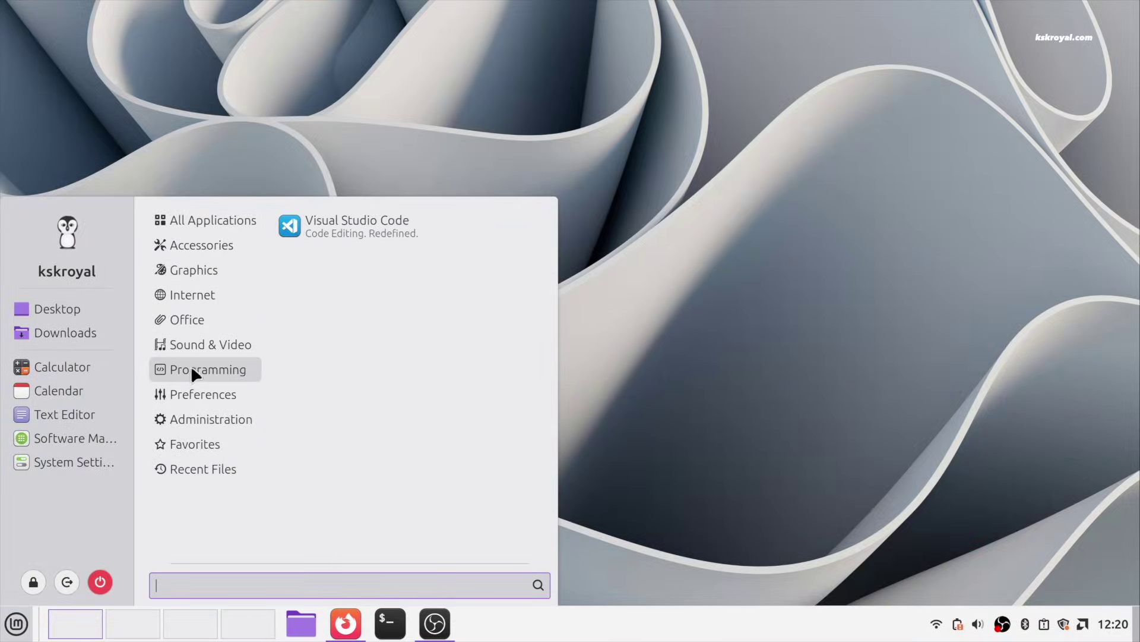
pyautogui.moveTo(187, 444)
pyautogui.moveTo(220, 220)
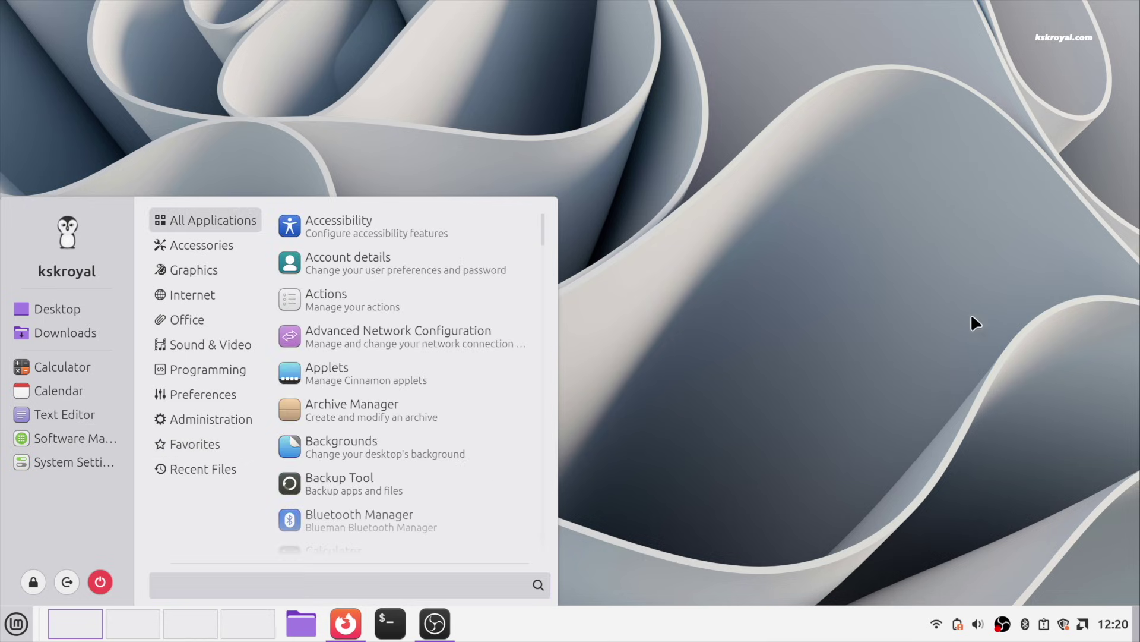
pyautogui.click(1113, 624)
pyautogui.click(1112, 623)
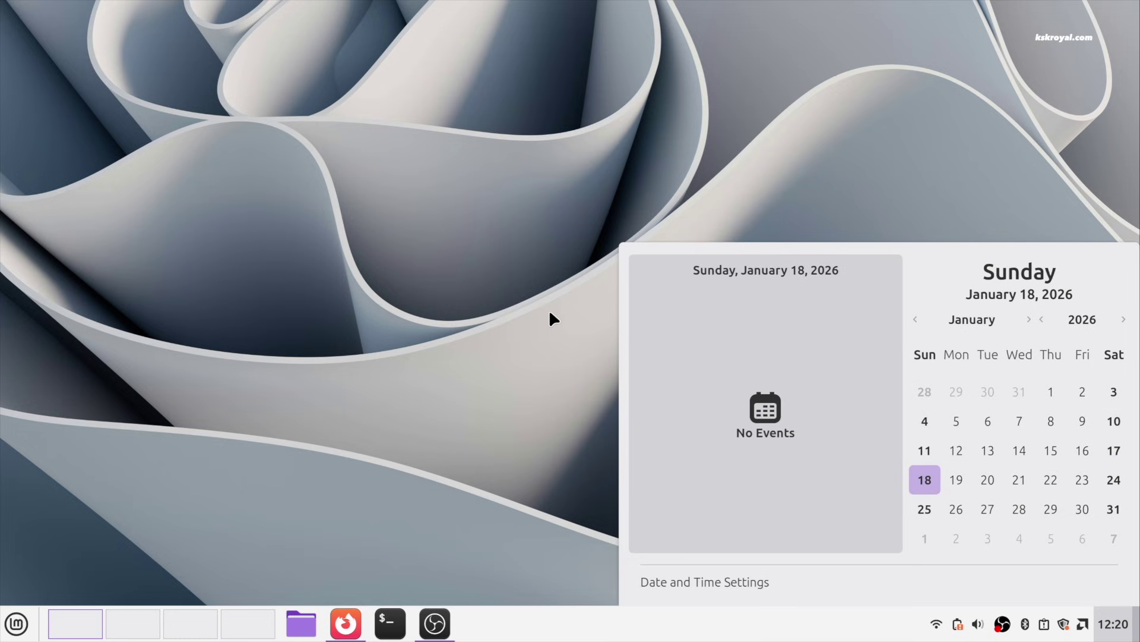
pyautogui.click(448, 454)
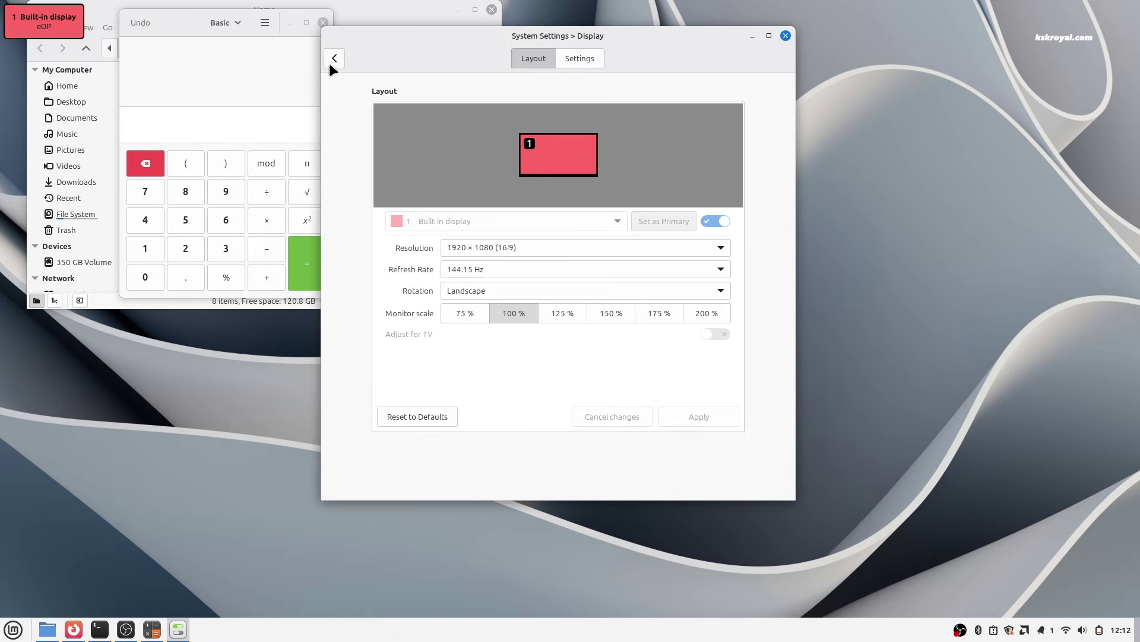
# Turn on Large text under Accessibility, rearrange windows, and toggle it off and on again
pyautogui.click(331, 63)
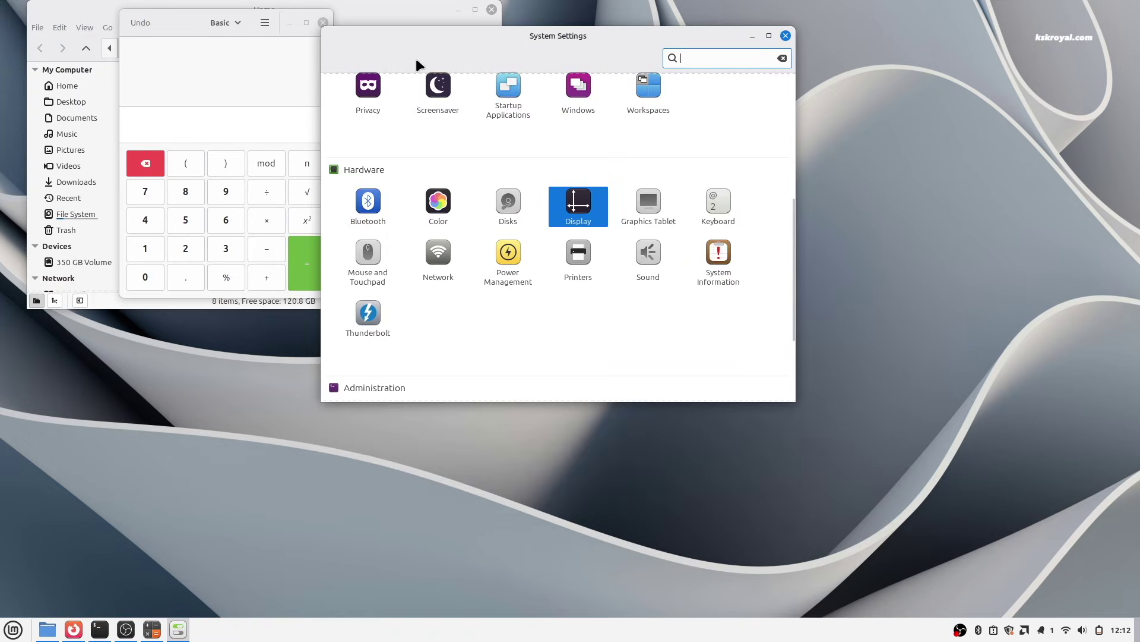
pyautogui.scroll(8, 665, 342)
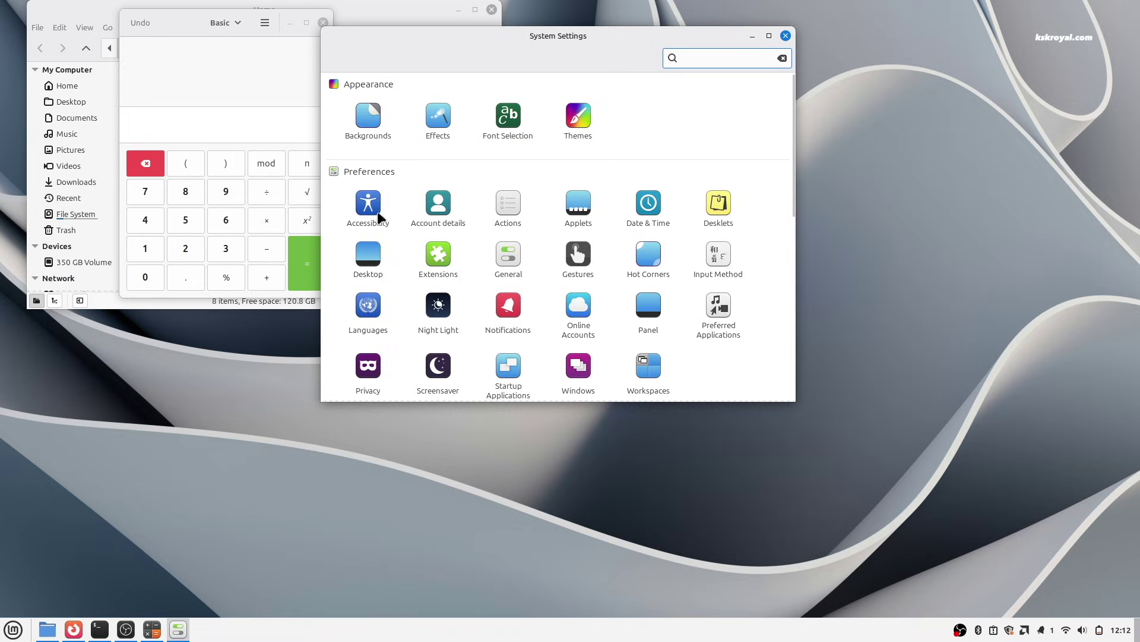
pyautogui.click(371, 210)
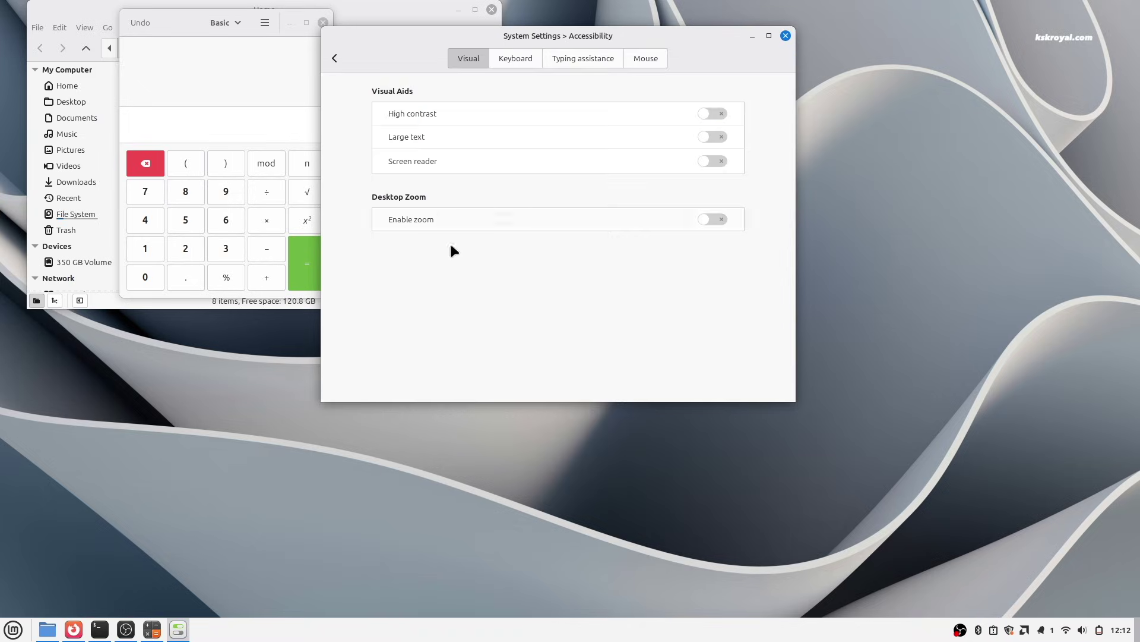
pyautogui.click(715, 136)
pyautogui.moveTo(716, 41); pyautogui.dragTo(987, 143)
pyautogui.moveTo(178, 22); pyautogui.dragTo(266, 332)
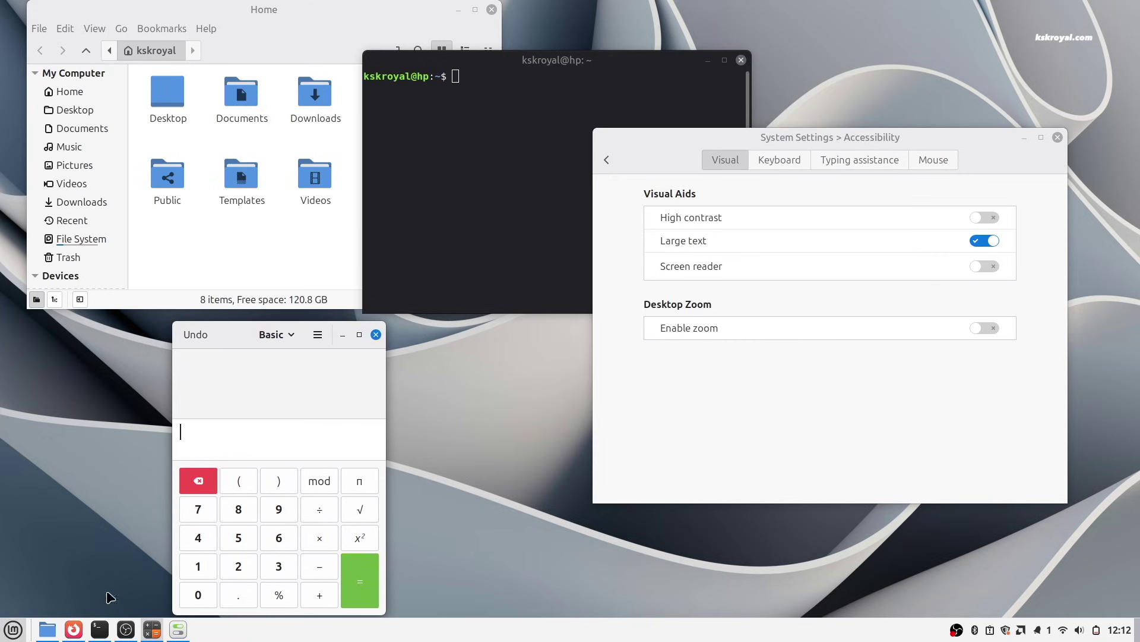
pyautogui.click(985, 240)
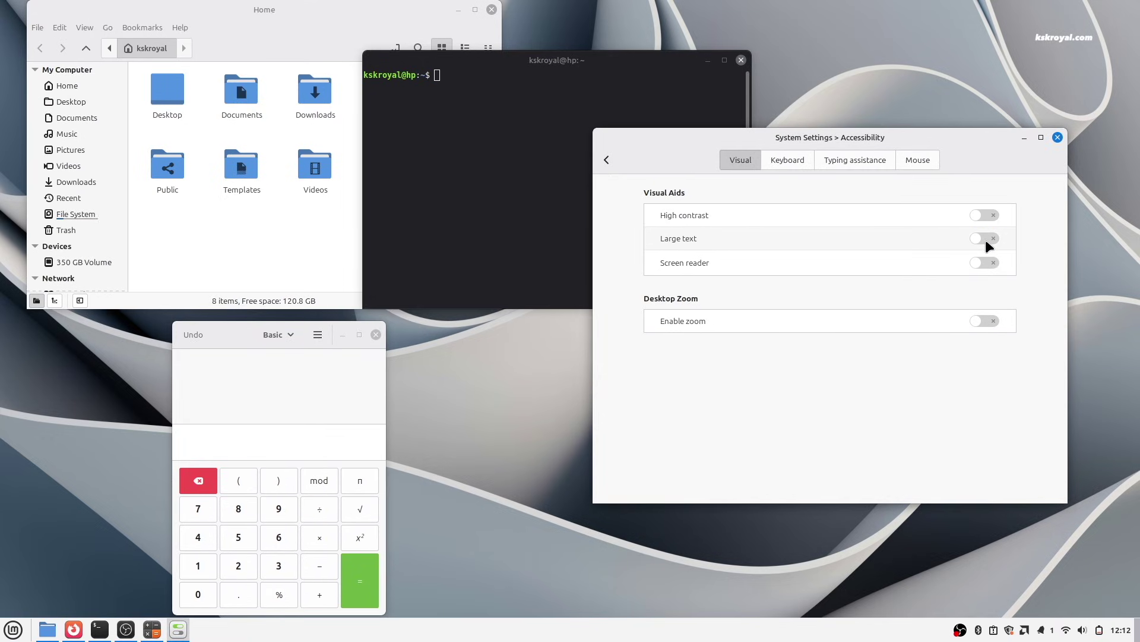
pyautogui.click(985, 240)
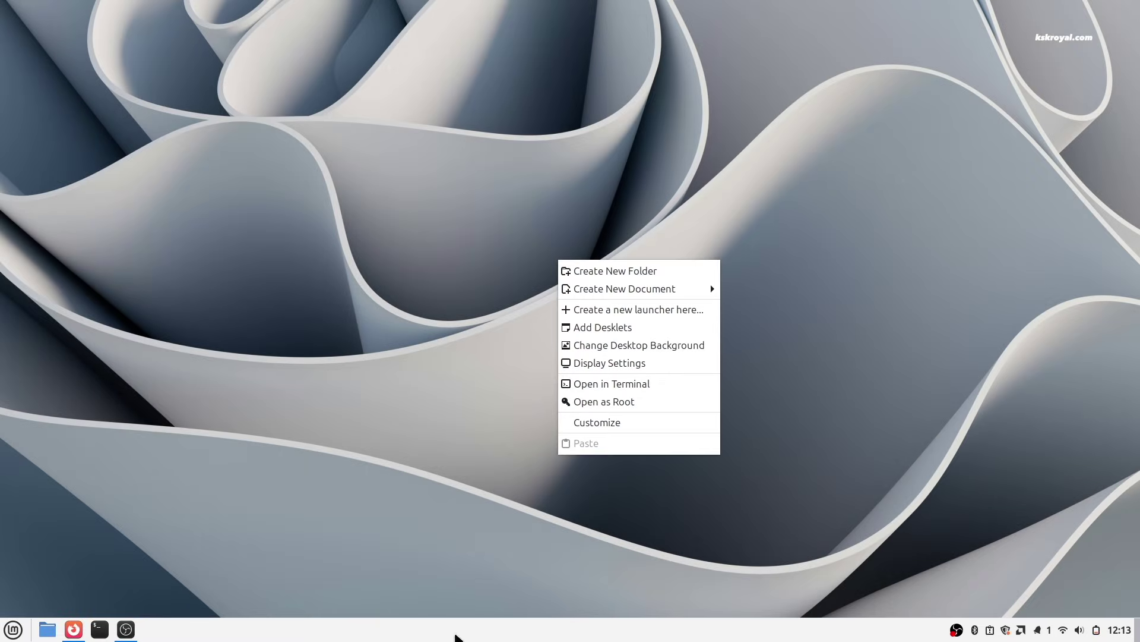
# Open the desktop layout window, then bring up the Panel page in System Settings
pyautogui.click(628, 422)
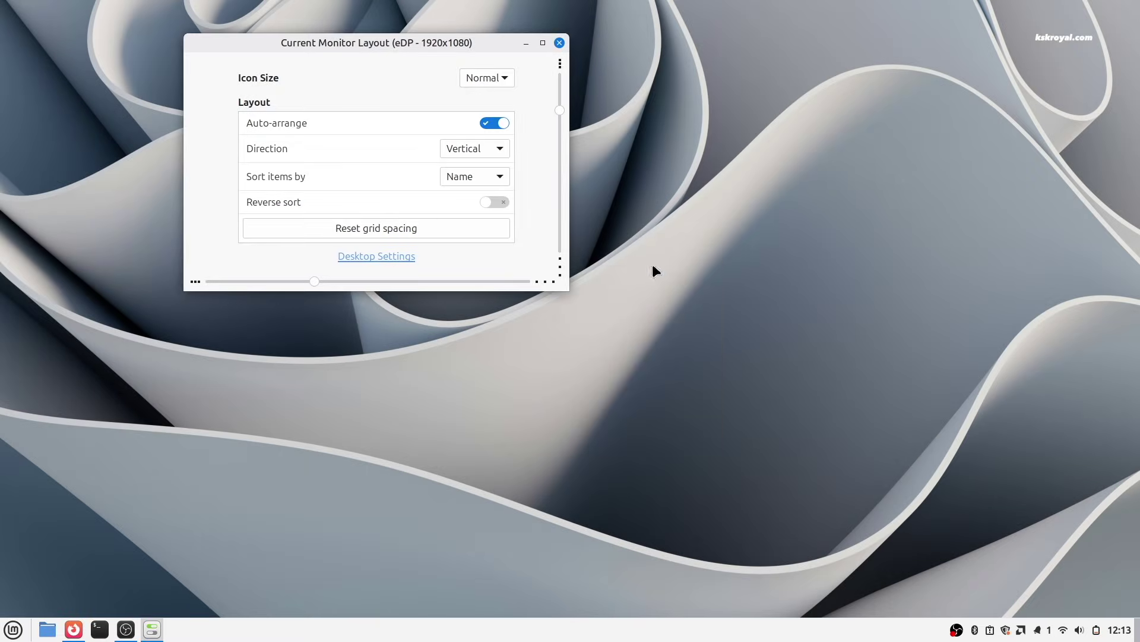
pyautogui.moveTo(493, 55); pyautogui.dragTo(670, 138)
pyautogui.click(13, 629)
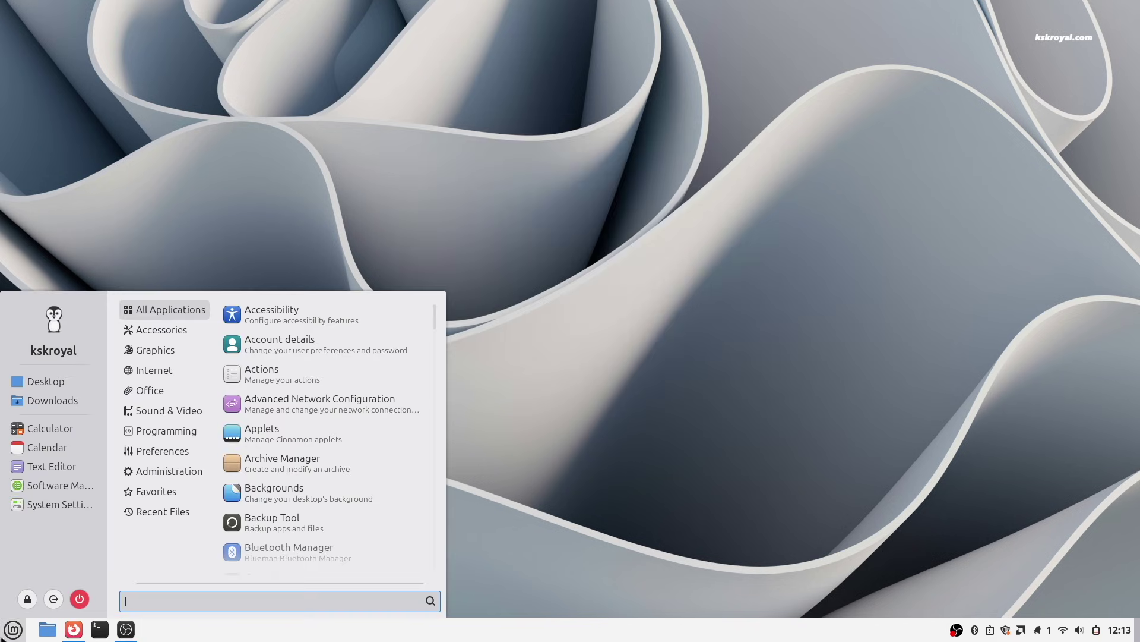
pyautogui.click(89, 502)
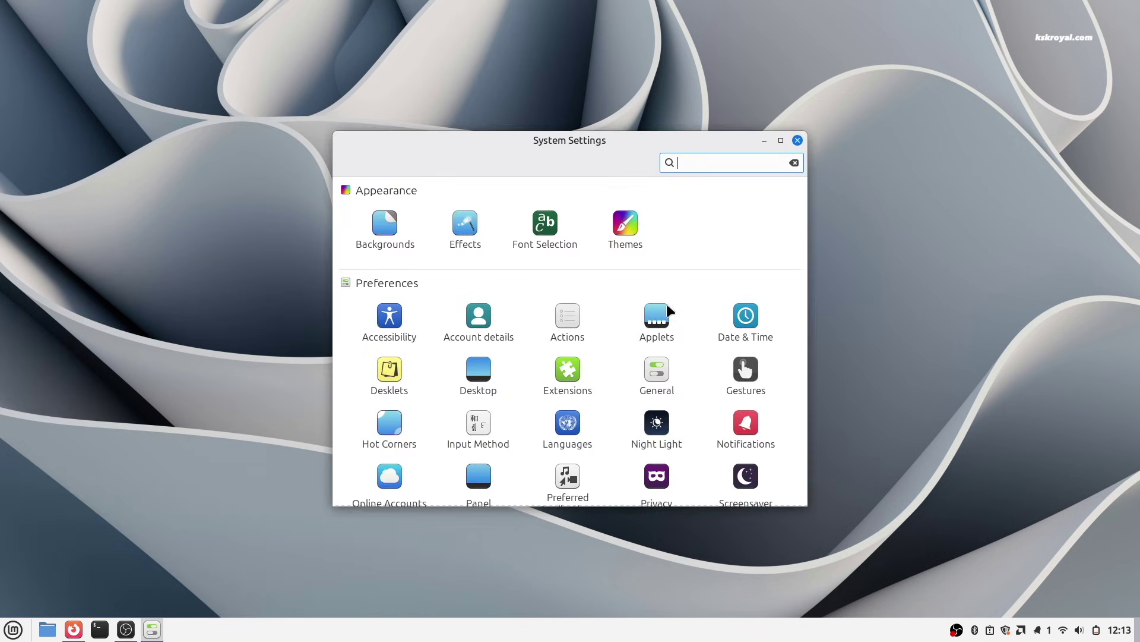
pyautogui.scroll(-5, 458, 406)
pyautogui.click(489, 332)
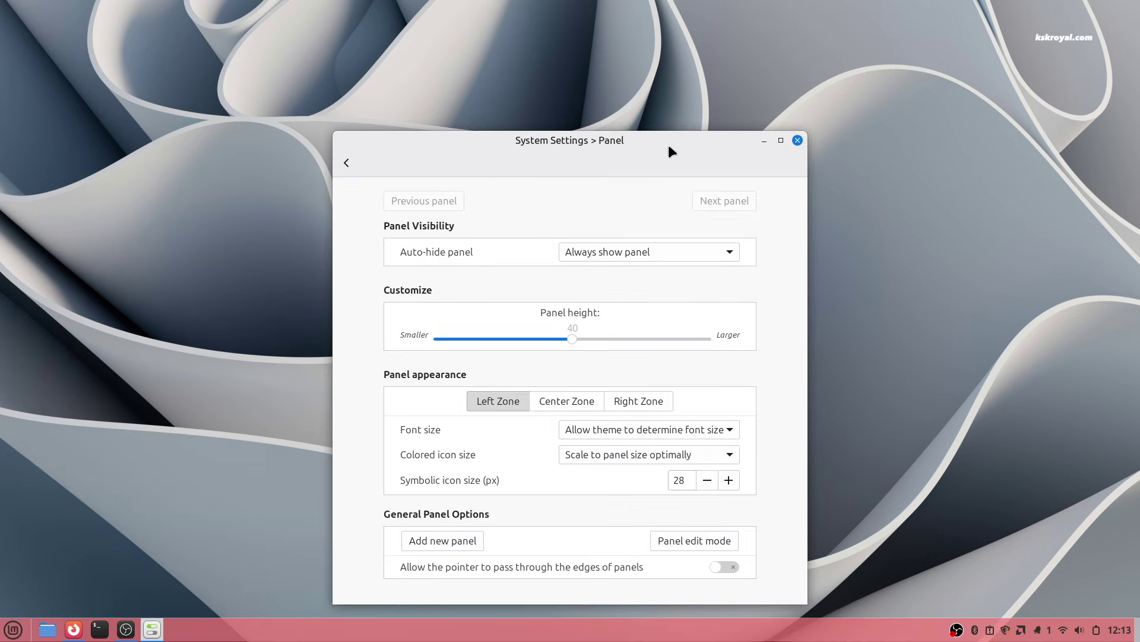
# Set the panel to Always show panel and raise its height to 48
pyautogui.moveTo(670, 145); pyautogui.dragTo(629, 58)
pyautogui.scroll(1, 582, 162)
pyautogui.click(582, 162)
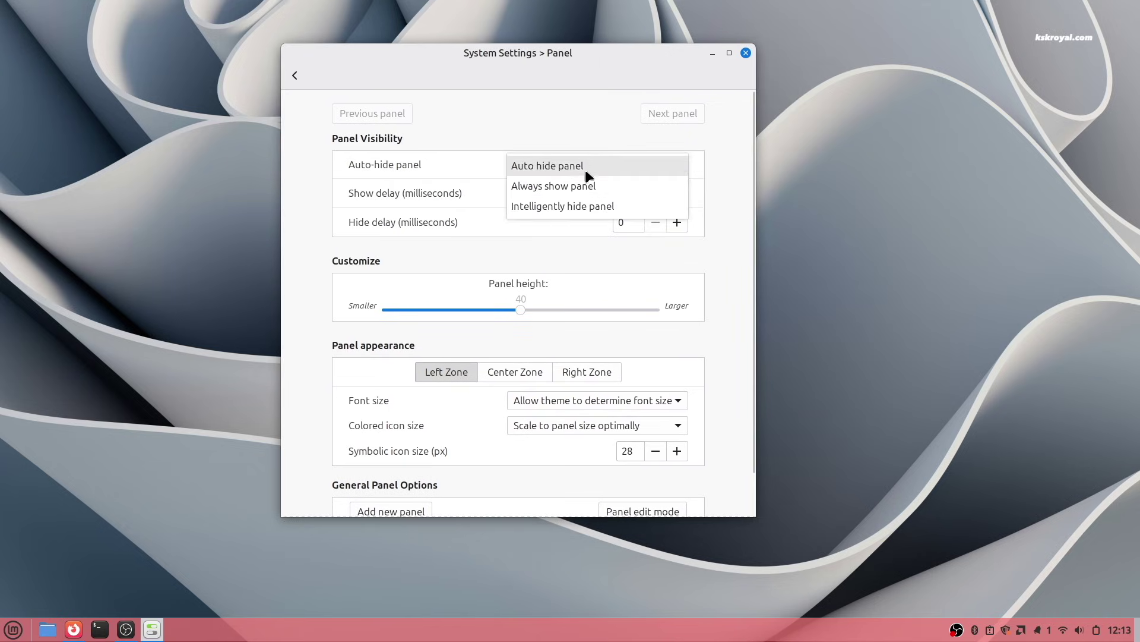
pyautogui.click(618, 190)
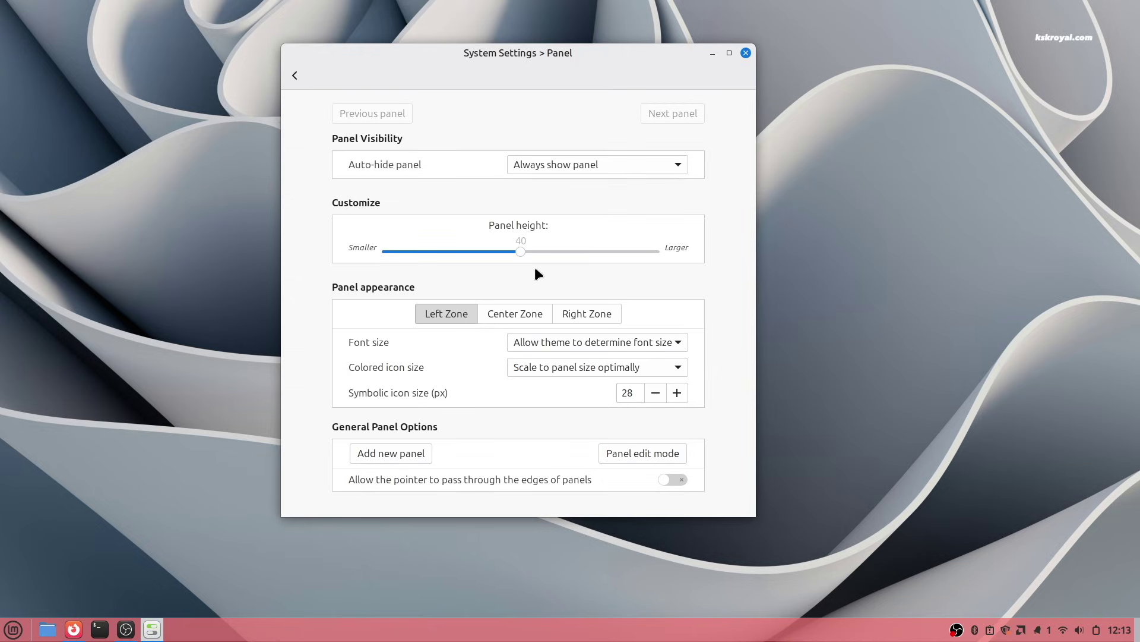
pyautogui.moveTo(540, 251)
pyautogui.mouseDown()
pyautogui.moveTo(665, 265)
pyautogui.moveTo(562, 256)
pyautogui.mouseUp()
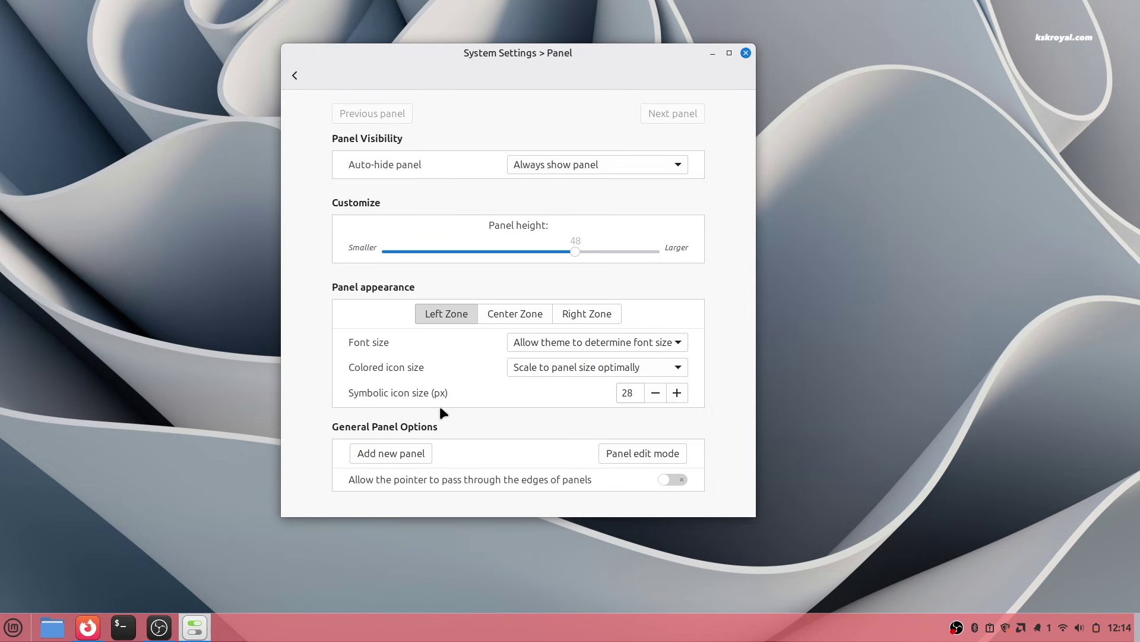
# Add the Workspace switcher applet to the panel from Applets settings
pyautogui.press('BackSpace')
pyautogui.click(615, 110)
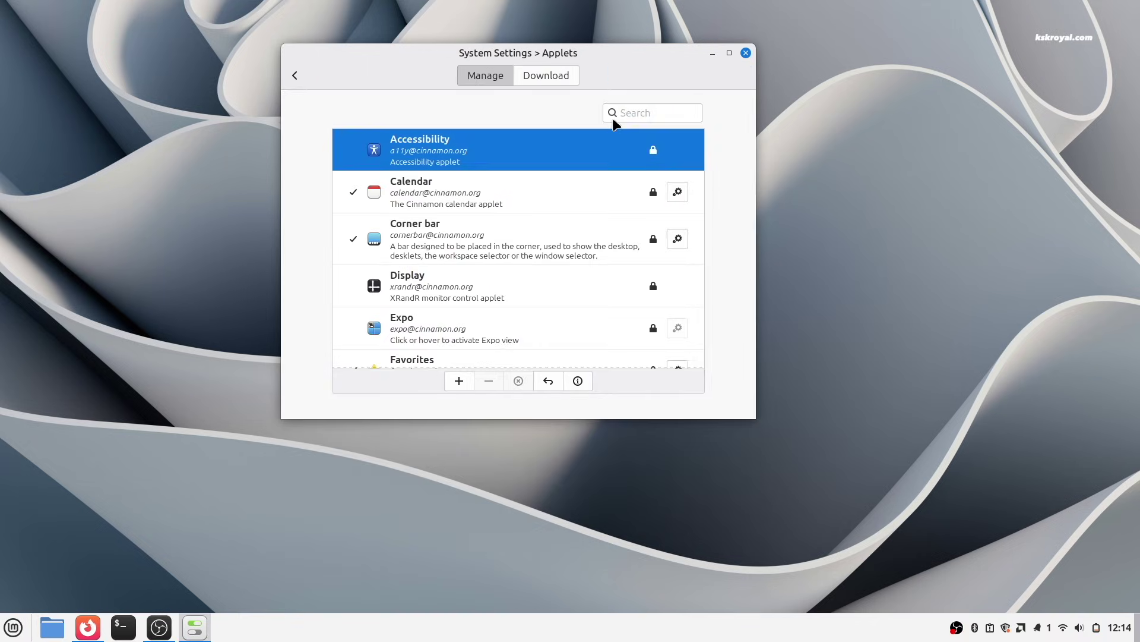
pyautogui.scroll(-8, 558, 205)
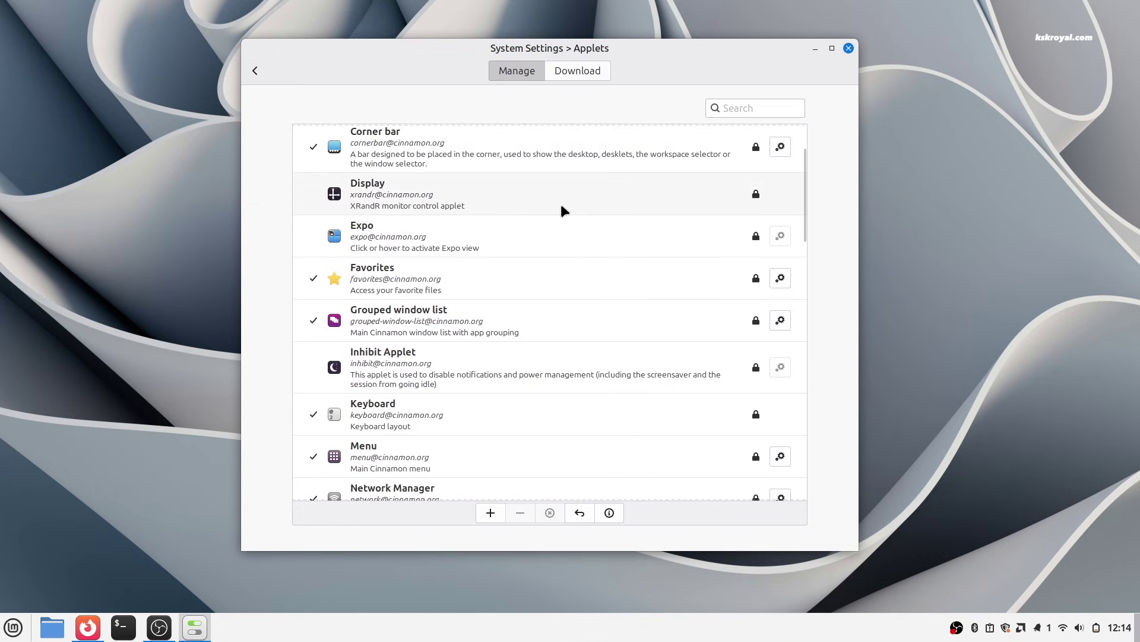
pyautogui.scroll(-10, 569, 209)
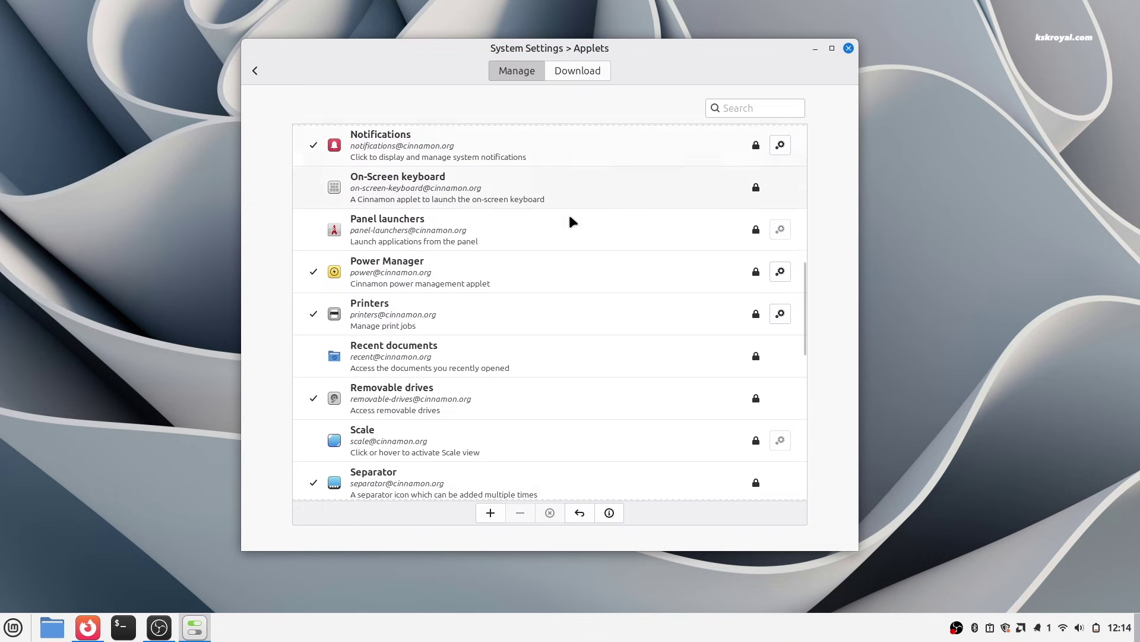
pyautogui.scroll(-5, 570, 232)
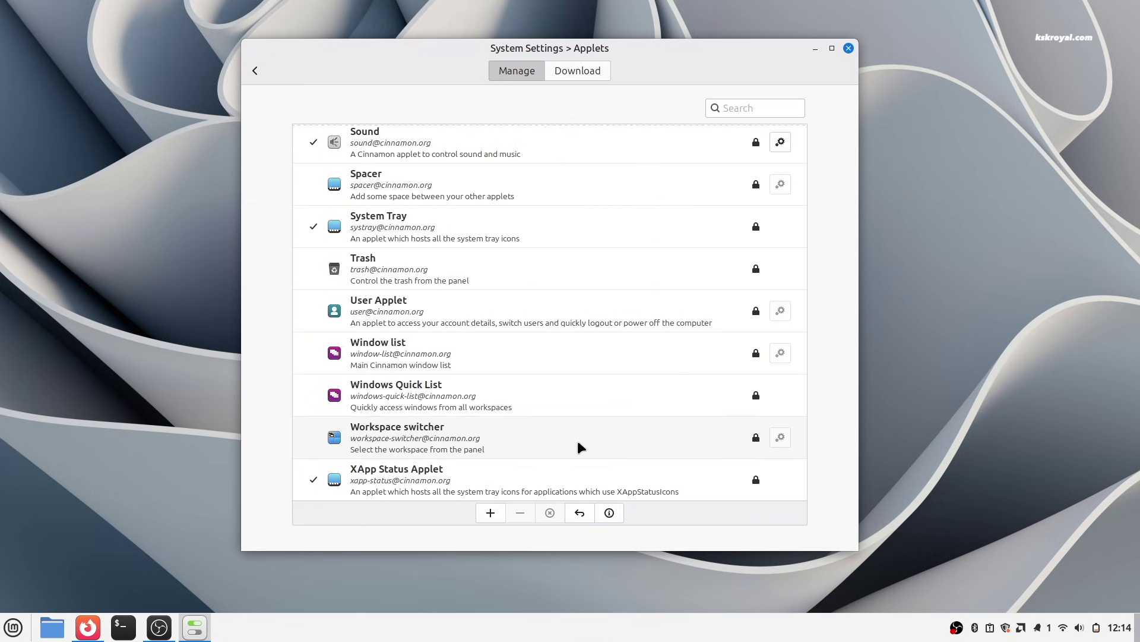
pyautogui.click(507, 429)
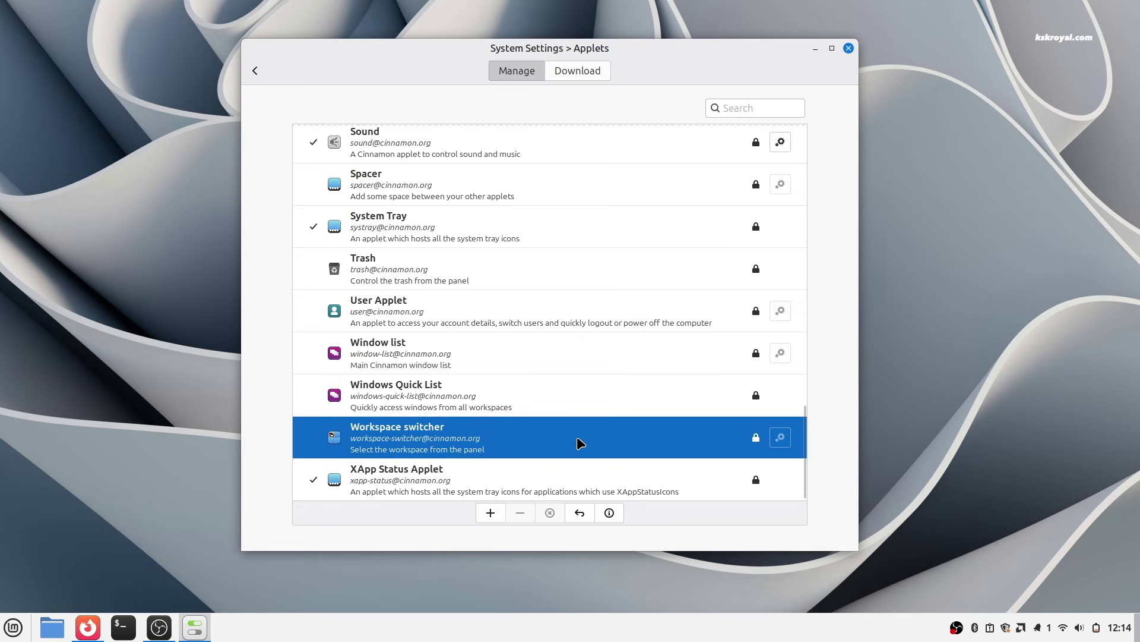
pyautogui.click(490, 516)
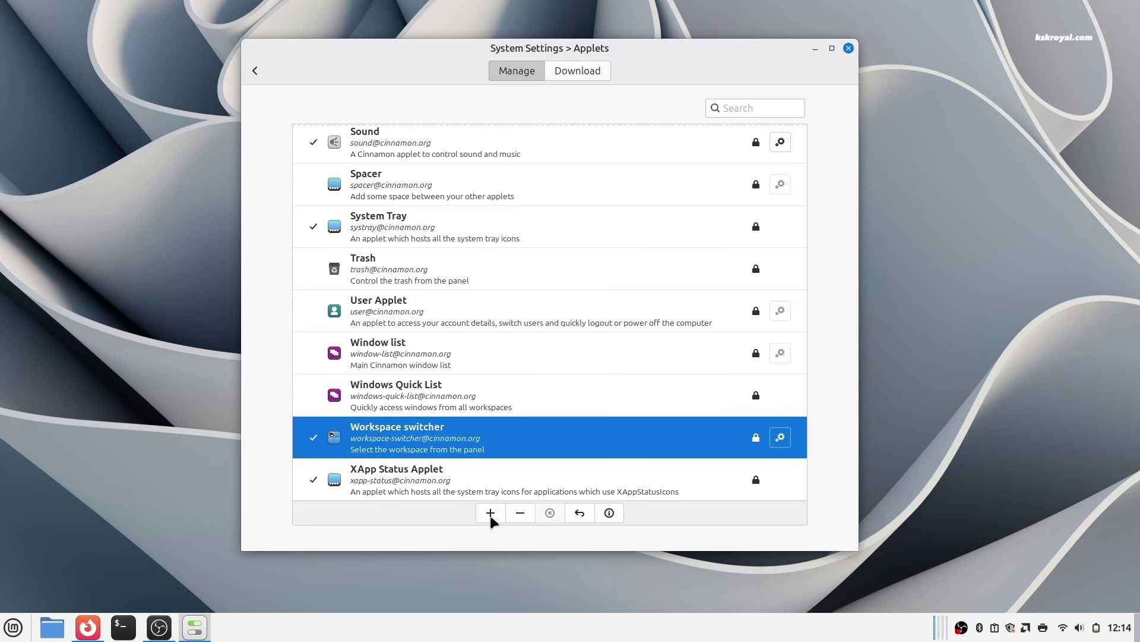
# Test the switcher by jumping to Workspace 2 and back to Workspace 1
pyautogui.click(859, 635)
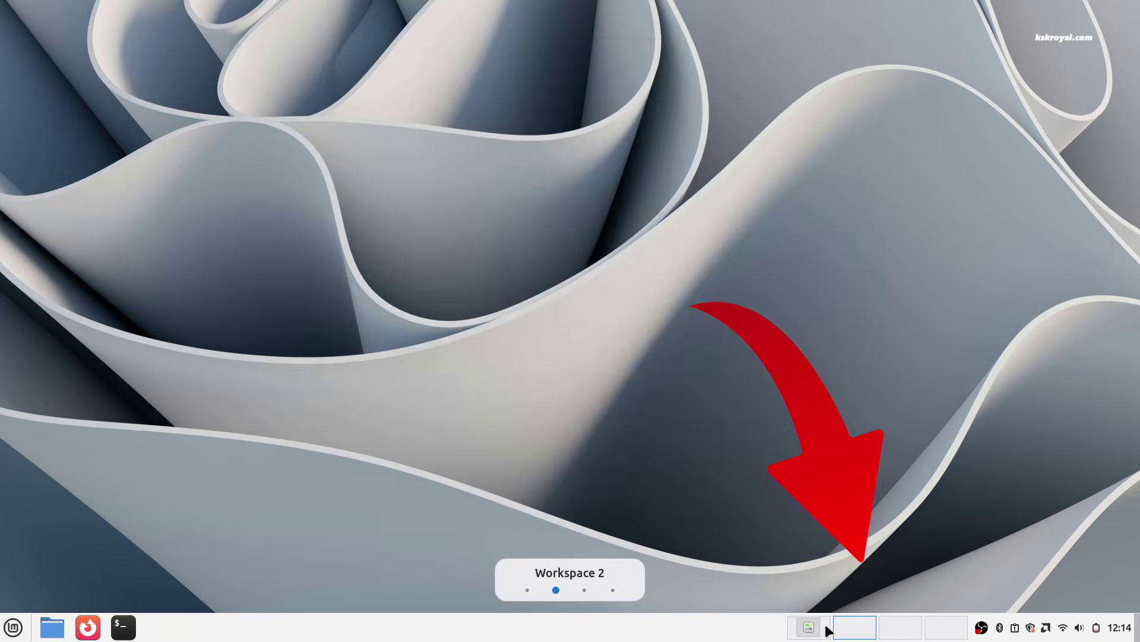
pyautogui.click(809, 625)
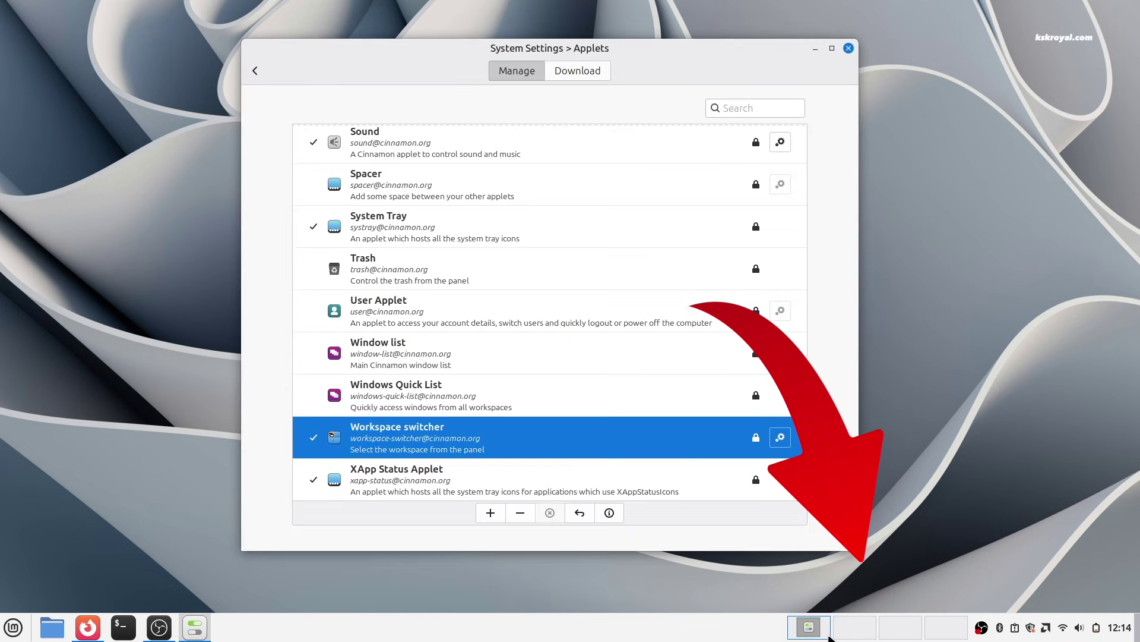
pyautogui.scroll(-3, 826, 631)
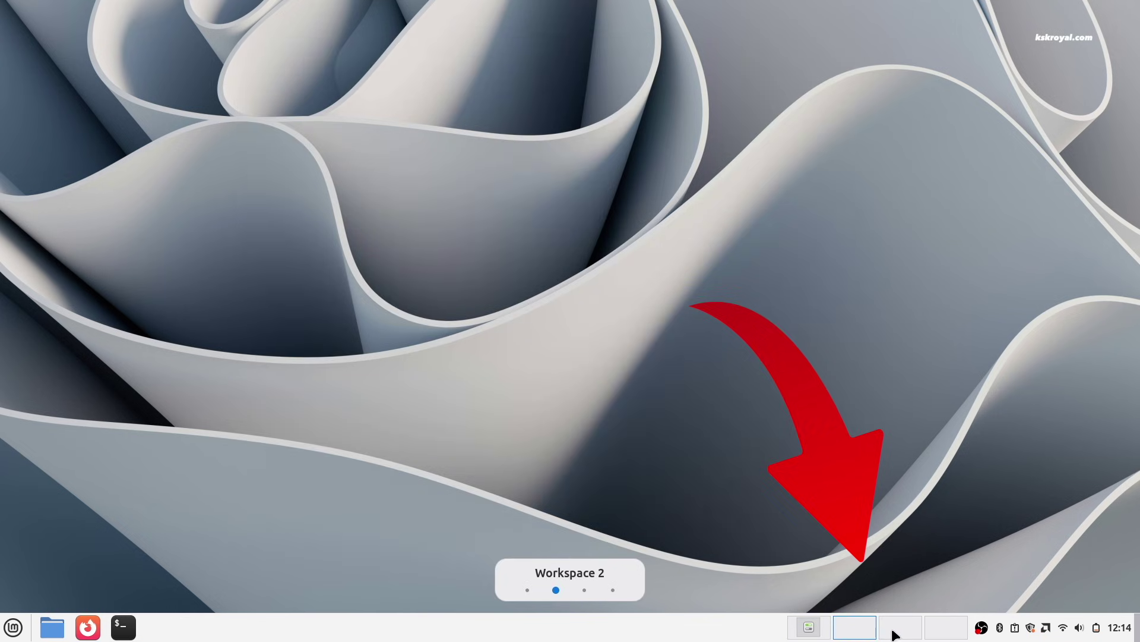
pyautogui.click(817, 622)
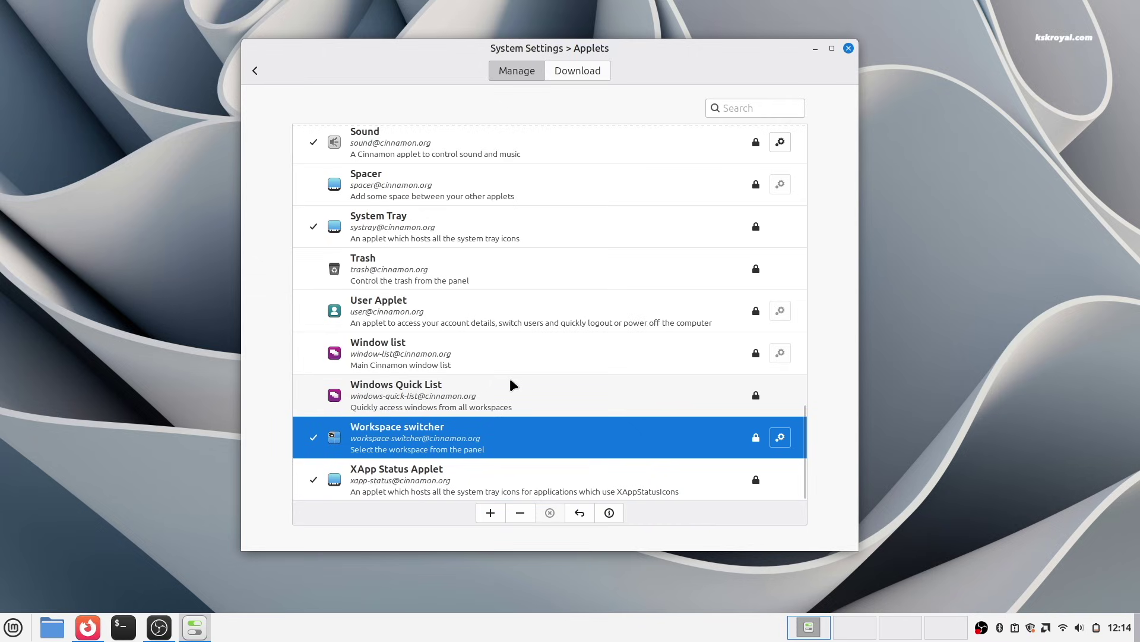
pyautogui.scroll(8, 513, 385)
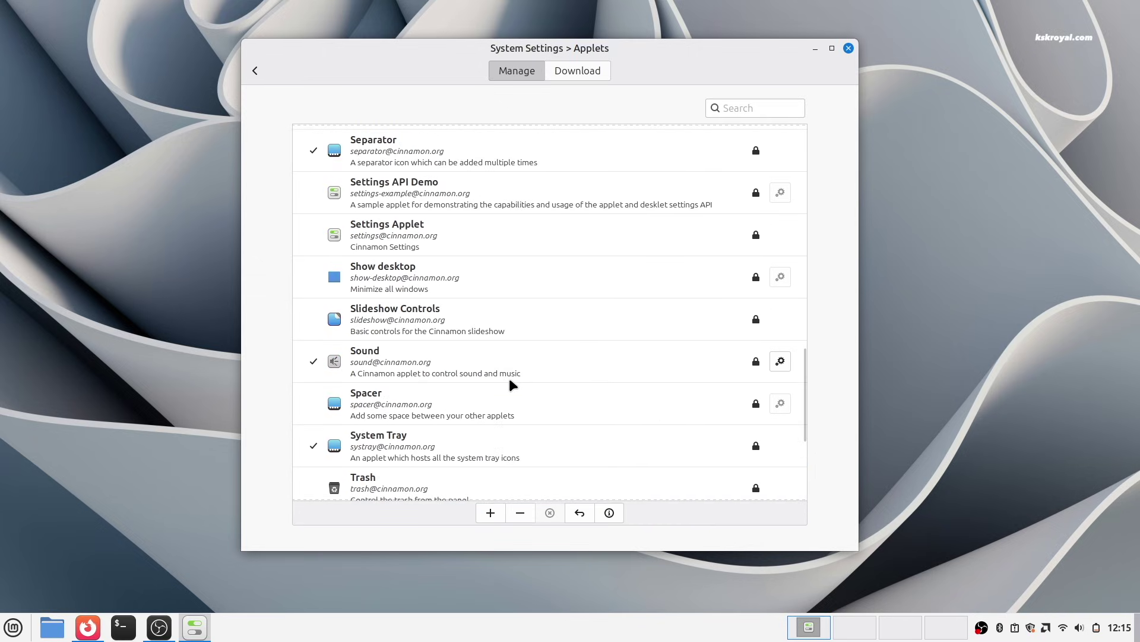
pyautogui.scroll(4, 511, 385)
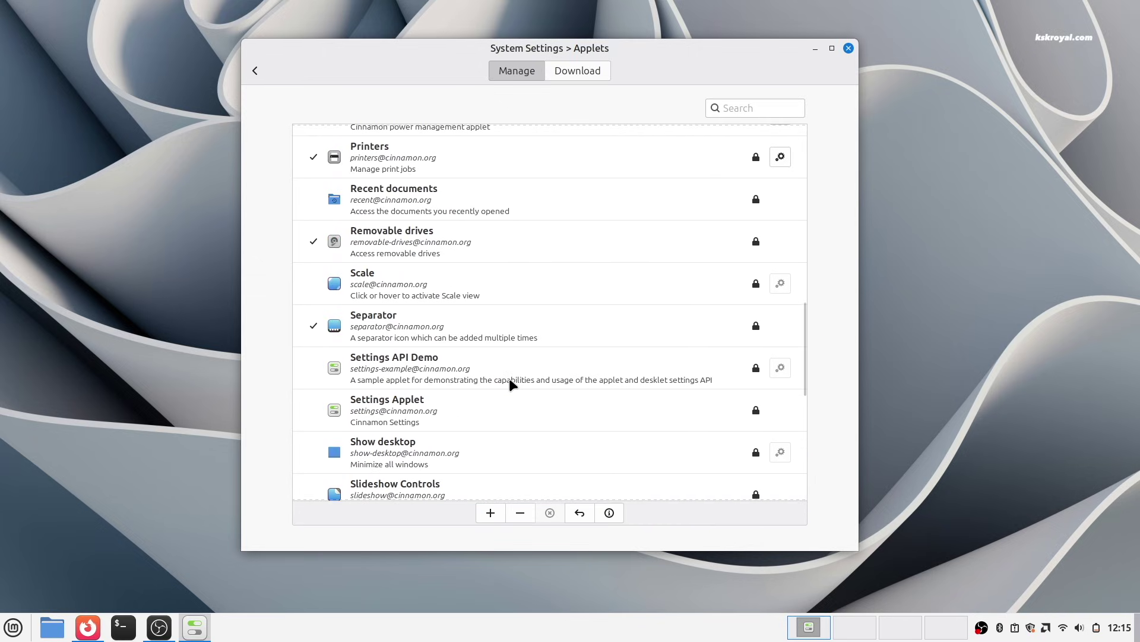
# Turn on panel edit mode and move the Workspace switcher to the panel's left end
pyautogui.hotkey('alt', 'F4')
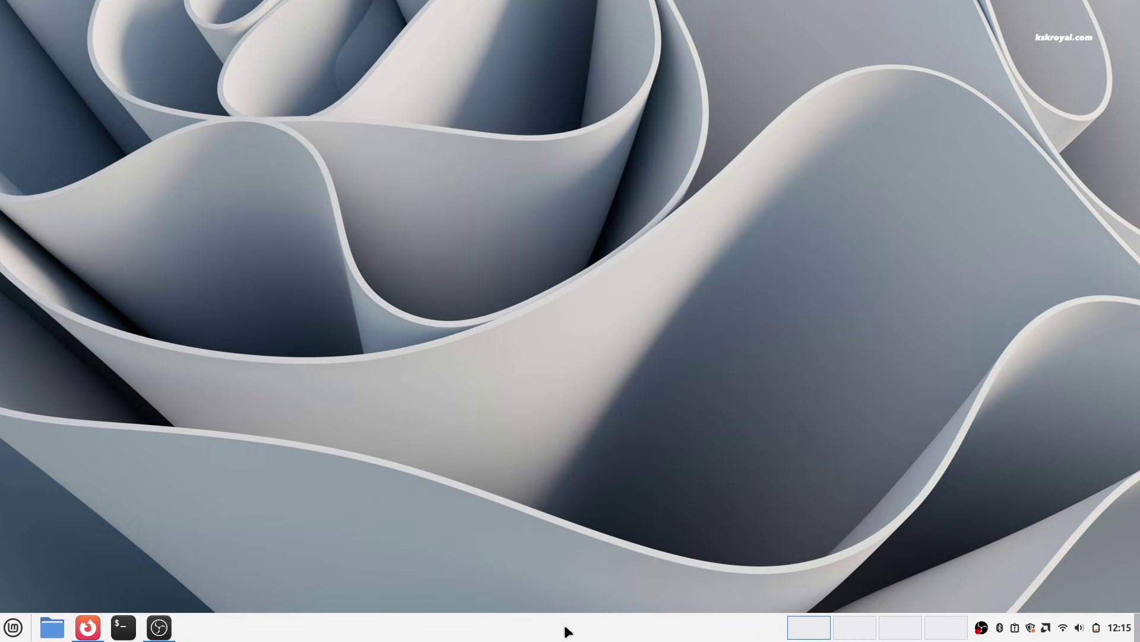
pyautogui.rightClick(564, 629)
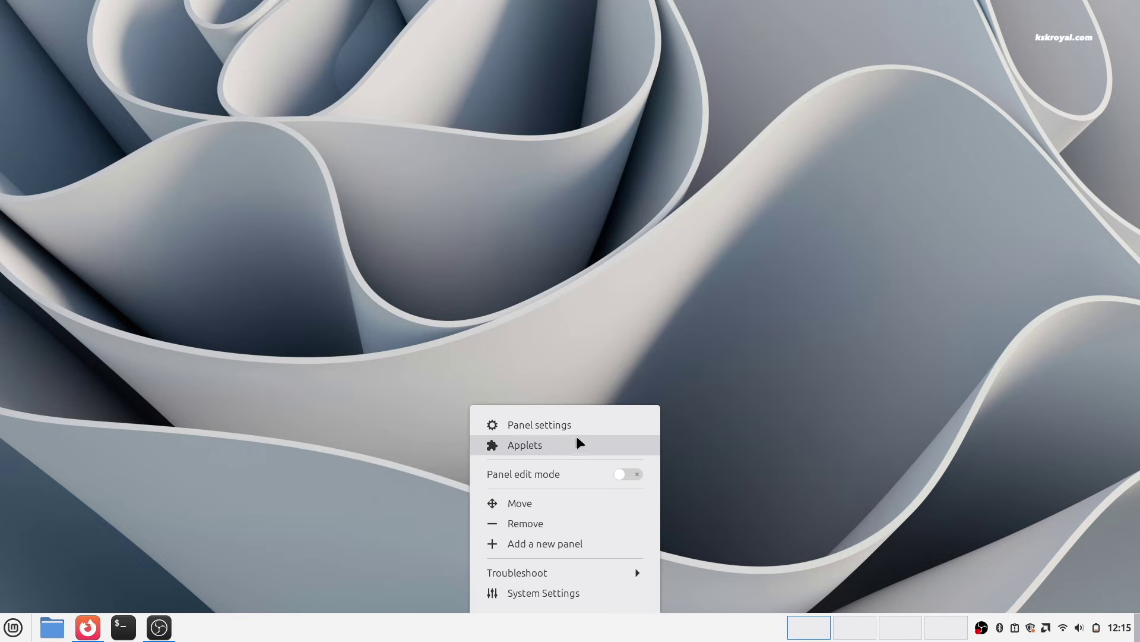
pyautogui.click(630, 476)
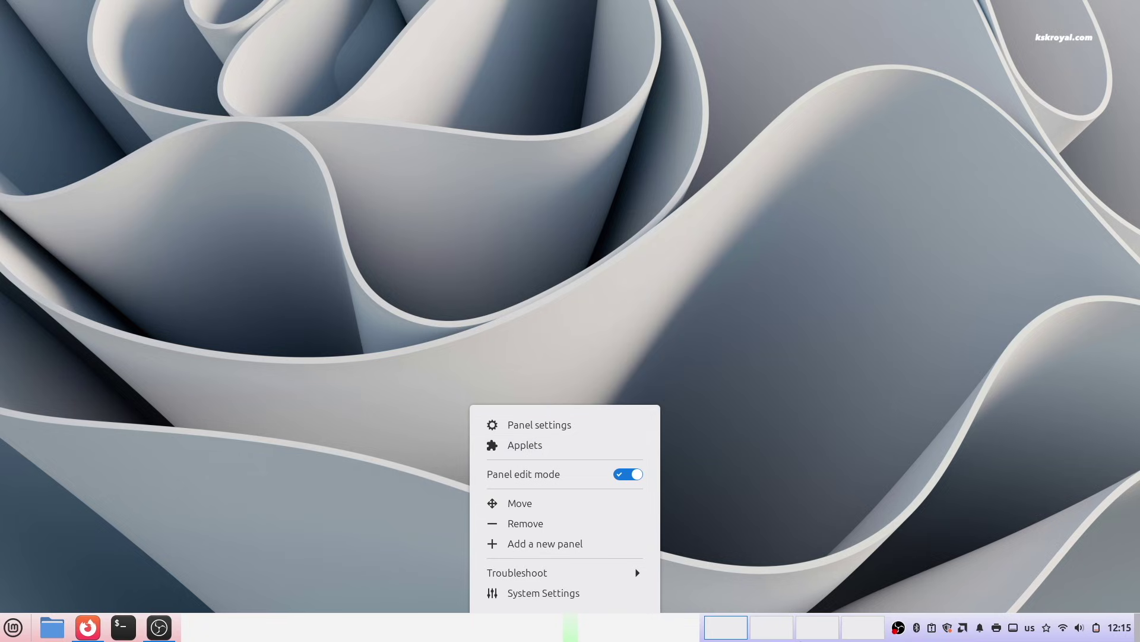
pyautogui.click(772, 451)
pyautogui.moveTo(144, 639); pyautogui.dragTo(117, 626)
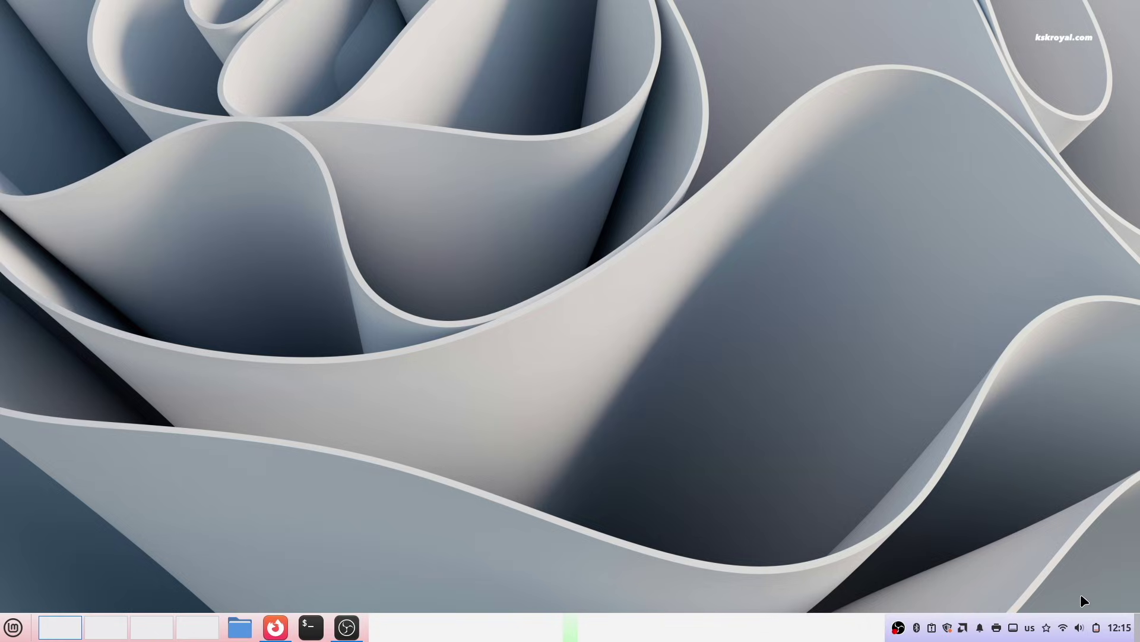
# Reorder the tray so Wi-Fi, battery and volume come first
pyautogui.moveTo(1068, 632); pyautogui.dragTo(888, 634)
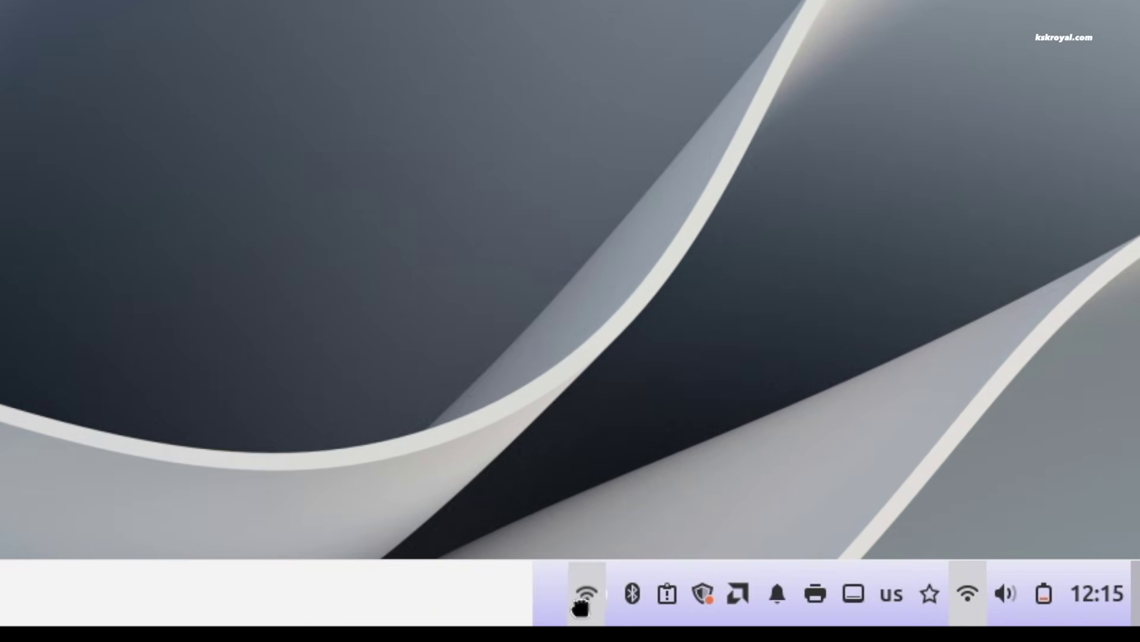
pyautogui.moveTo(567, 615); pyautogui.dragTo(567, 615)
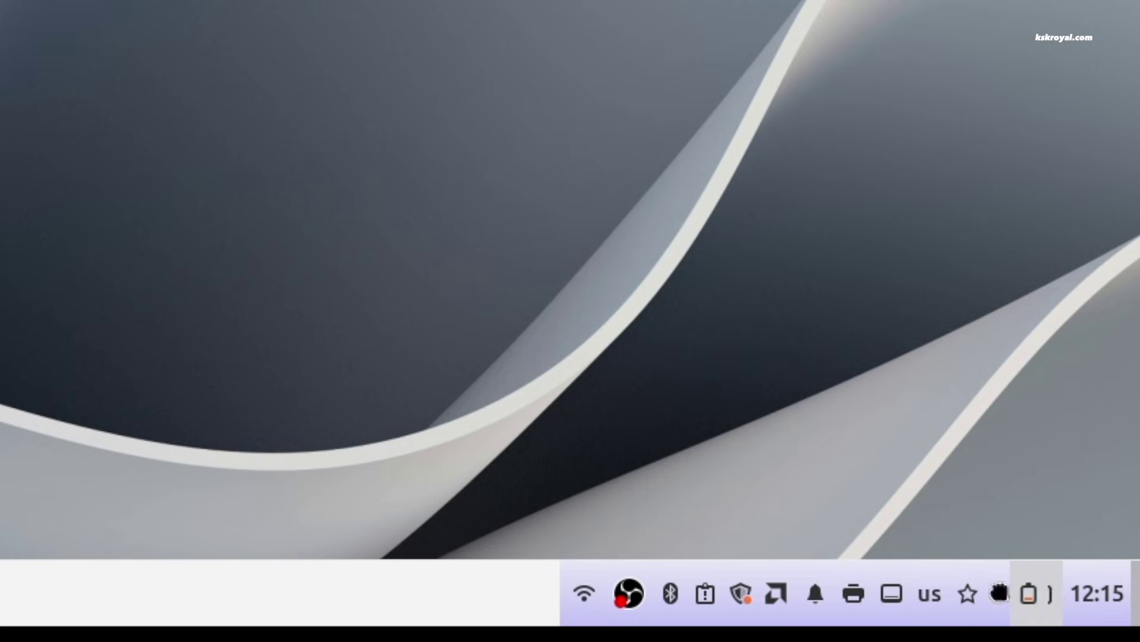
pyautogui.moveTo(657, 594); pyautogui.dragTo(596, 594)
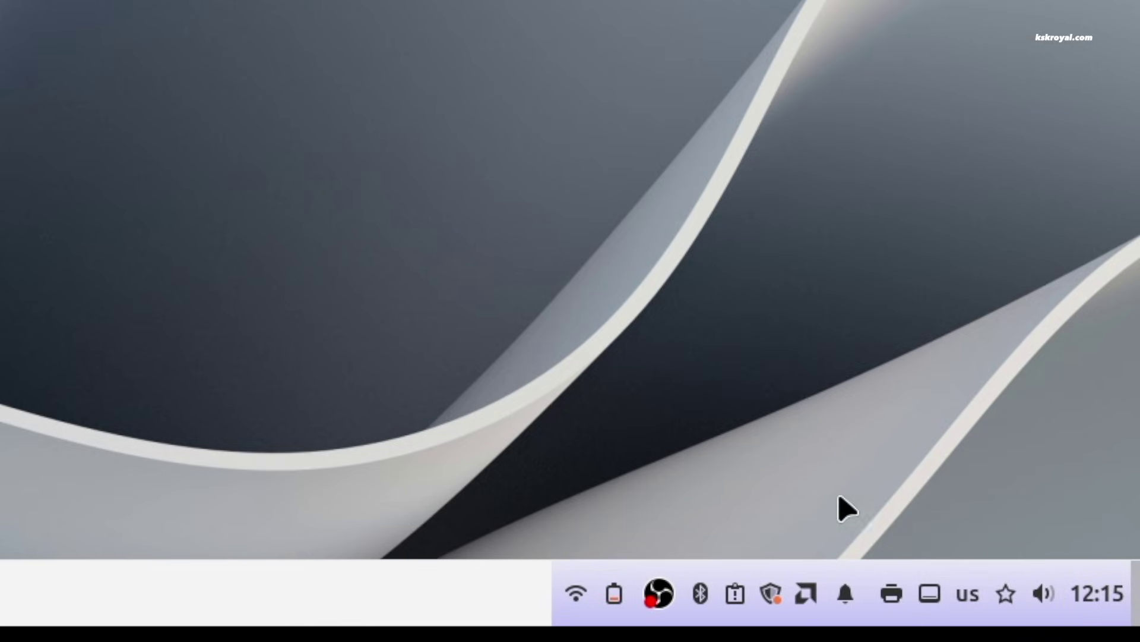
pyautogui.moveTo(1049, 604); pyautogui.dragTo(606, 597)
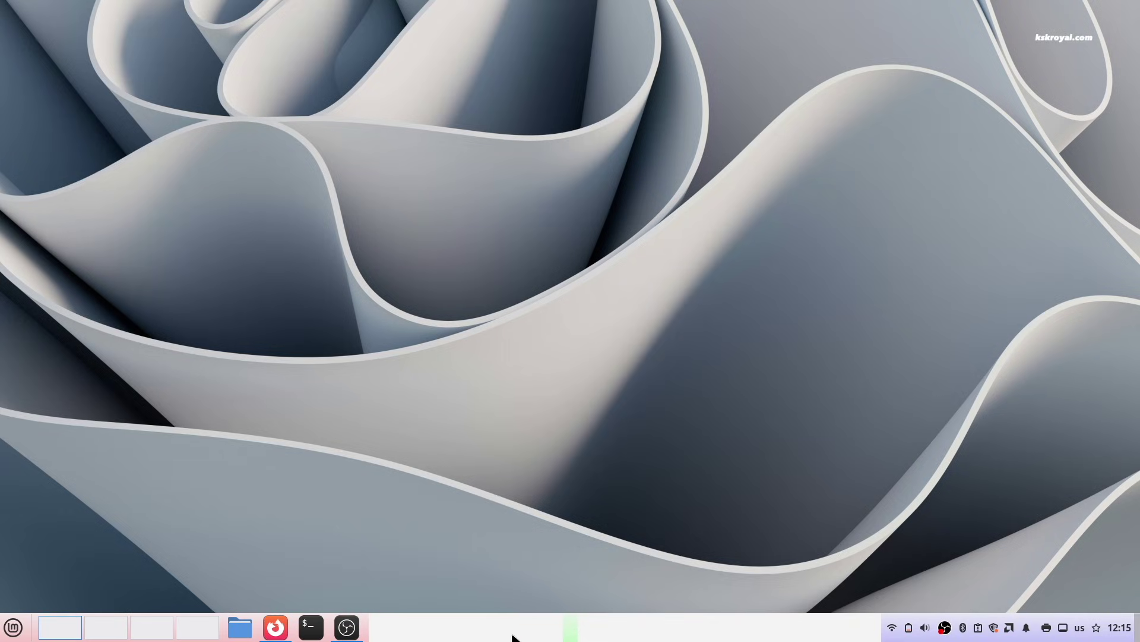
pyautogui.rightClick(512, 636)
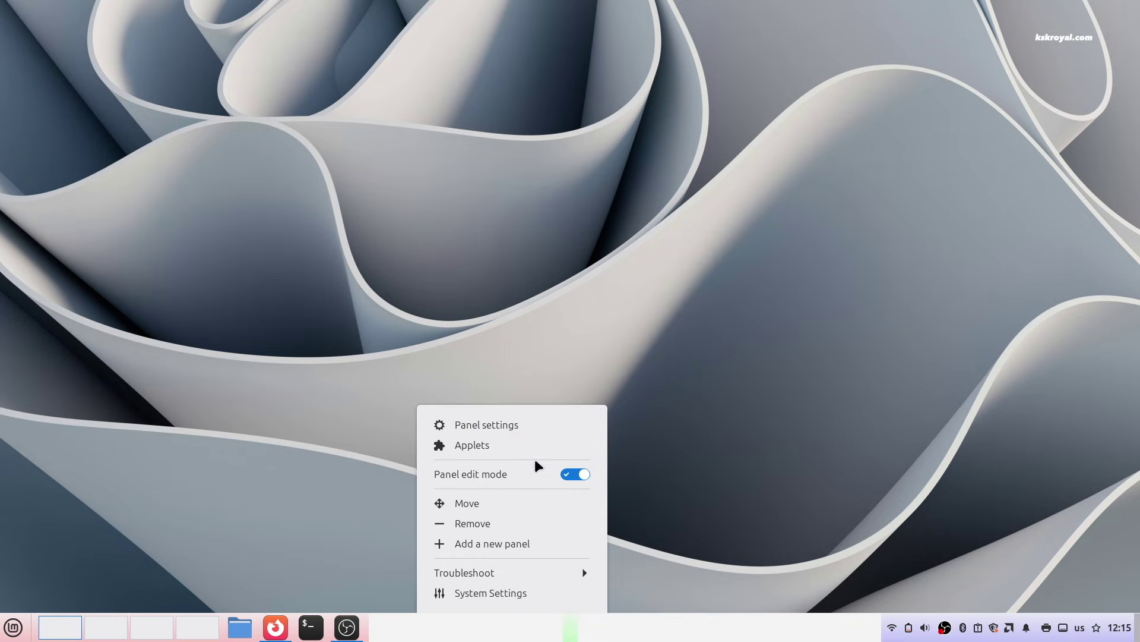
# Turn off panel edit mode and try the Mint-X theme style
pyautogui.click(574, 475)
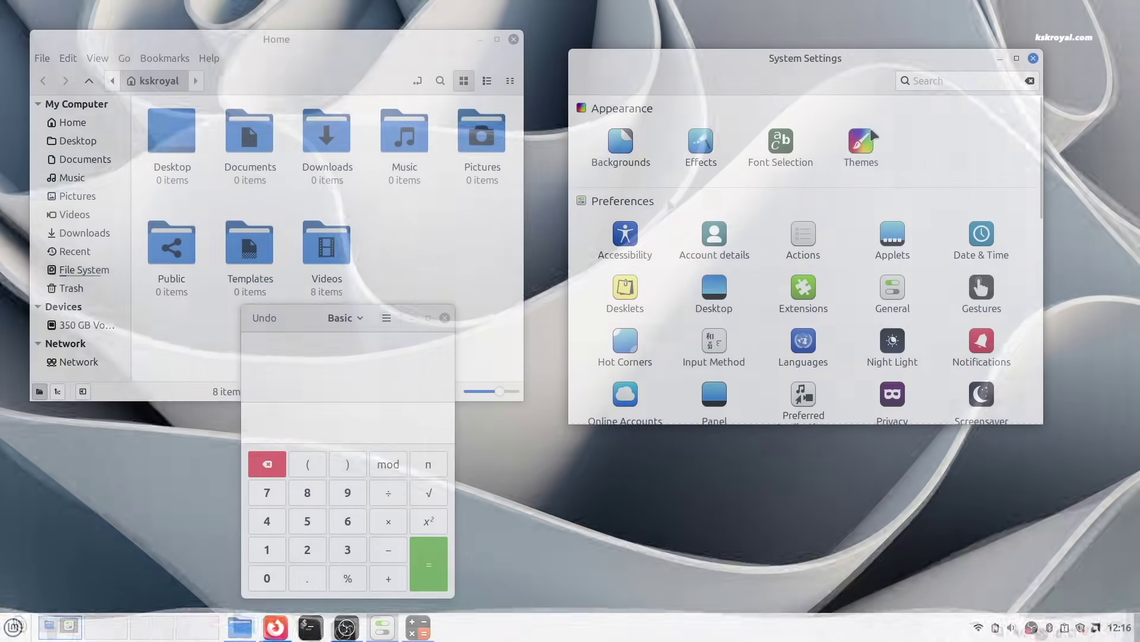
pyautogui.click(866, 151)
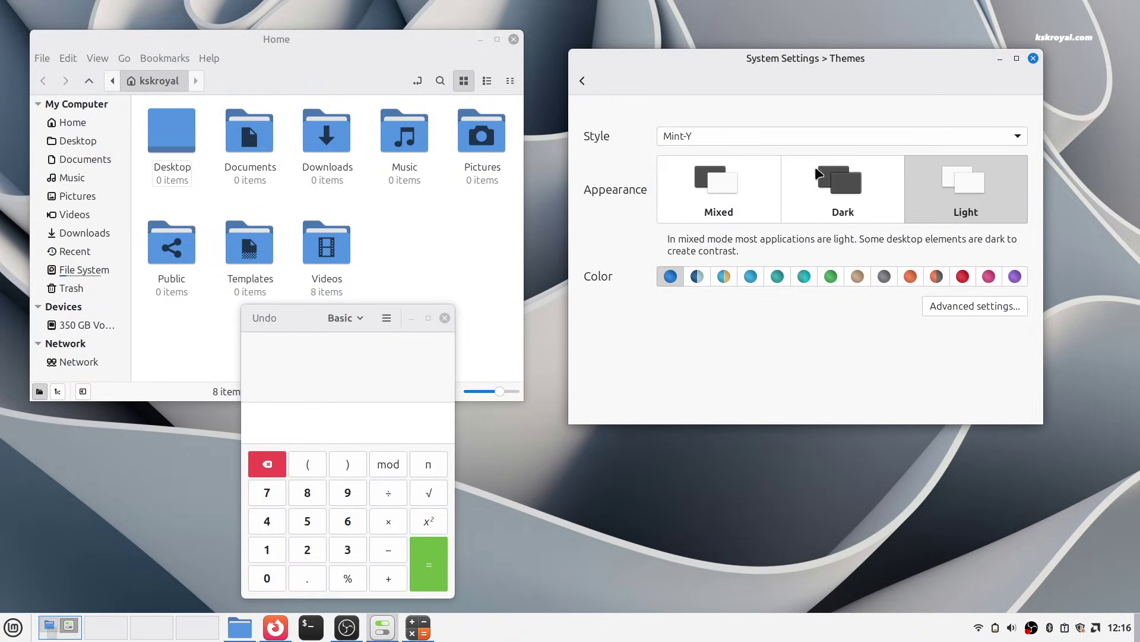
pyautogui.click(813, 139)
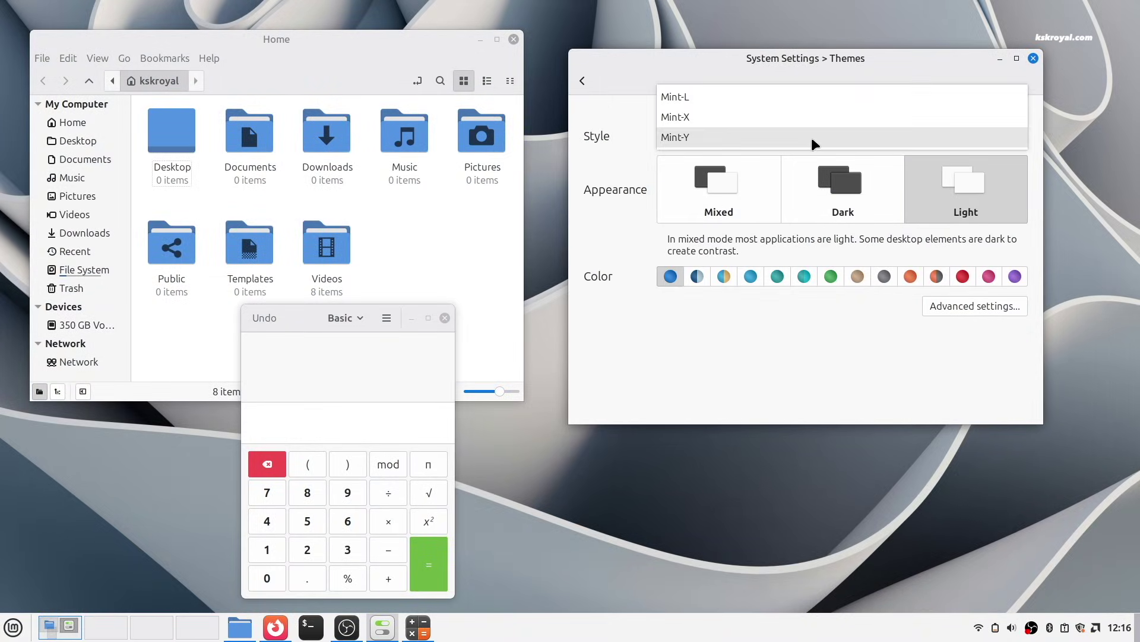
pyautogui.click(817, 124)
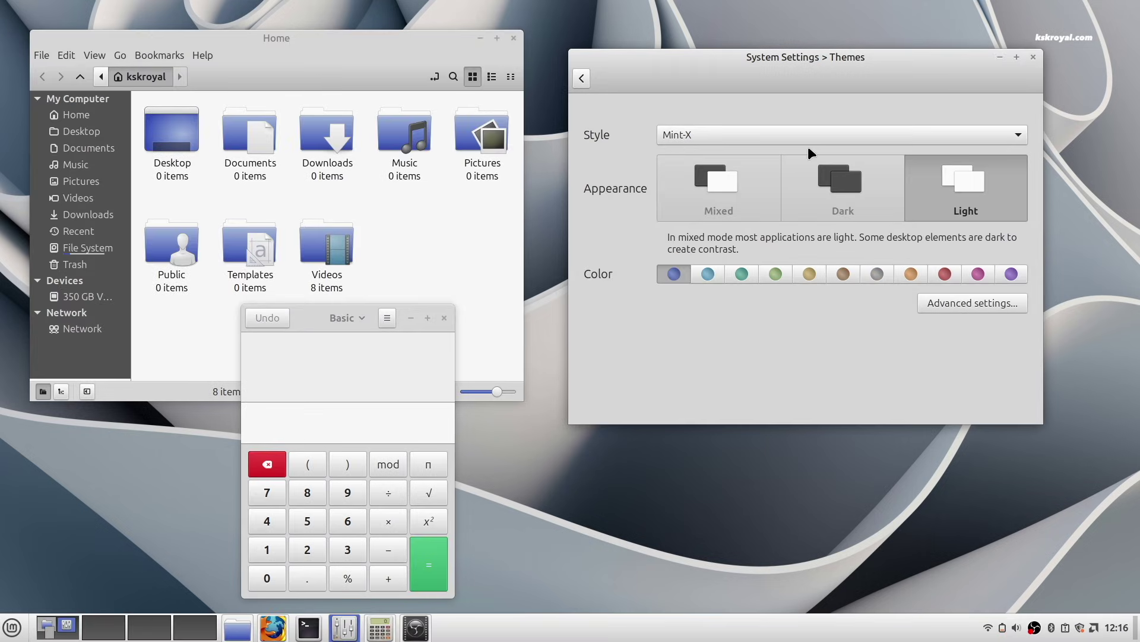
pyautogui.click(12, 626)
pyautogui.click(12, 627)
# Try Mint-L, preview it on Calculator, then switch back to Mint-Y
pyautogui.click(852, 140)
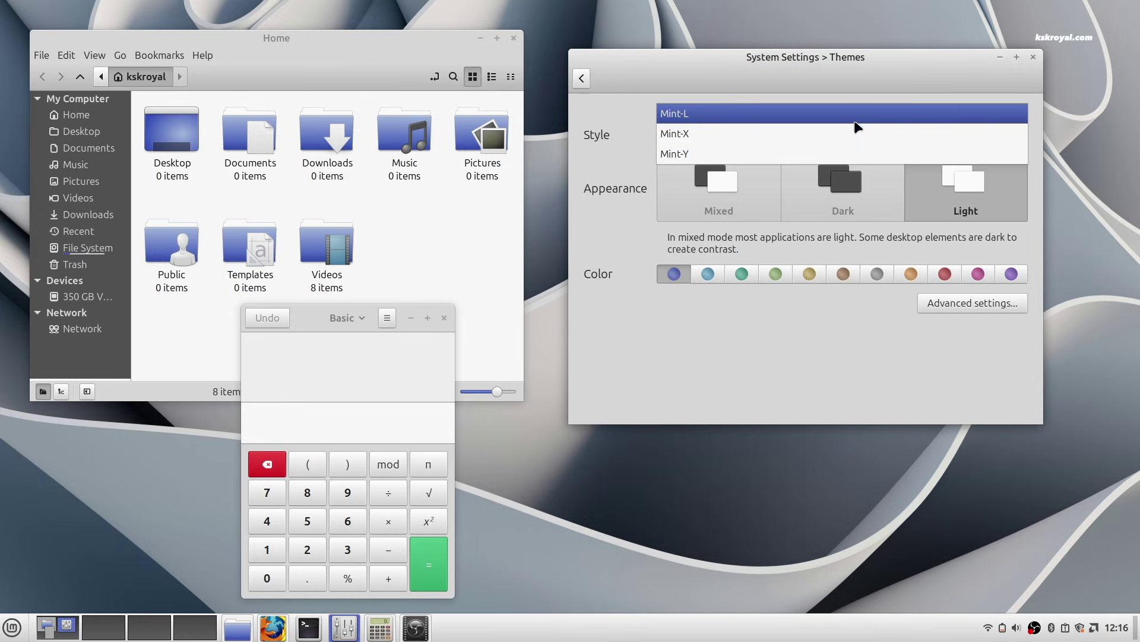
pyautogui.click(854, 116)
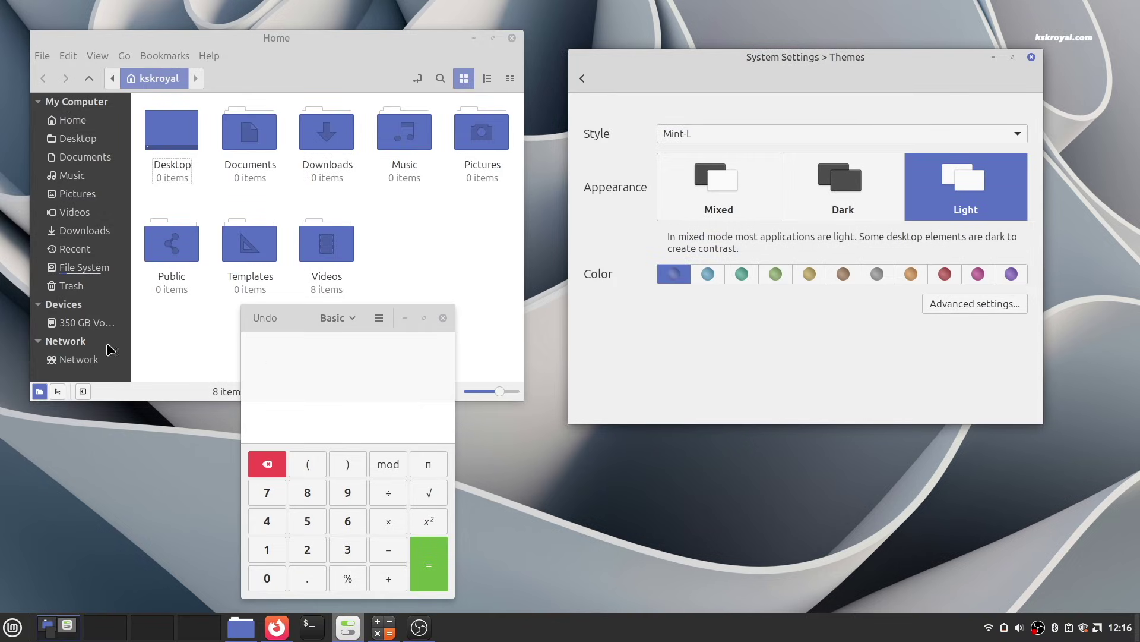
pyautogui.click(12, 627)
pyautogui.click(50, 422)
pyautogui.click(728, 143)
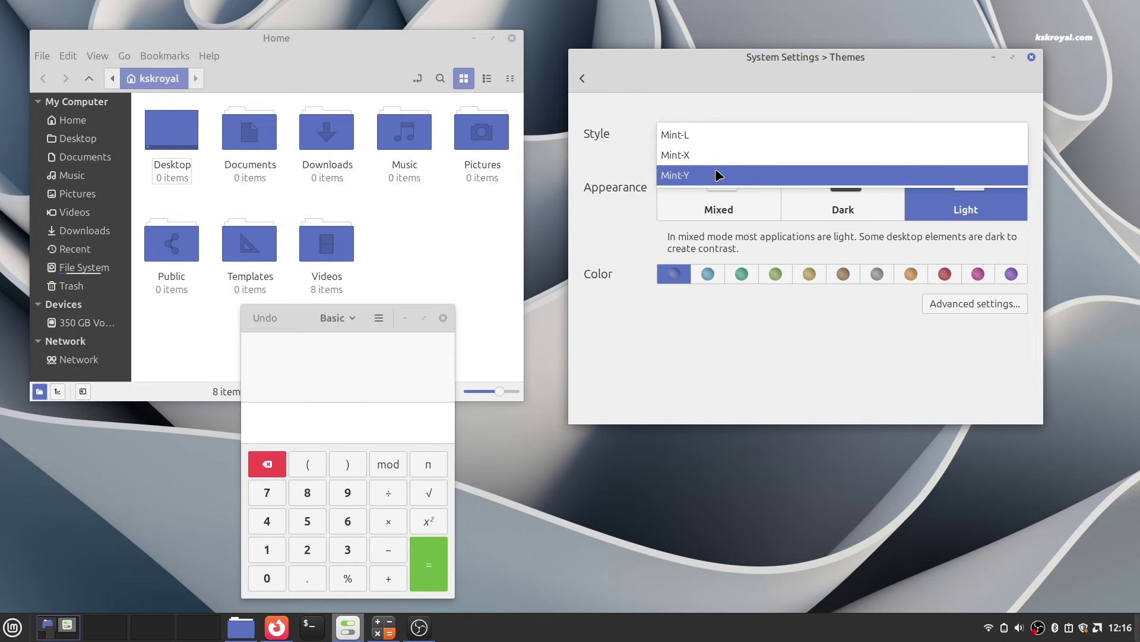
pyautogui.click(715, 169)
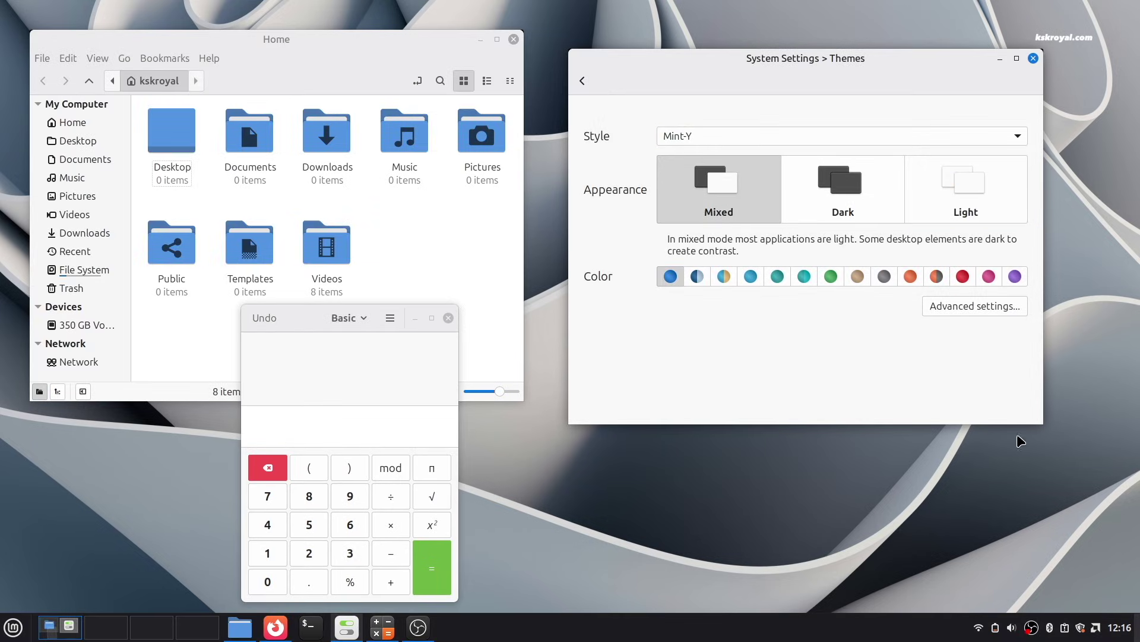
# Choose the Dark appearance and, after trying teal, green and grey, the tan accent colour
pyautogui.click(866, 189)
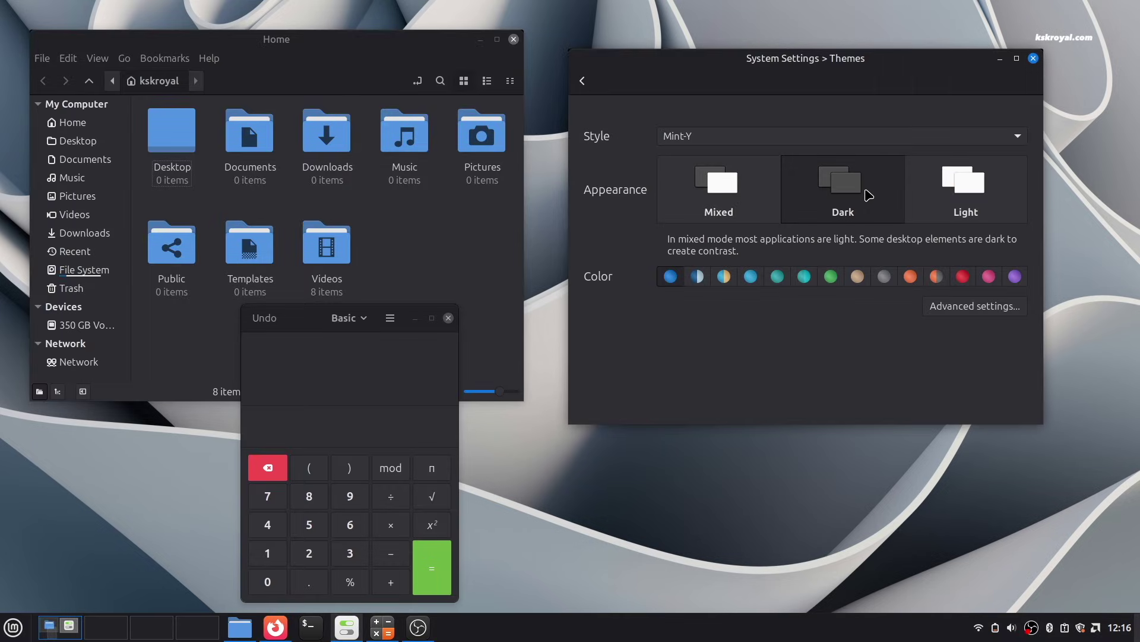
pyautogui.click(999, 210)
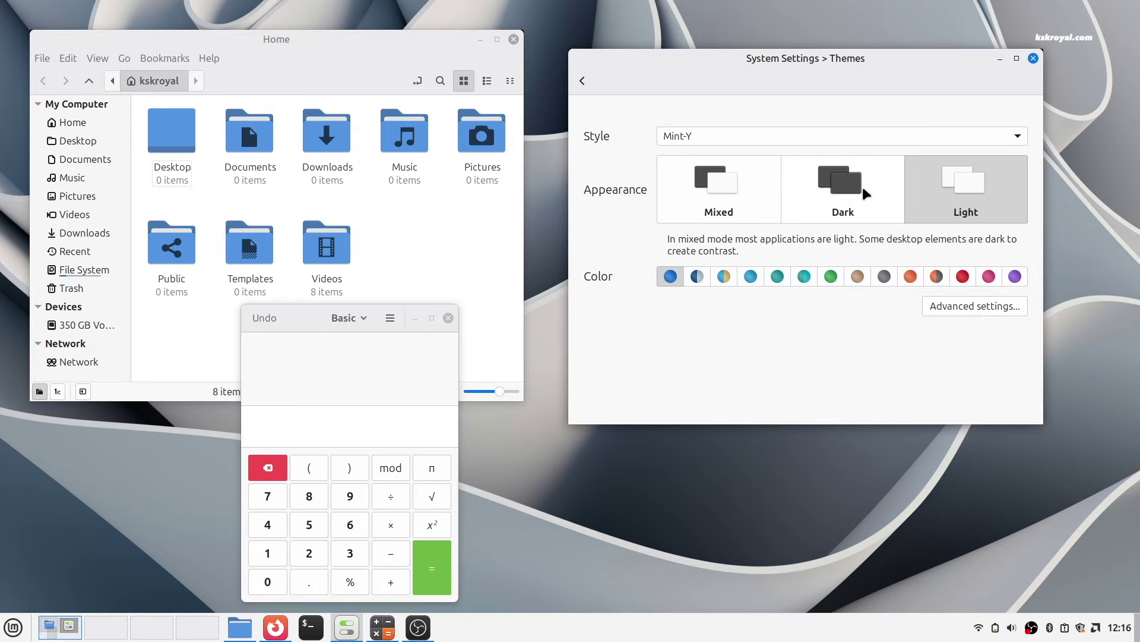
pyautogui.click(726, 277)
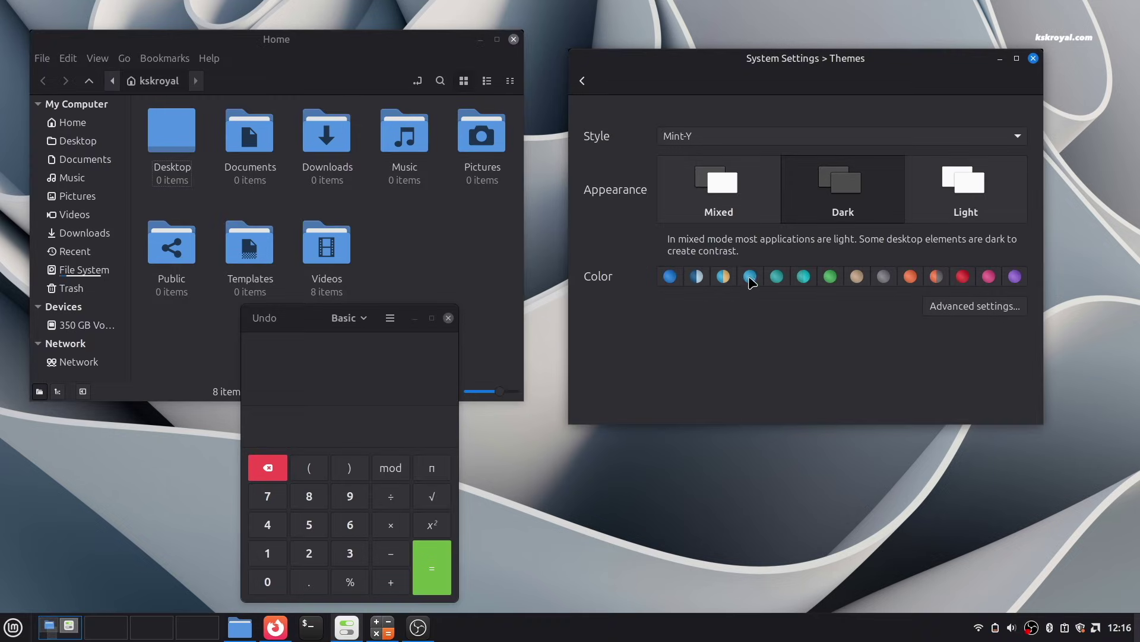
pyautogui.click(771, 280)
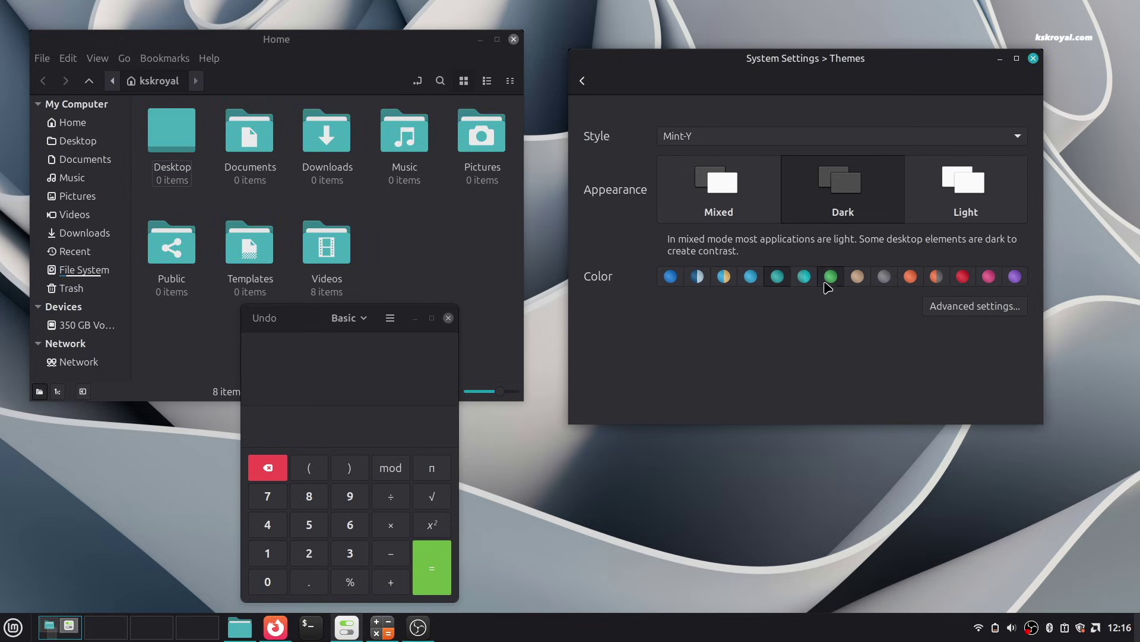
pyautogui.click(829, 284)
pyautogui.click(874, 284)
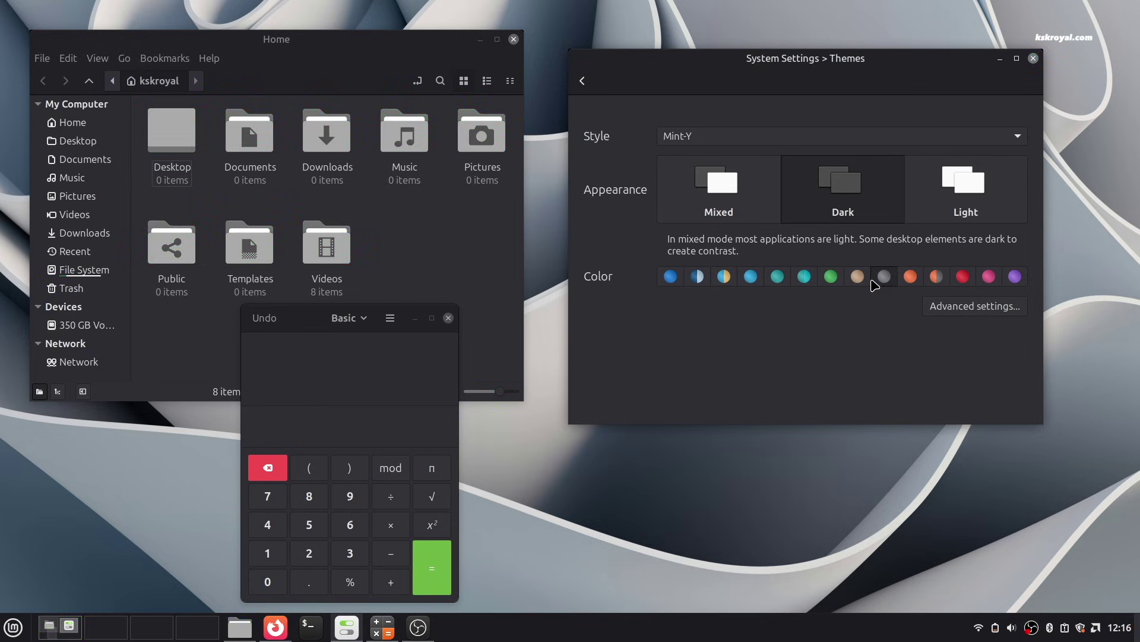
pyautogui.click(858, 279)
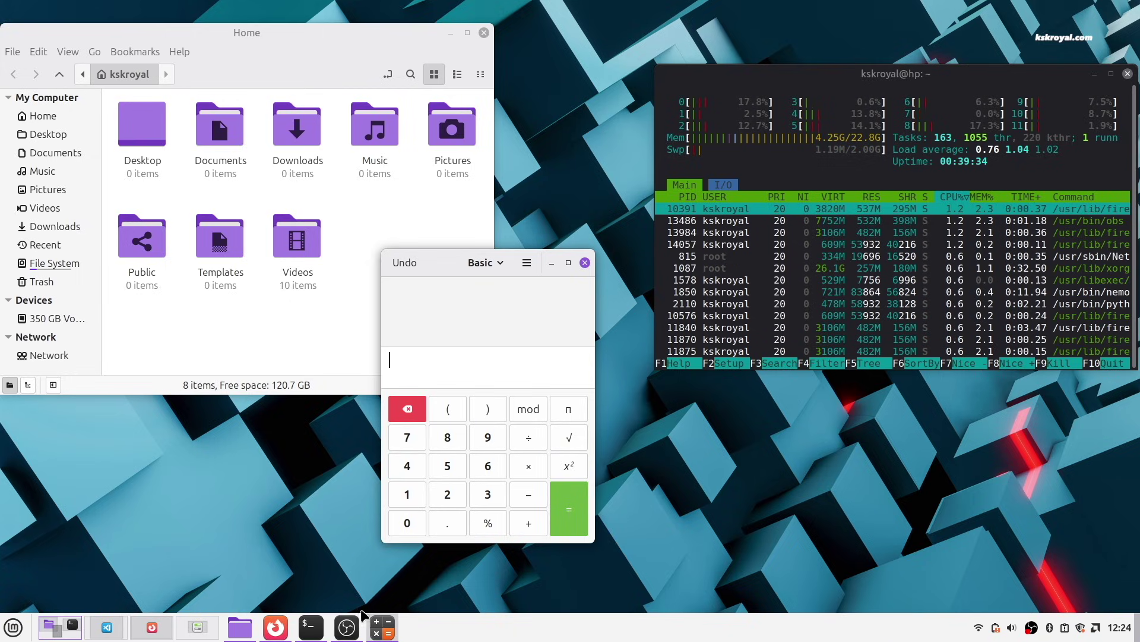
# Back in Hot Corners, enable the top-right corner and open its action dropdown
pyautogui.click(189, 632)
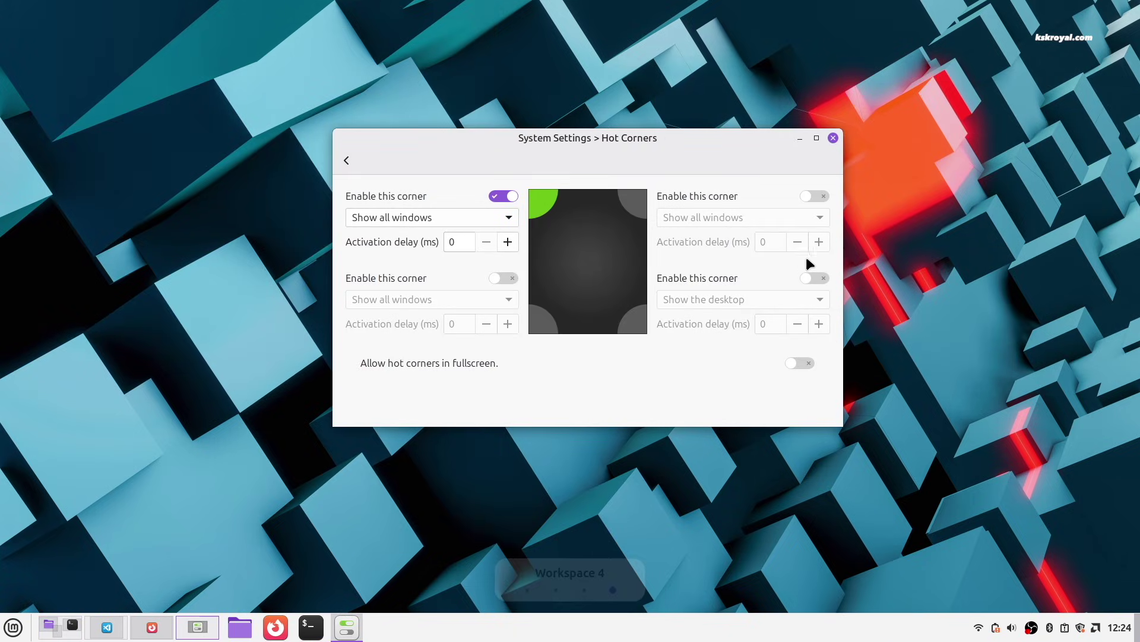
pyautogui.click(815, 196)
pyautogui.click(814, 217)
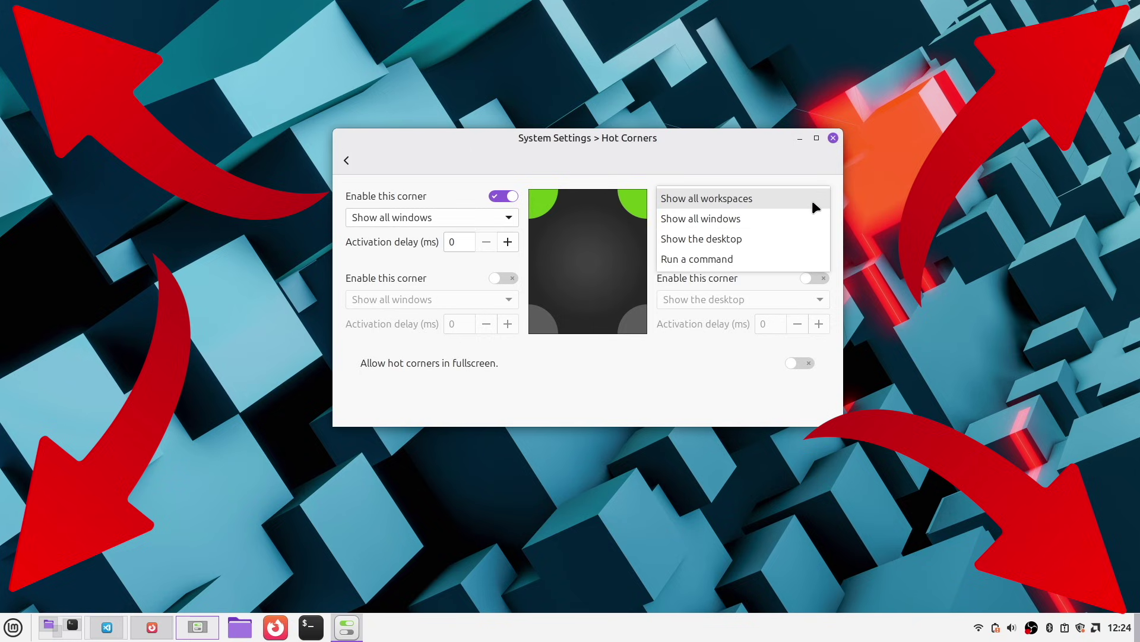
# Set the top-right corner to show all workspaces, then reopen the Hot Corners settings page
pyautogui.click(812, 202)
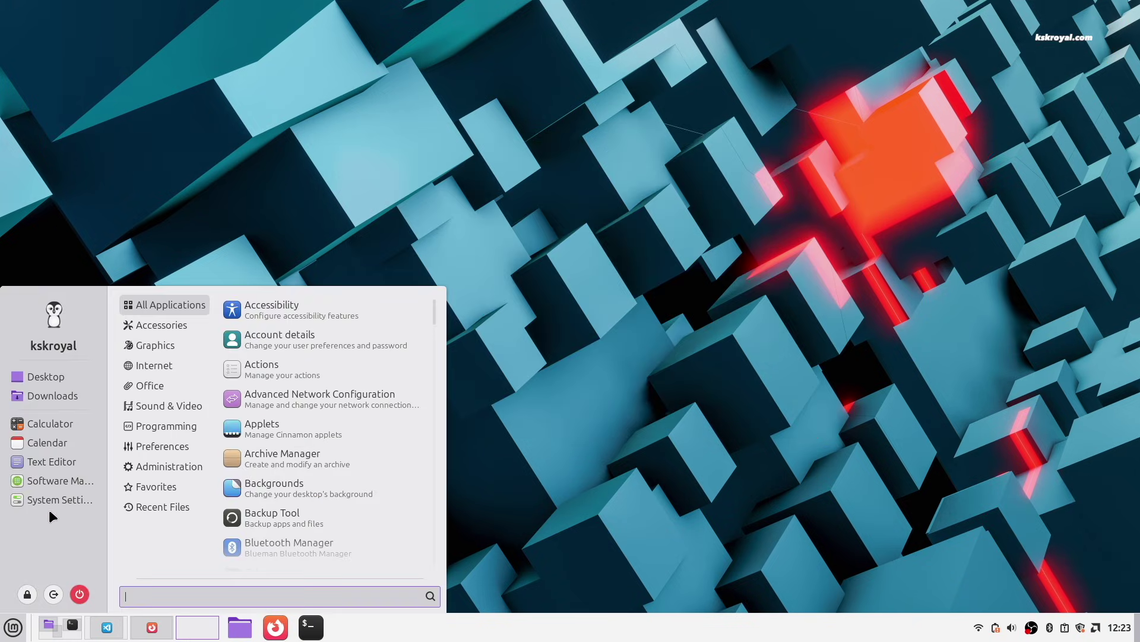
pyautogui.click(58, 497)
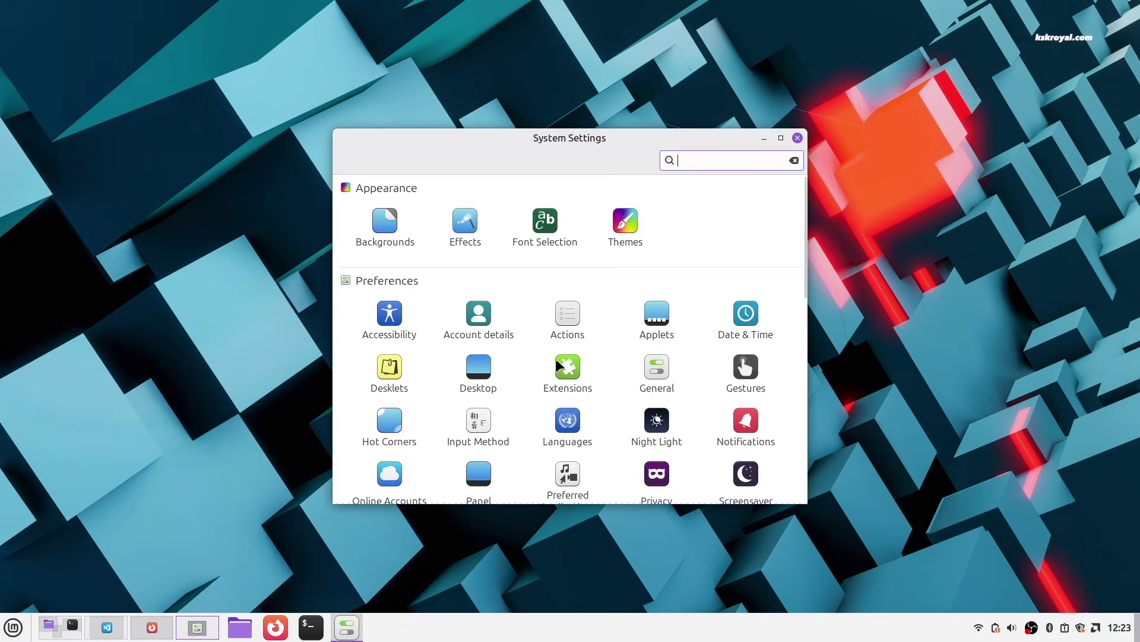
pyautogui.click(387, 427)
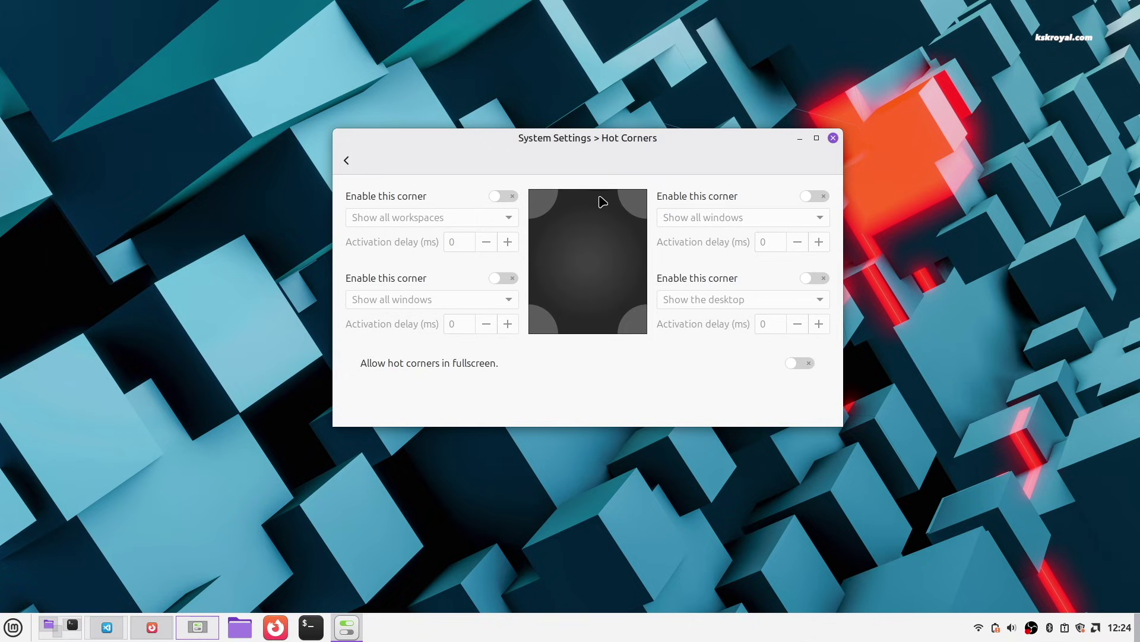
# Enable the top-left hot corner with the Show all windows action
pyautogui.click(501, 195)
pyautogui.click(484, 217)
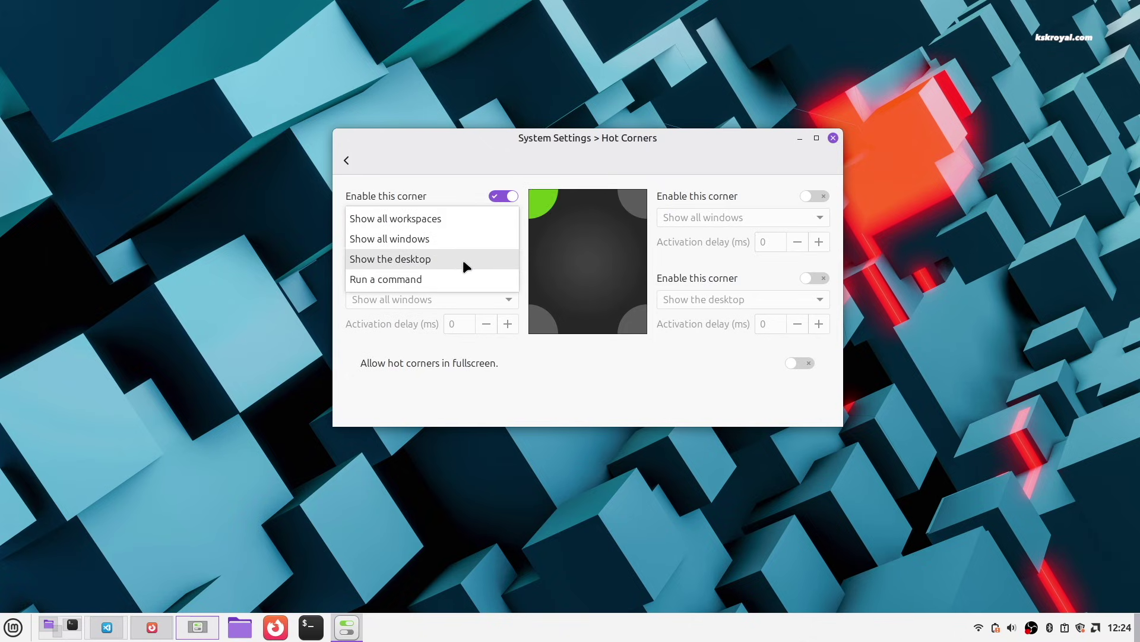
pyautogui.click(461, 238)
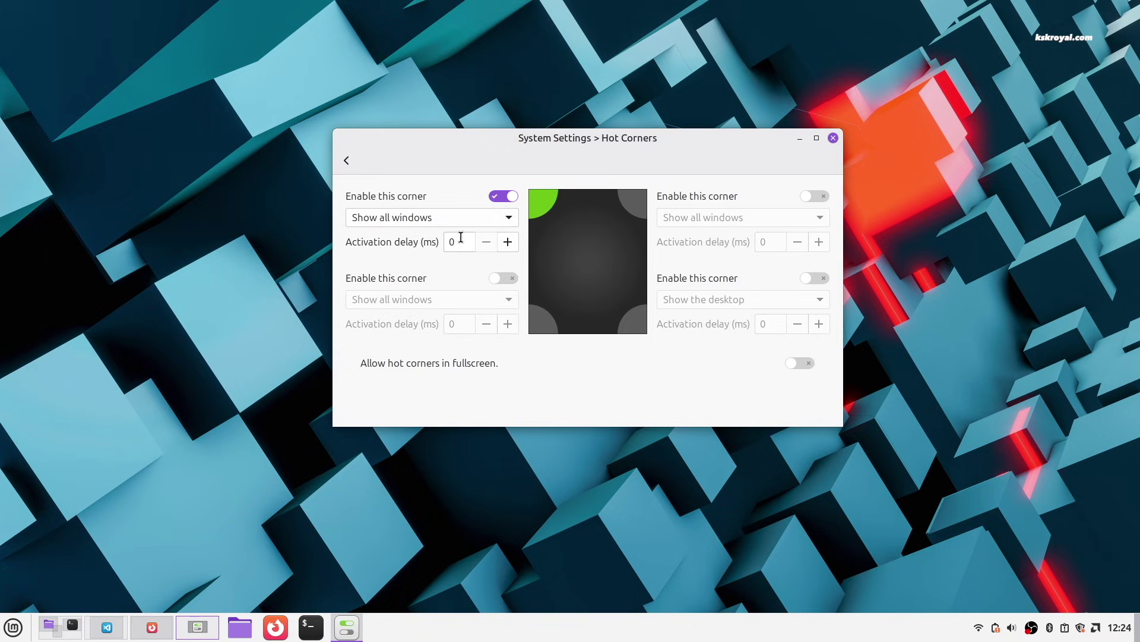
# Test the top-left corner's window overview, then return to workspace 1 and the Calculator
pyautogui.moveTo(0, 0)
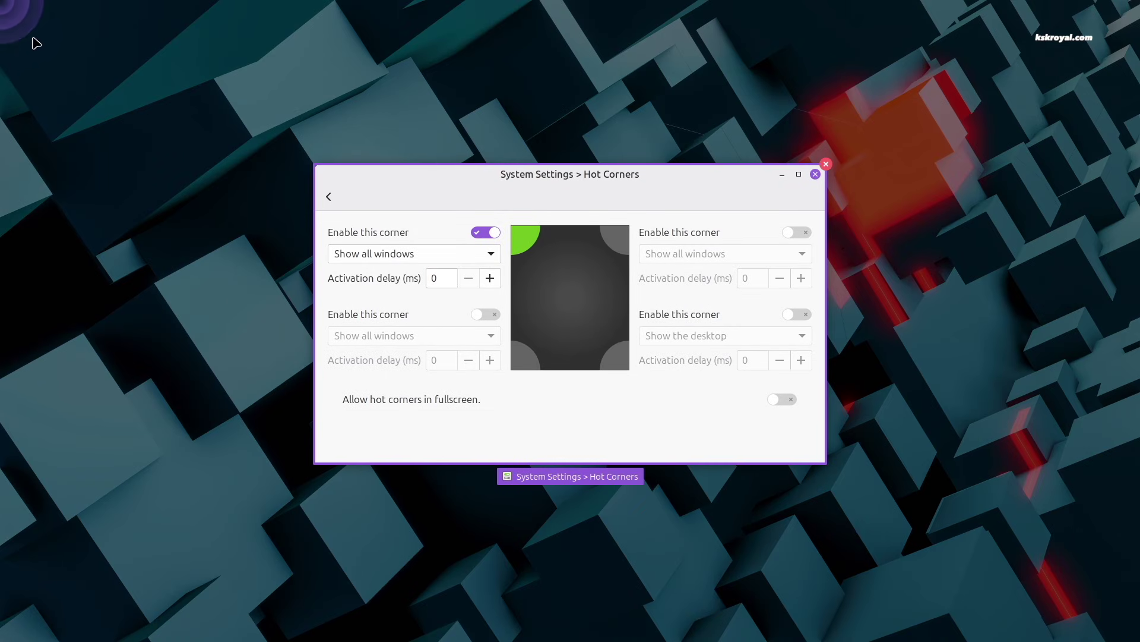
pyautogui.click(367, 250)
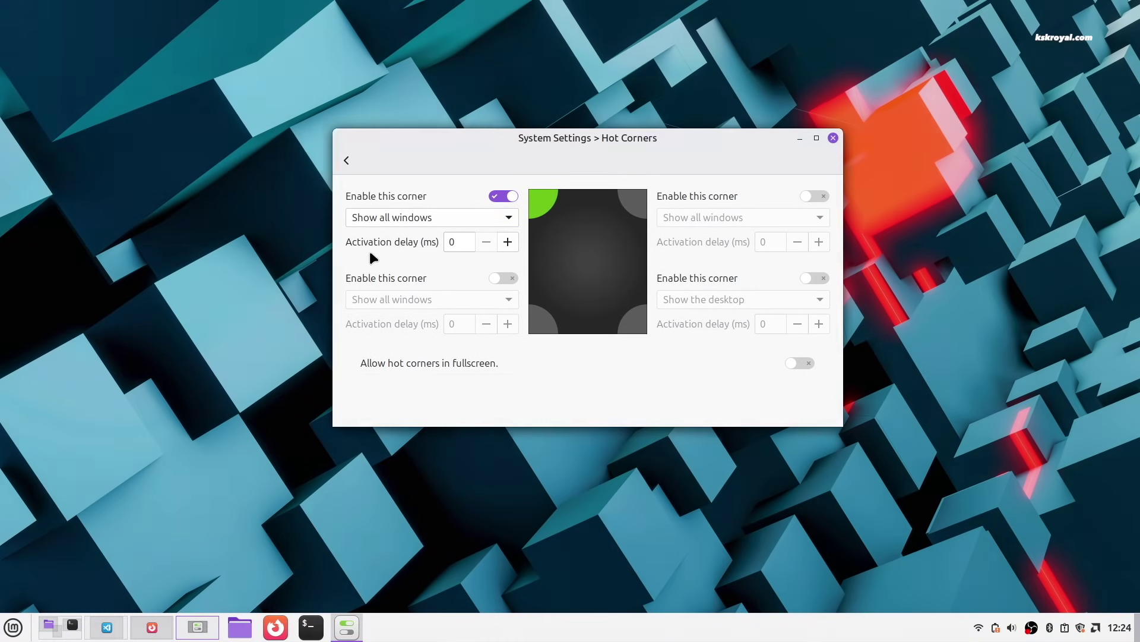
pyautogui.click(80, 627)
pyautogui.moveTo(0, 0)
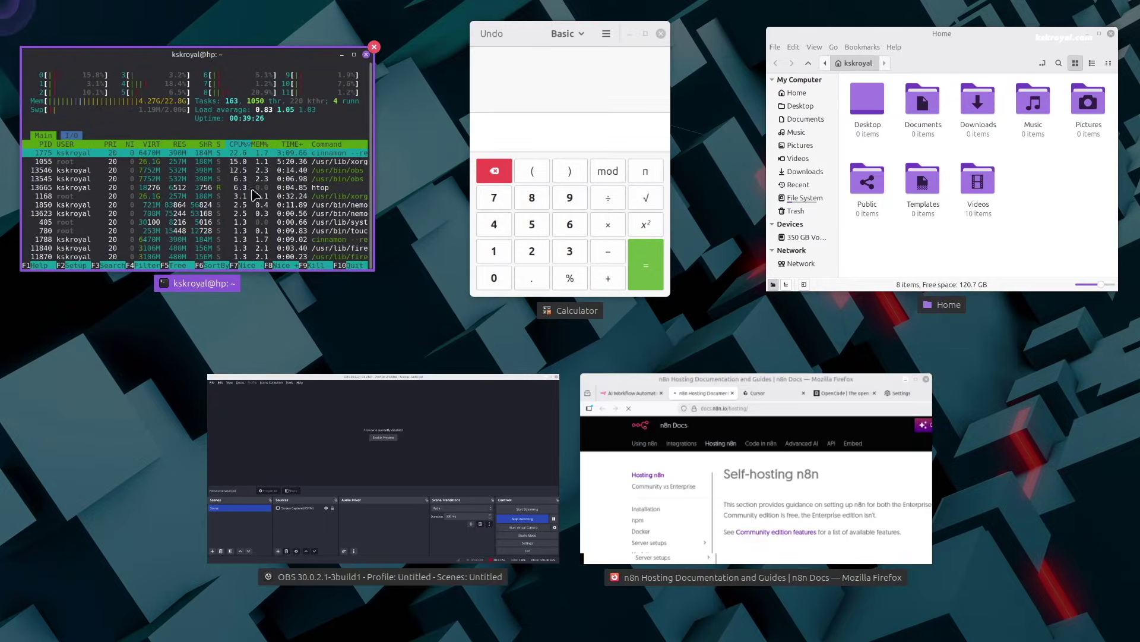
pyautogui.click(550, 173)
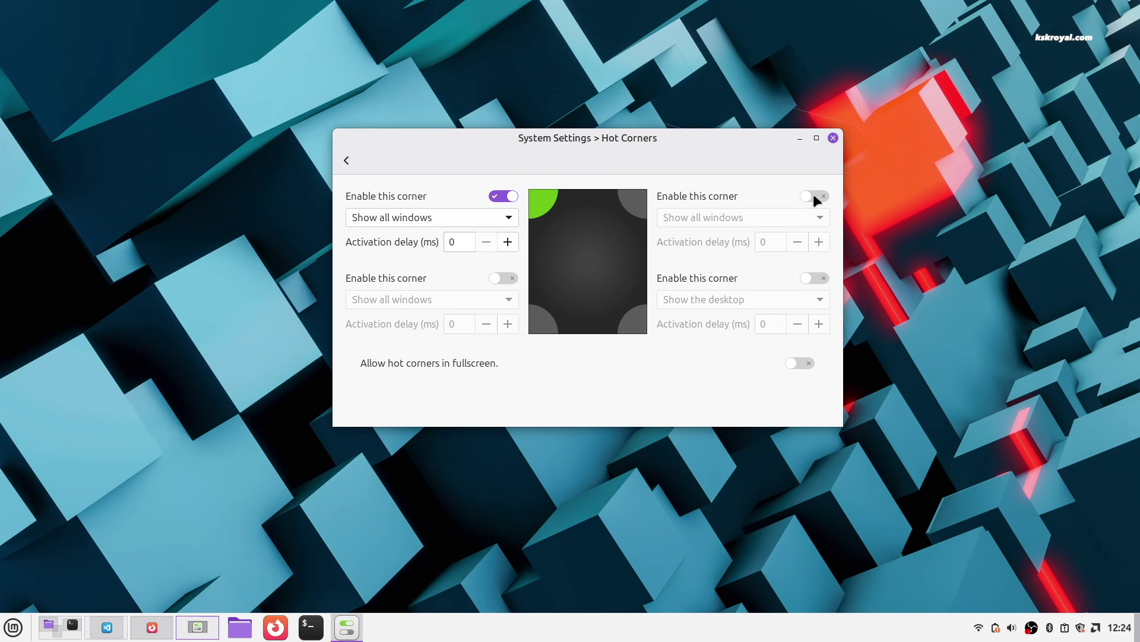
# Set top-right to Show all workspaces and bottom-right to Show the desktop, leaving bottom-left off
pyautogui.click(813, 195)
pyautogui.click(814, 216)
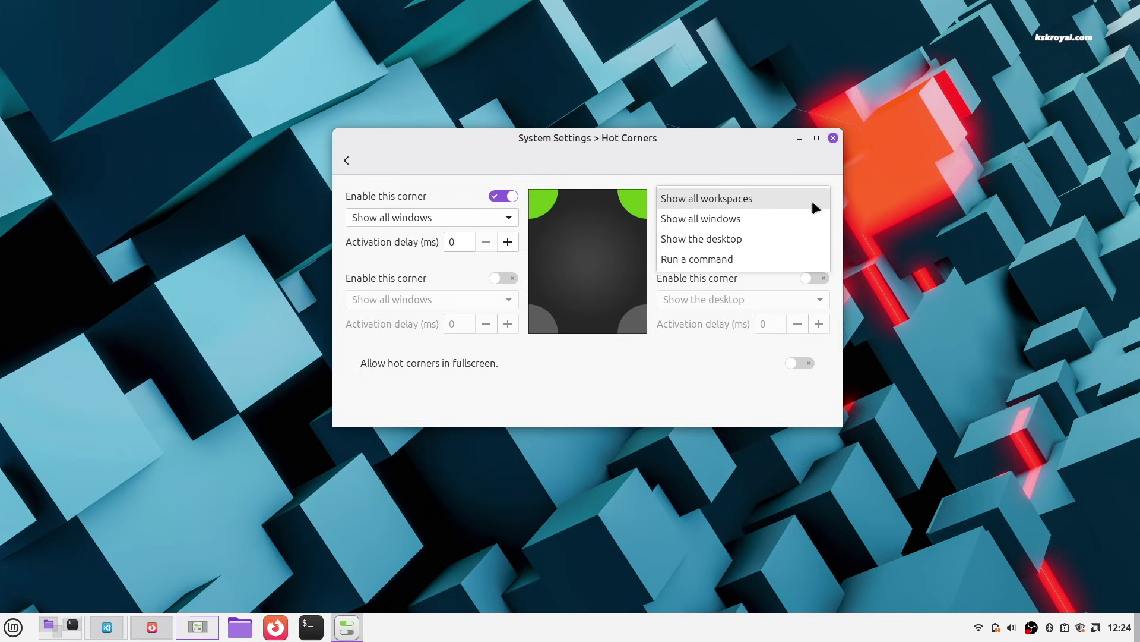
pyautogui.click(813, 203)
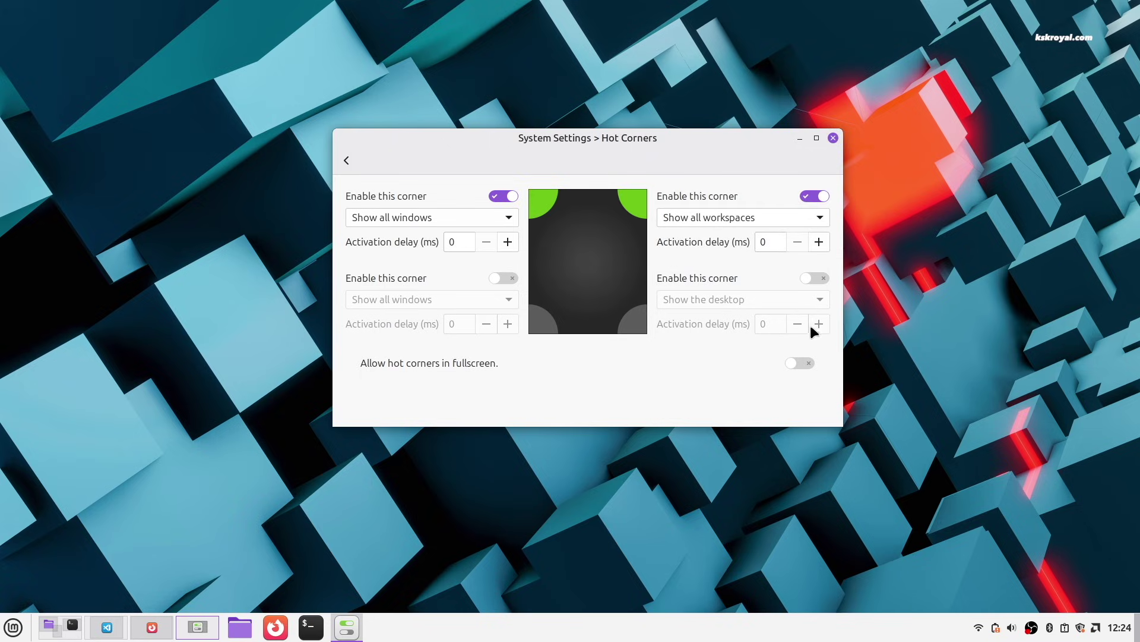
pyautogui.click(817, 277)
pyautogui.click(803, 296)
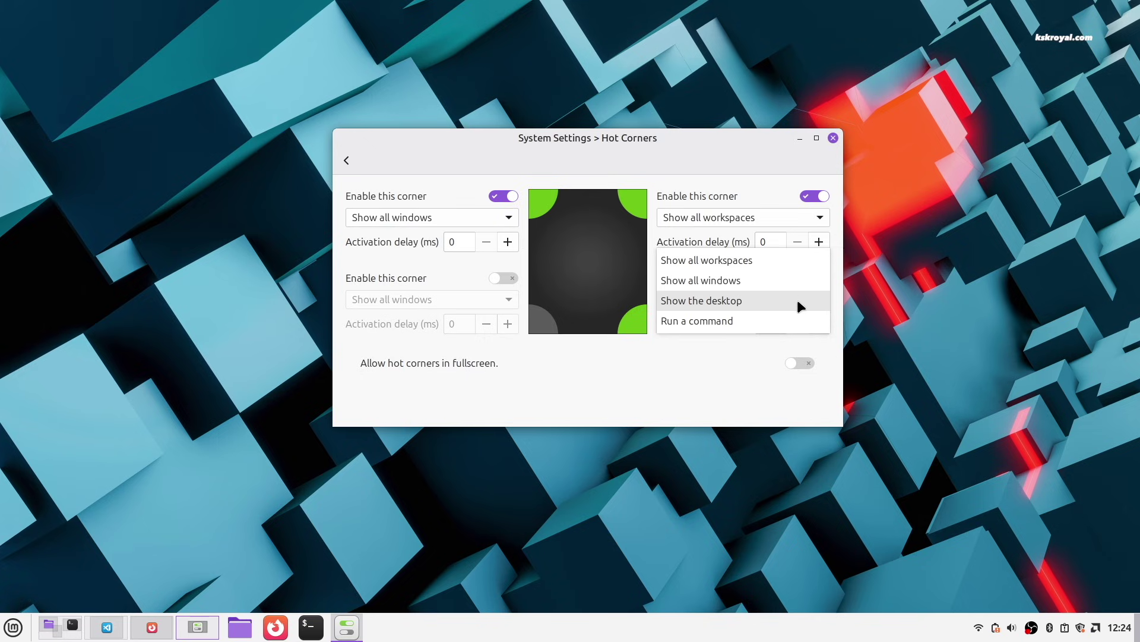
pyautogui.click(798, 302)
pyautogui.click(504, 278)
pyautogui.click(504, 277)
# Test the corners: visit Workspace 2, return to Workspace 1, and toggle show-desktop twice
pyautogui.moveTo(1139, 0)
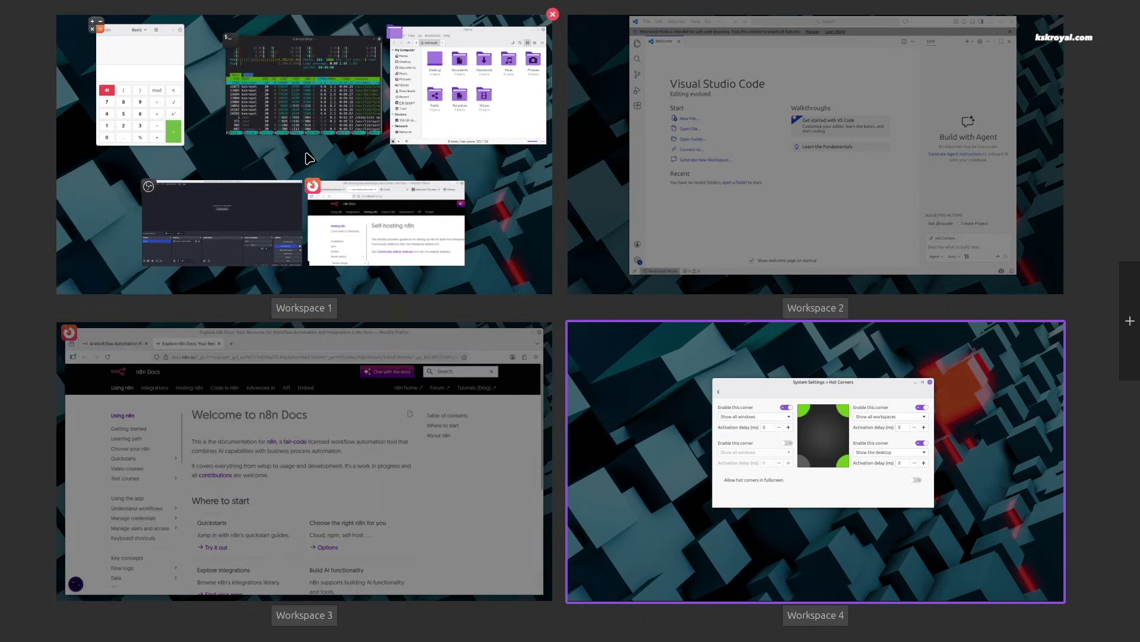
pyautogui.click(655, 131)
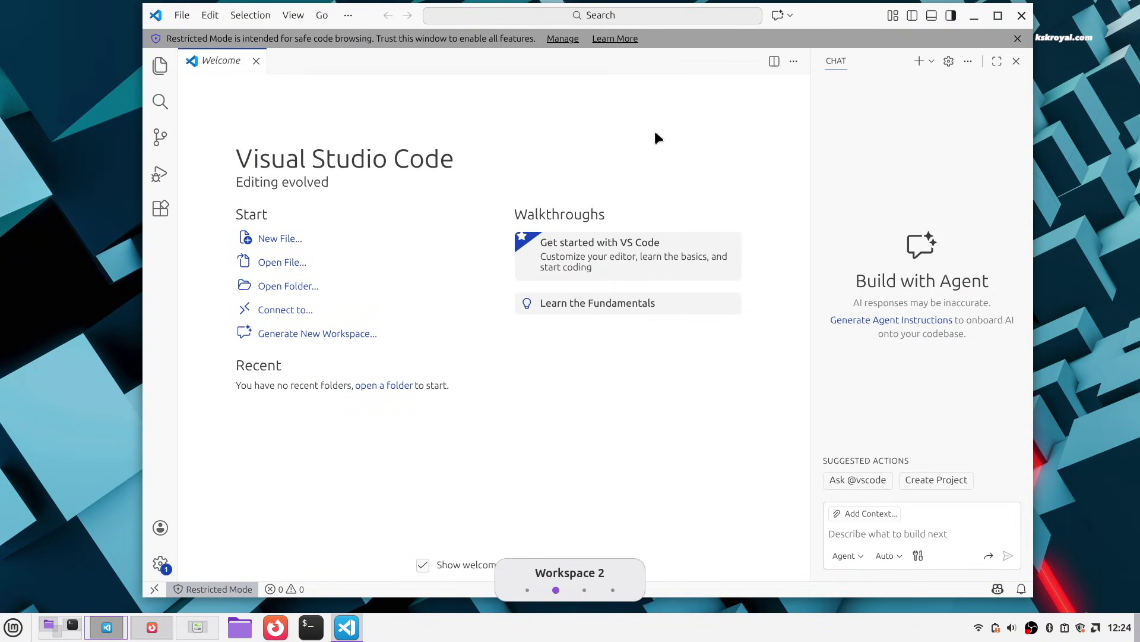
pyautogui.hotkey('ctrl', 'alt', 'Up')
pyautogui.click(302, 81)
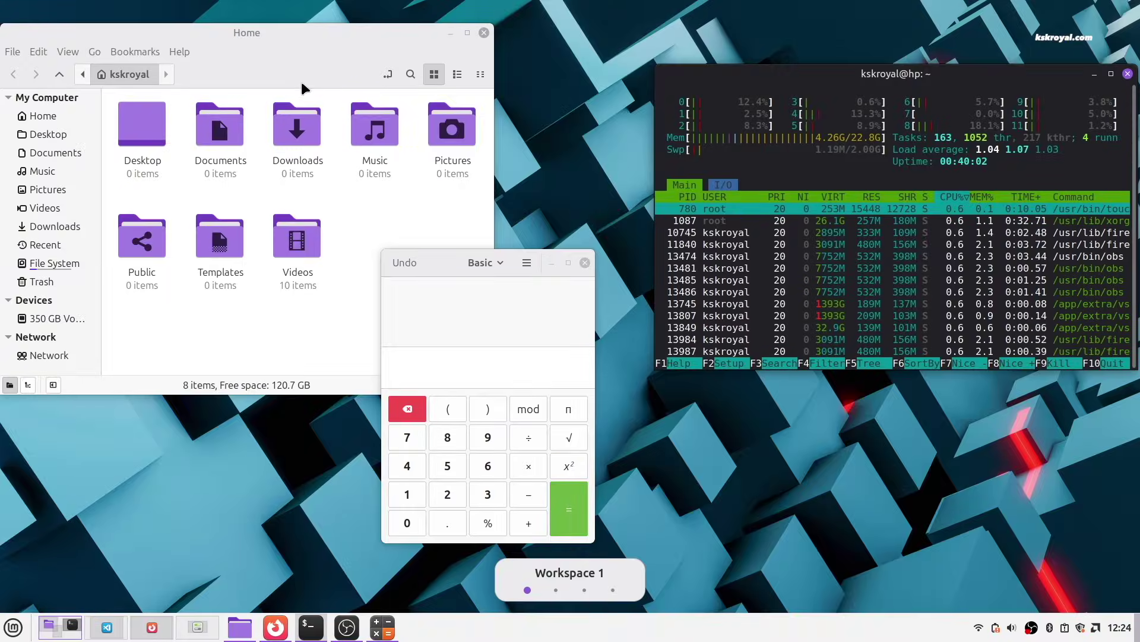
pyautogui.click(1135, 637)
pyautogui.click(1135, 635)
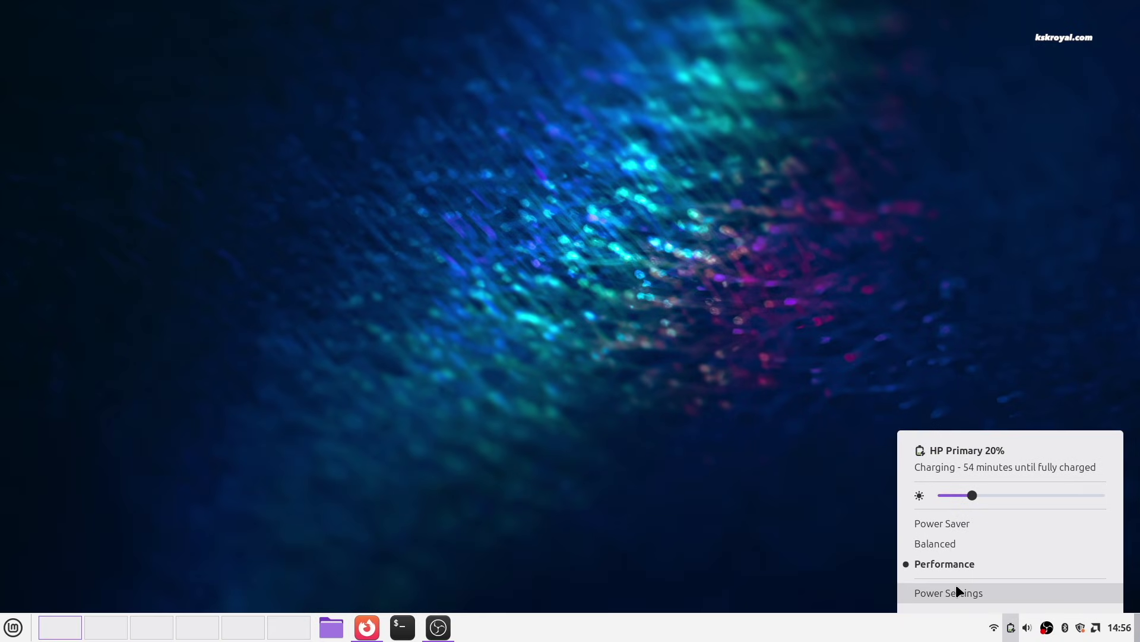
# Open Power Management's Batteries page showing HP Primary at 25% and charging
pyautogui.click(956, 591)
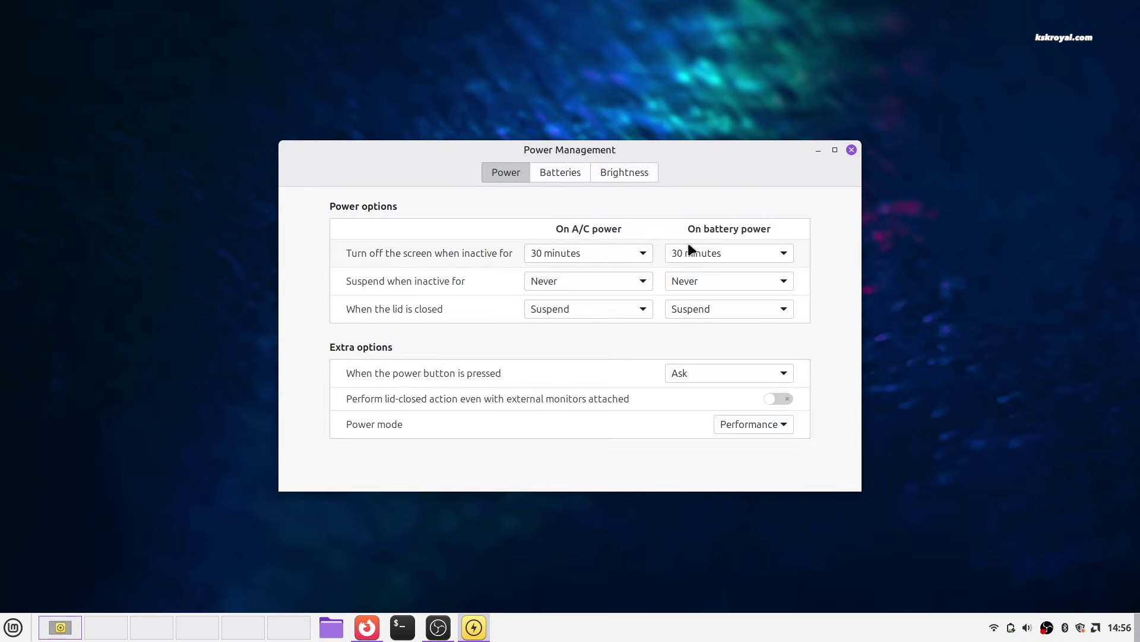
pyautogui.click(568, 173)
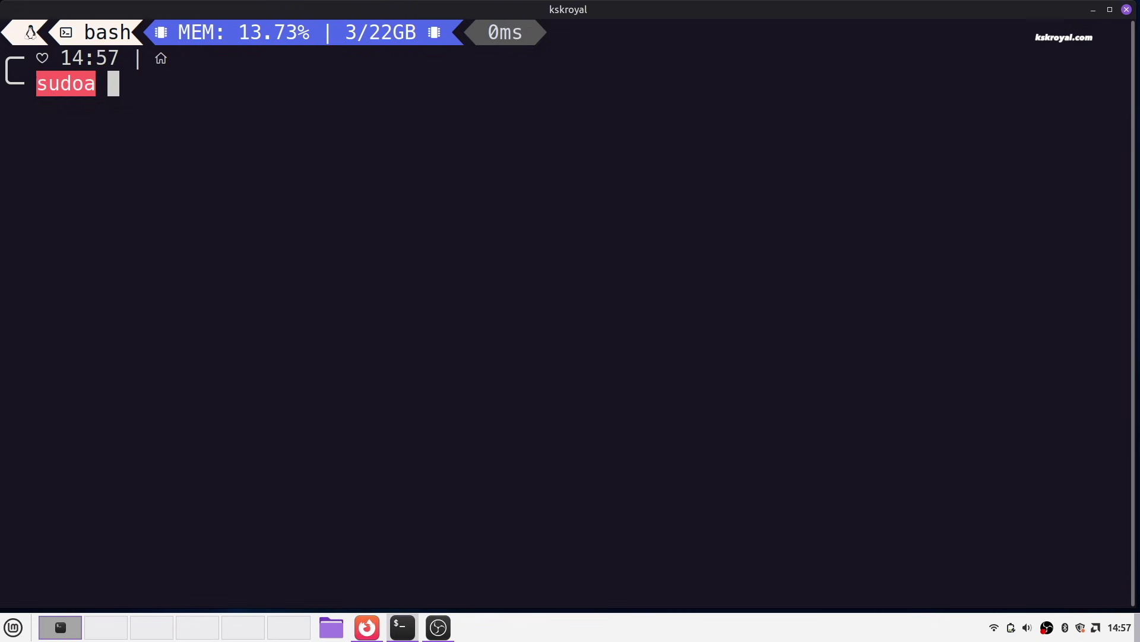
# Enter the tlp apt command and authorise auto-cpufreq's Performance governor override
pyautogui.write('pt install ')
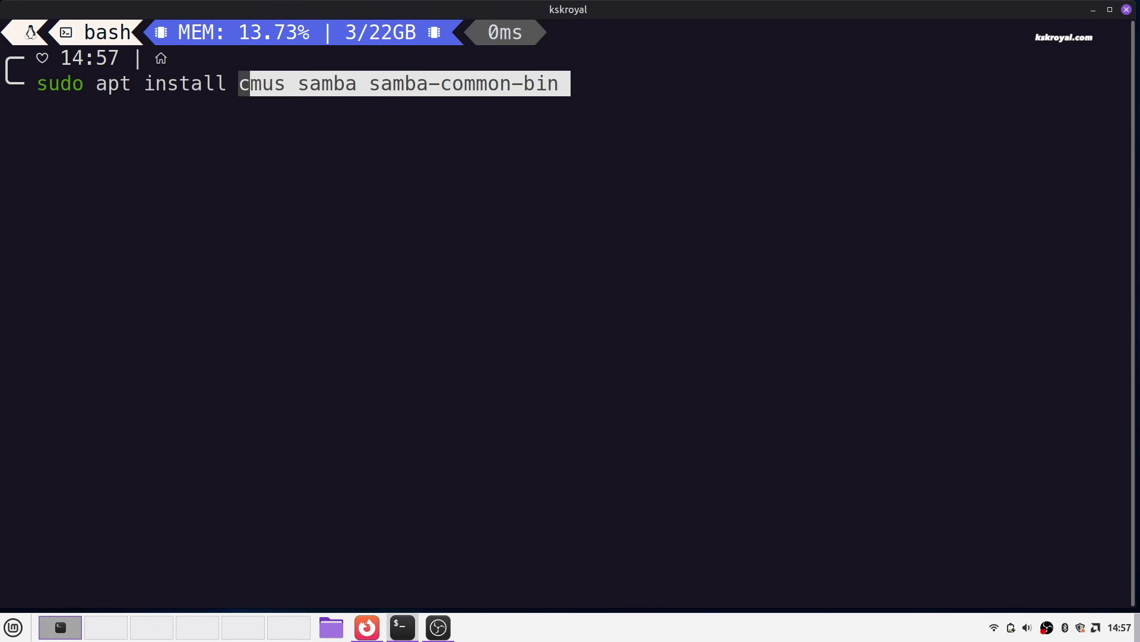
pyautogui.write('tlp')
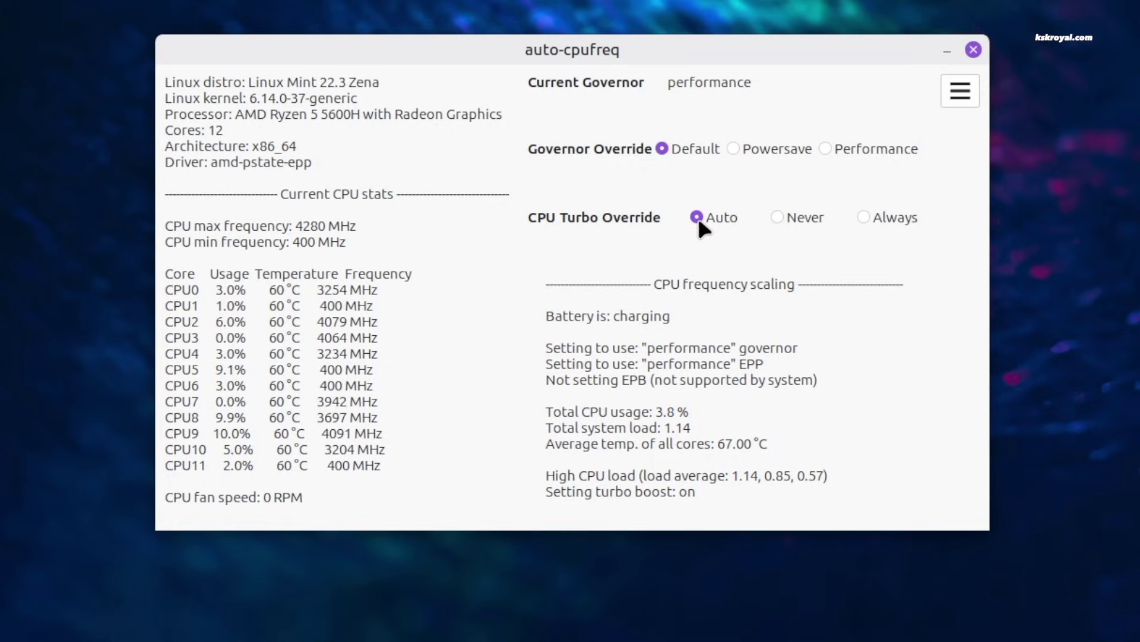
pyautogui.click(827, 149)
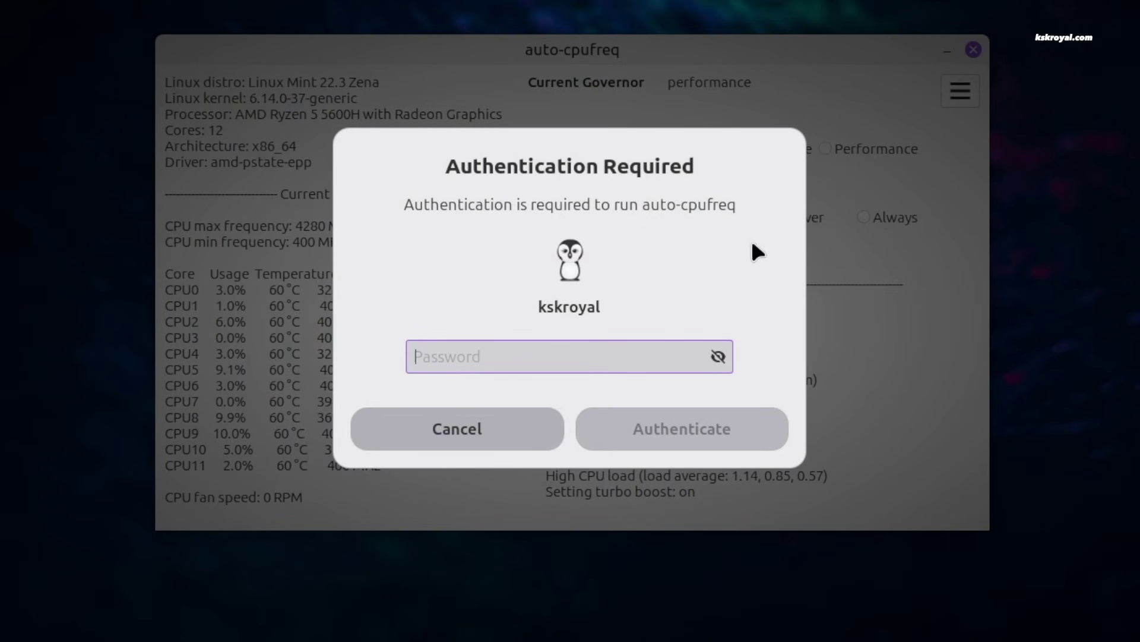
pyautogui.write('•••')
pyautogui.press('Return')
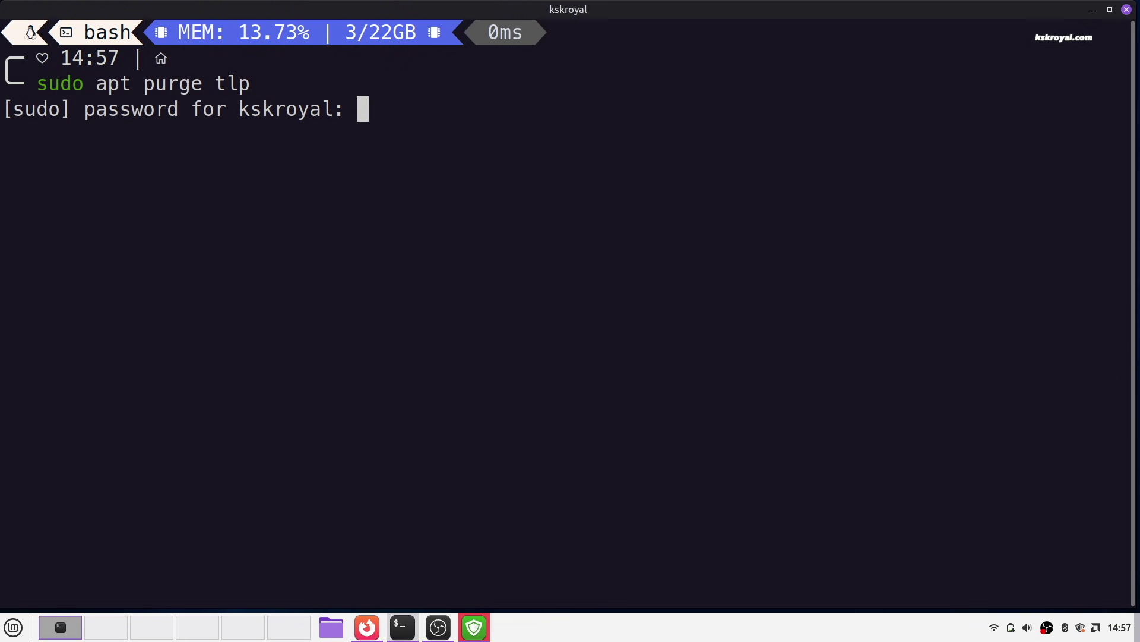
# Authorise sudo apt purge tlp and select its 'tlp is not installed' line
pyautogui.write('****')
pyautogui.press('Return')
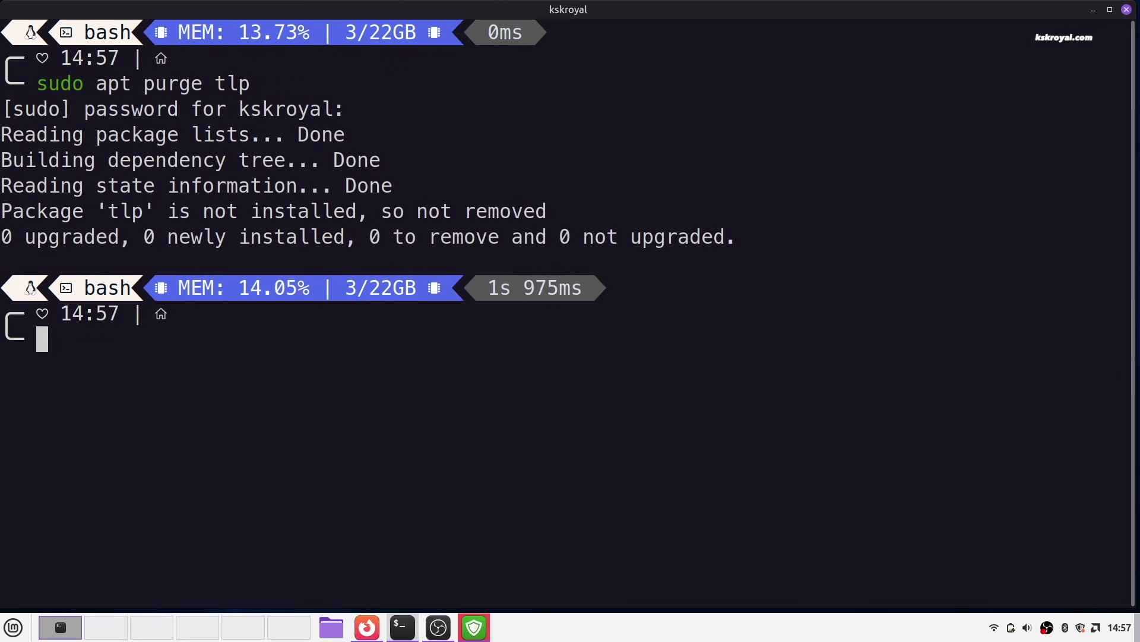
pyautogui.tripleClick(99, 207)
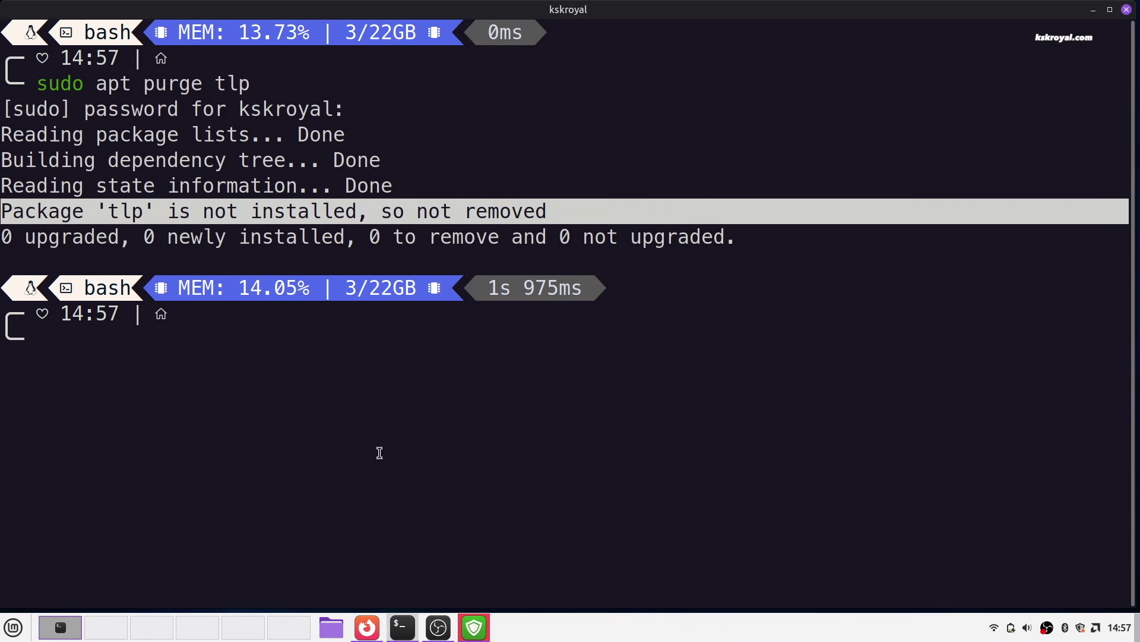
# Copy the git clone and auto-cpufreq-installer commands from the README, zoomed to 120%
pyautogui.hotkey('alt', 'Tab')
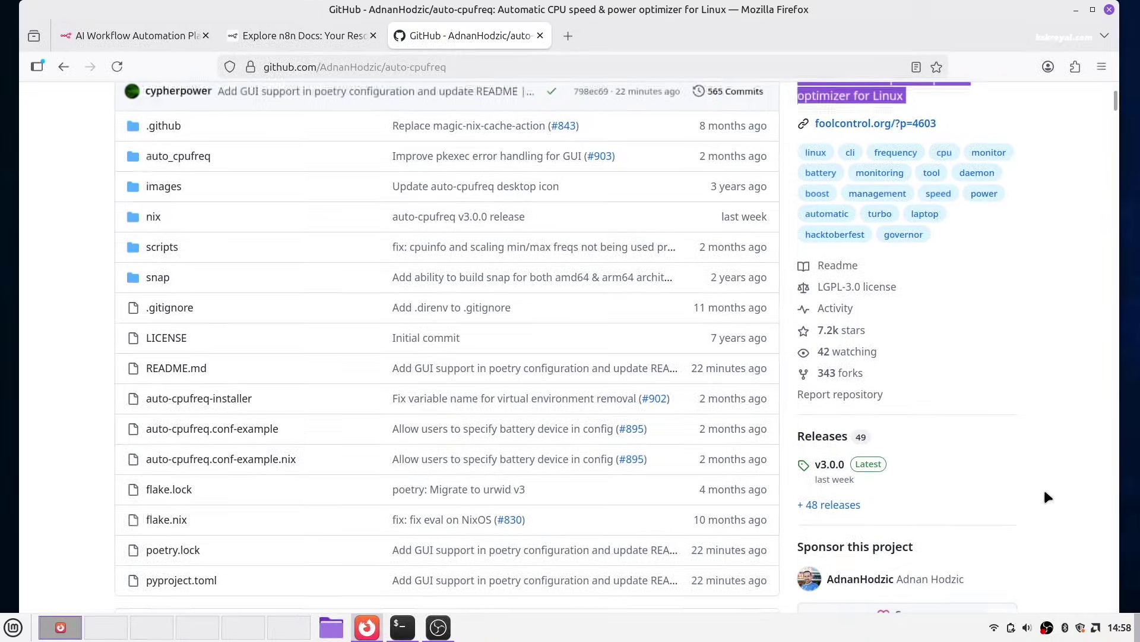
pyautogui.scroll(-15, 1043, 487)
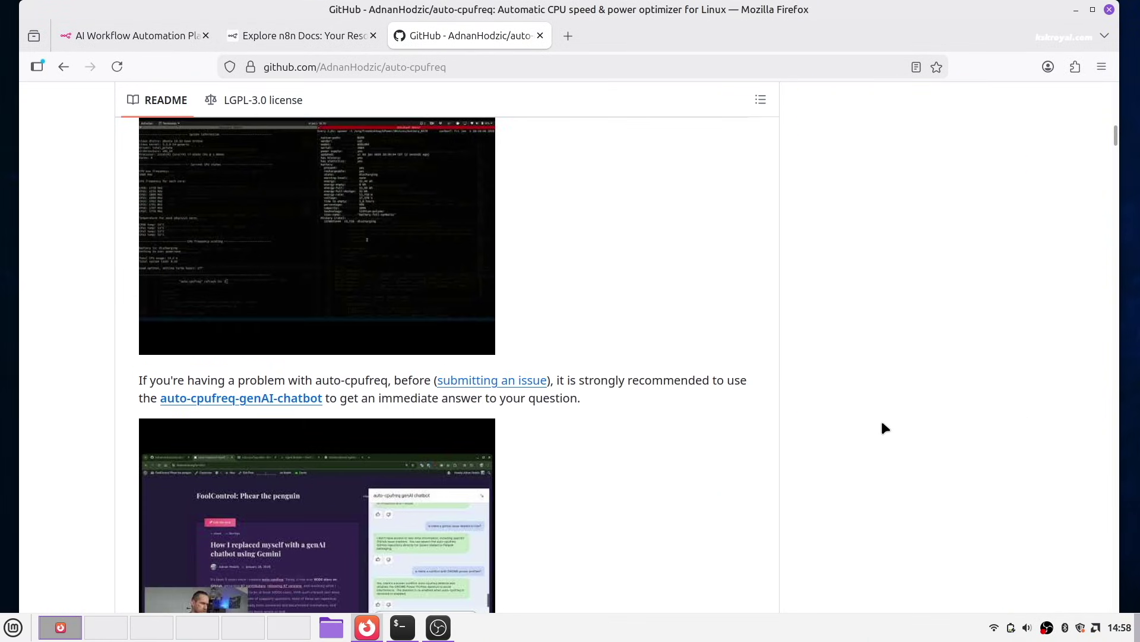
pyautogui.scroll(-20, 883, 424)
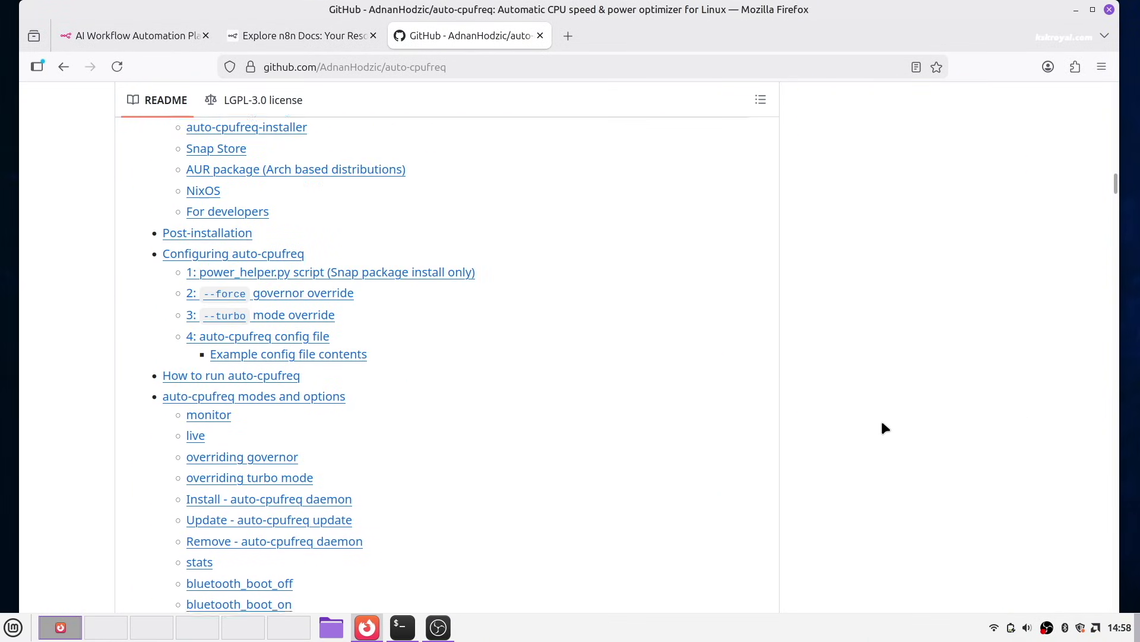
pyautogui.scroll(-15, 882, 423)
pyautogui.hotkey('ctrl', '+')
pyautogui.hotkey('ctrl', '+')
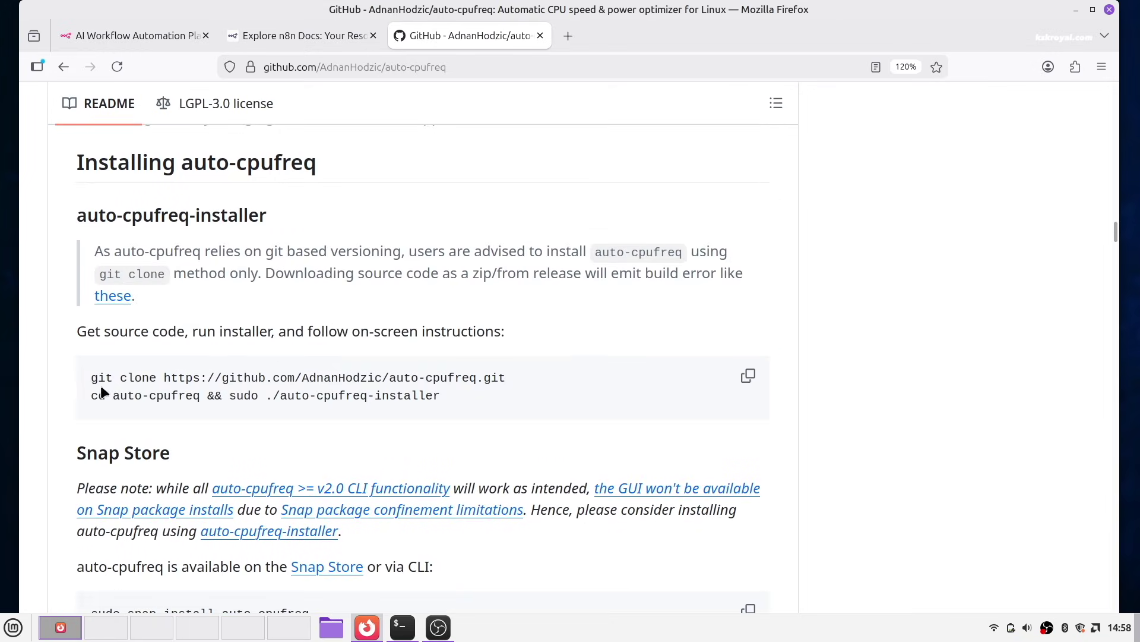
pyautogui.moveTo(86, 376); pyautogui.dragTo(445, 395)
pyautogui.click(509, 410)
pyautogui.click(748, 376)
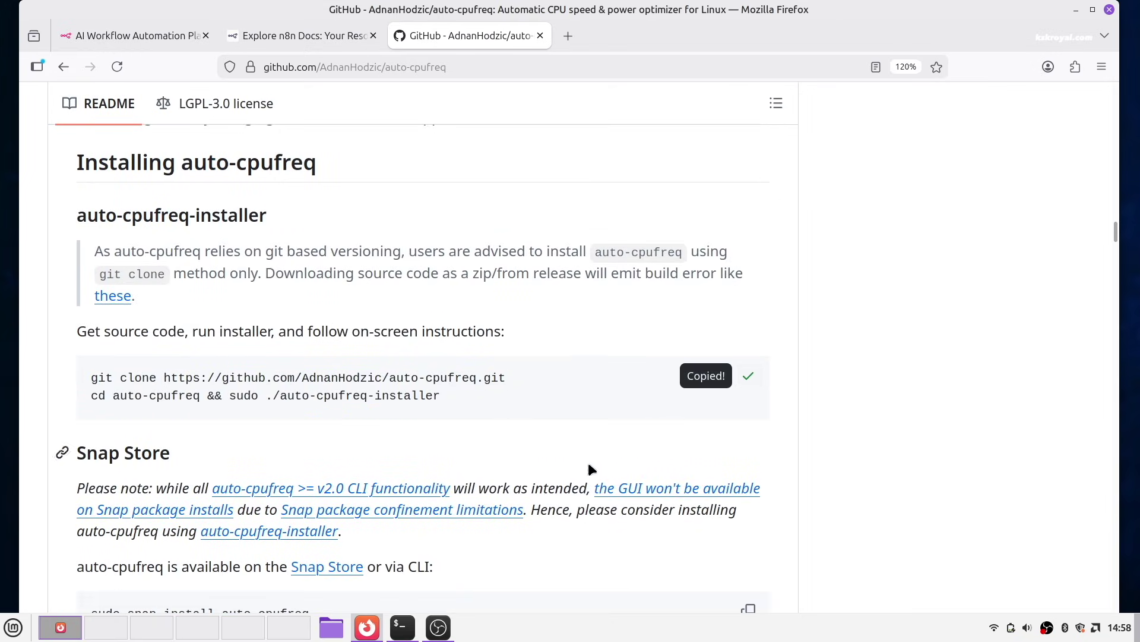
# Clear the Terminal and paste the copied installer commands at the prompt
pyautogui.click(415, 628)
pyautogui.hotkey('ctrl', 'l')
pyautogui.rightClick(508, 180)
pyautogui.click(558, 263)
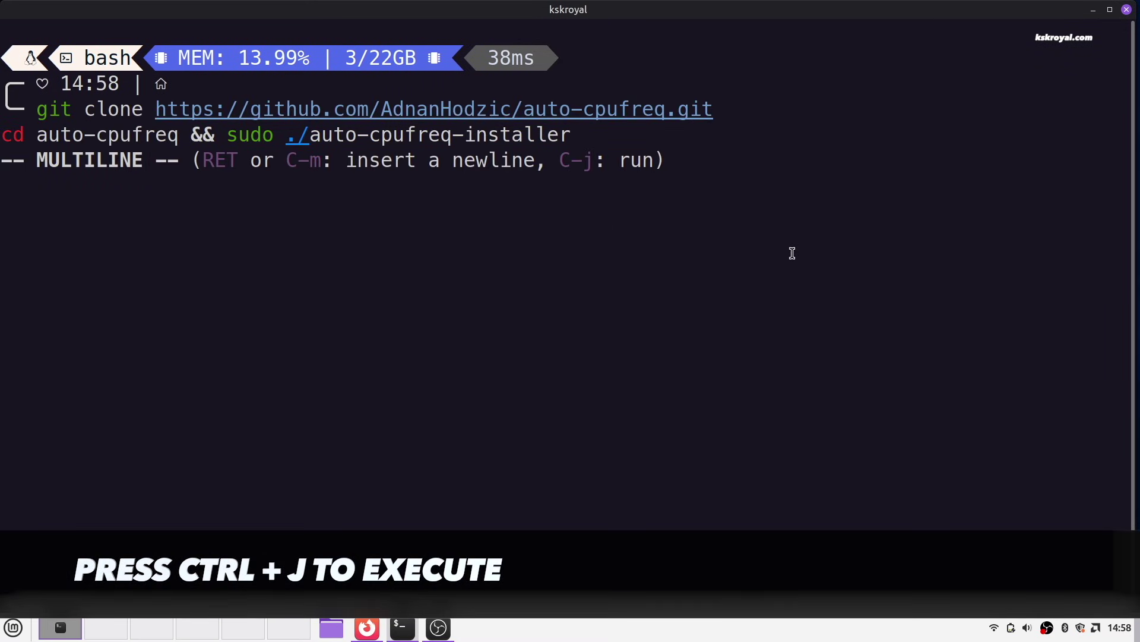
# Run the clone and installer, answer 'i' to install, then highlight the error and success messages
pyautogui.hotkey('ctrl', 'j')
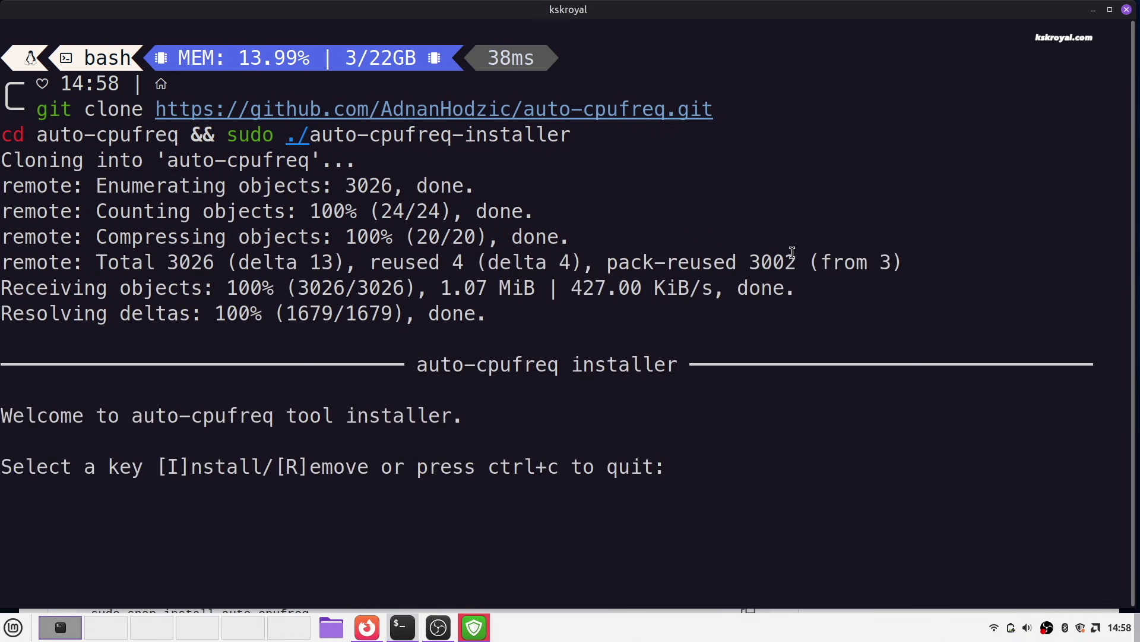
pyautogui.write('i')
pyautogui.press('Return')
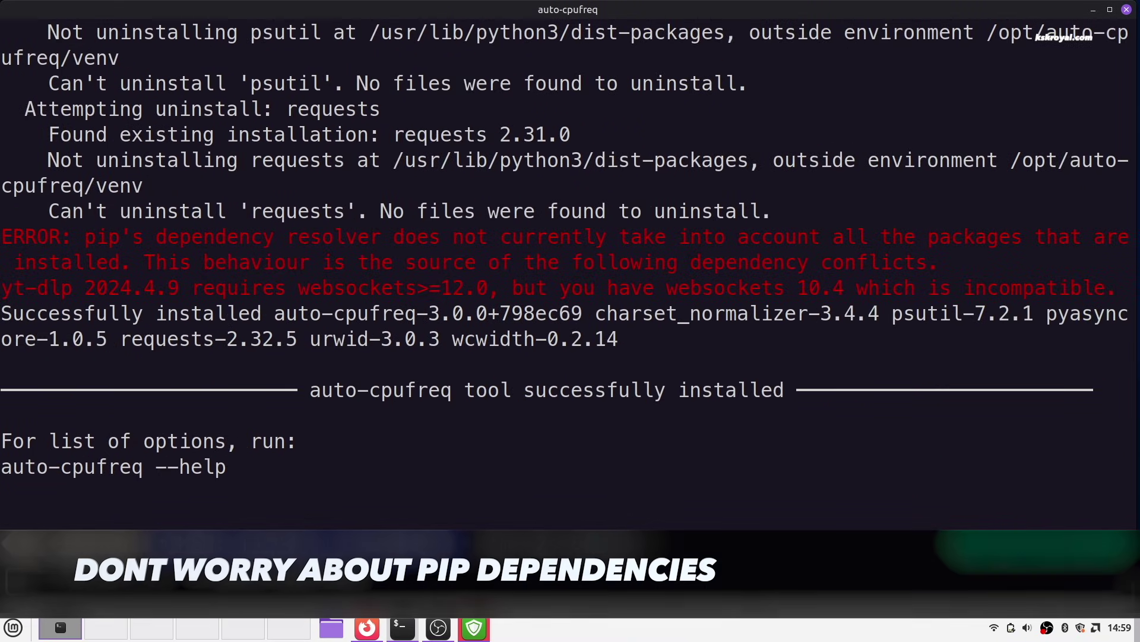
pyautogui.moveTo(25, 236); pyautogui.dragTo(1117, 291)
pyautogui.click(307, 386)
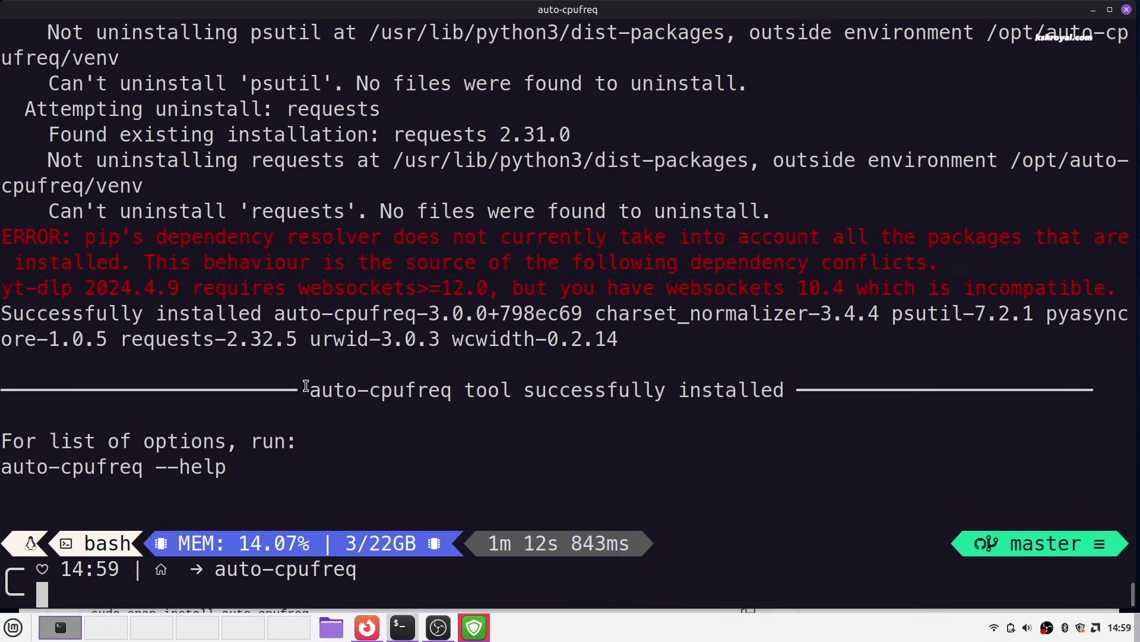
pyautogui.moveTo(307, 386); pyautogui.dragTo(785, 390)
# Launch auto-cpufreq from a menu search for 'auto' and install its daemon with the password
pyautogui.click(764, 452)
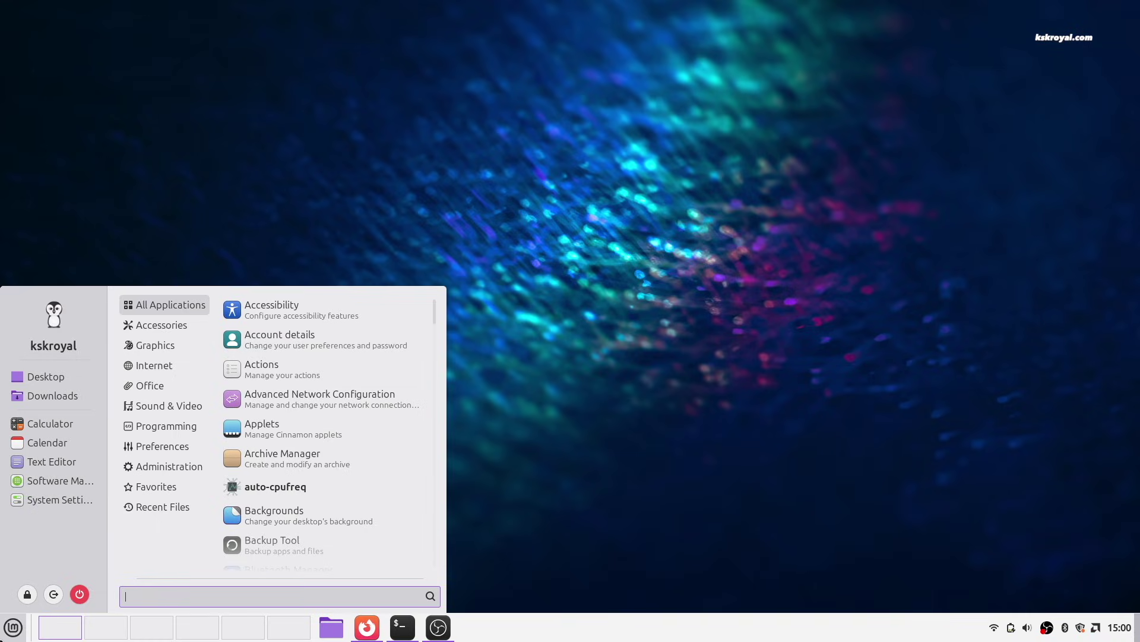
pyautogui.write('auto')
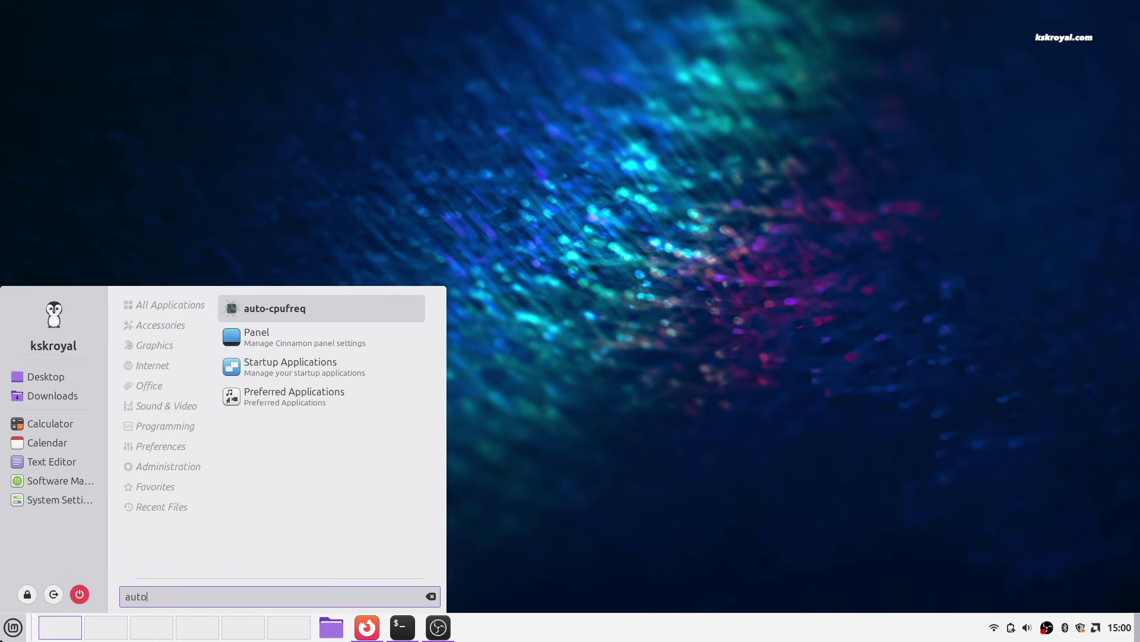
pyautogui.click(399, 305)
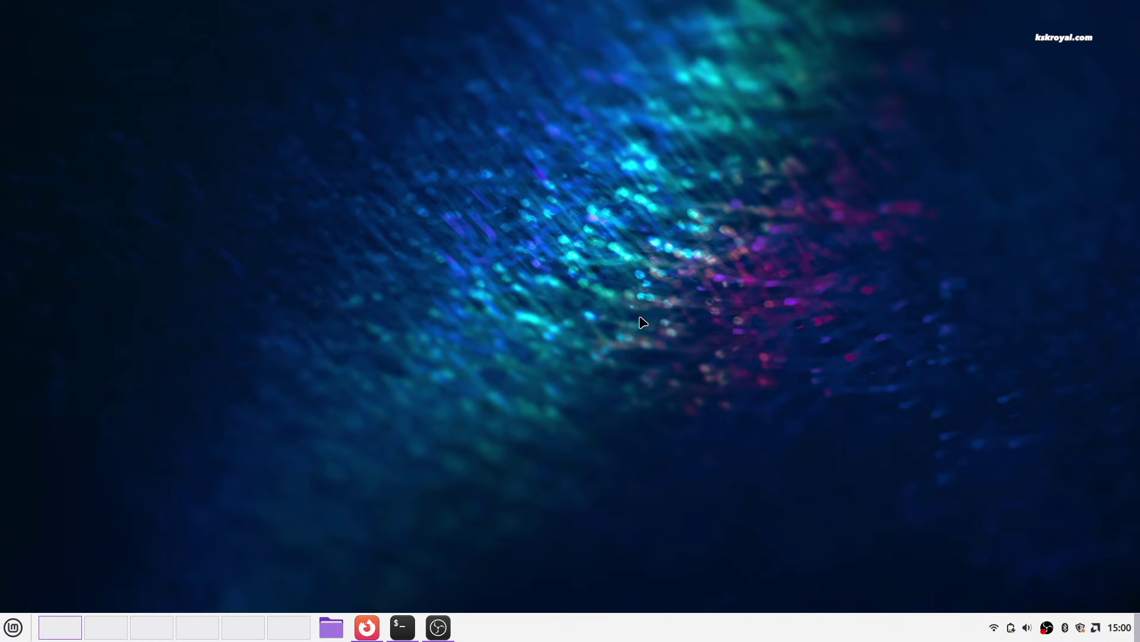
pyautogui.click(554, 303)
pyautogui.write('****')
pyautogui.press('Return')
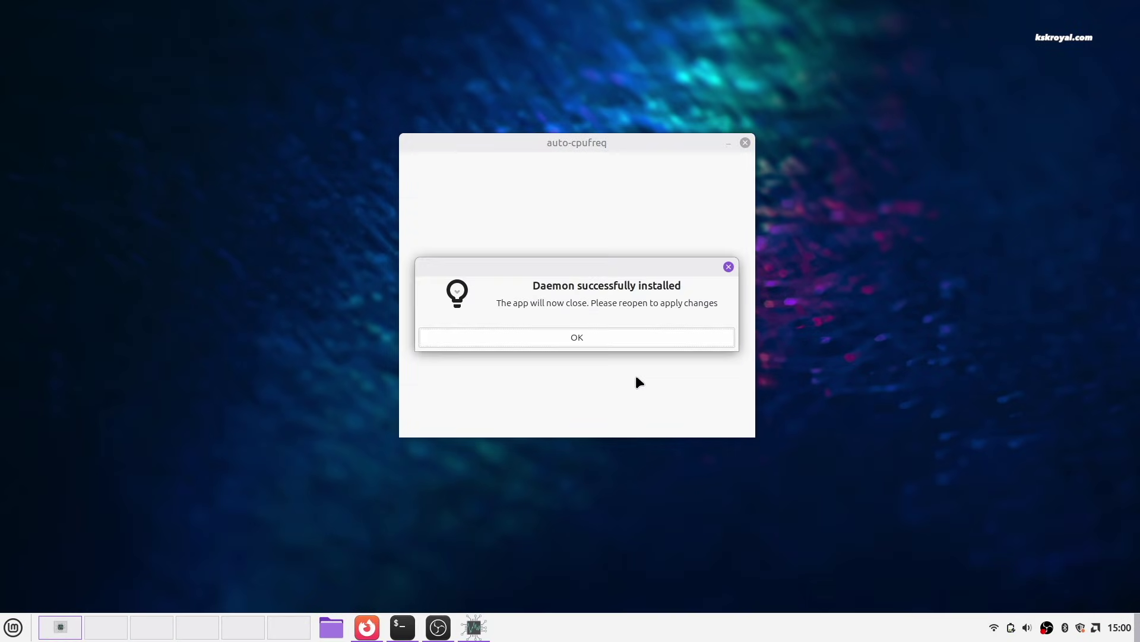
pyautogui.click(590, 337)
# Reopen auto-cpufreq by searching 'au' in the applications menu
pyautogui.press('super')
pyautogui.write('au')
pyautogui.click(319, 306)
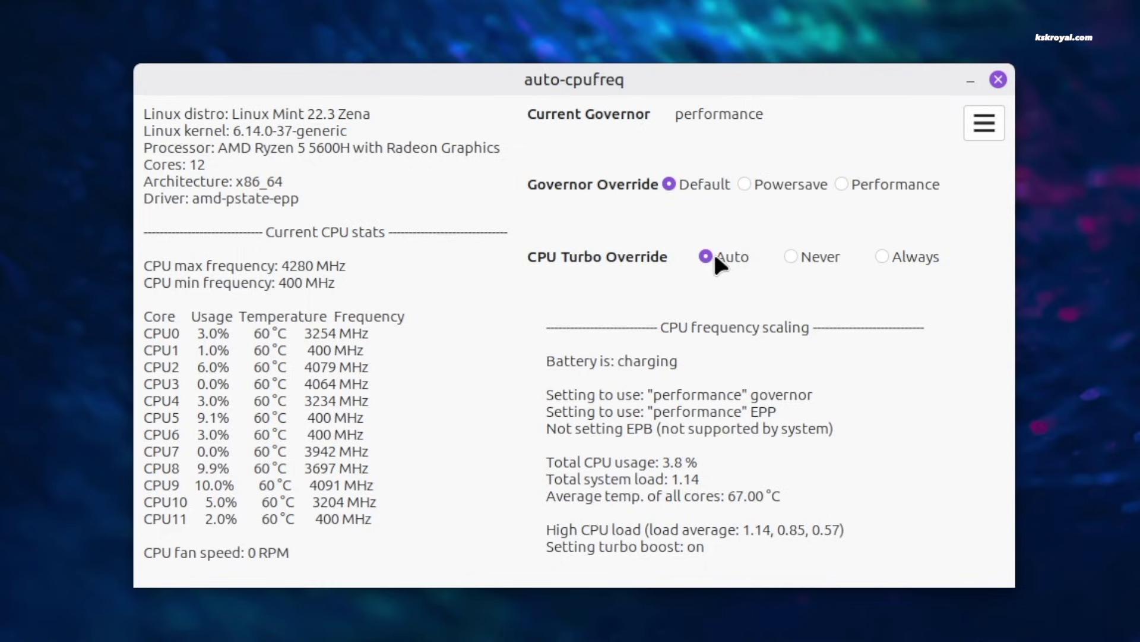
# Override the governor to Performance, then Powersave, authenticating each, then choose Performance again
pyautogui.click(841, 184)
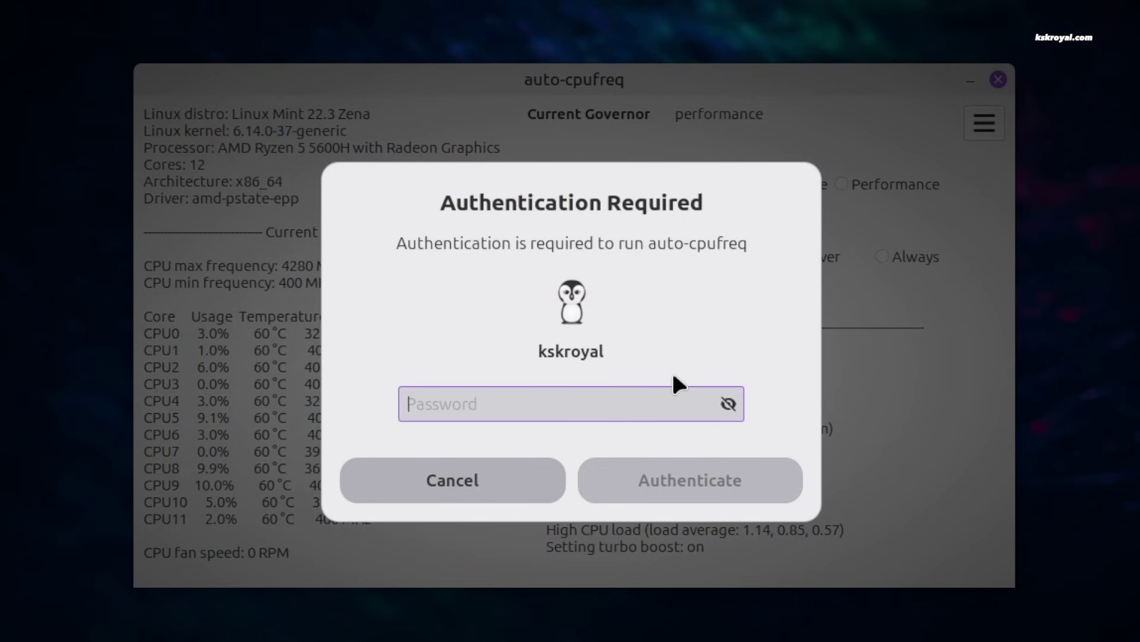
pyautogui.write('*****')
pyautogui.press('Return')
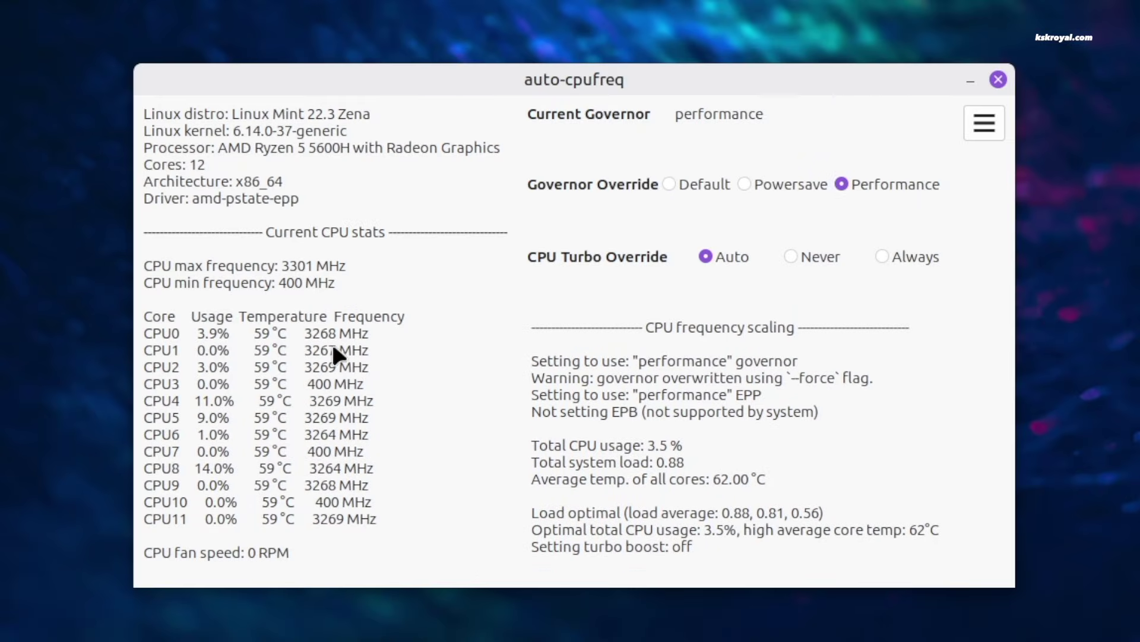
pyautogui.click(750, 183)
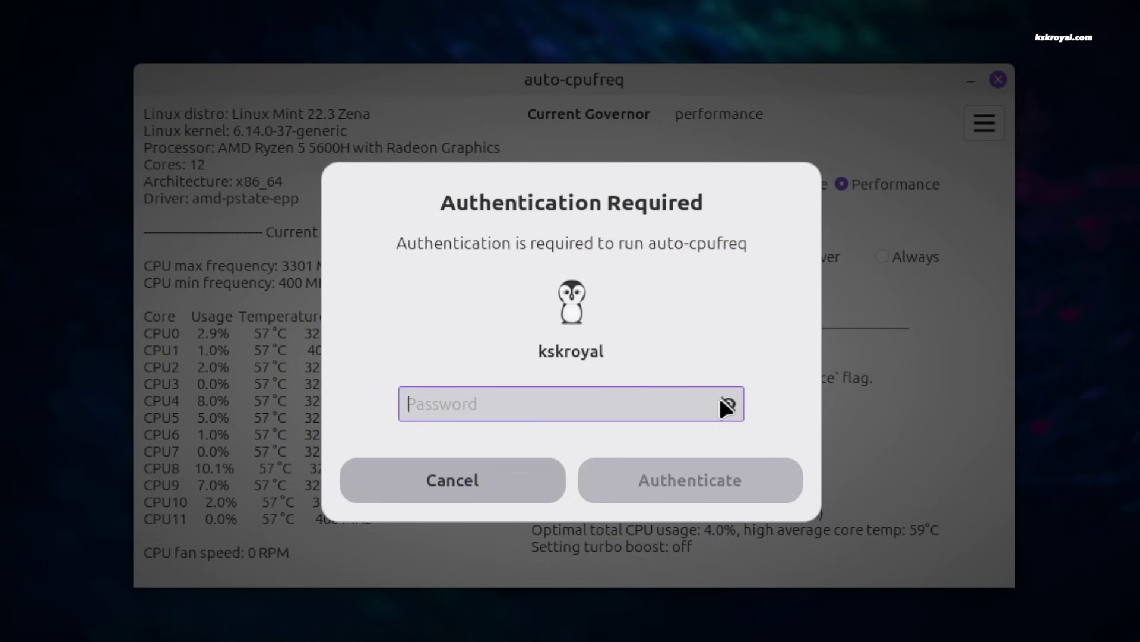
pyautogui.write('*****')
pyautogui.press('Return')
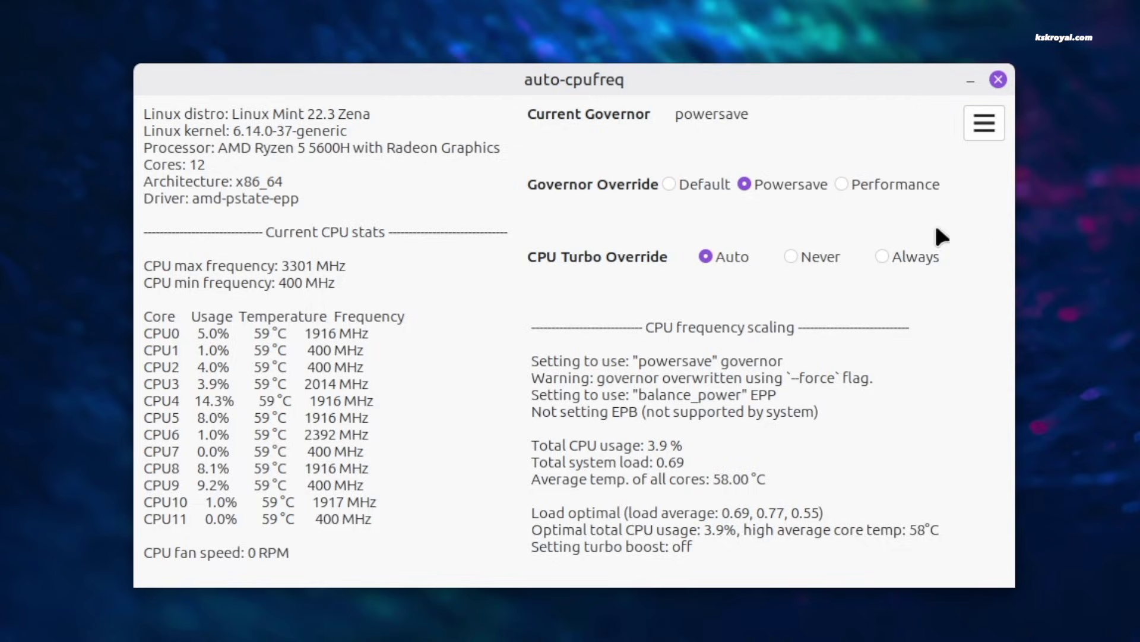
pyautogui.click(843, 178)
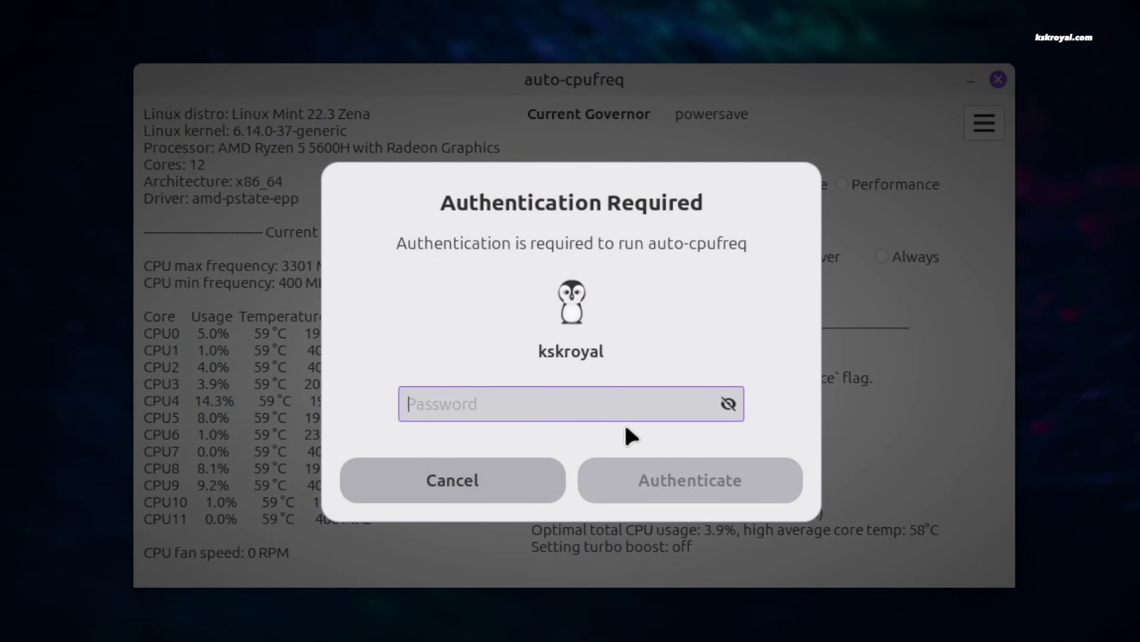